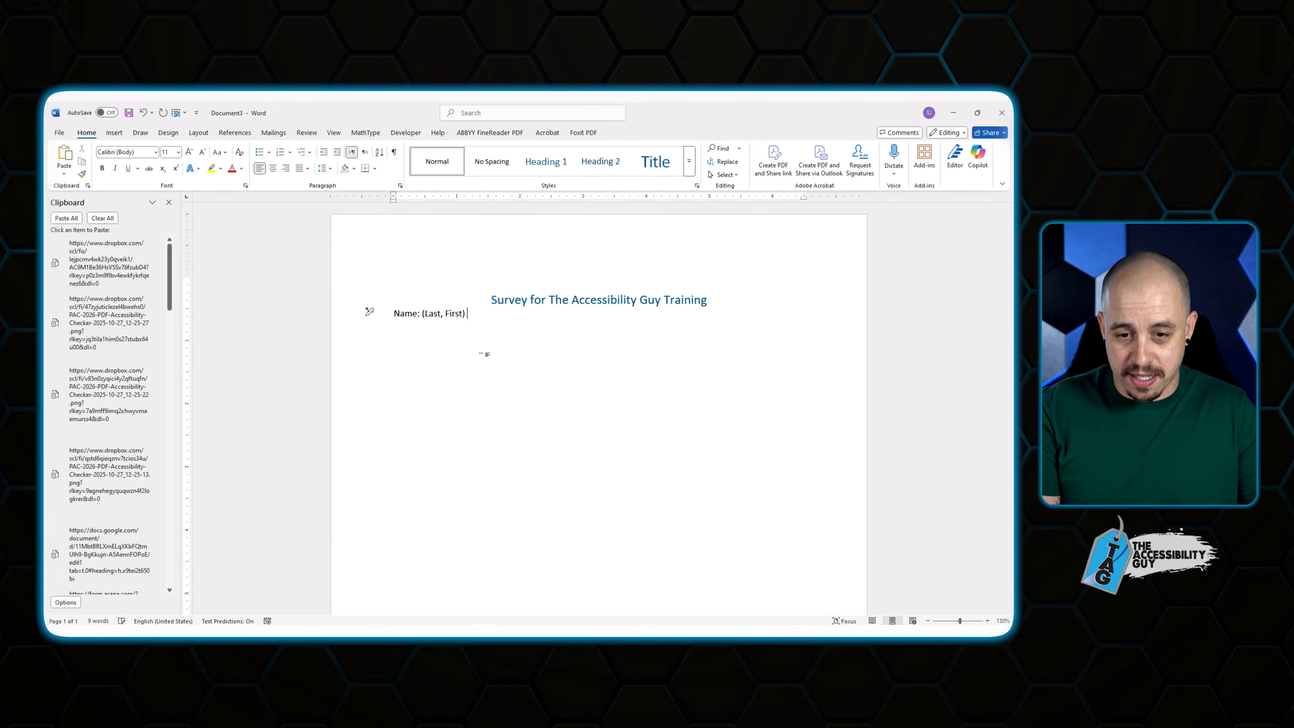
Add an underlined answer blank after Name and a blank line below the title.
key("ctrl+u")
key("Tab")
key("Tab")
key("Tab")
key("Tab")
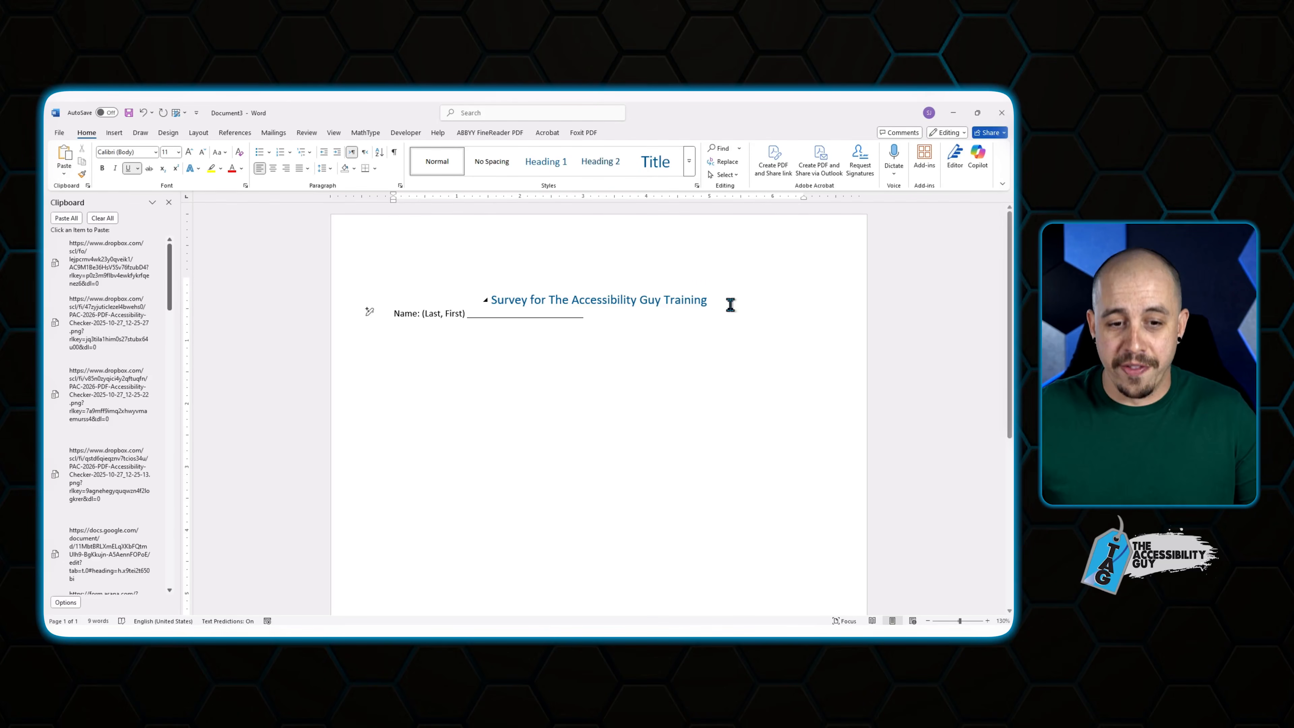
left_click(723, 301)
key("Return")
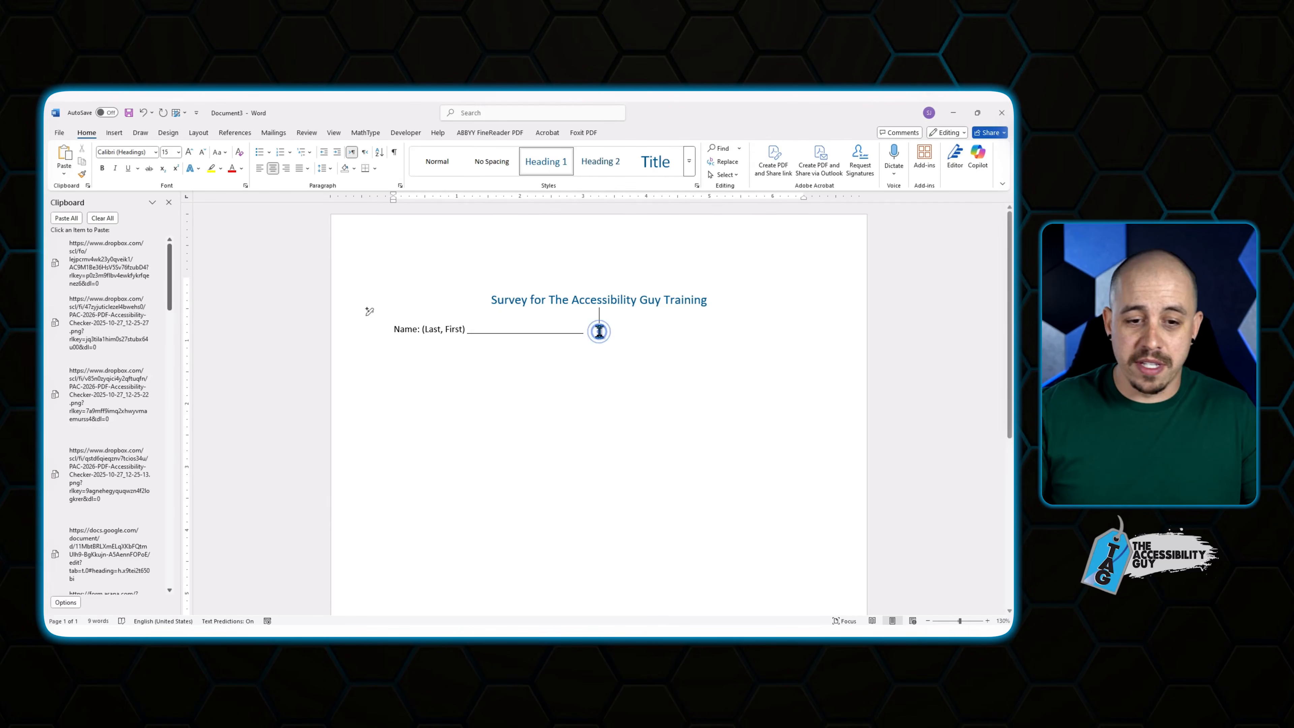
left_click(600, 332)
key("Return")
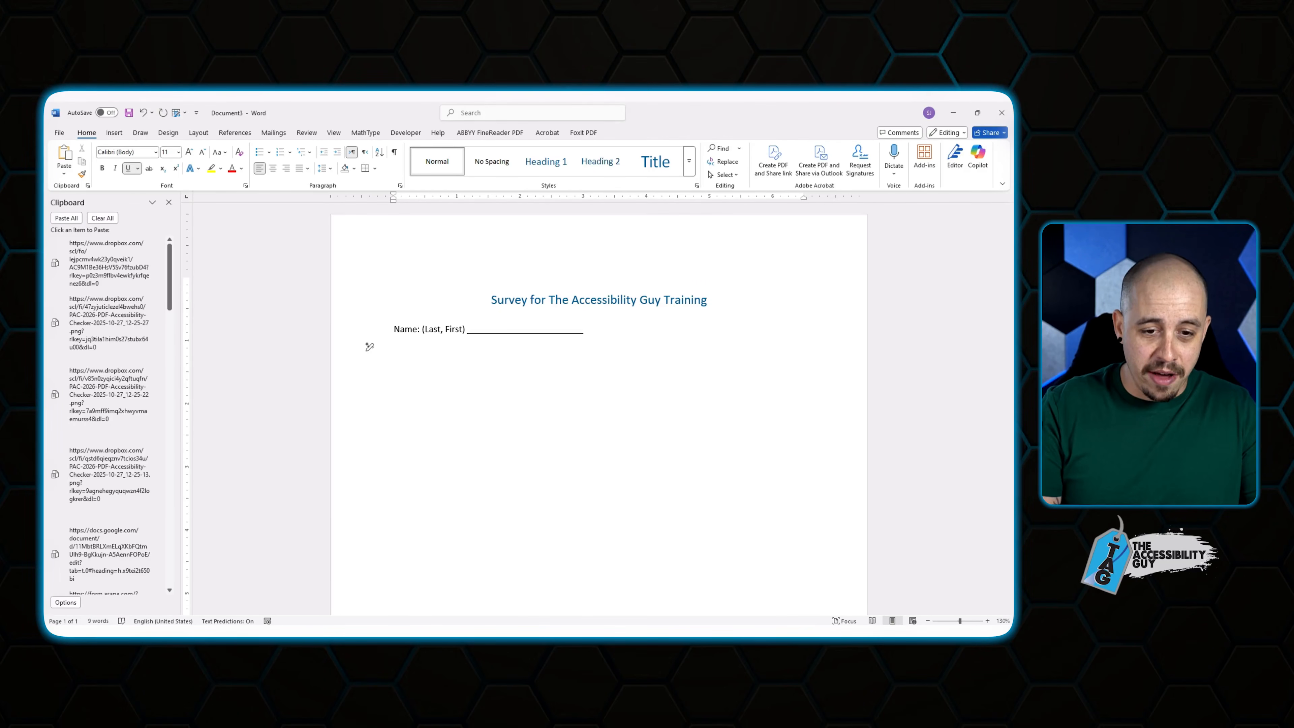
Add an 'Email:' label on a new line followed by an underlined answer blank.
key("ctrl+u")
type("Email:")
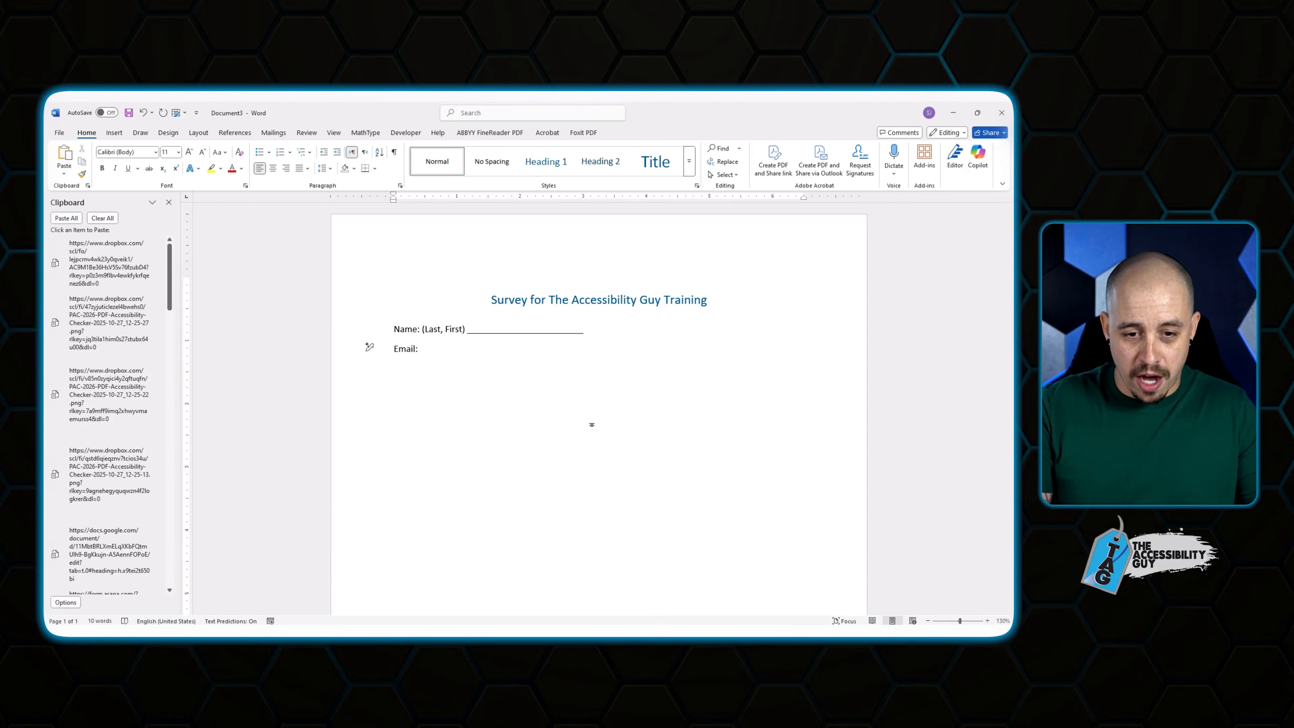
key("ctrl+u")
key("Tab")
key("Tab")
key("Tab")
key("Tab")
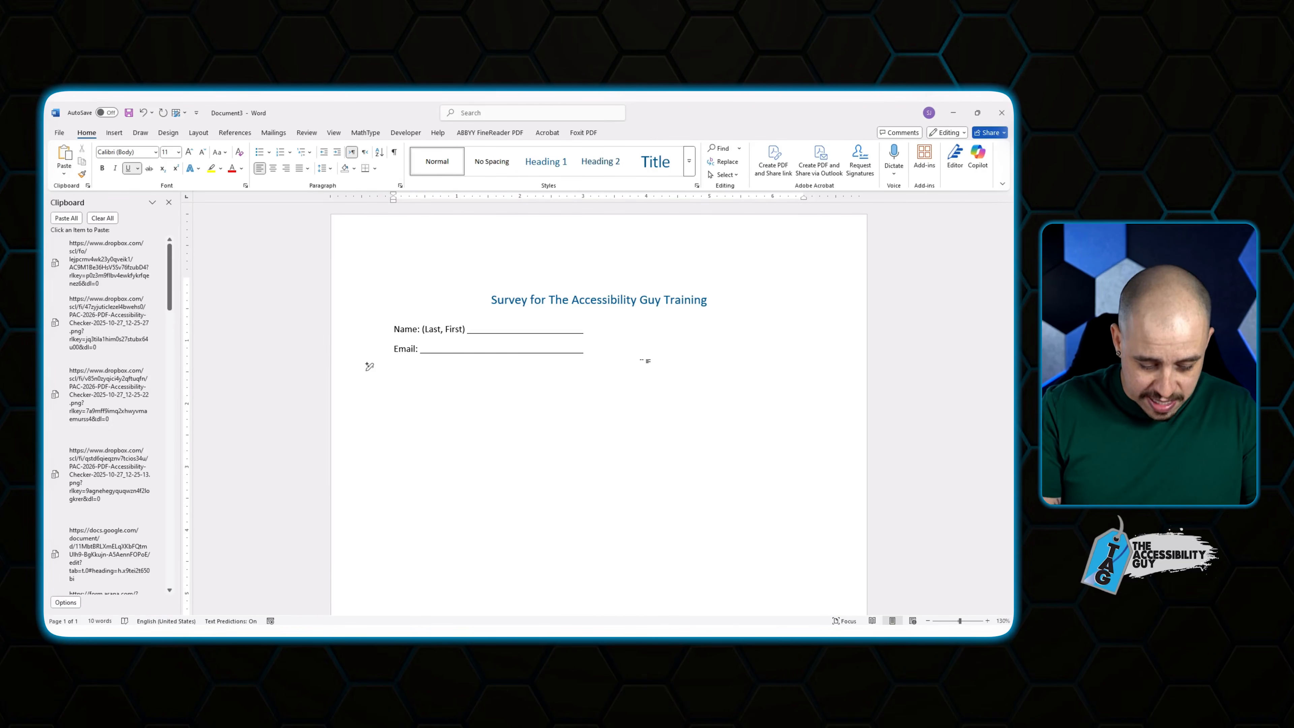
key("BackSpace")
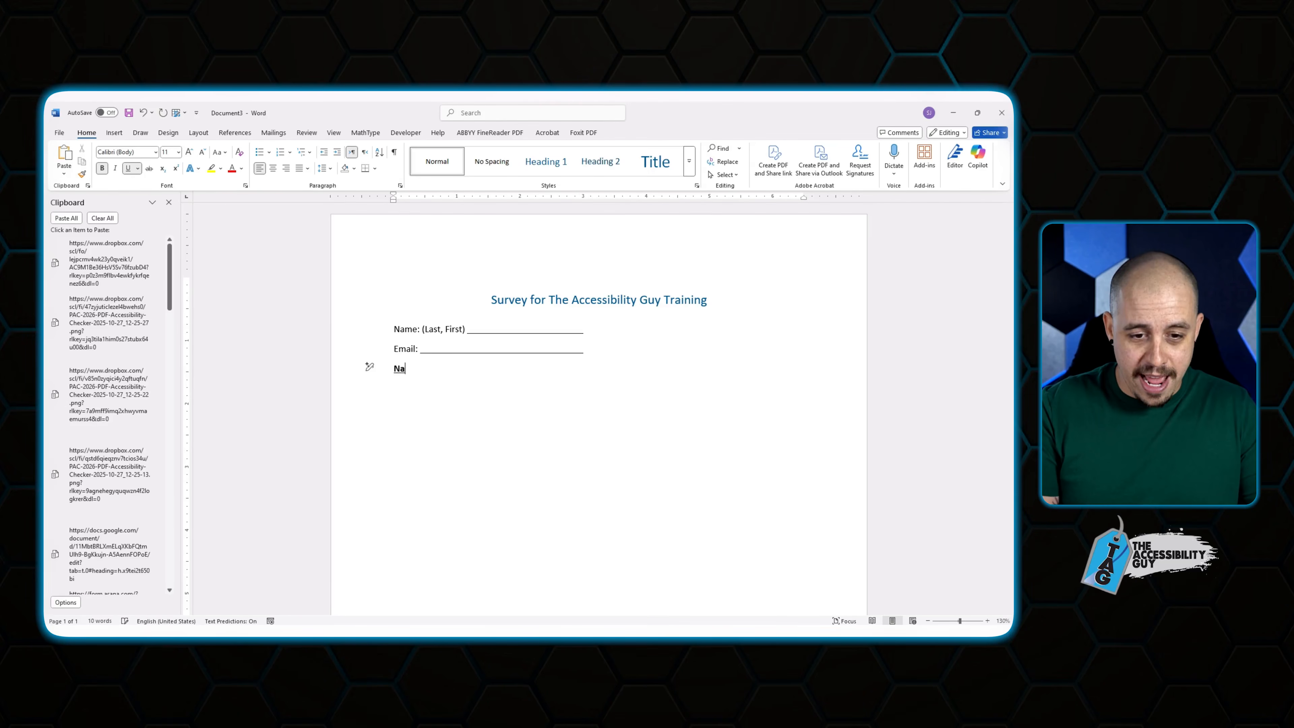
Type the prompt 'Name of Training that you attended' on its own line.
key("ctrl+u")
type("Name of Trai")
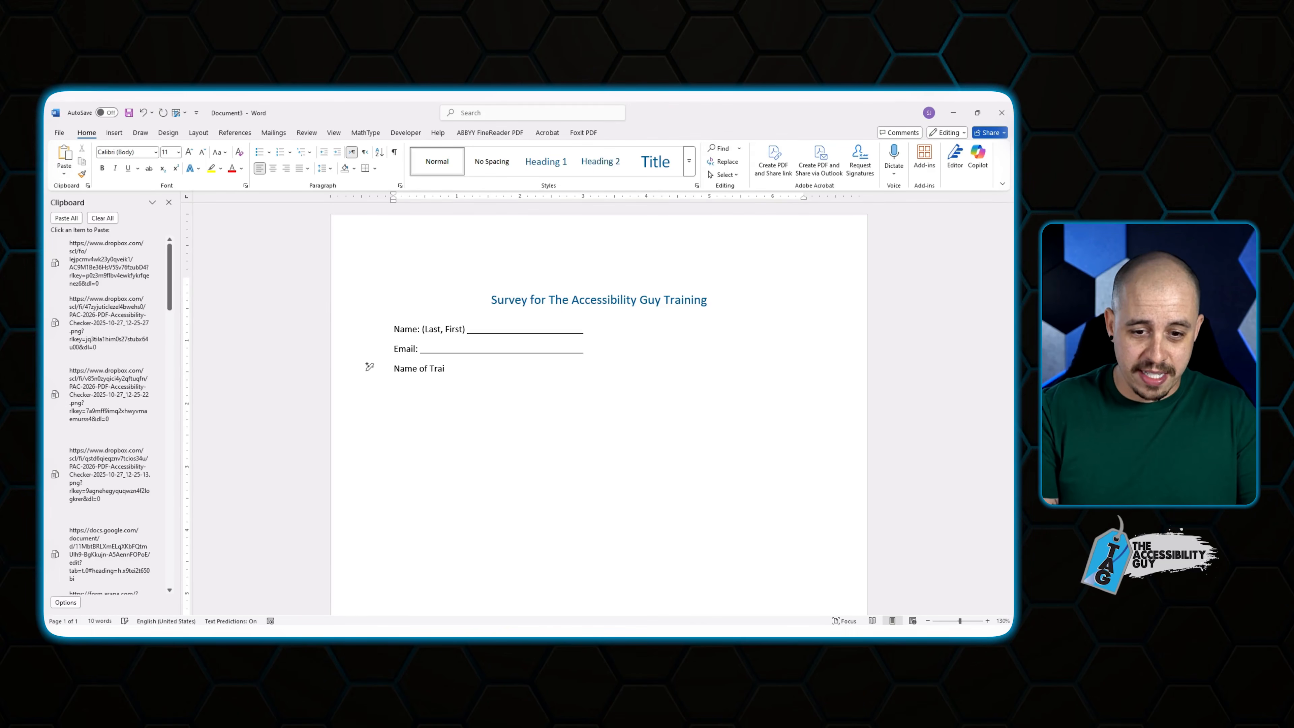
type("ning that you attended:")
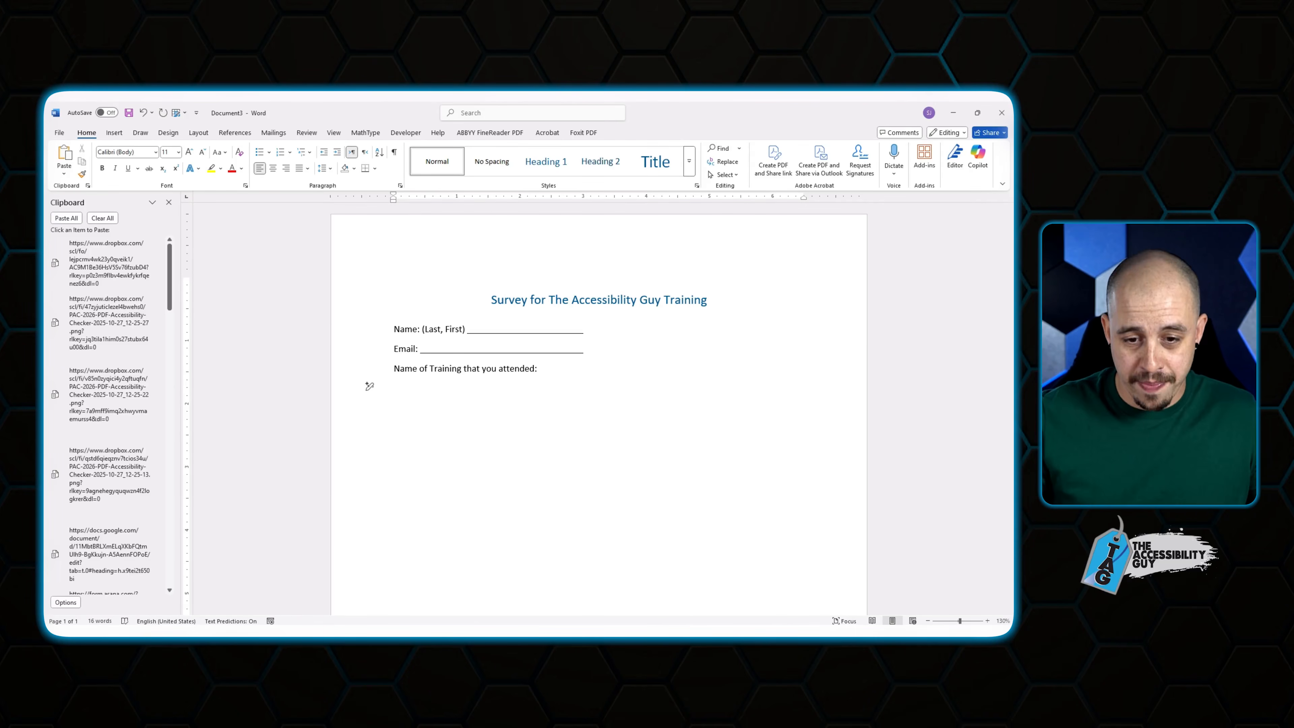
left_click(541, 368)
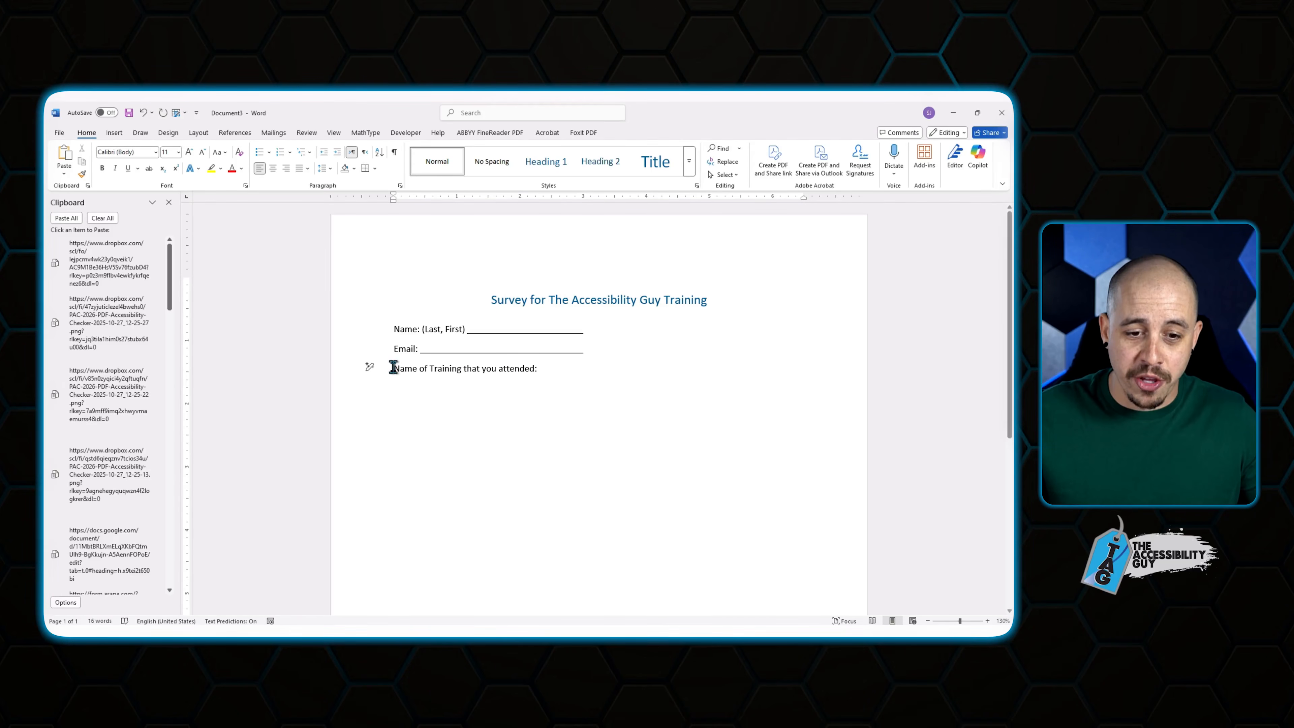
left_click_drag(404, 378, 403, 402)
left_click(401, 407)
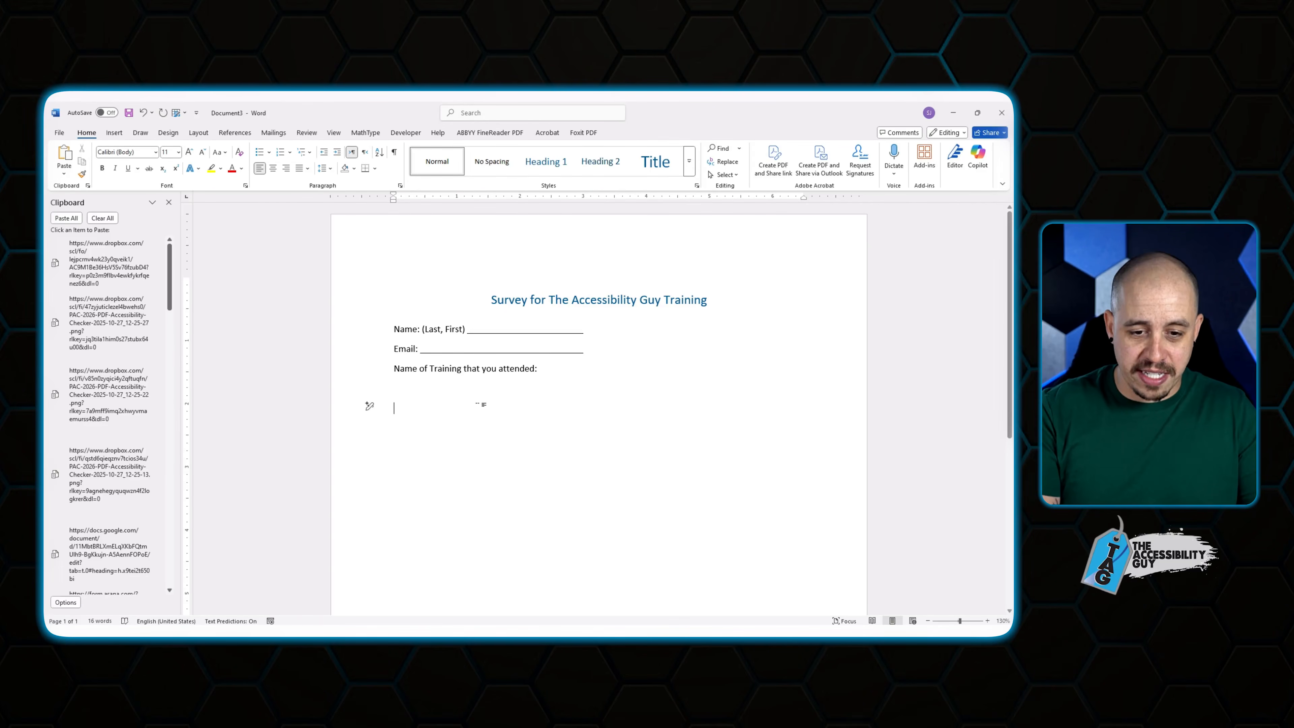
Type the speaker-rating question and indent its 'It was ok' and 'It was totally awesome' answers.
type("How would you rate the speakers training")
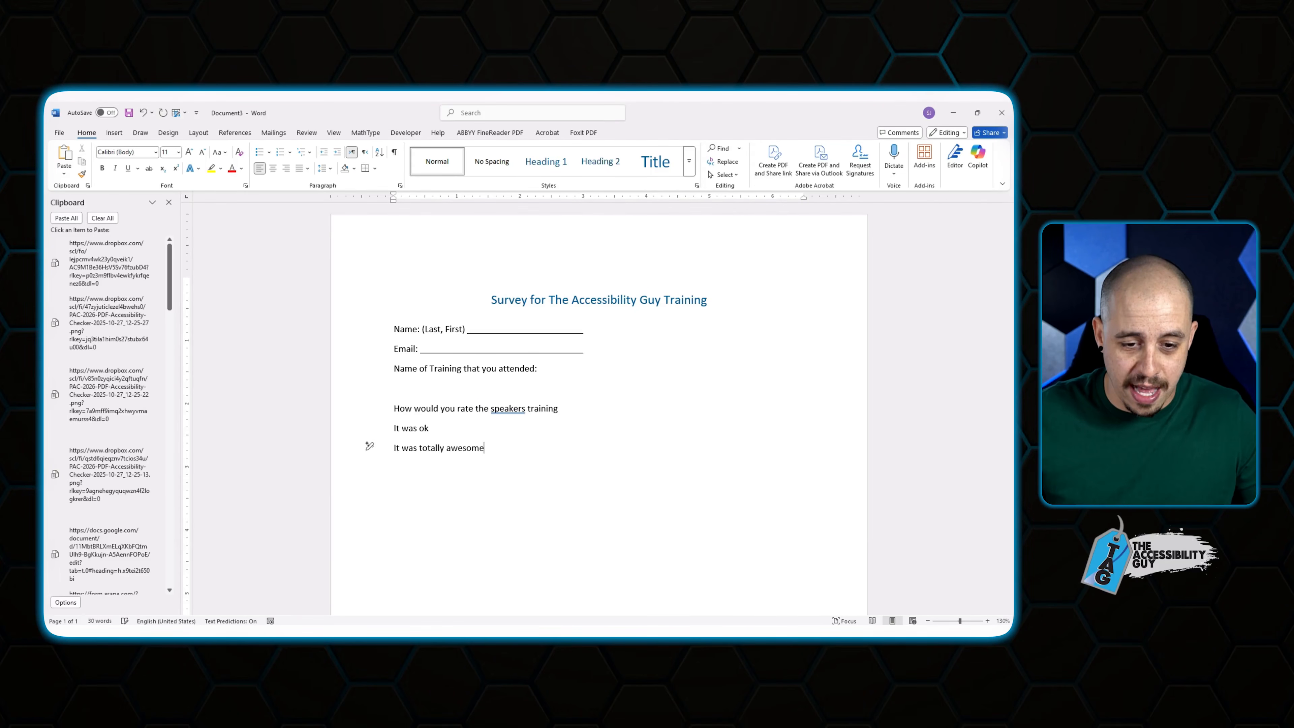
left_click(395, 428)
key("Tab")
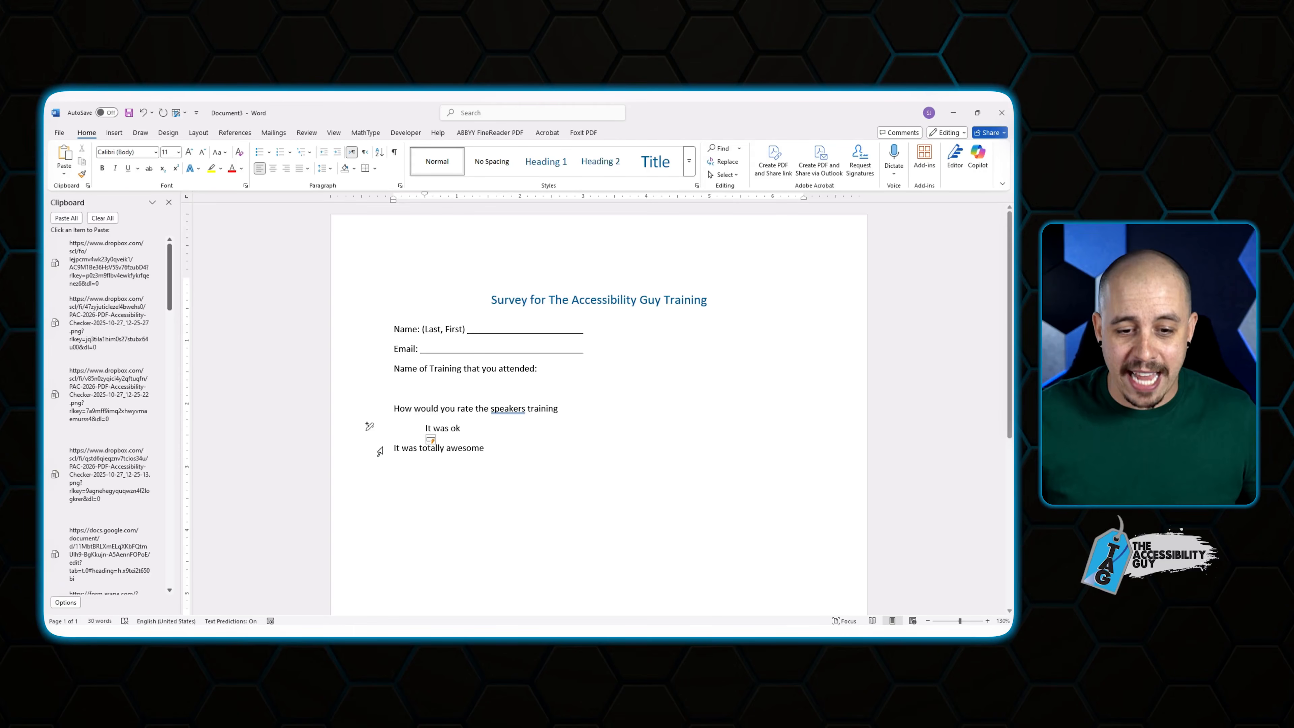
left_click(379, 450)
left_click(395, 451)
key("Tab")
left_click(535, 455)
Add the attend-again question with indented Yes and No answers.
key("Return")
key("Return")
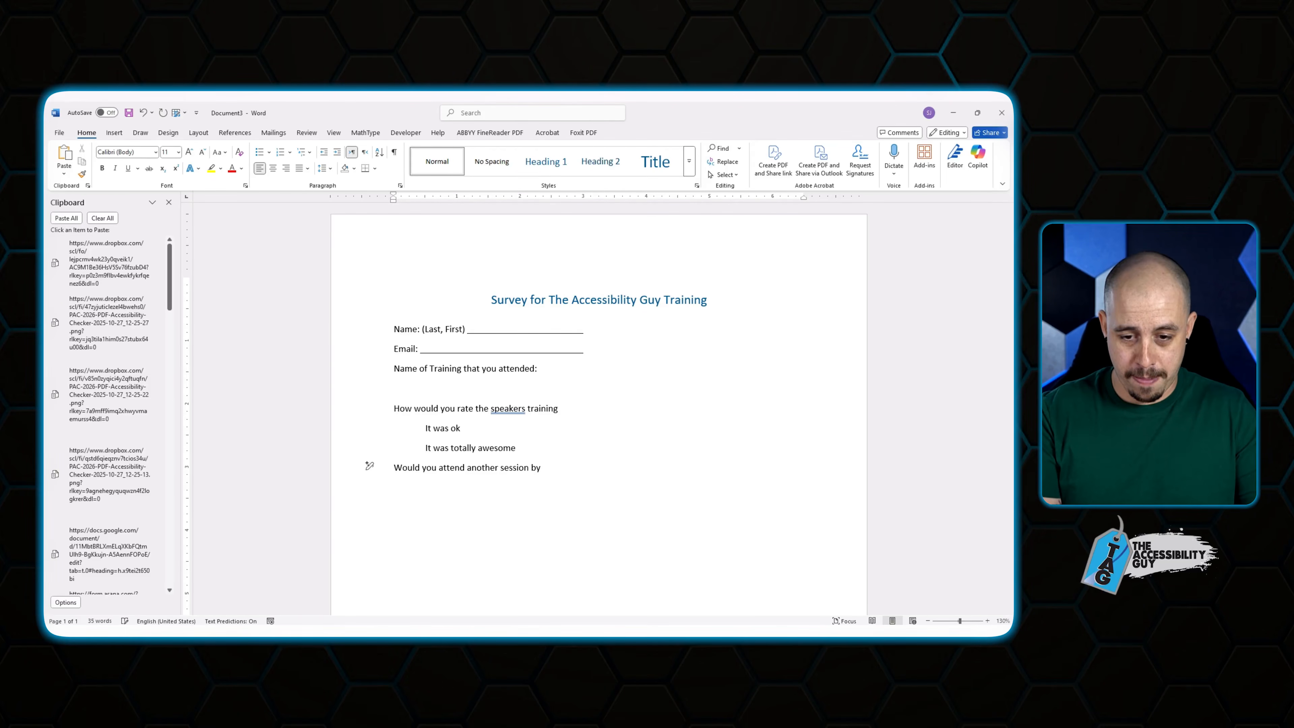
type("ssibility guy?")
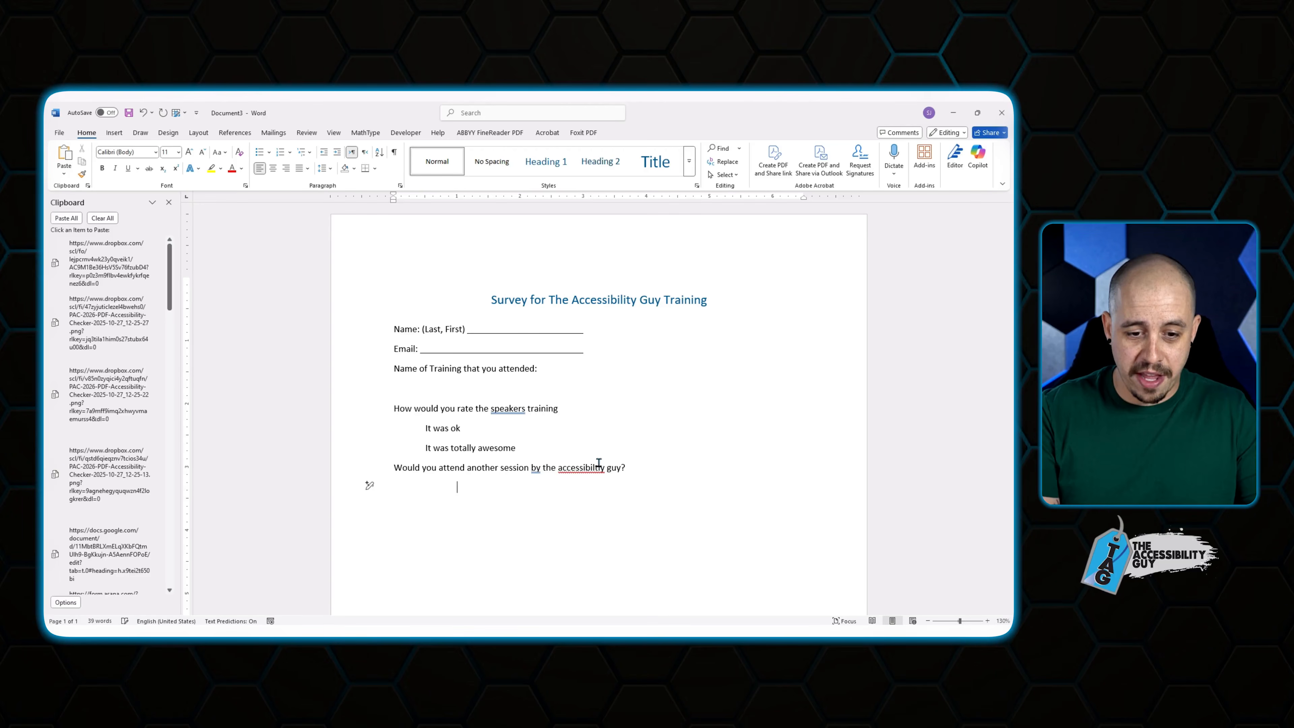
type("Yes")
key("Return")
type("No")
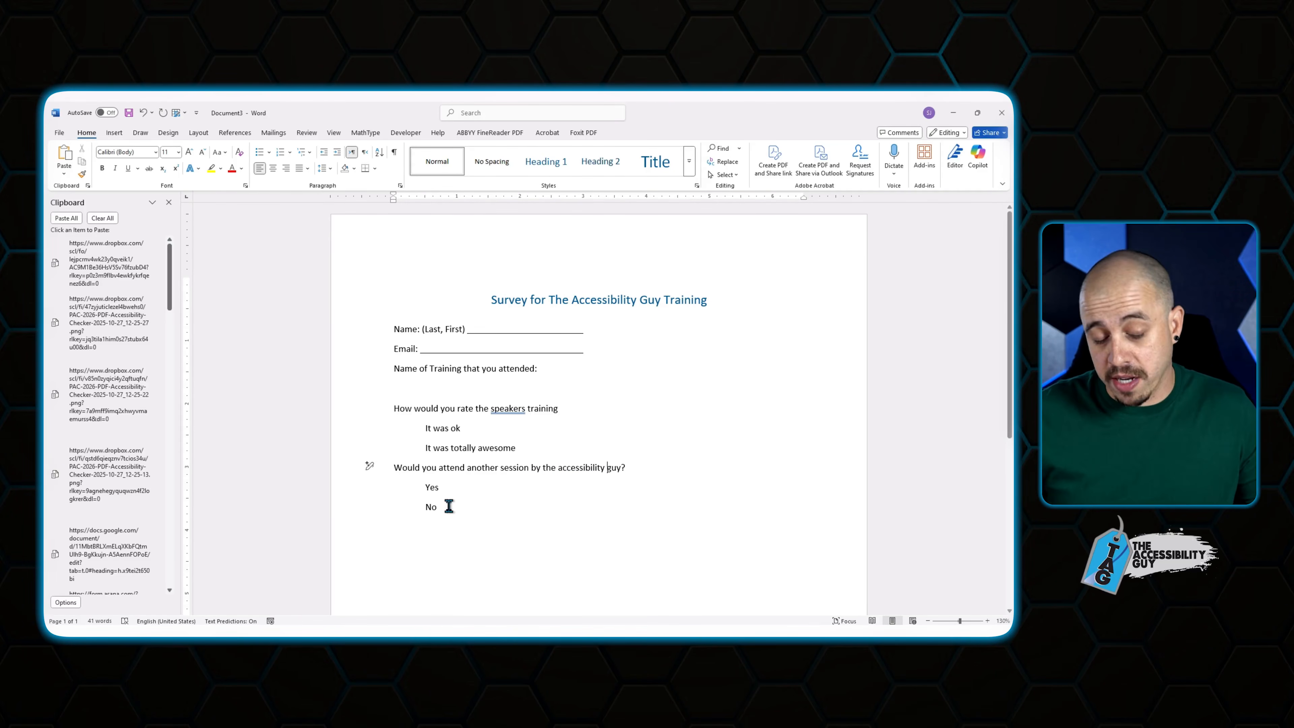
left_click(448, 506)
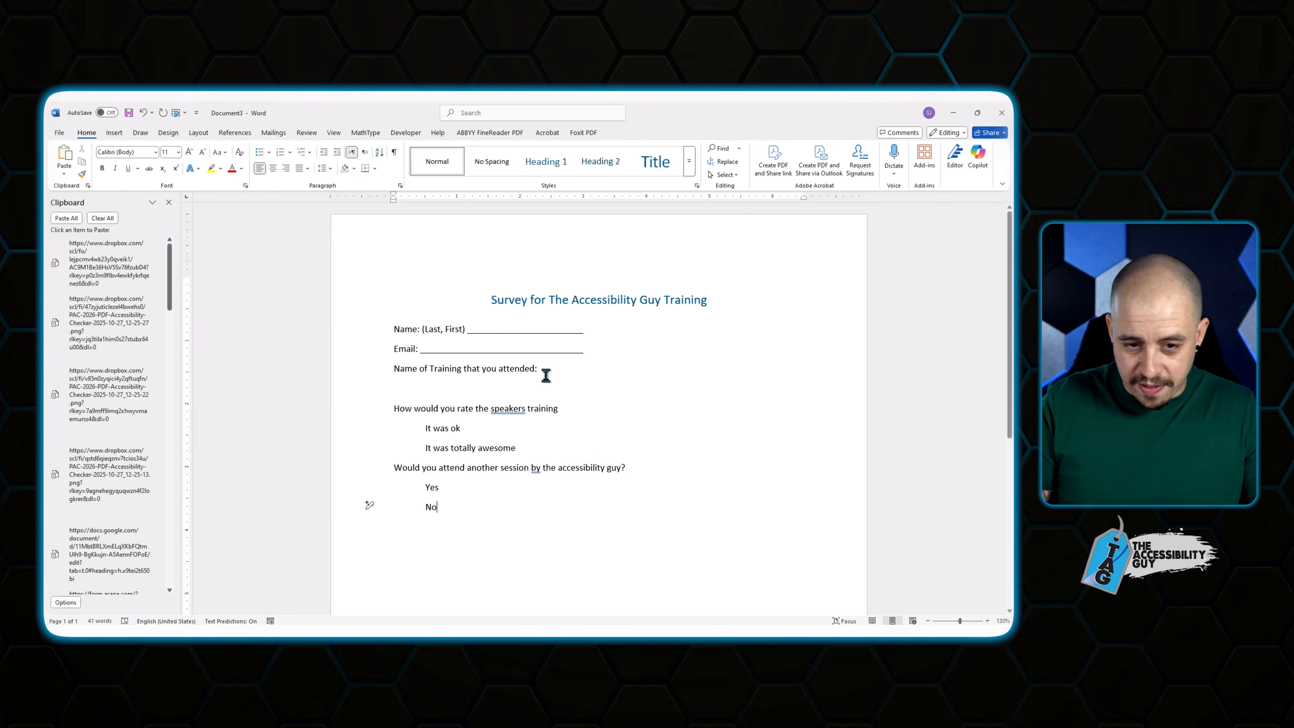
left_click(392, 406)
Insert 'Date of training:' with an underlined blank above the rating question.
key("Return")
key("Up")
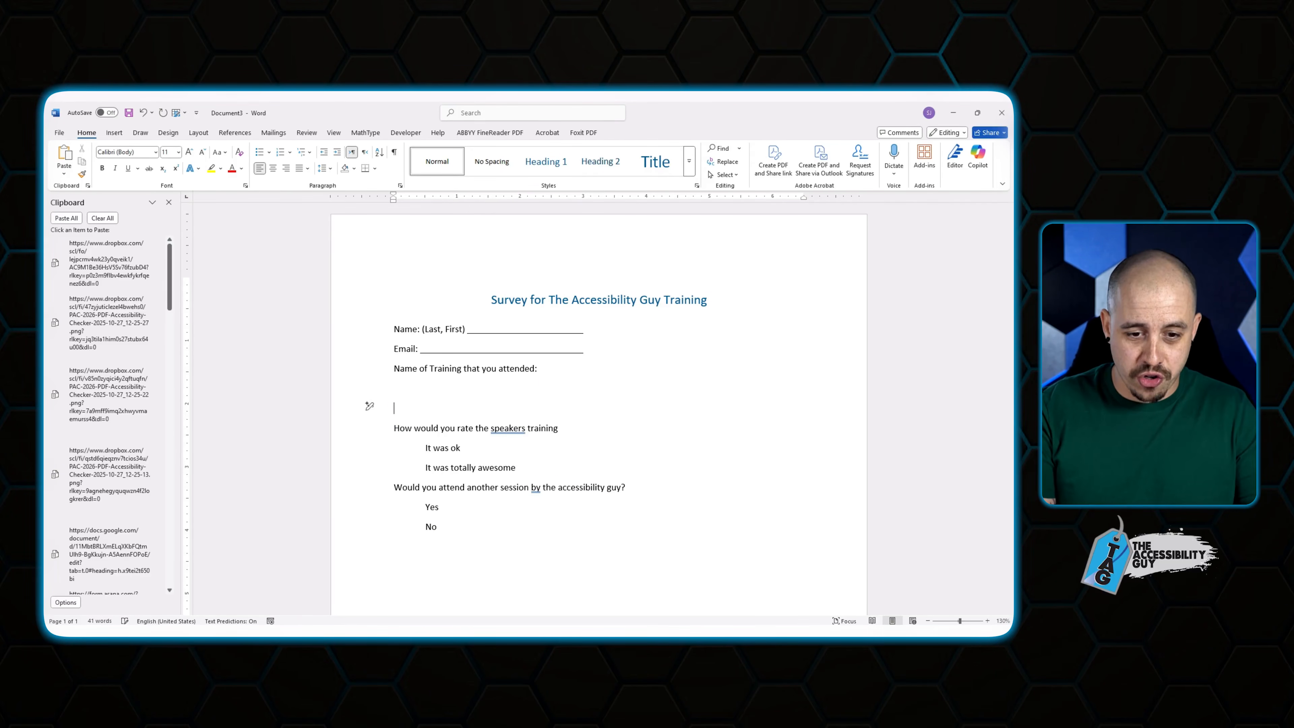
type("Date of traini")
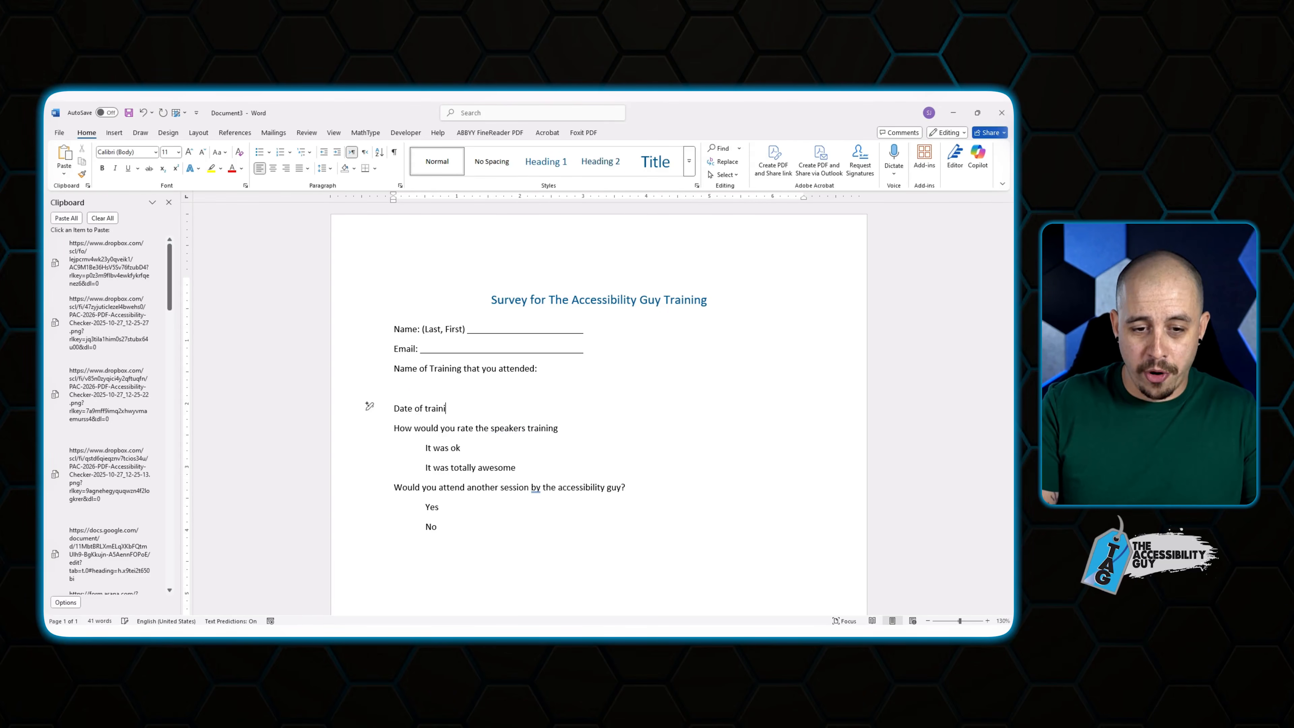
type("ng:")
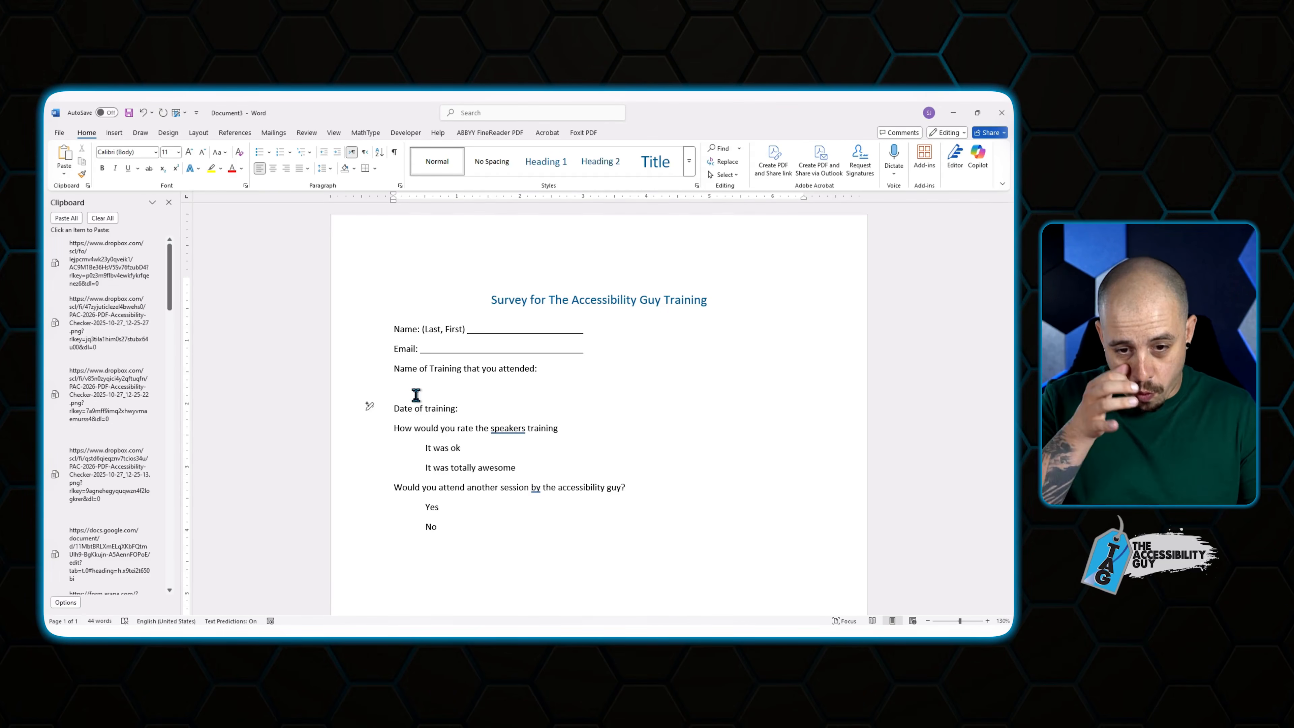
key("ctrl+u")
key("Tab")
key("Tab")
key("Tab")
key("Tab")
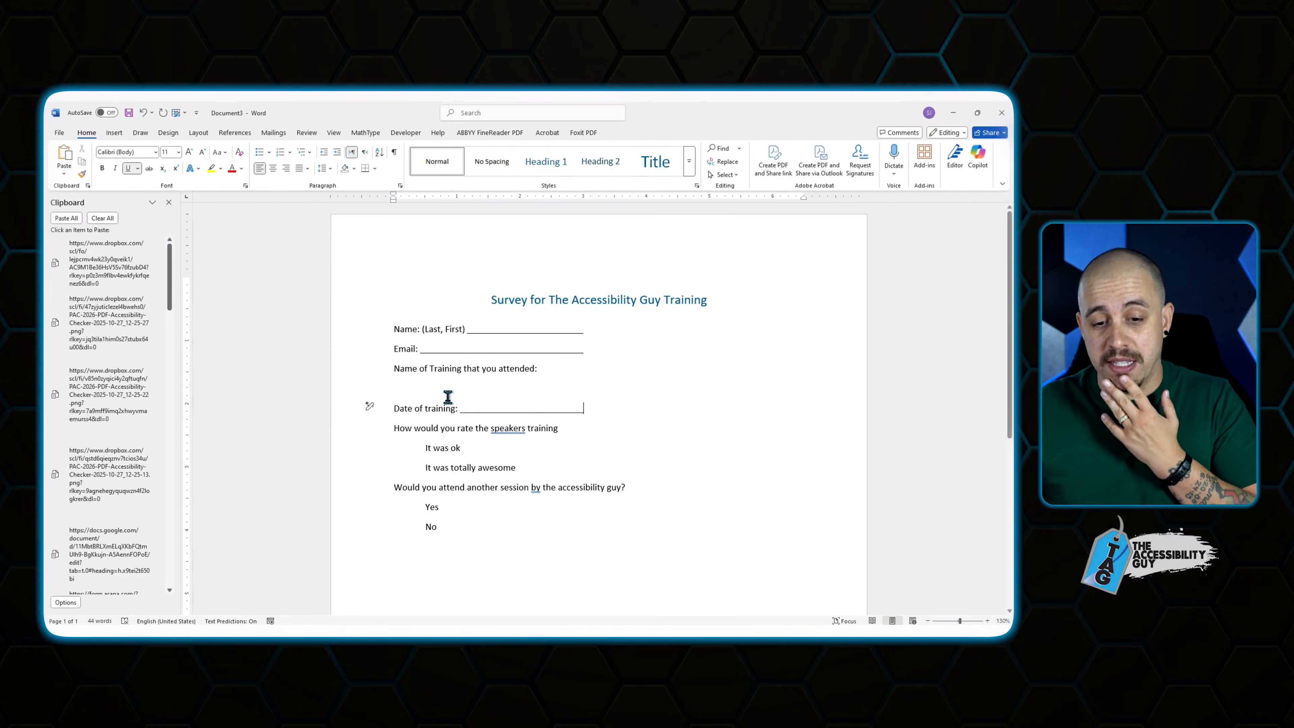
Launch Acrobat, add the 'Please upload a screenshot:' prompt, and start saving the document.
key("Return")
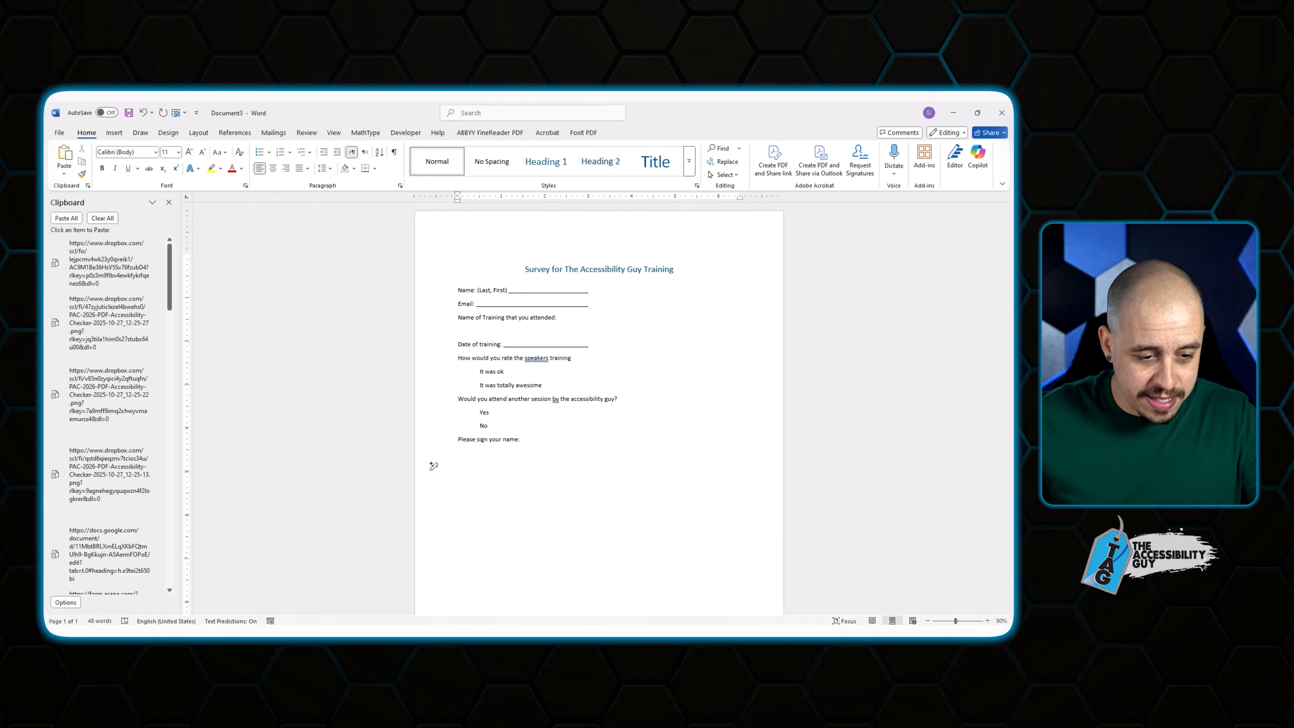
key("super")
type("acrobat")
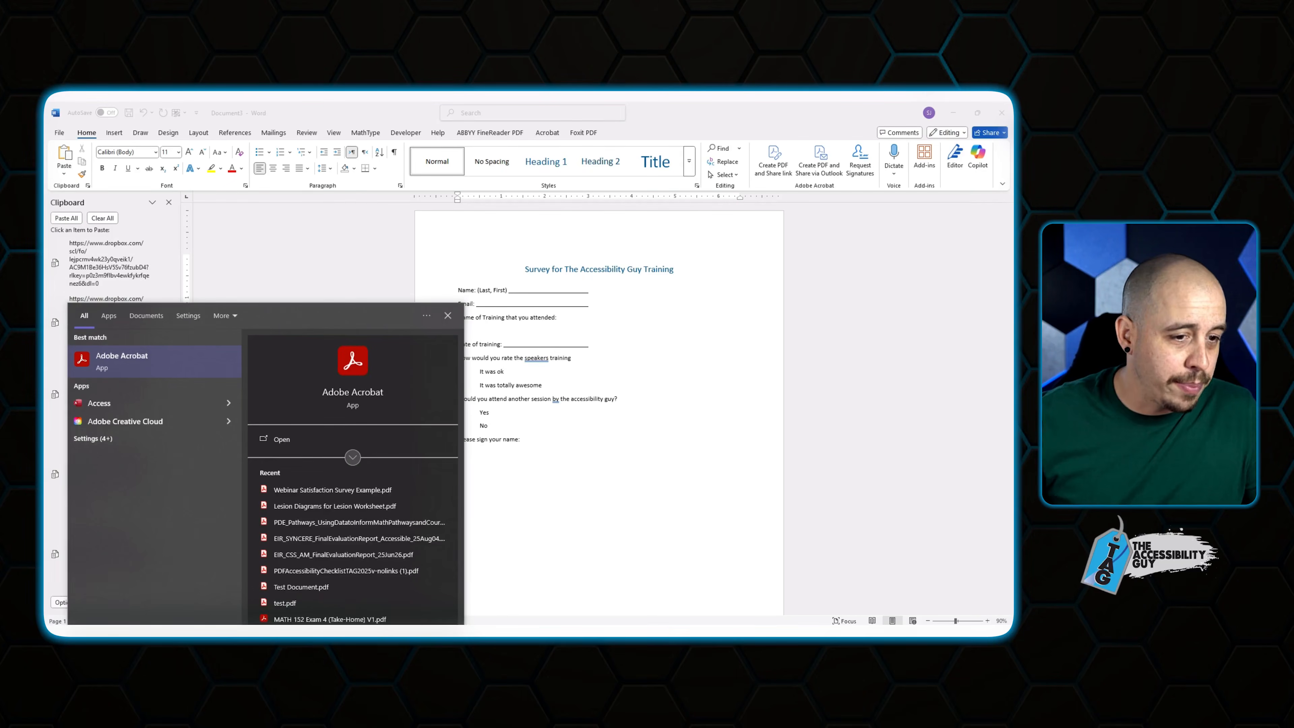
key("Return")
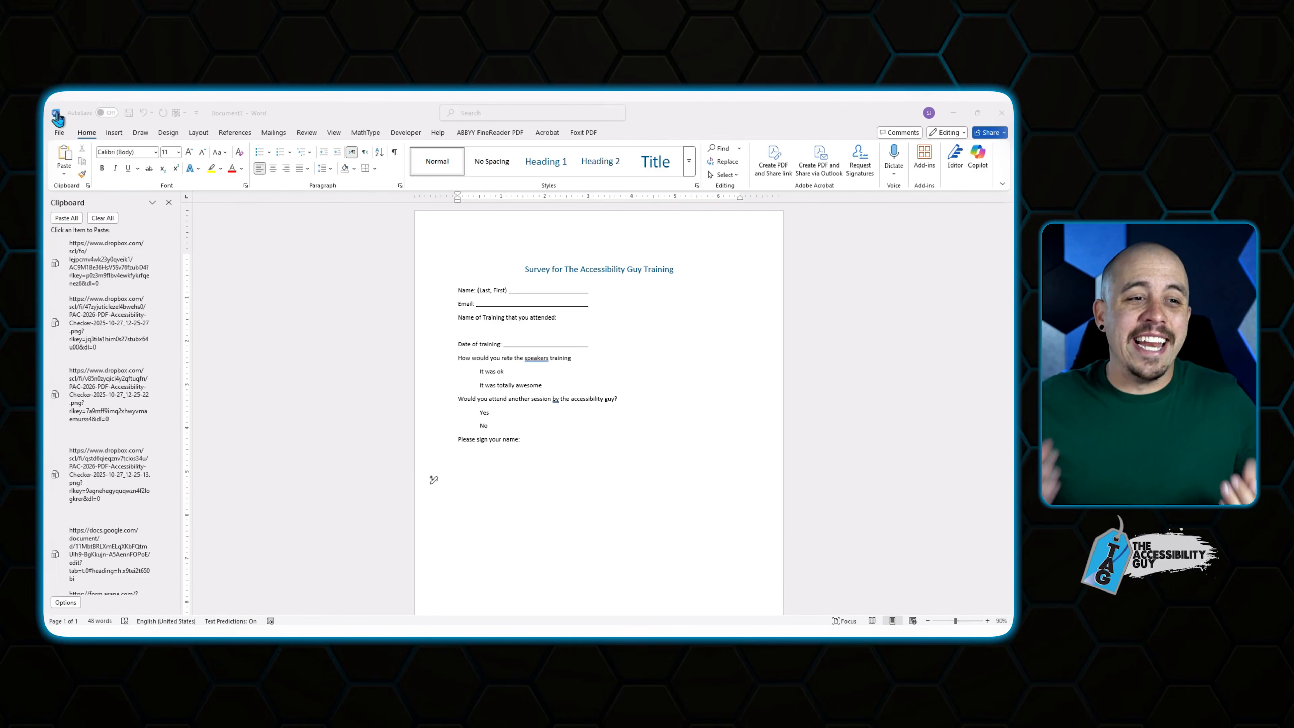
left_click(530, 479)
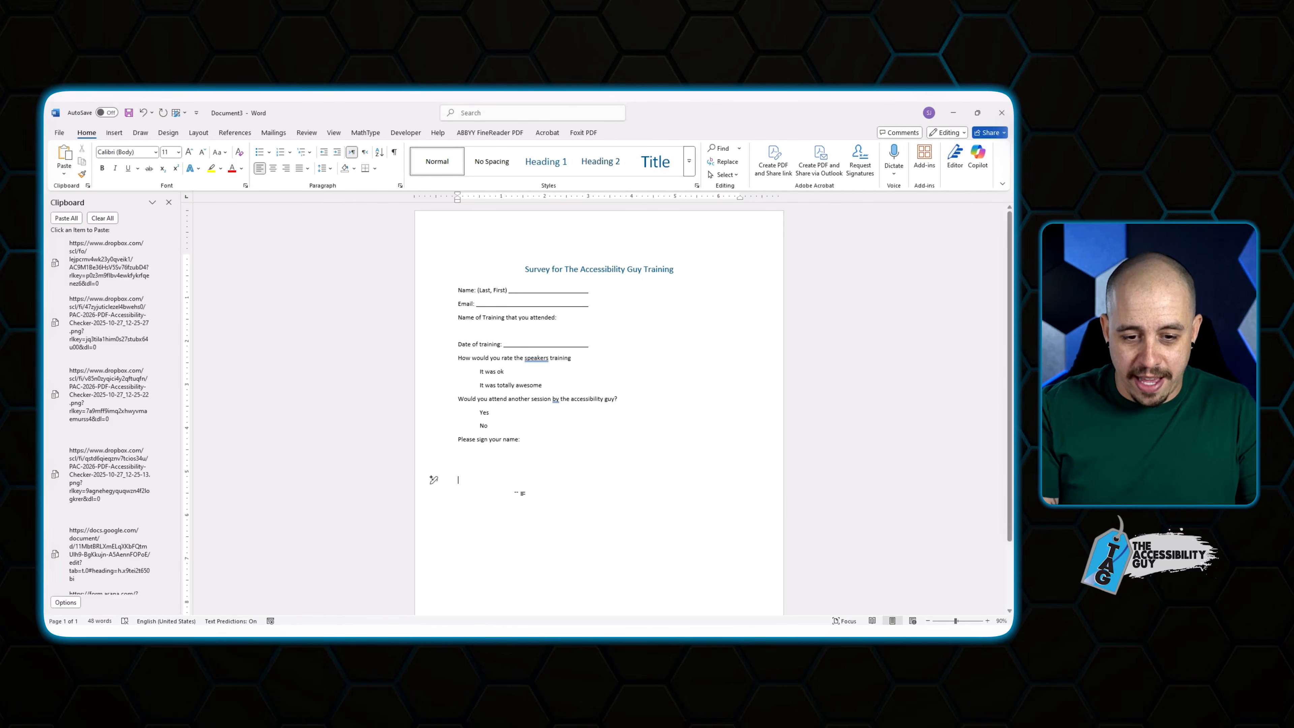
type("Please ")
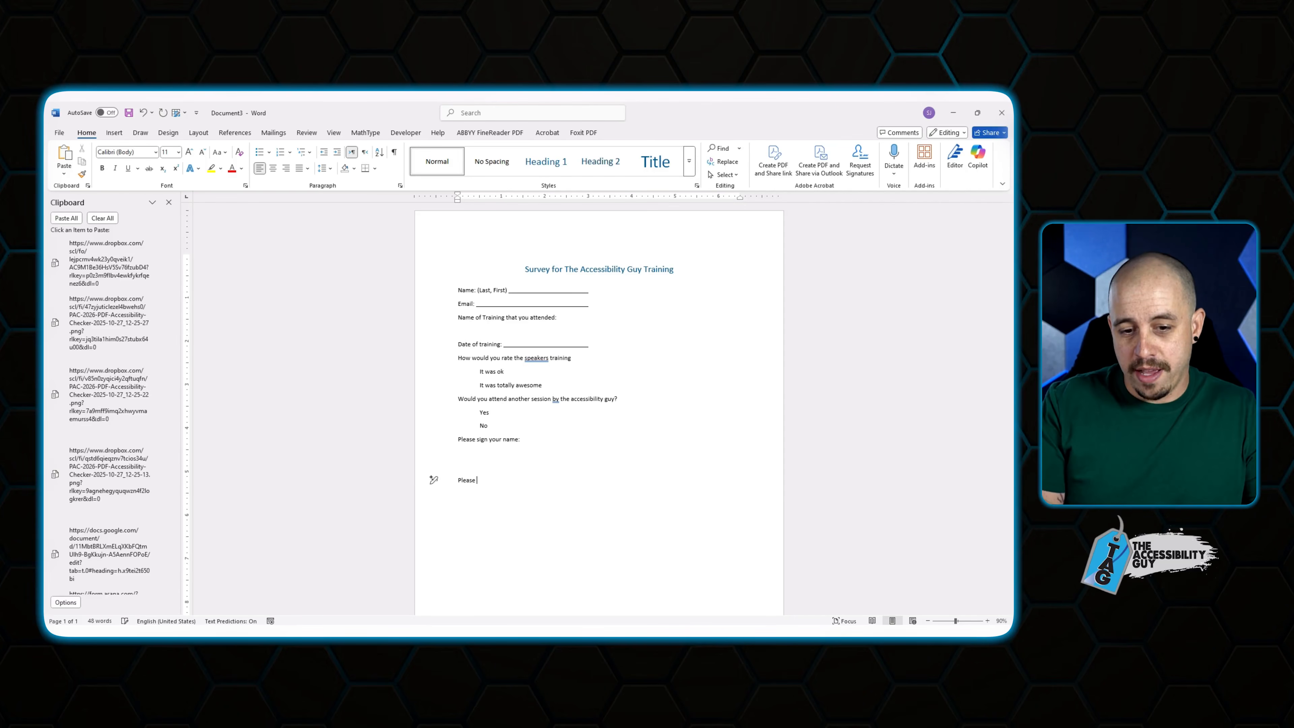
type("upload a screenshot:")
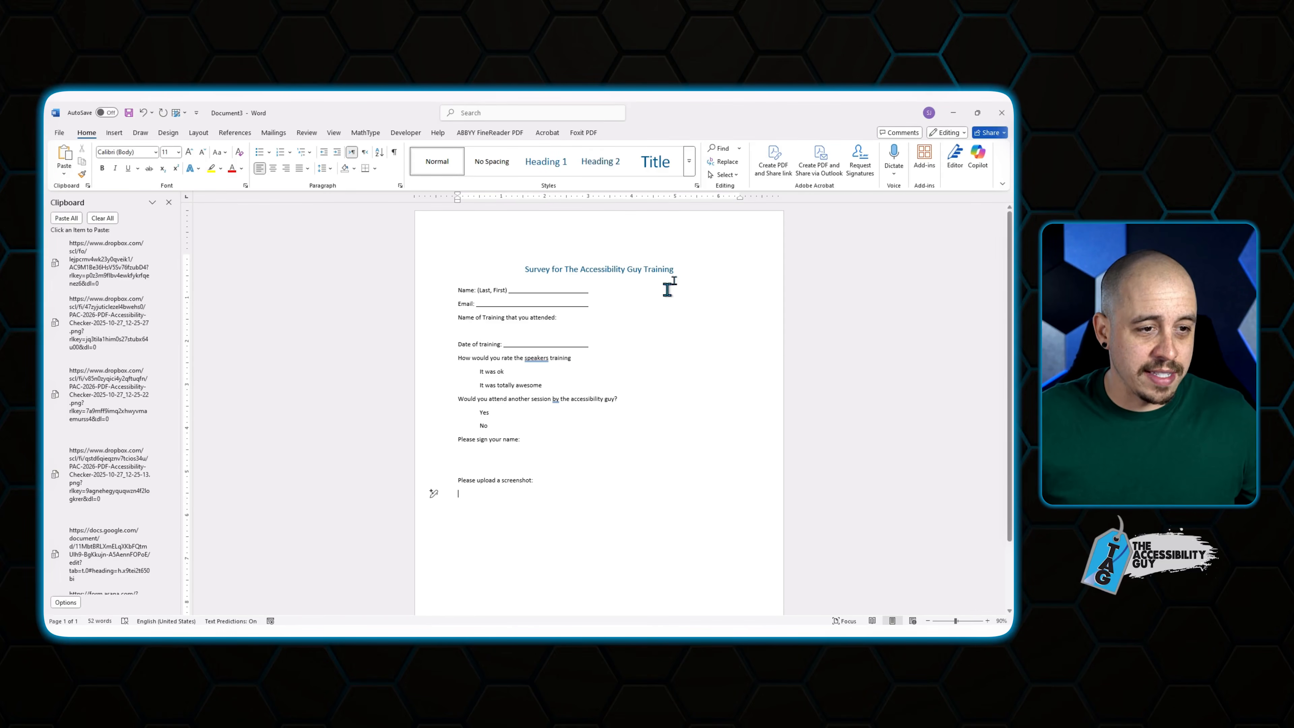
left_click(60, 133)
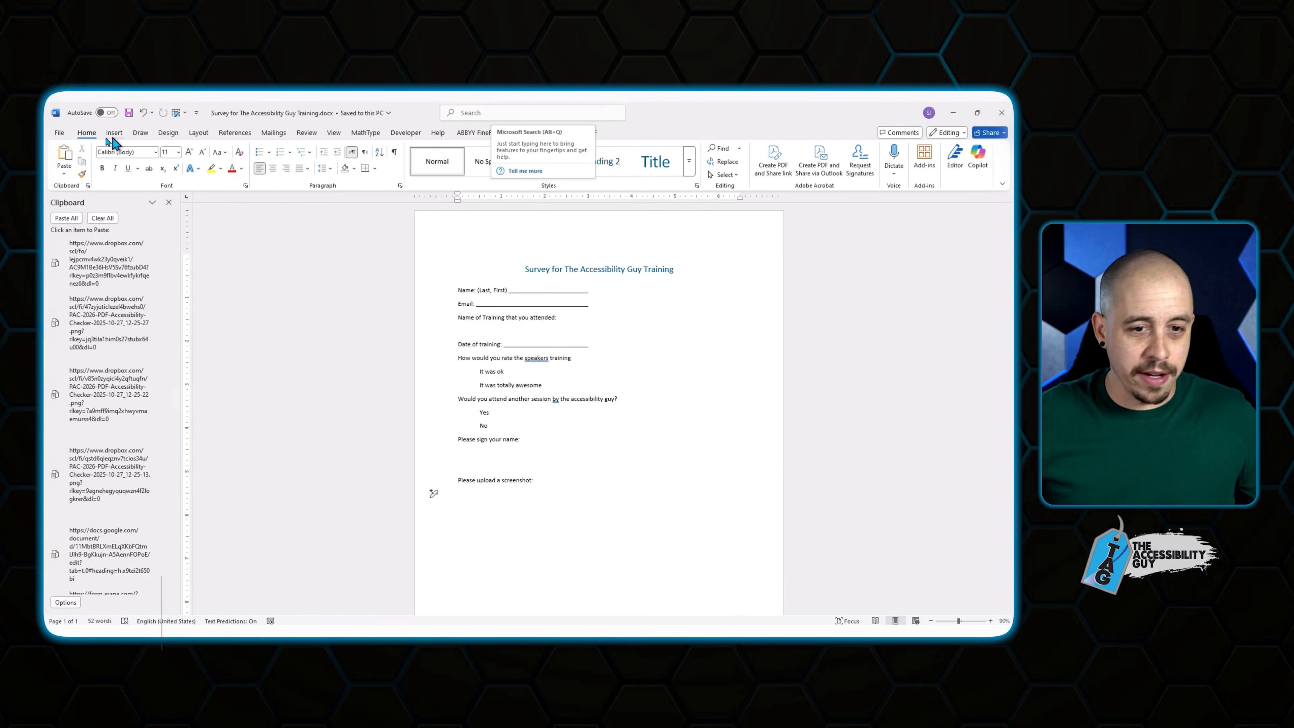
Save the survey as PDF and auto-generate its Name, Email and Date of training form fields.
left_click(61, 133)
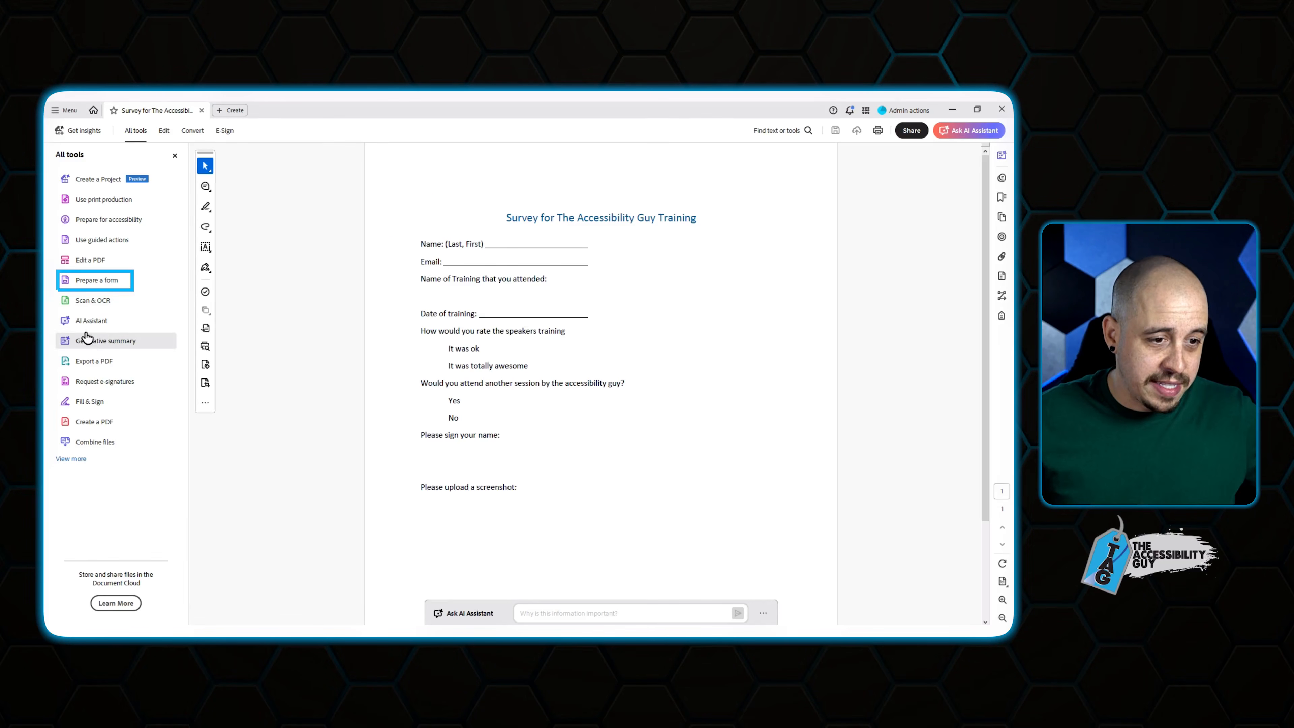
left_click(93, 283)
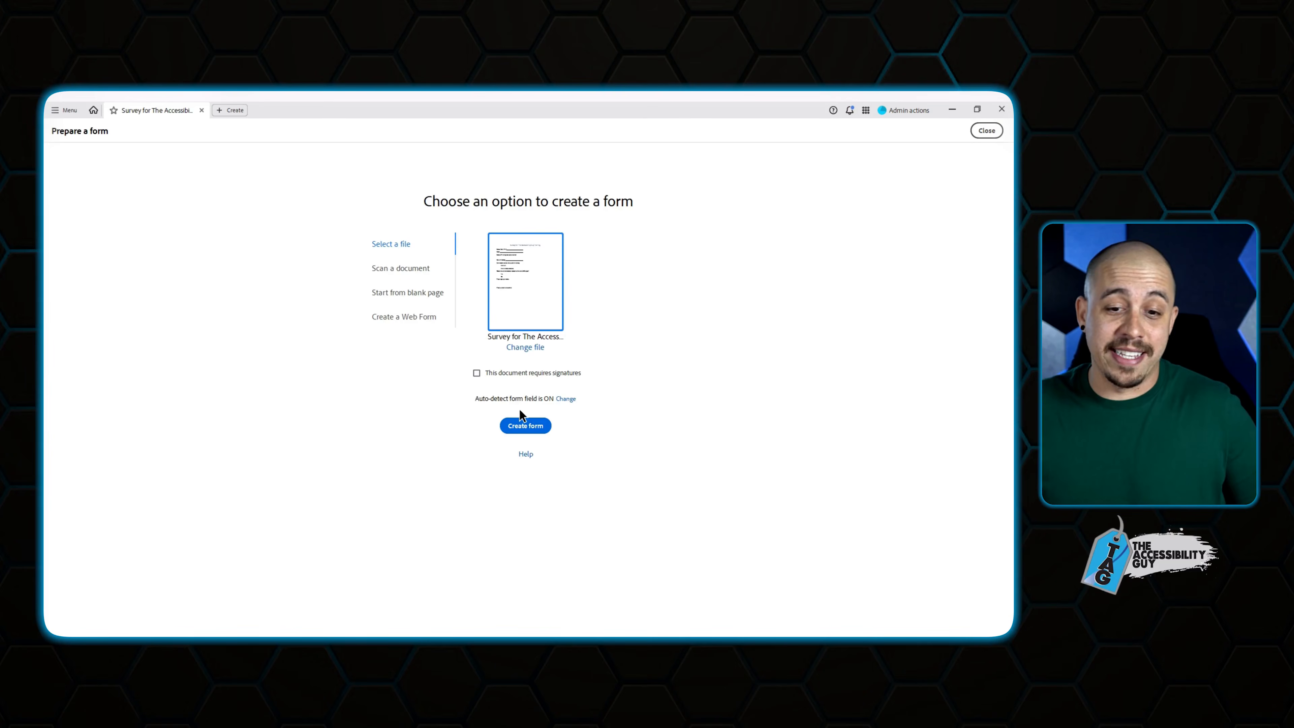
left_click(532, 428)
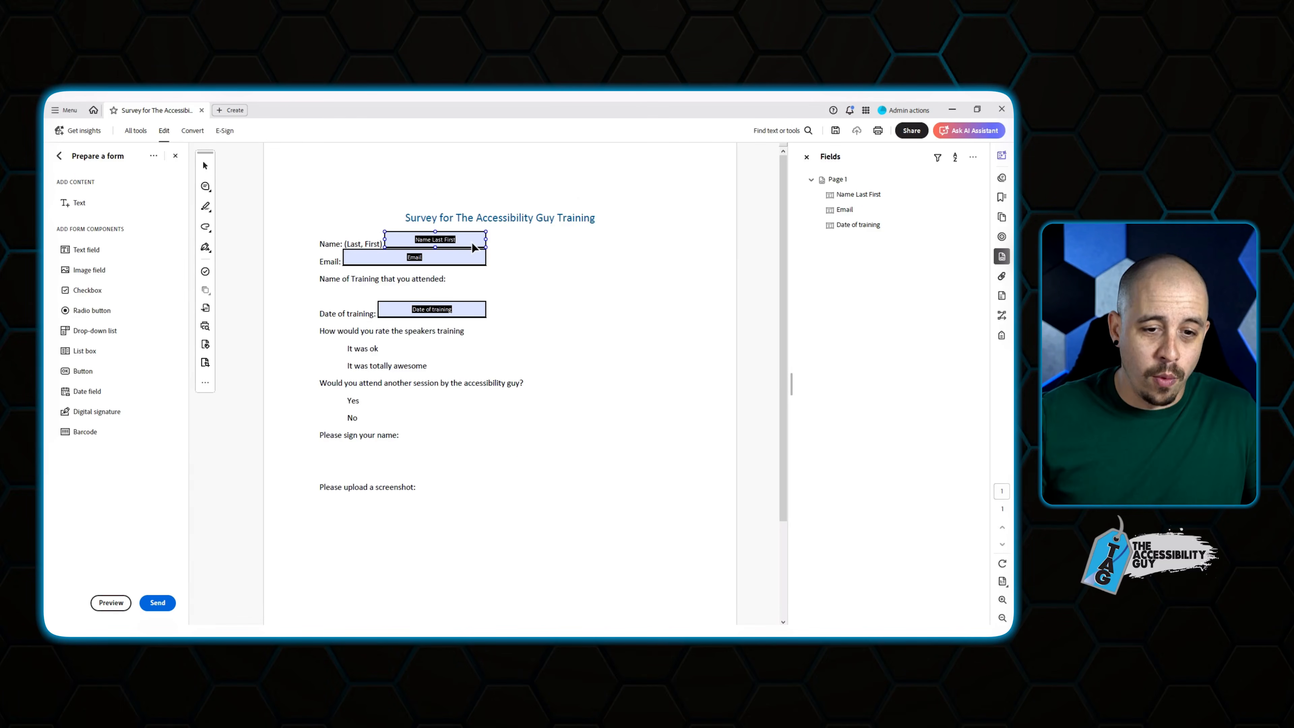
left_click(455, 239)
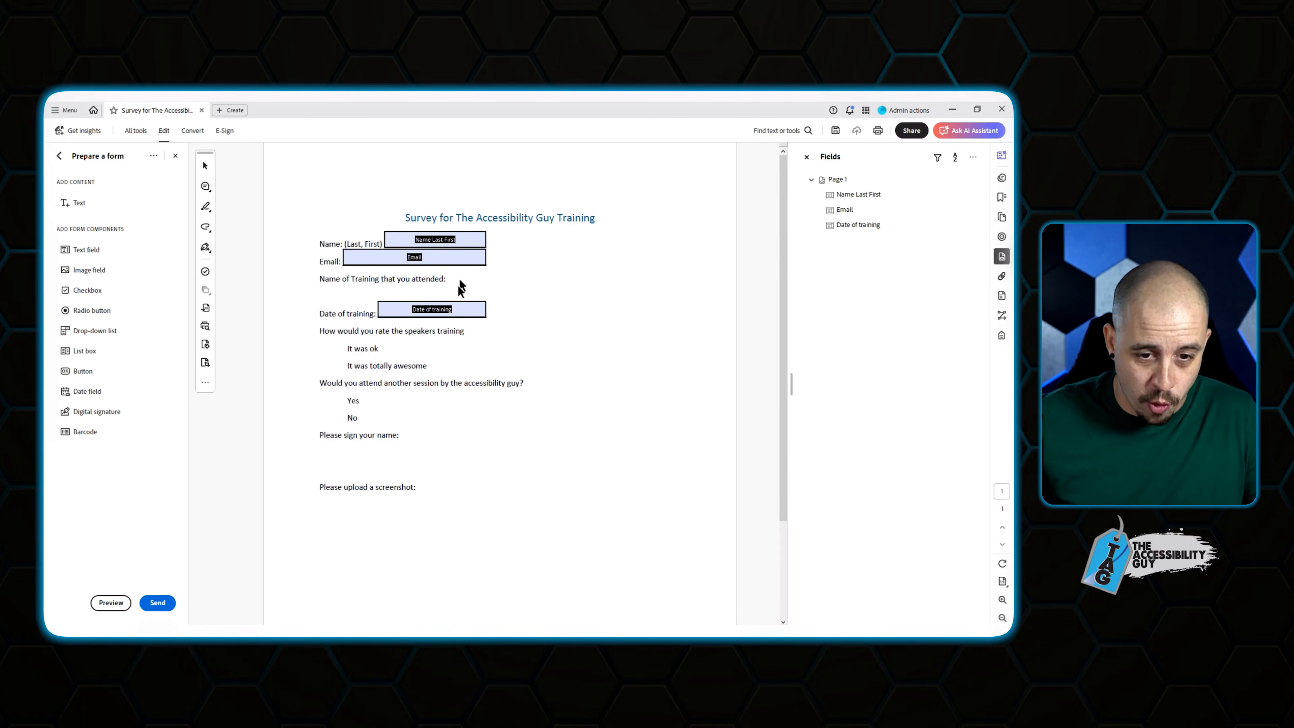
left_click(453, 309)
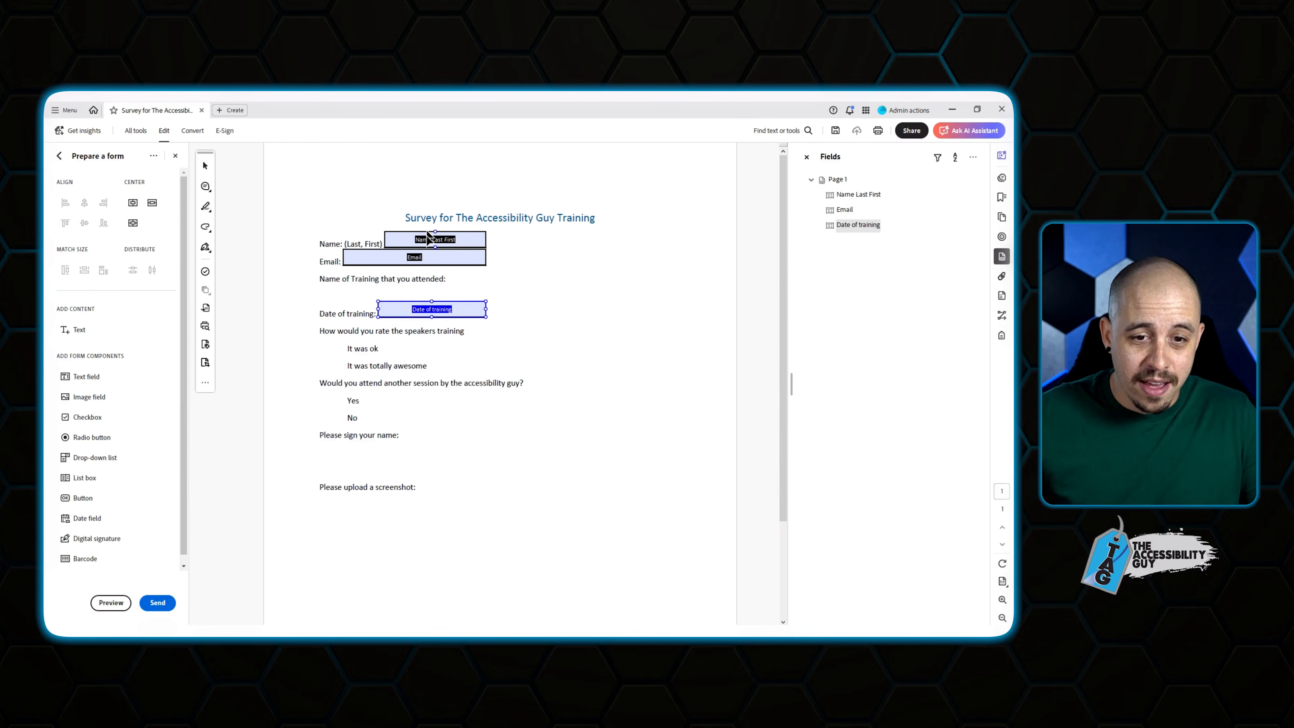
left_click(427, 241)
left_click(393, 260)
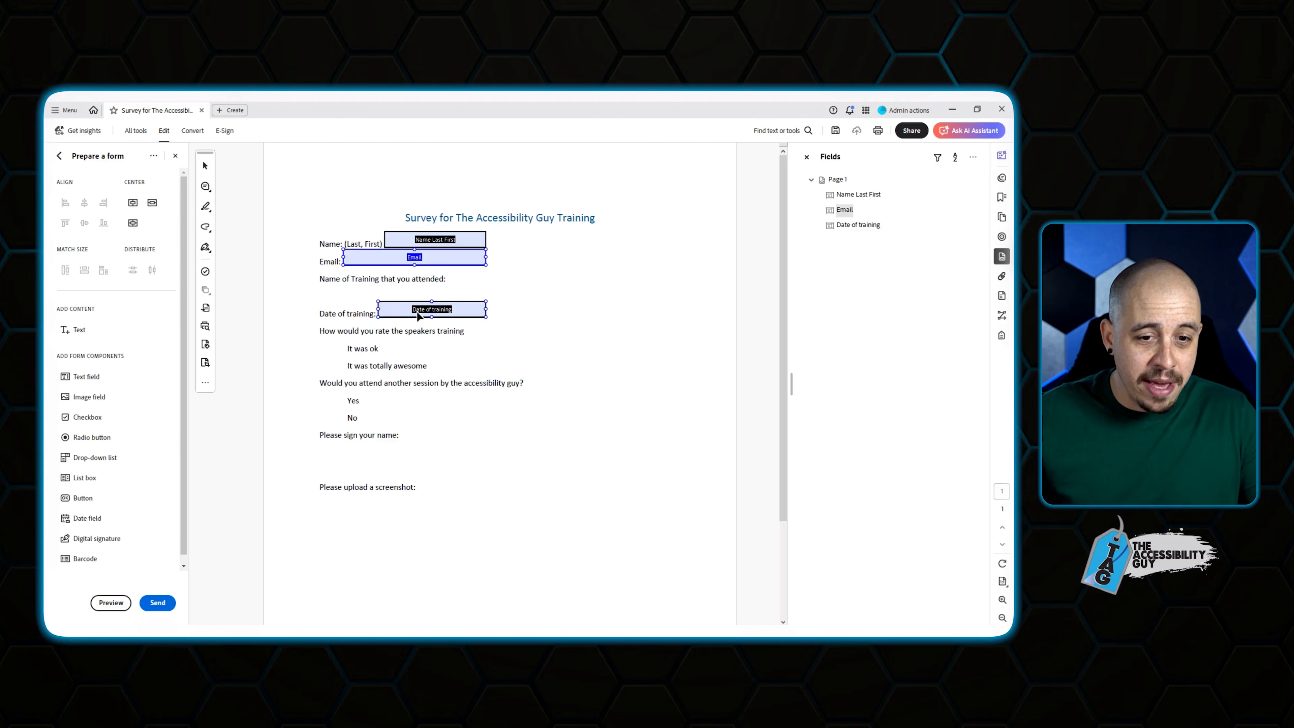
left_click(422, 313)
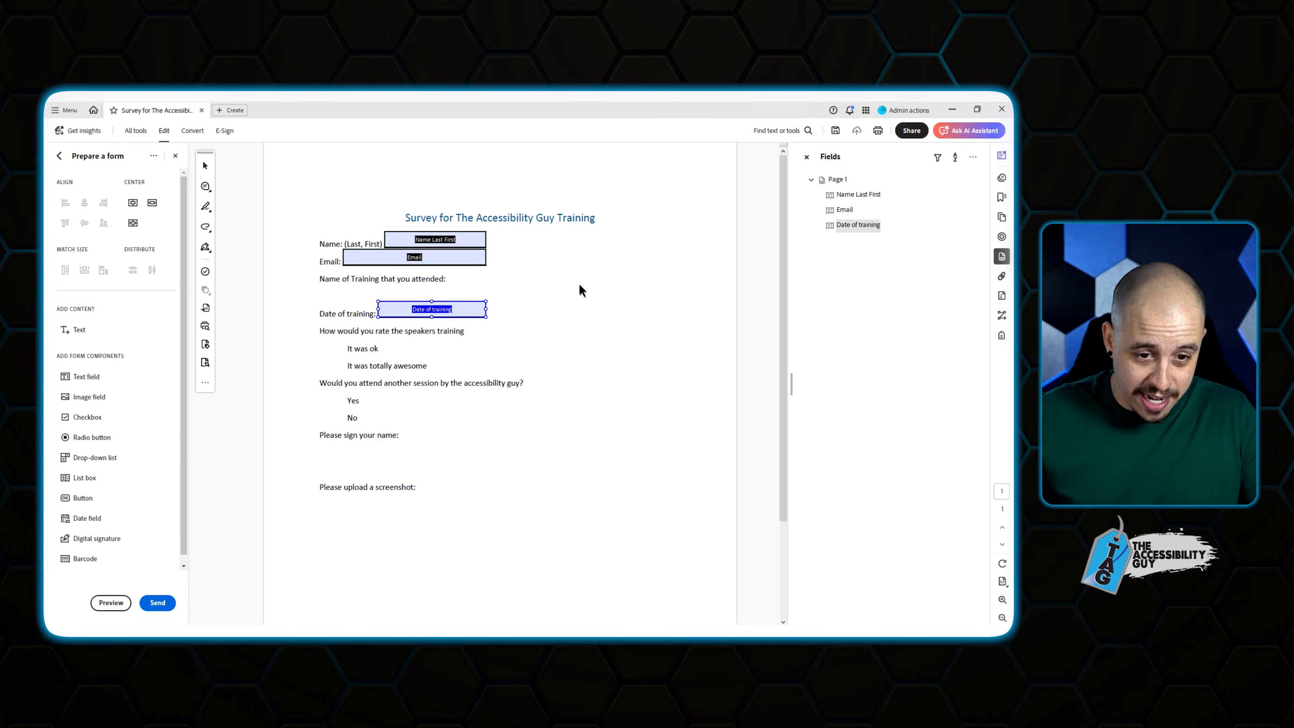
Place a dropdown below the training-name question and widen it to match the other fields.
left_click(103, 459)
left_click(319, 286)
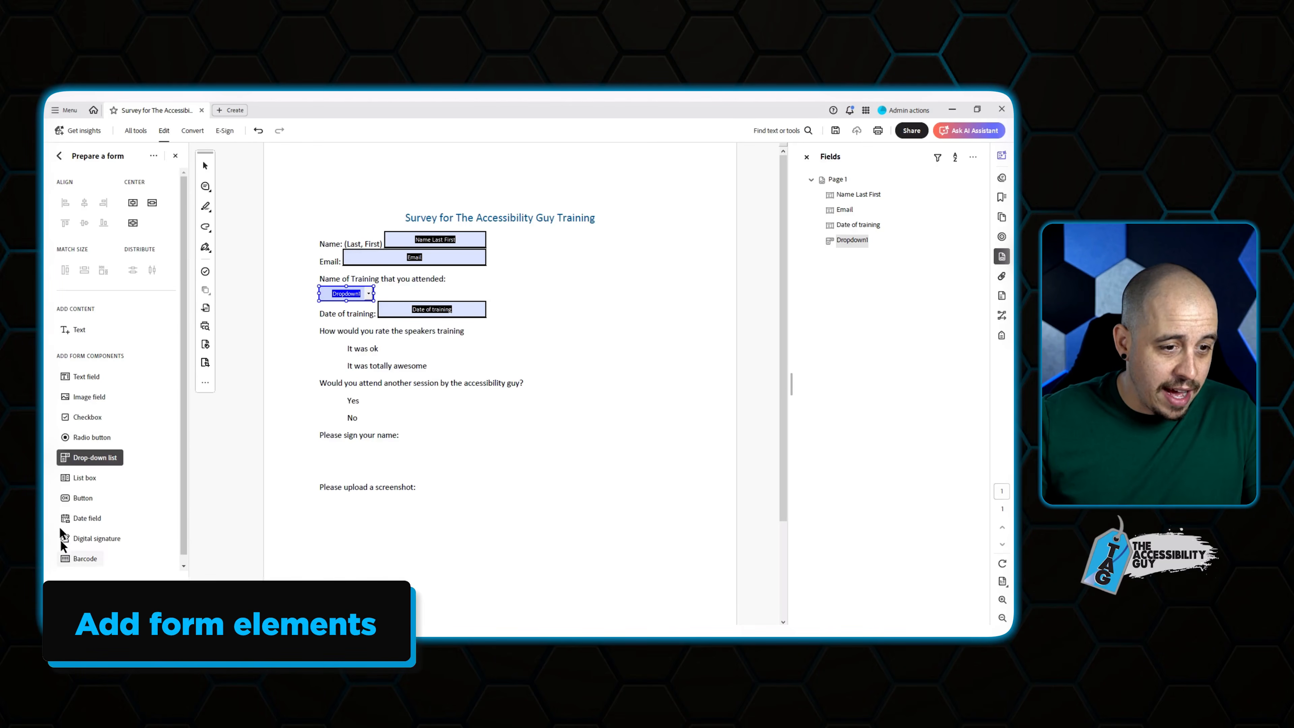
left_click(75, 330)
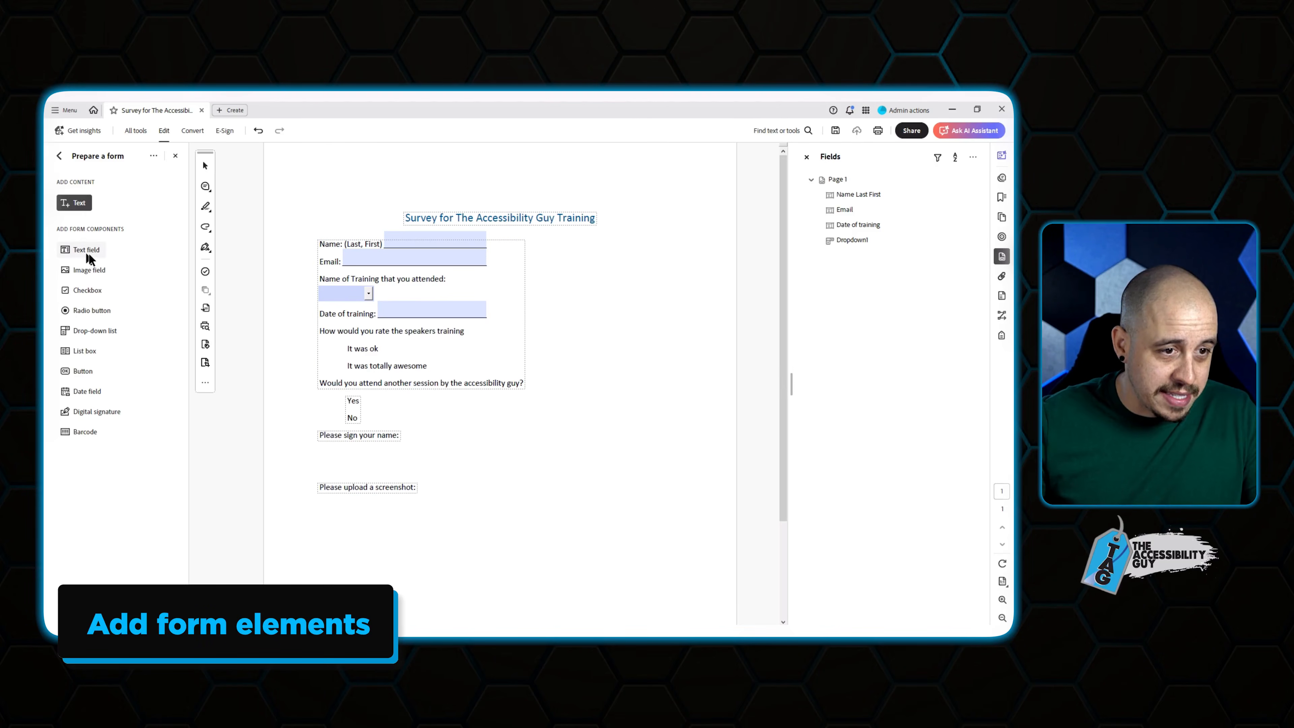
left_click(59, 154)
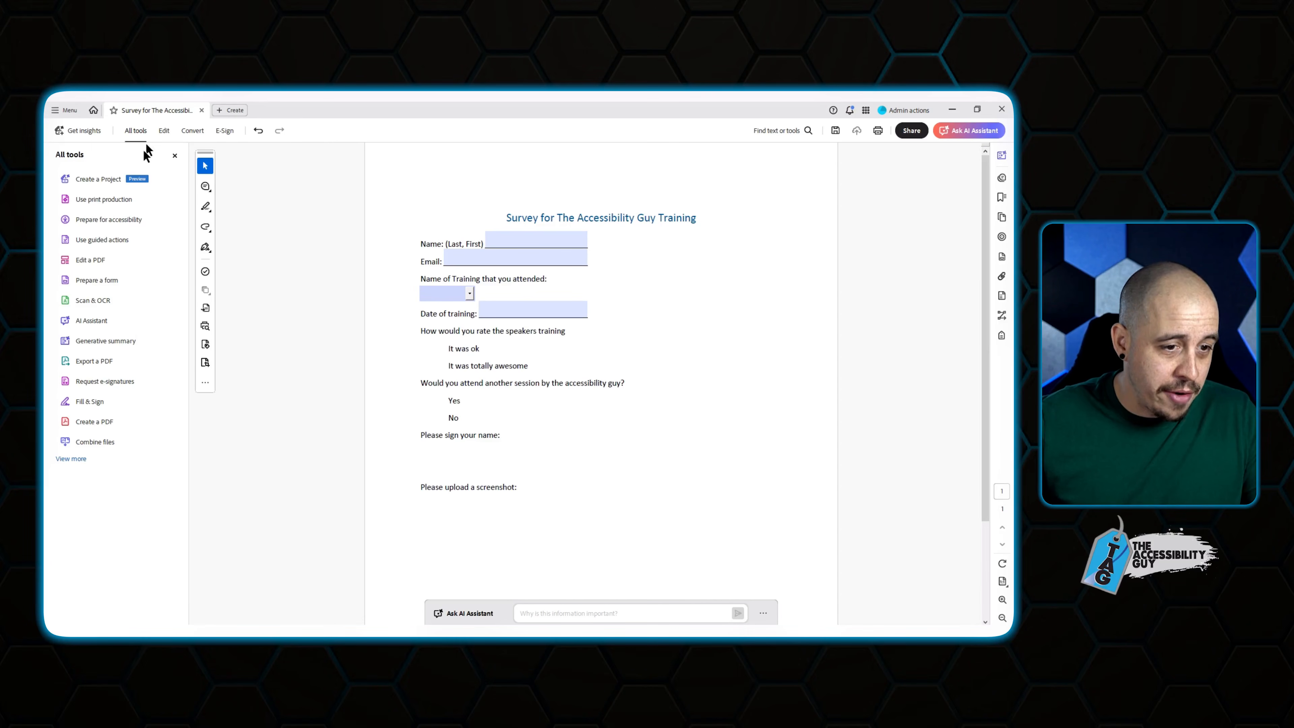
left_click(109, 279)
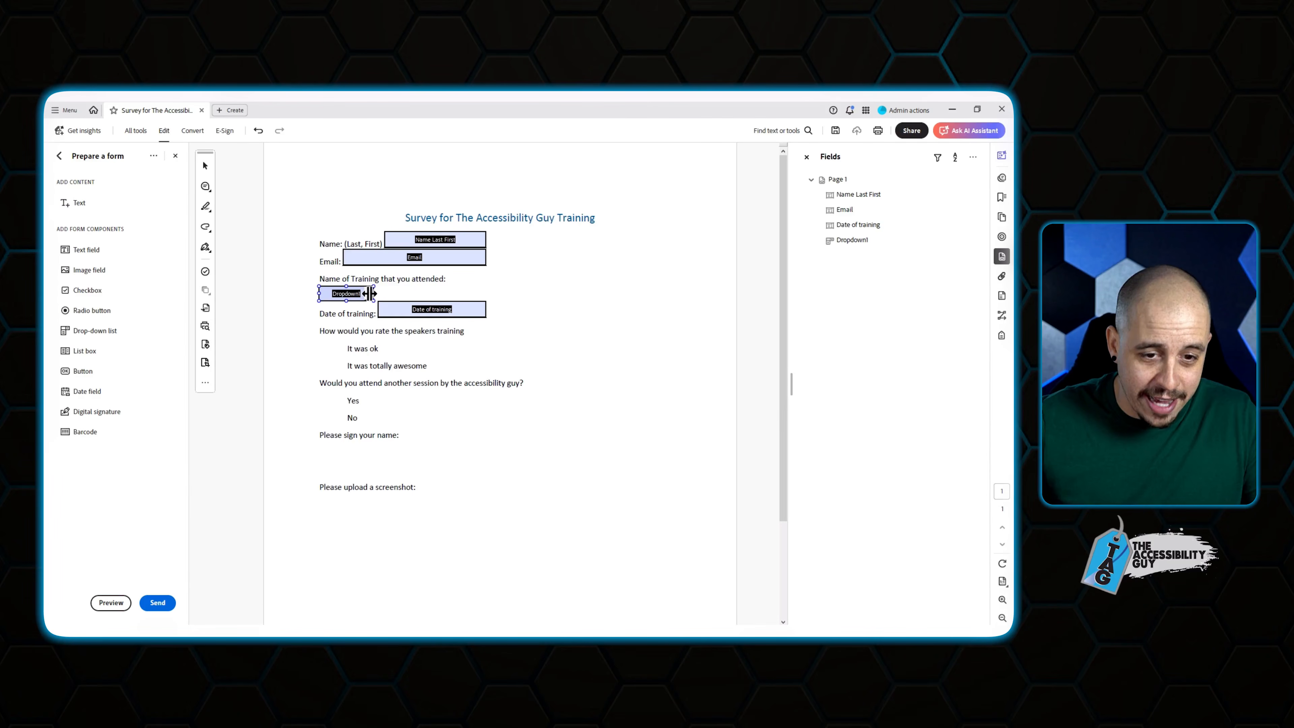
left_click_drag(369, 293, 489, 294)
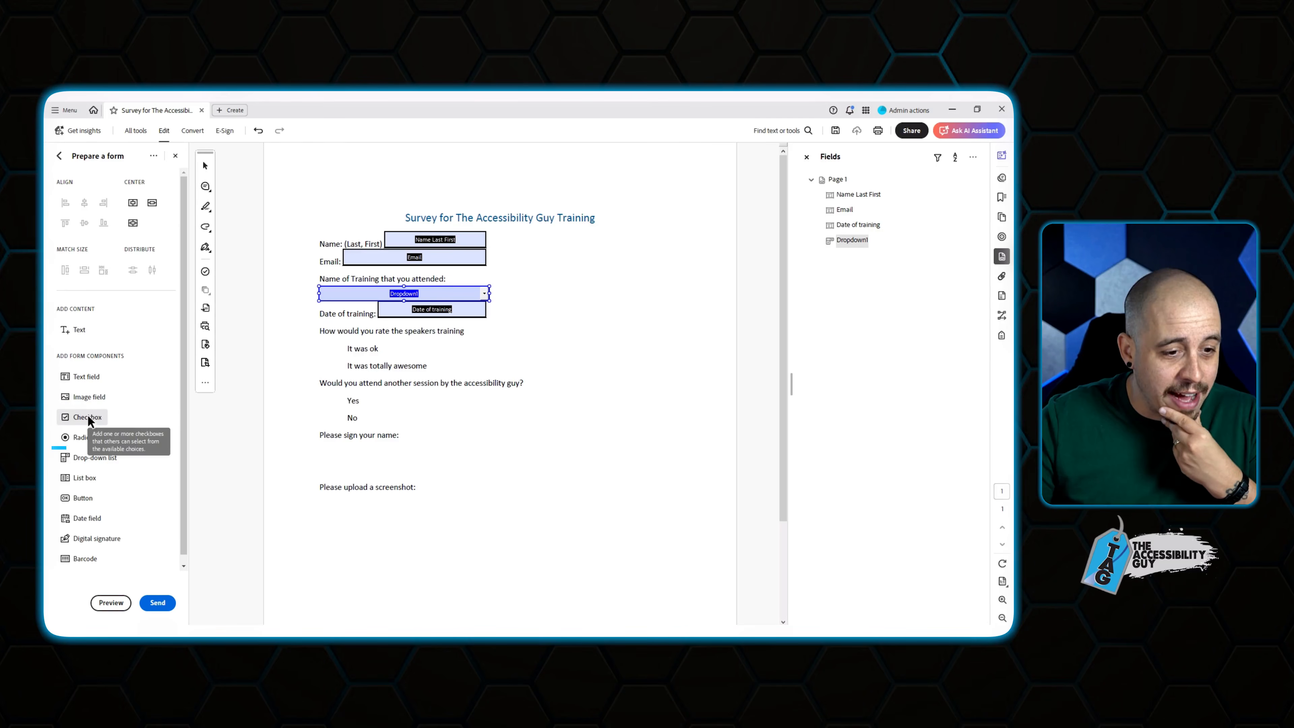
Add radio buttons beside both rating answers and checkboxes beside Yes and No.
left_click(86, 439)
left_click(331, 349)
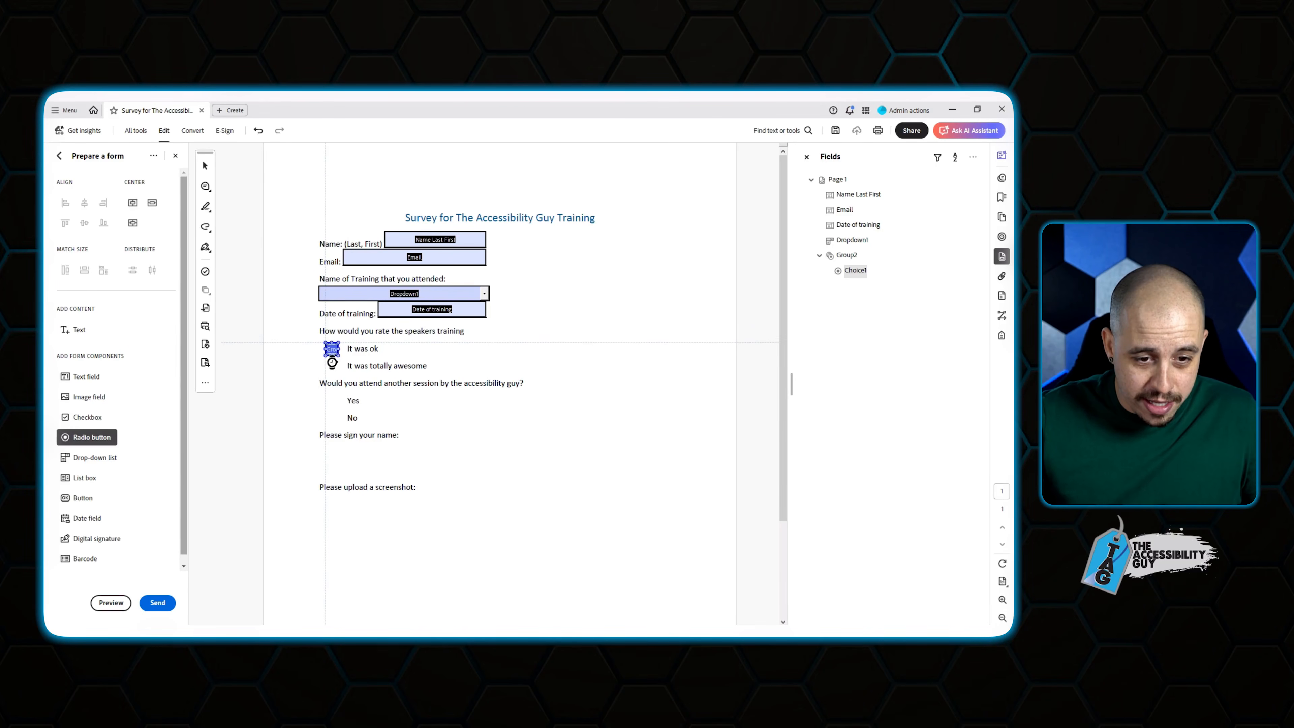
left_click(332, 366)
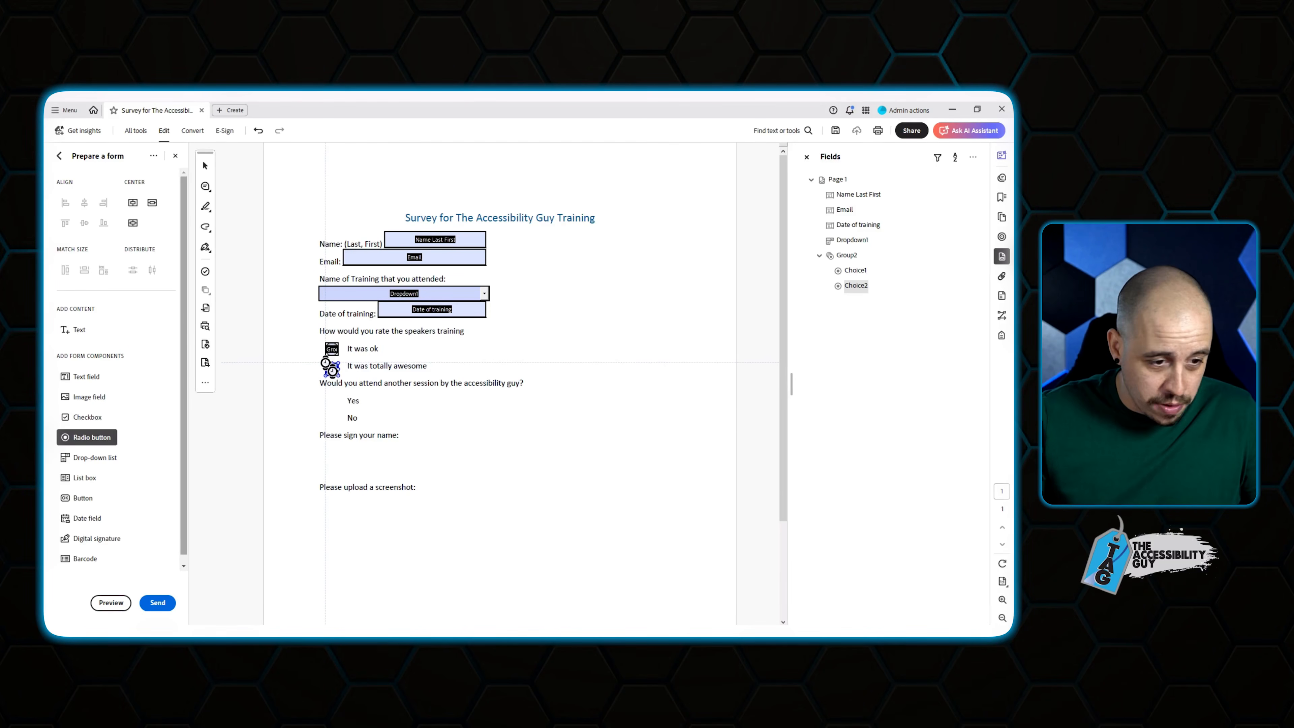
left_click(94, 418)
left_click(334, 401)
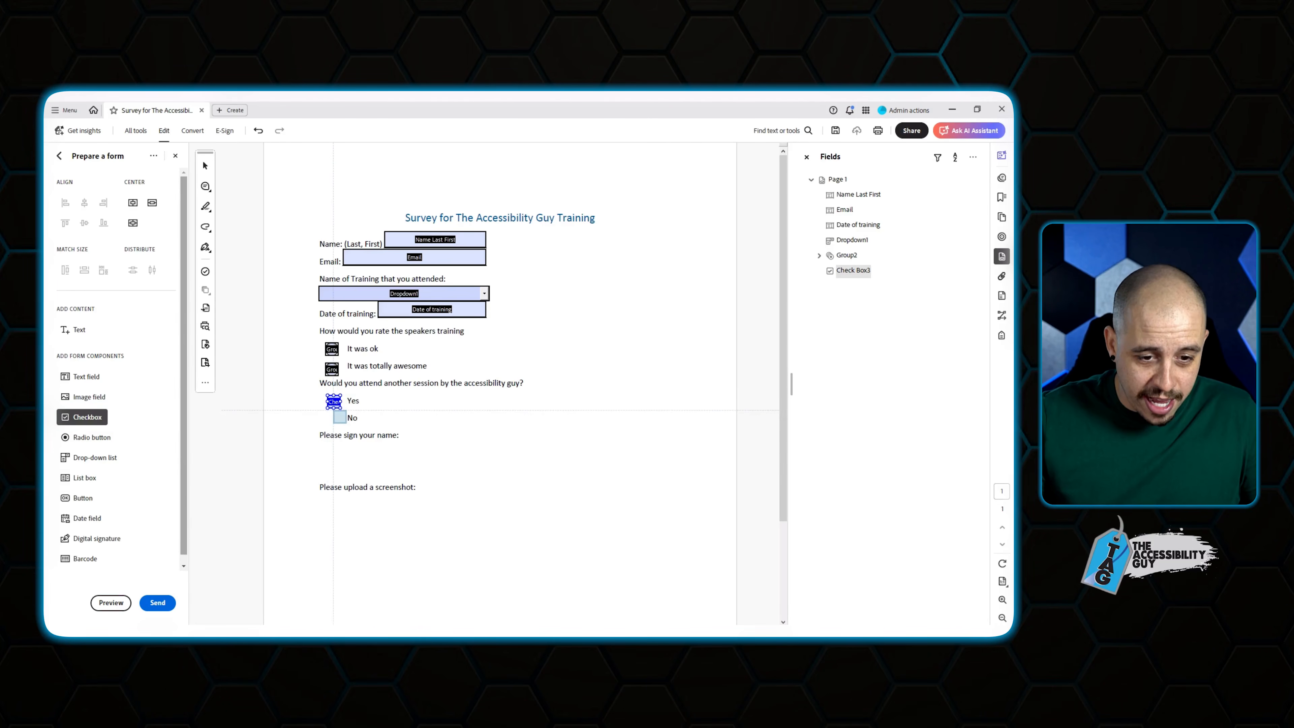
left_click(339, 418)
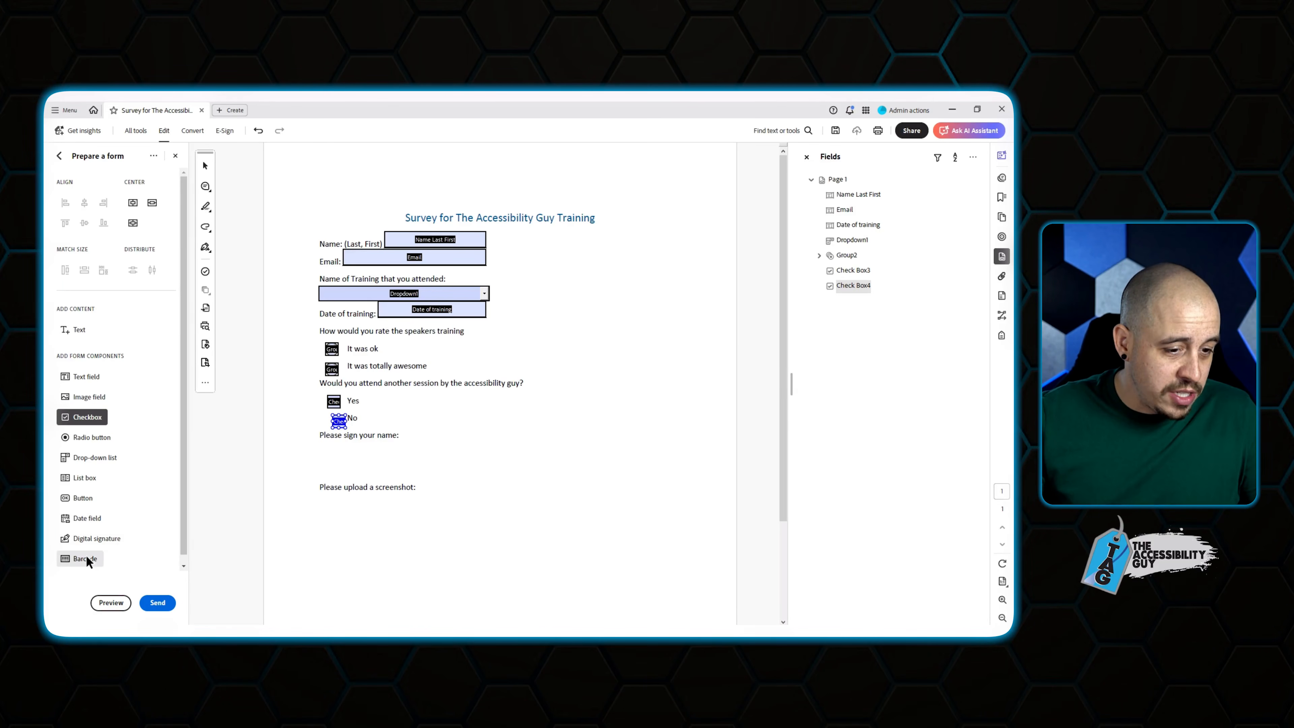
Add a digital signature field and a screenshot image field, then select the rating radios.
left_click(97, 538)
left_click(376, 458)
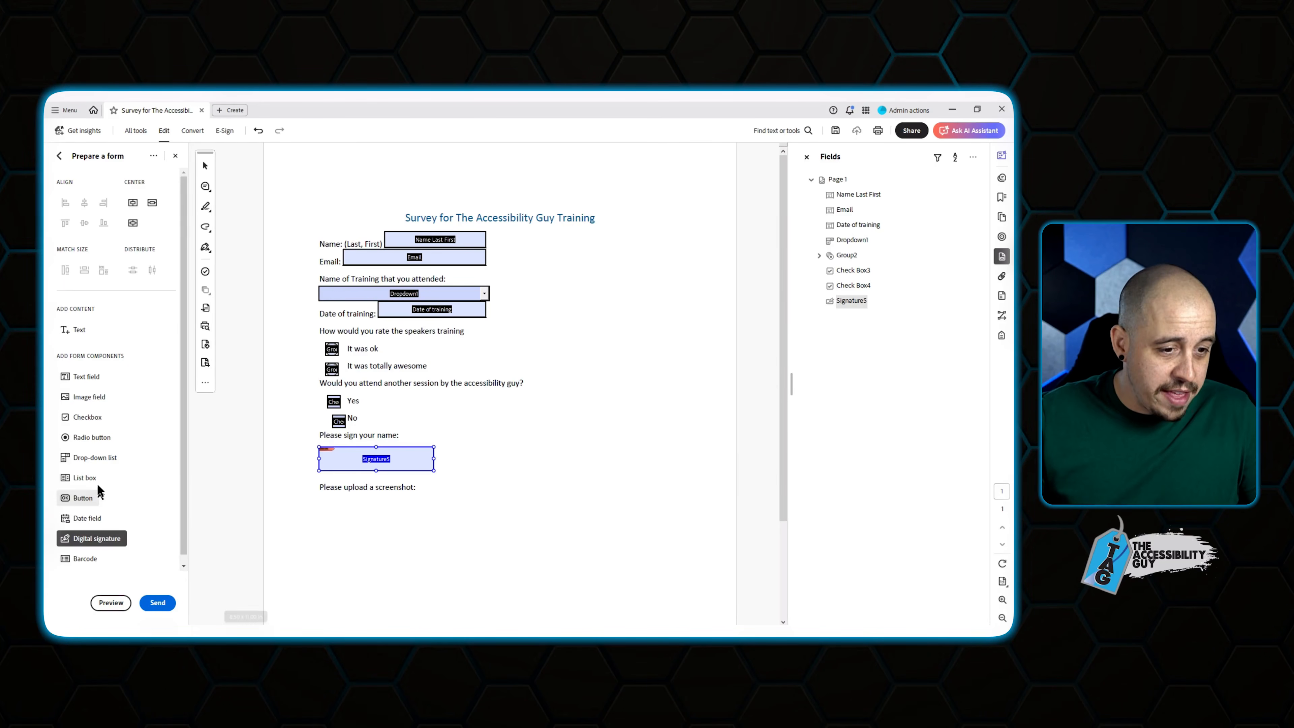
left_click(89, 396)
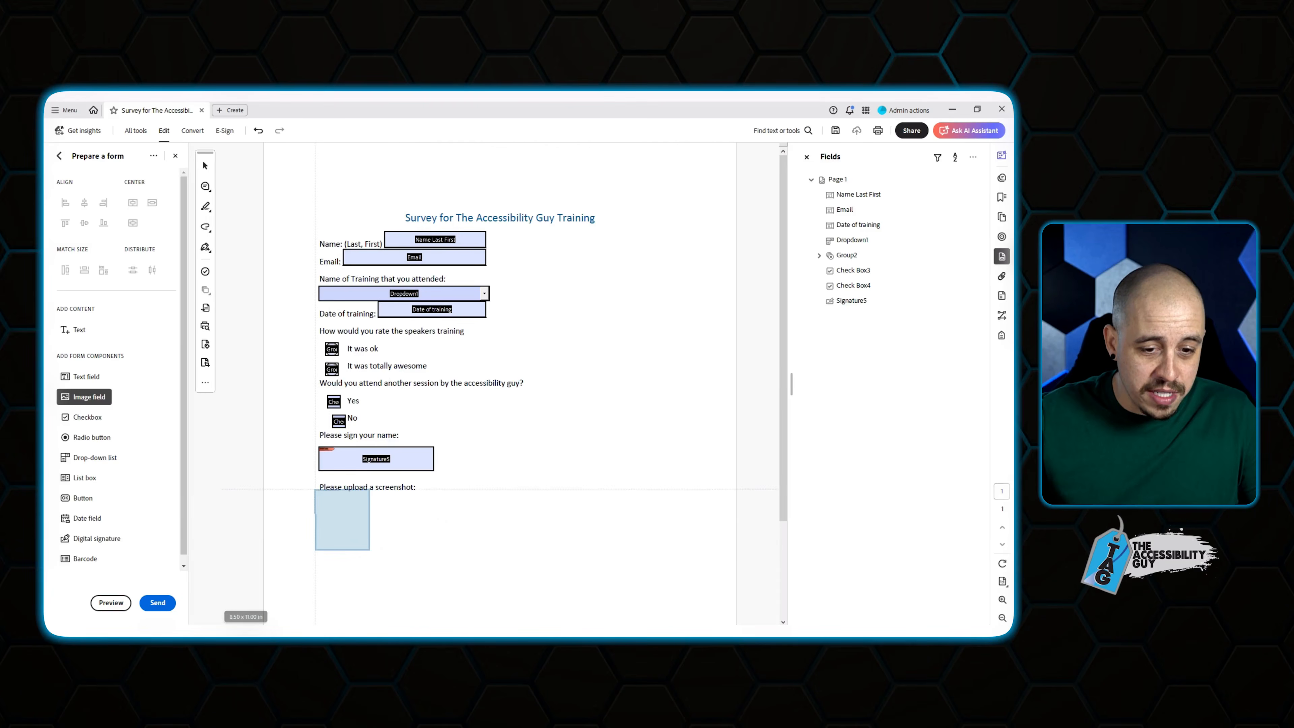
left_click(343, 529)
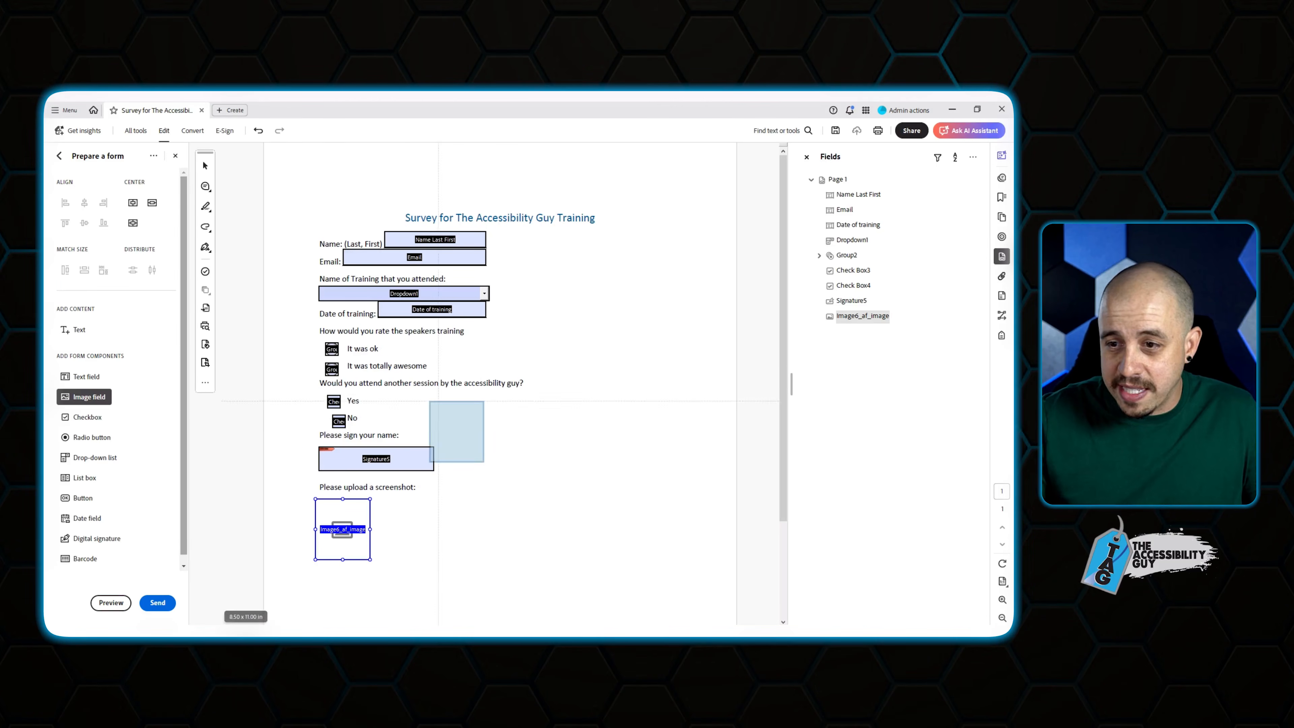
left_click(205, 166)
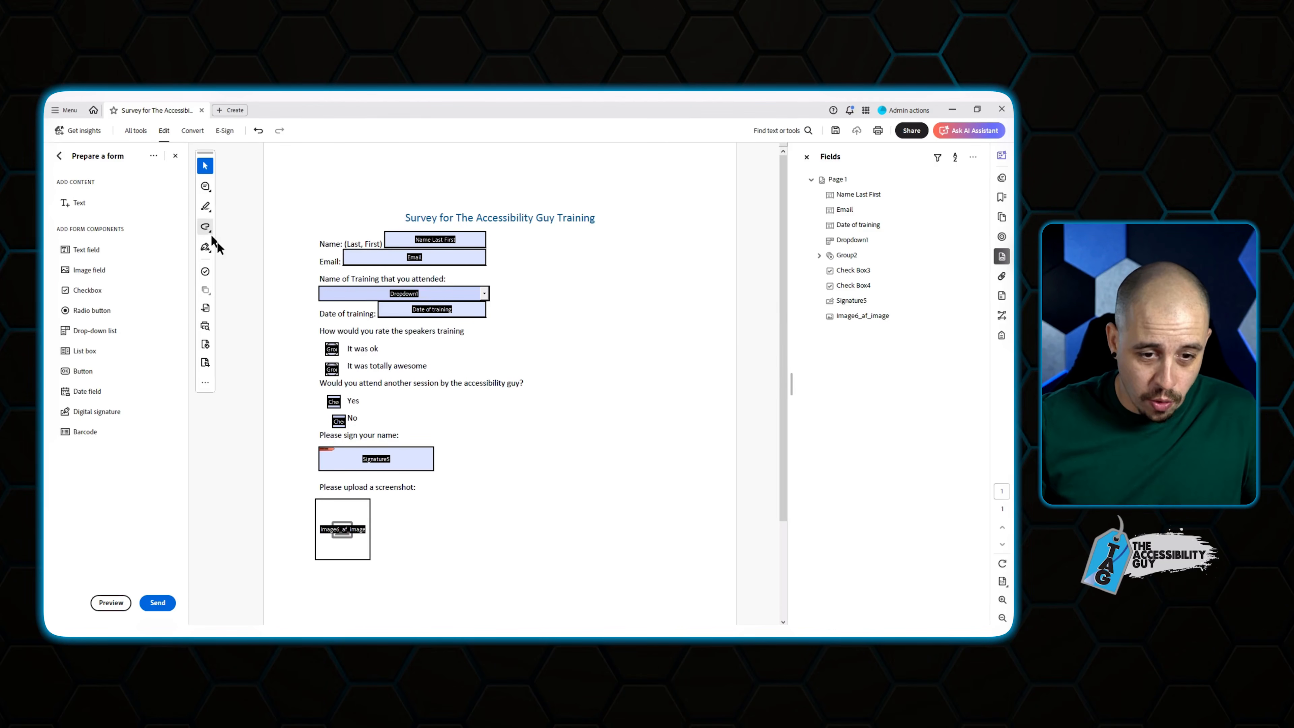
left_click_drag(343, 373, 346, 375)
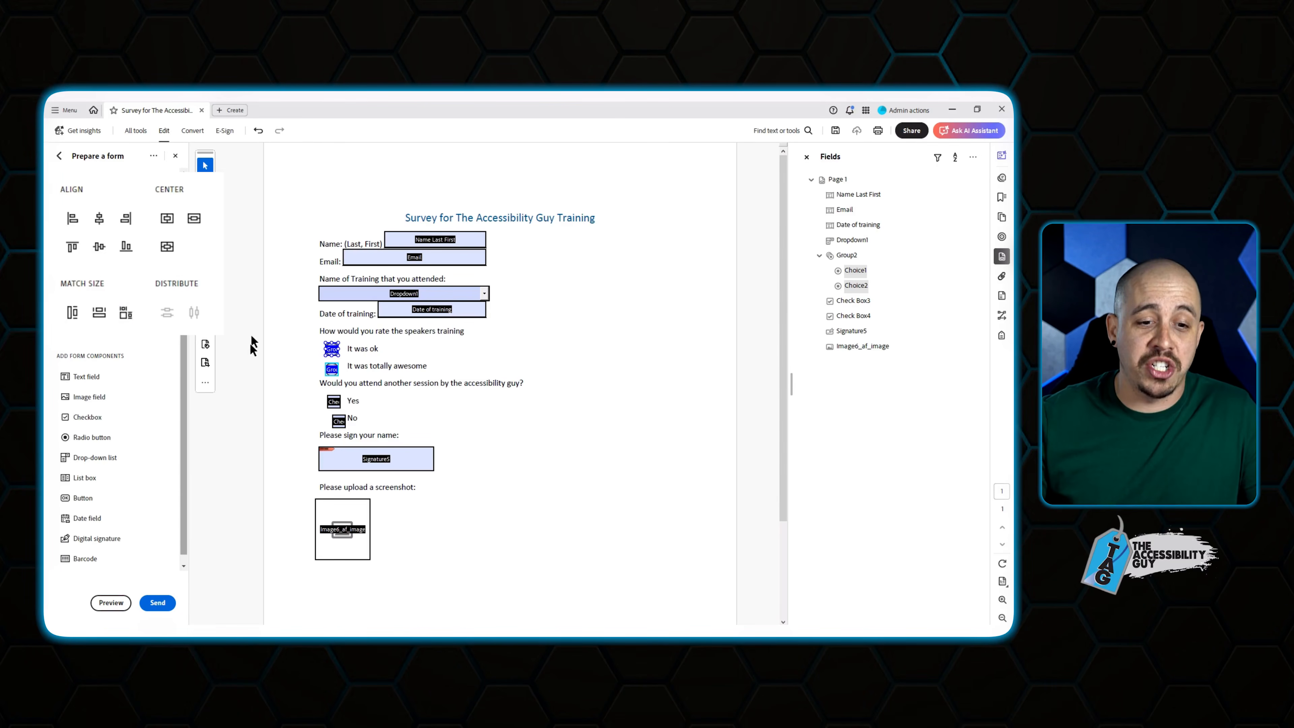
Left-align the Yes and No checkboxes with each other and with the rating radio buttons.
left_click_drag(319, 391, 355, 446)
left_click(72, 218)
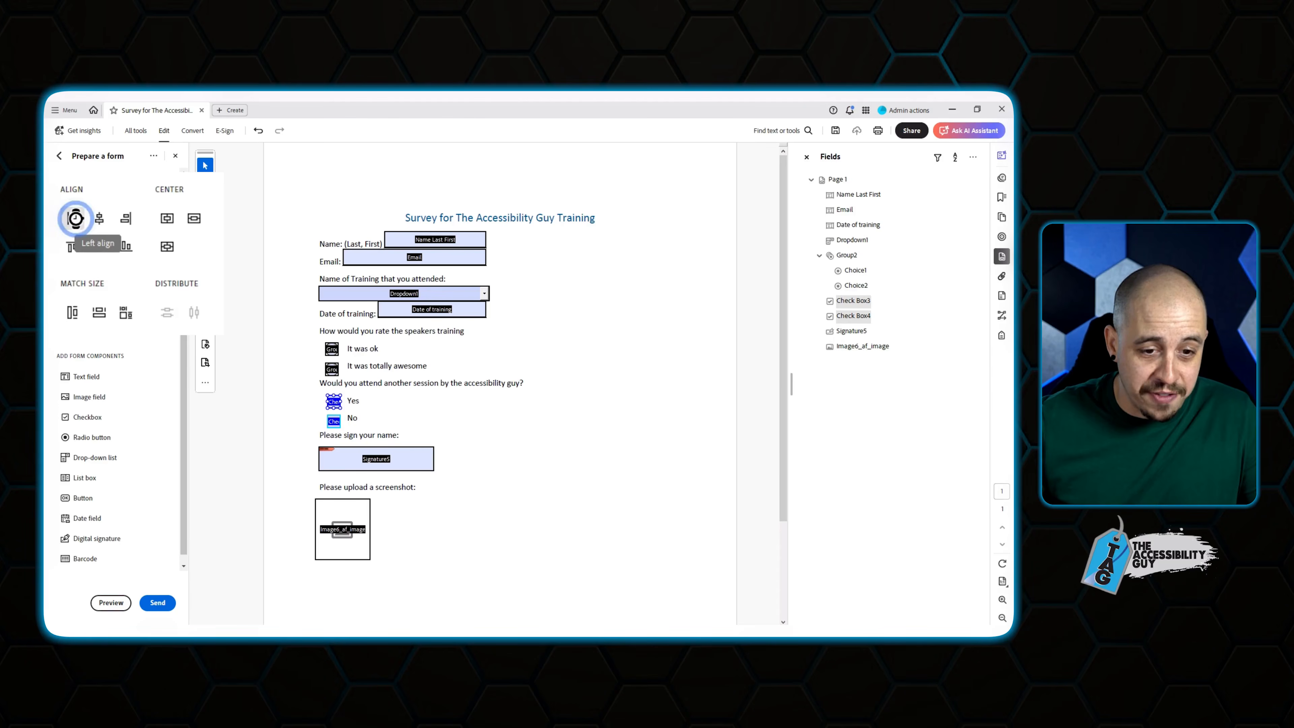
left_click_drag(306, 336, 350, 437)
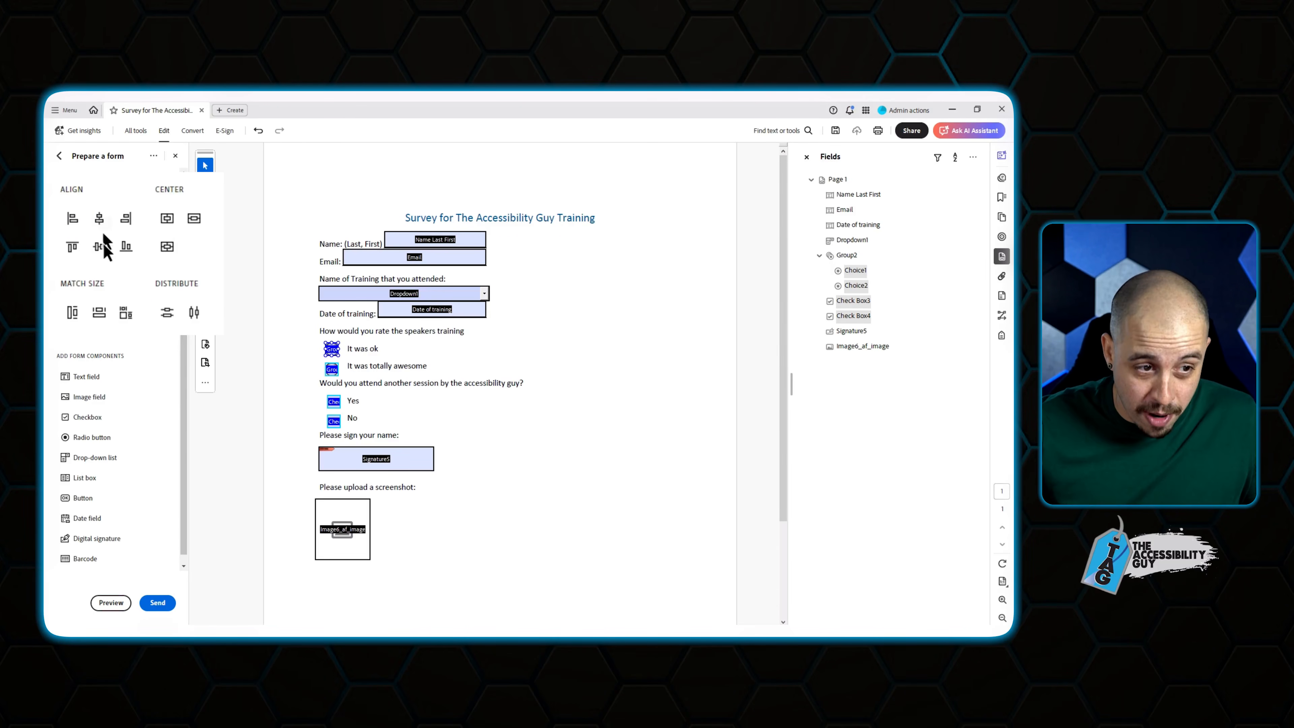
left_click(72, 218)
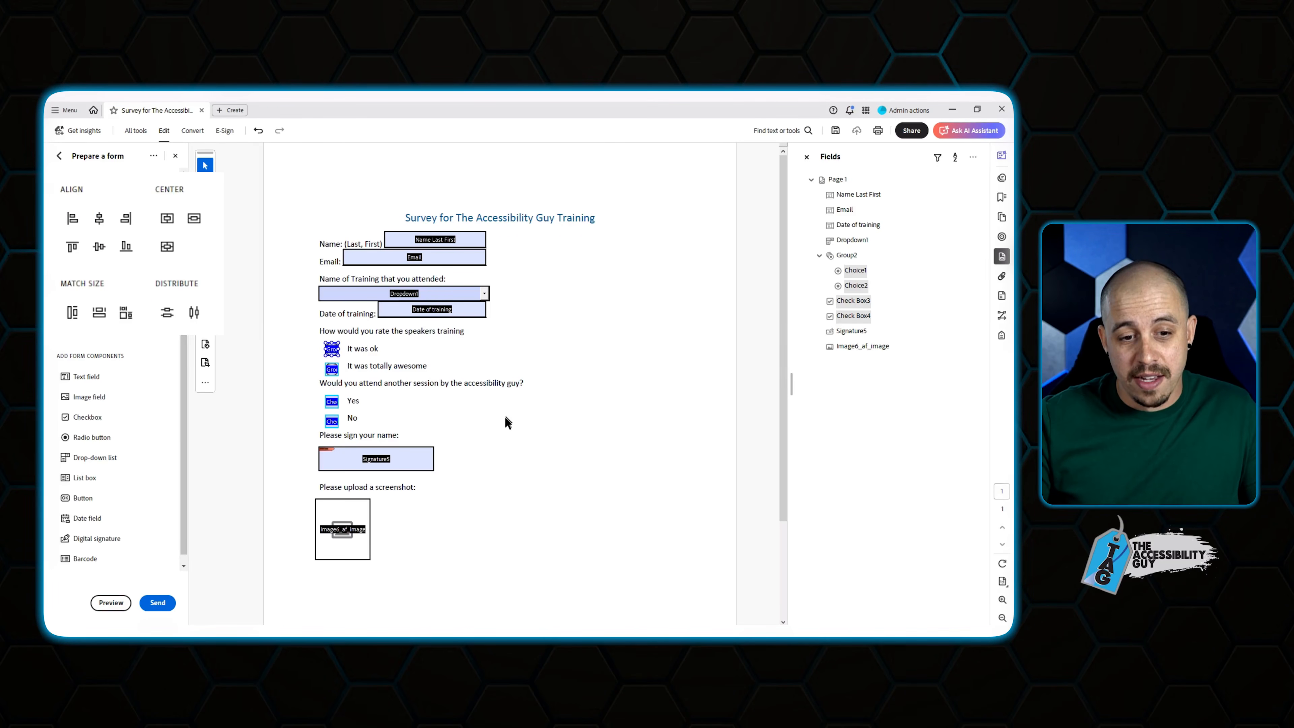
left_click(487, 412)
left_click_drag(322, 395, 354, 438)
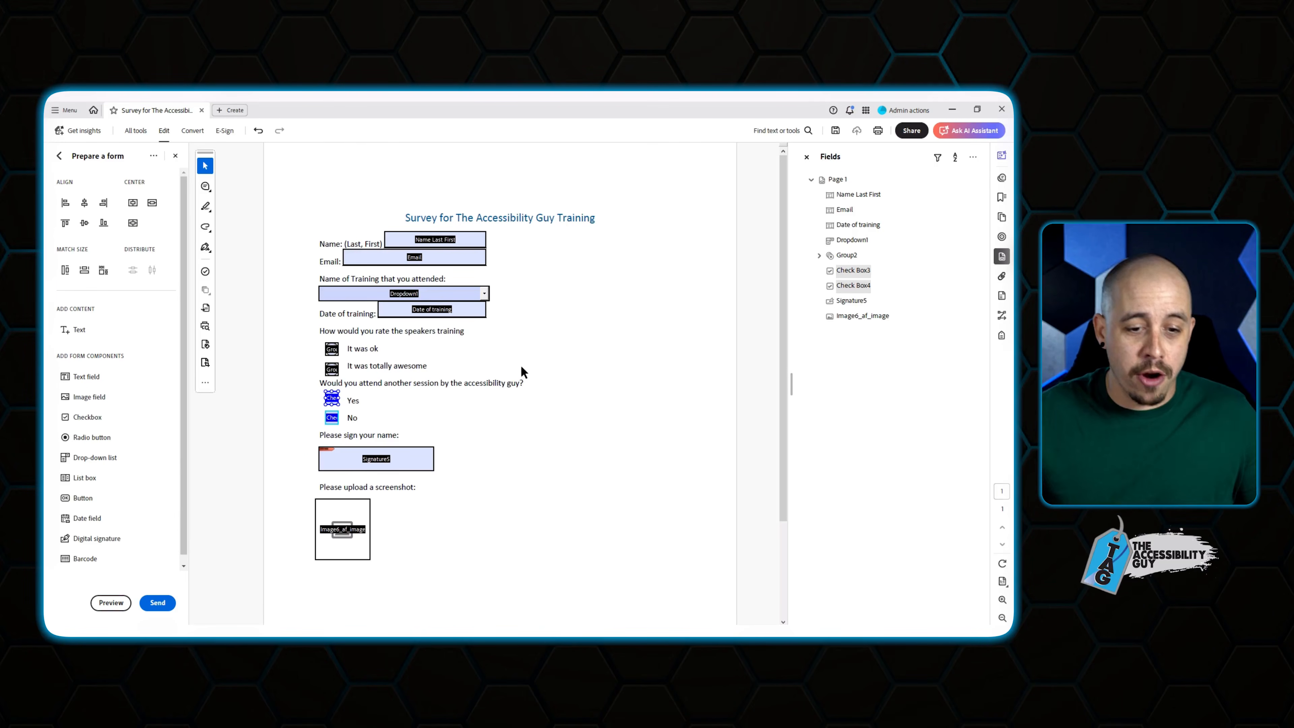
Nudge the screenshot image field slightly right and up beneath the upload prompt.
left_click_drag(356, 512, 361, 510)
left_click(469, 521)
left_click(355, 537)
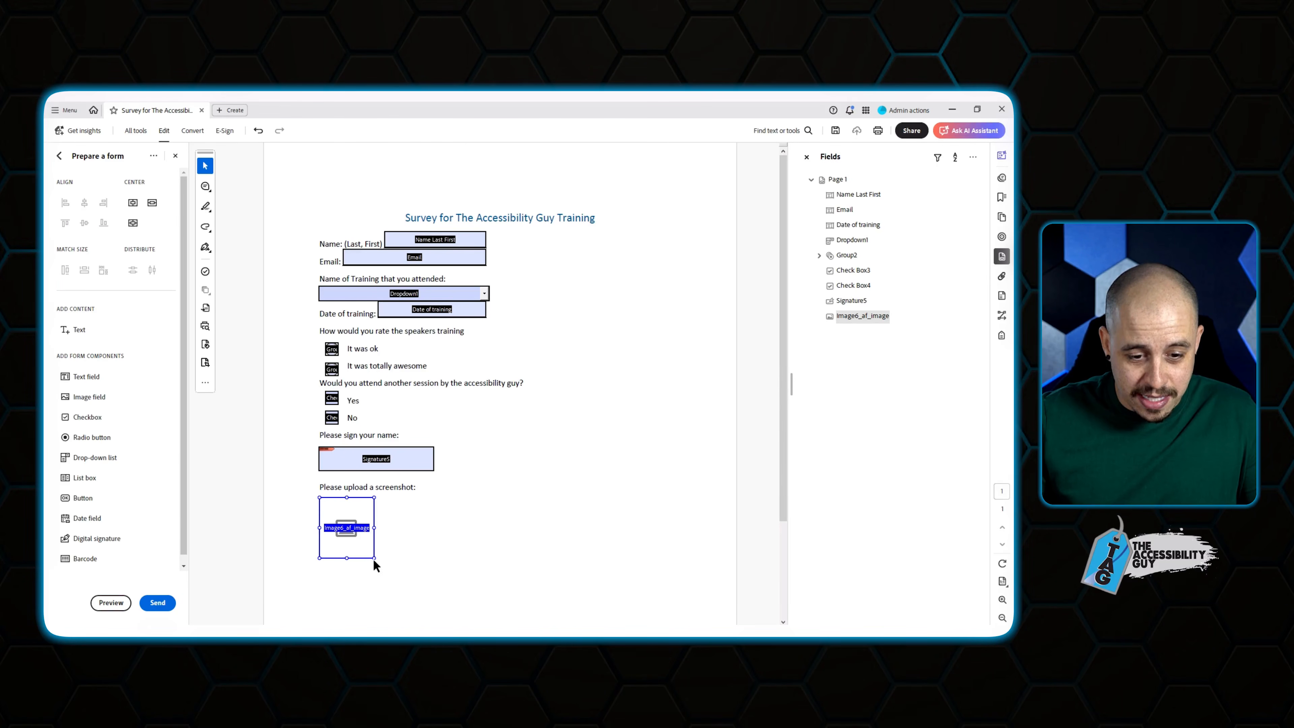
Enlarge the screenshot image field by dragging its corner handle.
left_click(374, 558)
left_click(343, 533)
left_click(373, 528)
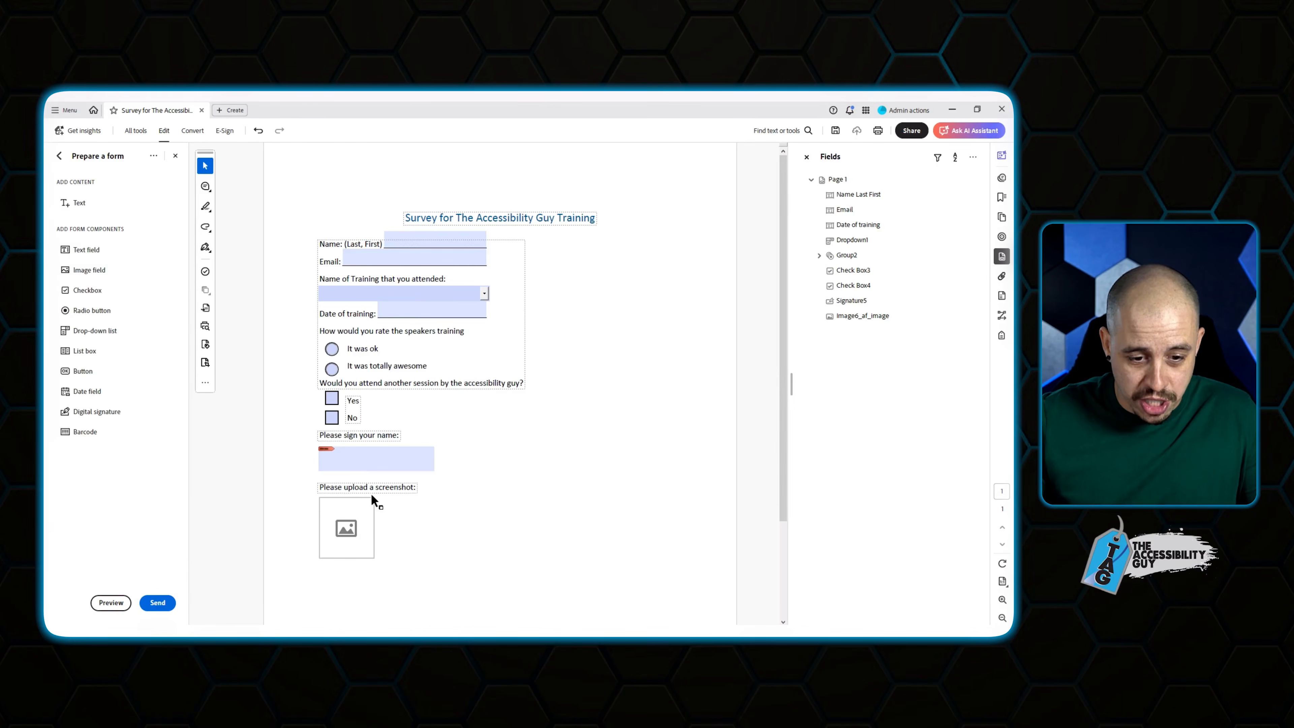
left_click(366, 510)
left_click_drag(374, 497, 524, 421)
left_click_drag(478, 468, 471, 551)
scroll(471, 551, "down", 3)
scroll(471, 551, "up", 3)
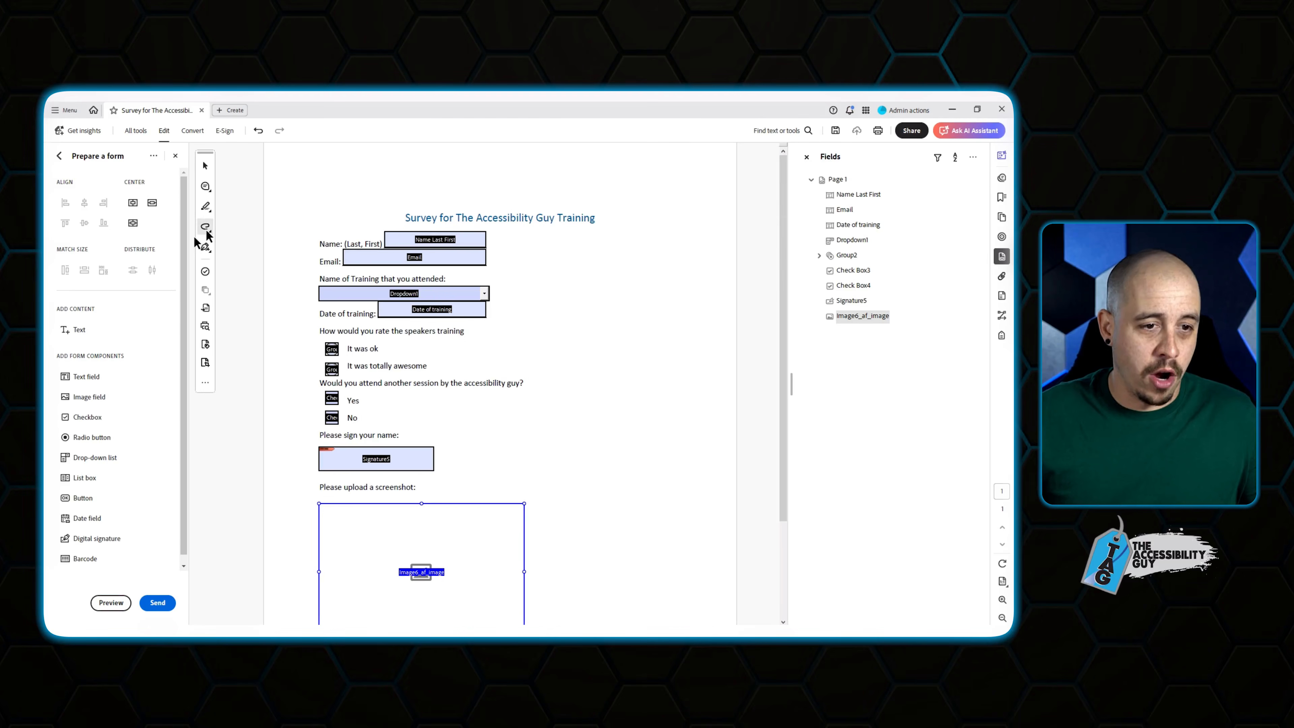
Close form editing and review the finished fillable survey.
left_click(175, 157)
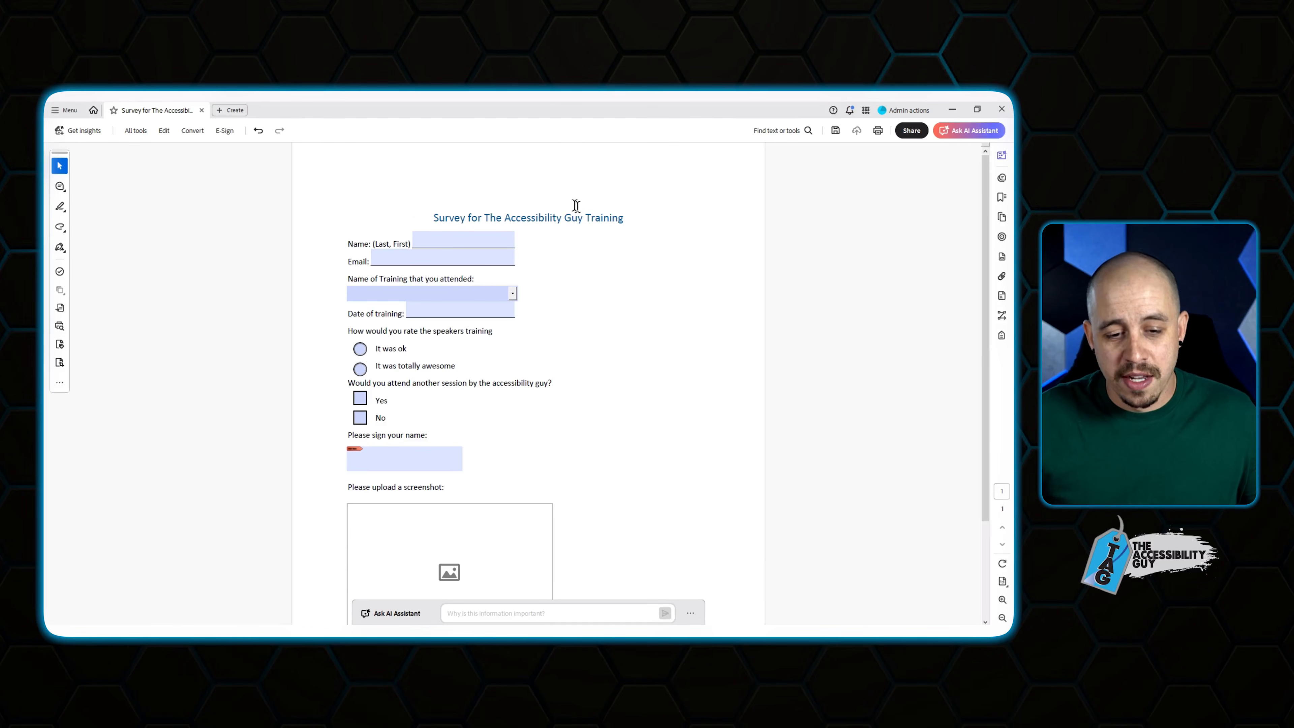
scroll(588, 249, "down", 3)
scroll(582, 249, "up", 2)
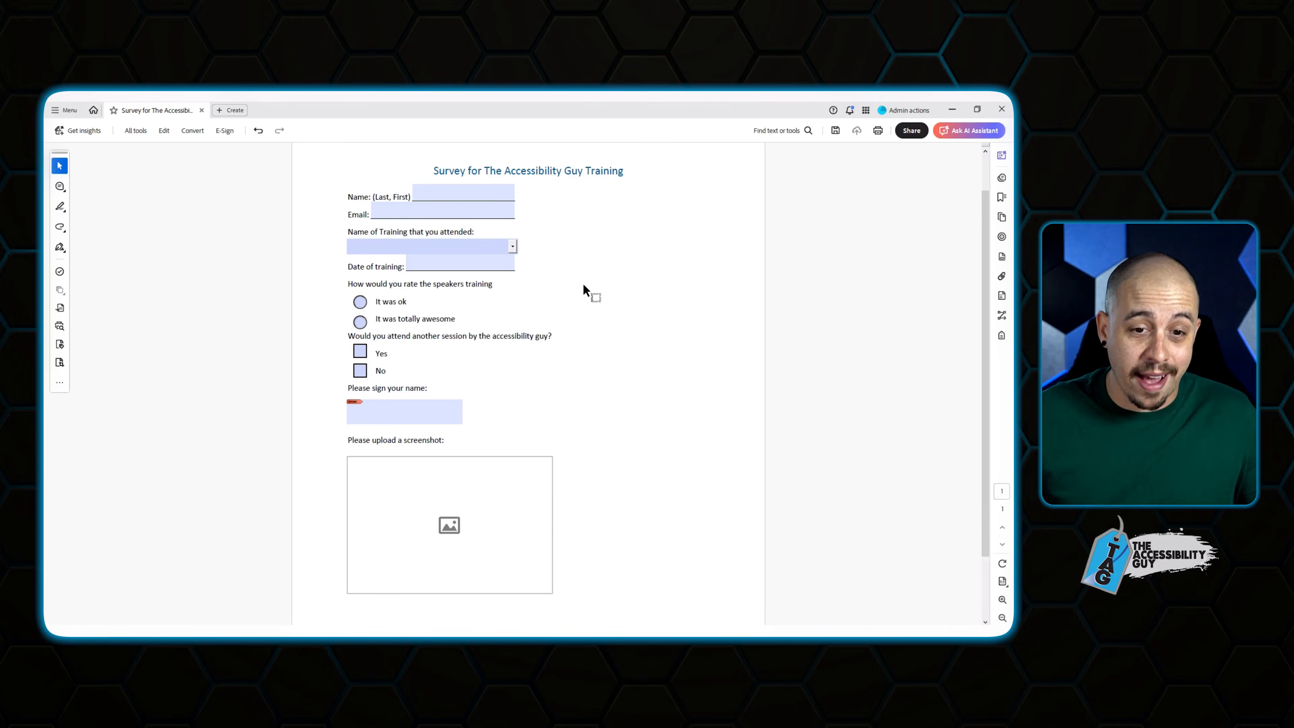
scroll(576, 322, "down", 2)
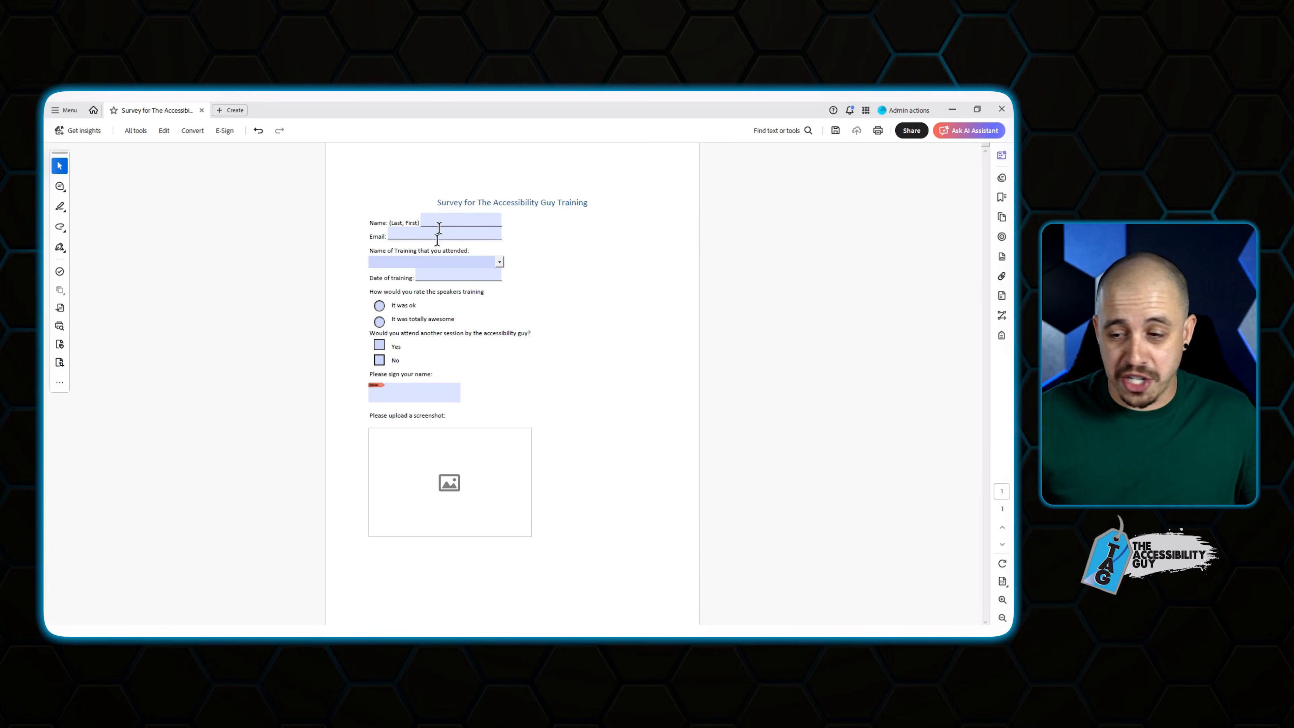
Show the document's tag tree and step through the H1 and paragraph tags.
left_click(1001, 335)
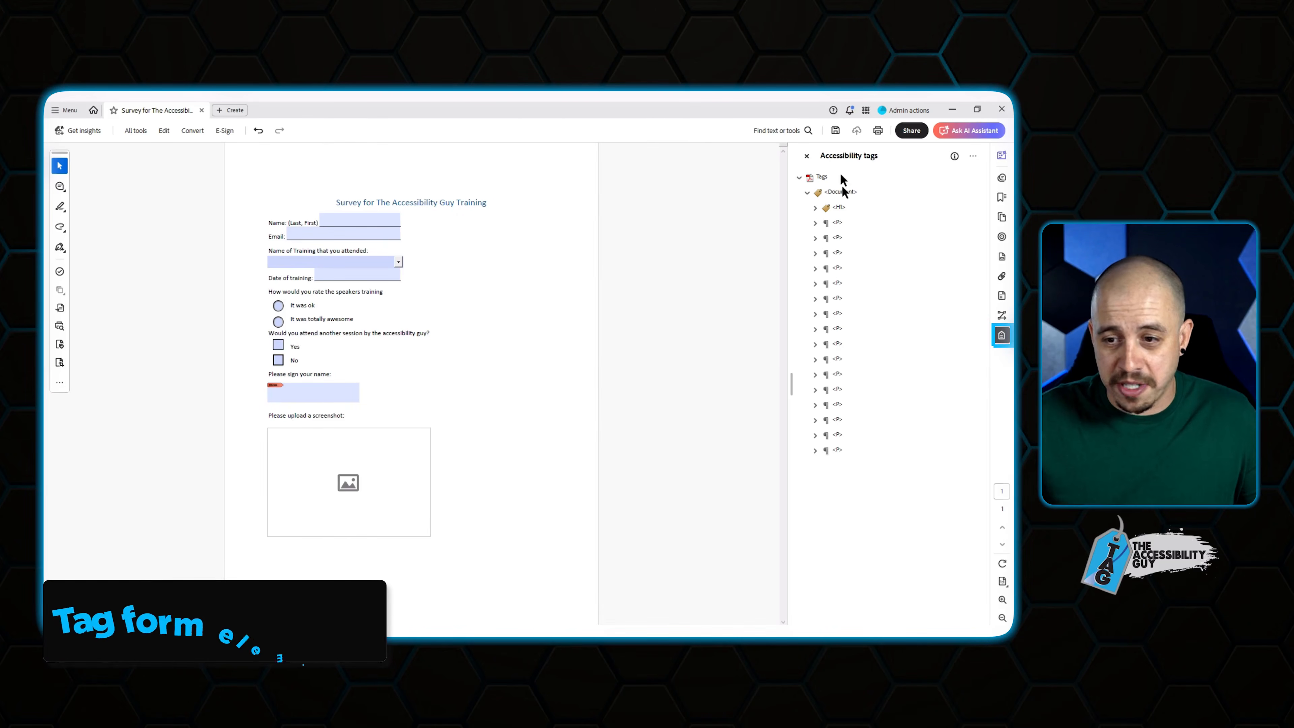
left_click(840, 212)
key("Down")
key("Down")
key("Down")
key("Down")
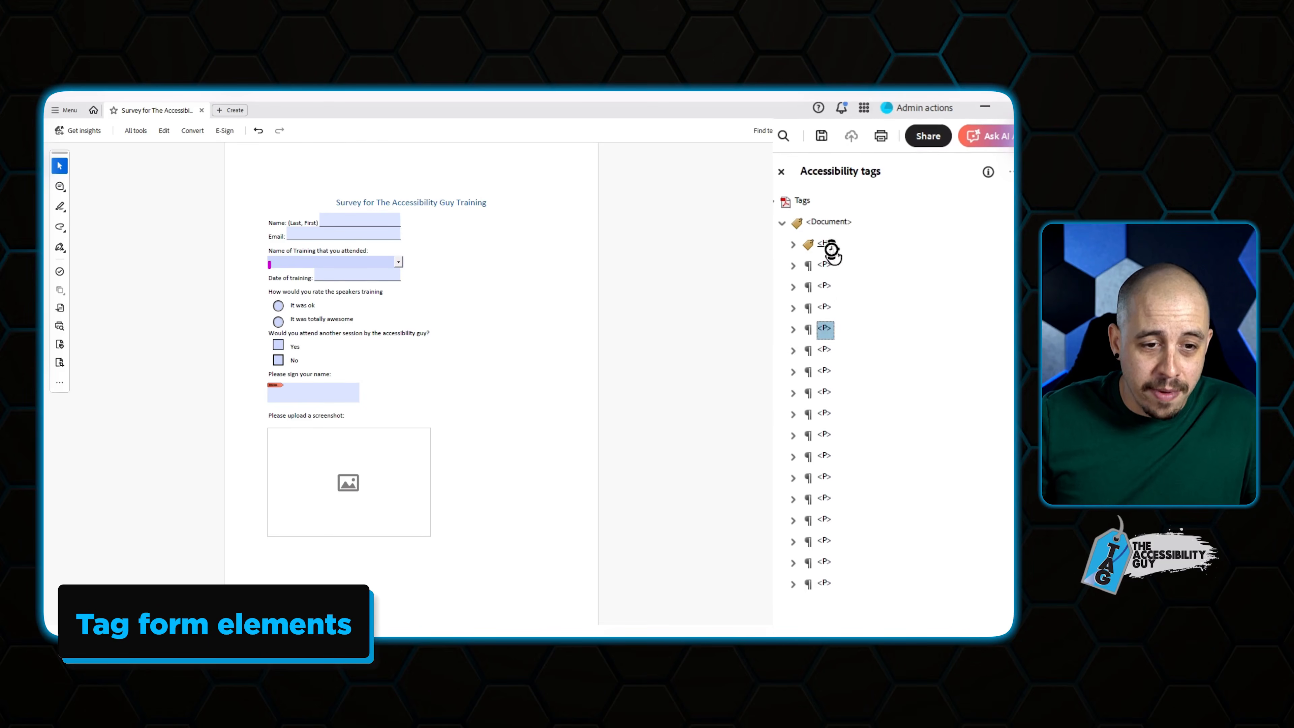
key("Down")
key("Down")
key("Down")
key("Down")
key("Down")
key("Down")
key("Down")
key("Down")
key("Down")
key("Down")
key("Down")
key("Down")
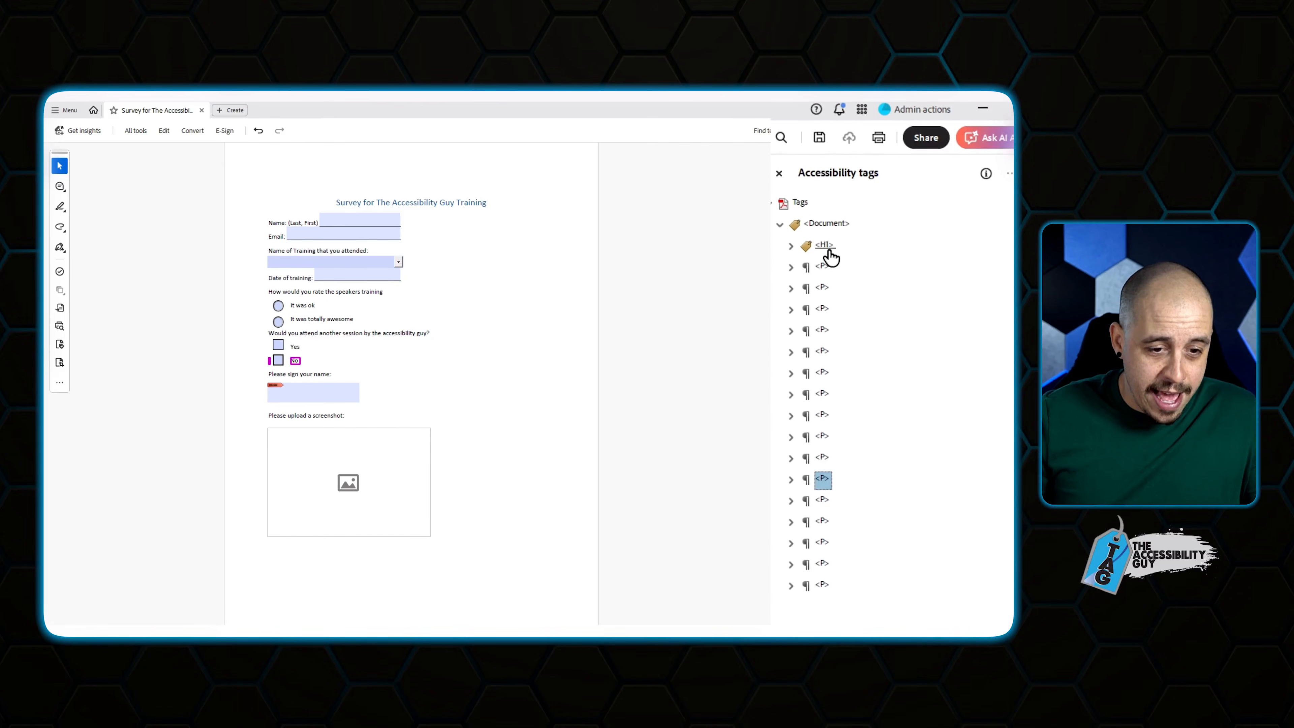
key("Up")
key("Up")
key("Up")
key("Up")
key("Up")
key("Up")
key("Up")
key("Up")
key("Up")
key("Up")
key("Up")
key("Up")
key("Up")
key("Up")
key("Up")
key("Up")
key("Up")
key("Up")
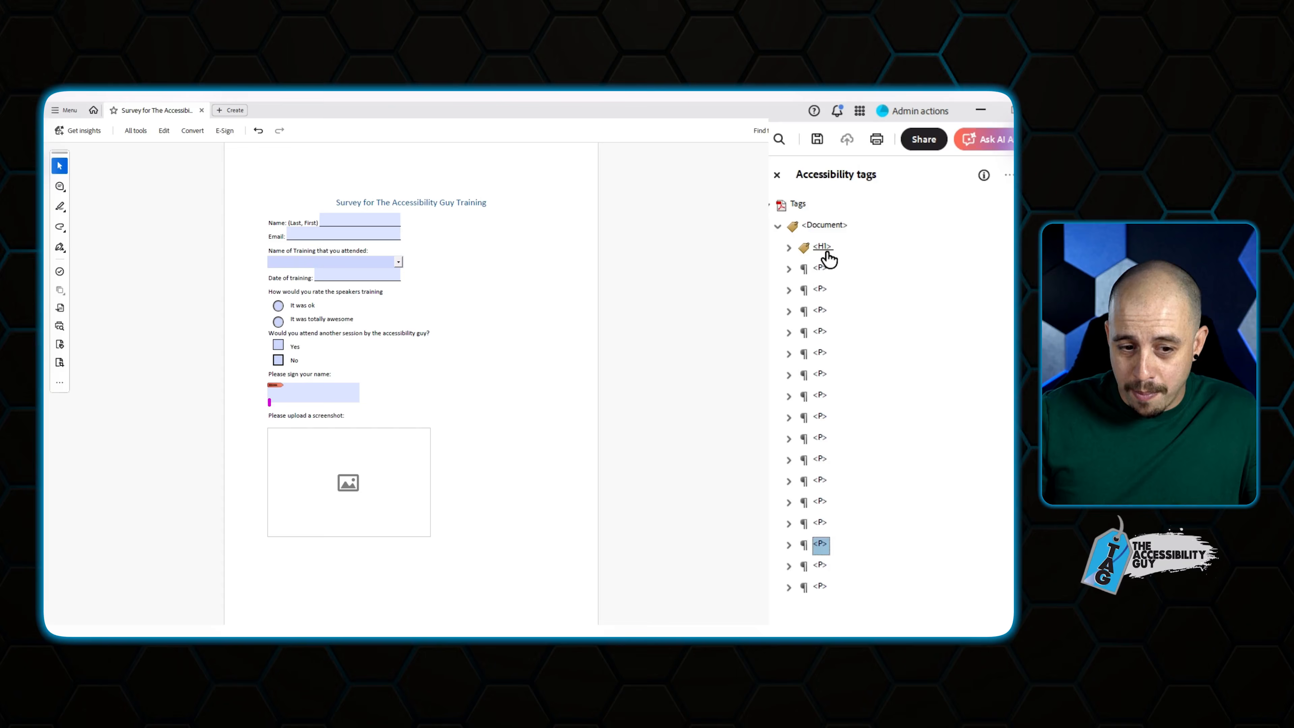
key("Down")
key("Down")
key("Down")
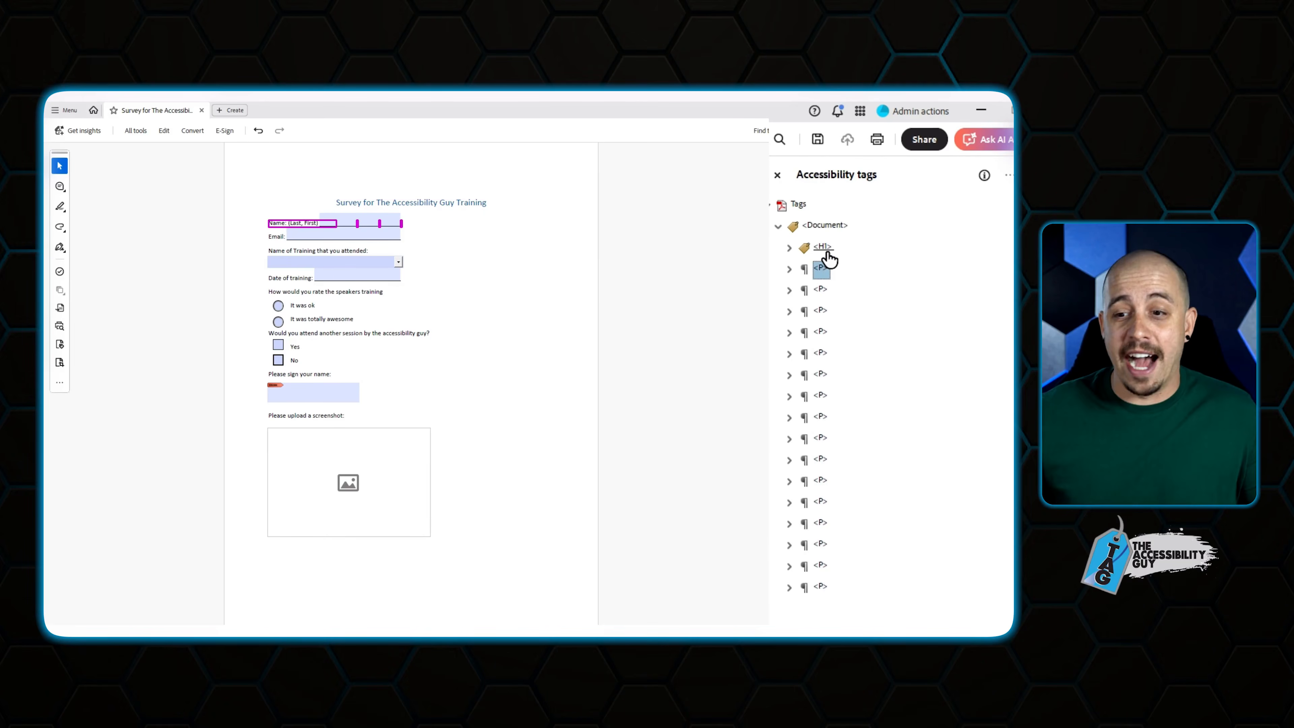
Create a new PLACEHOLDER-type tag after the last paragraph tag and select it.
right_click(822, 586)
left_click(873, 234)
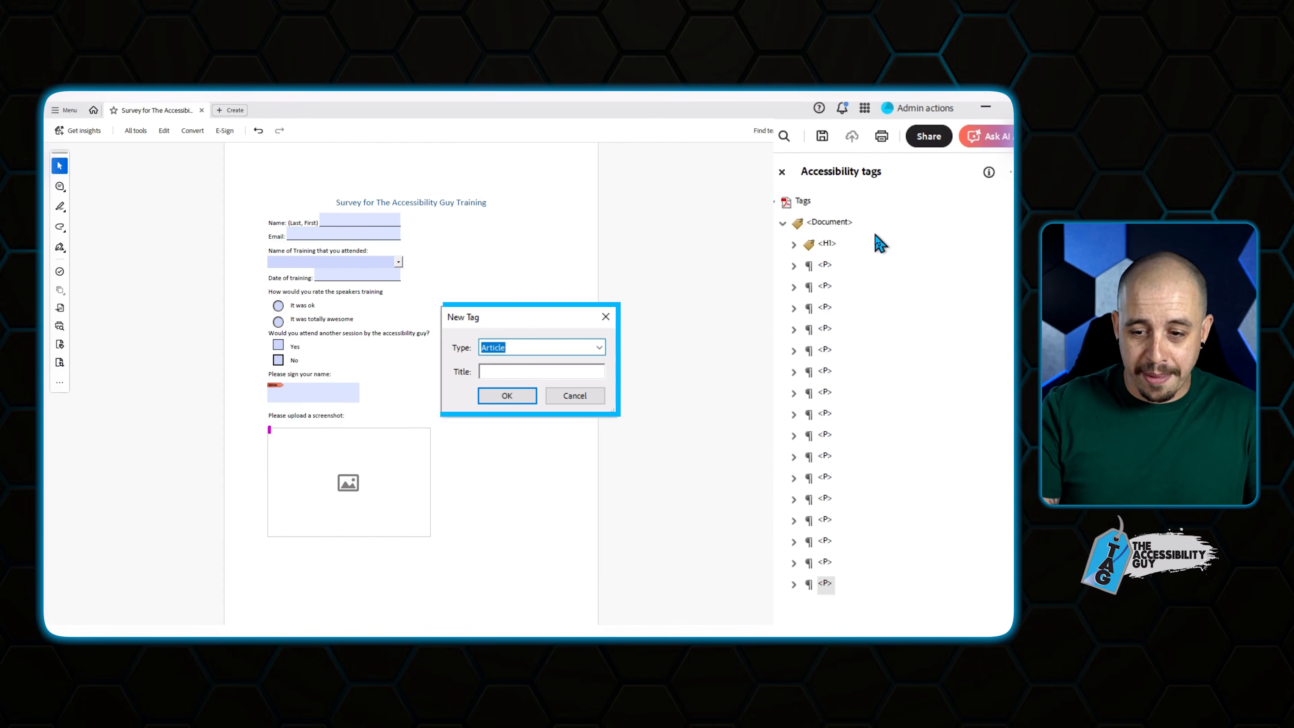
type("PLACEHODL")
key("BackSpace")
key("BackSpace")
type("LDER")
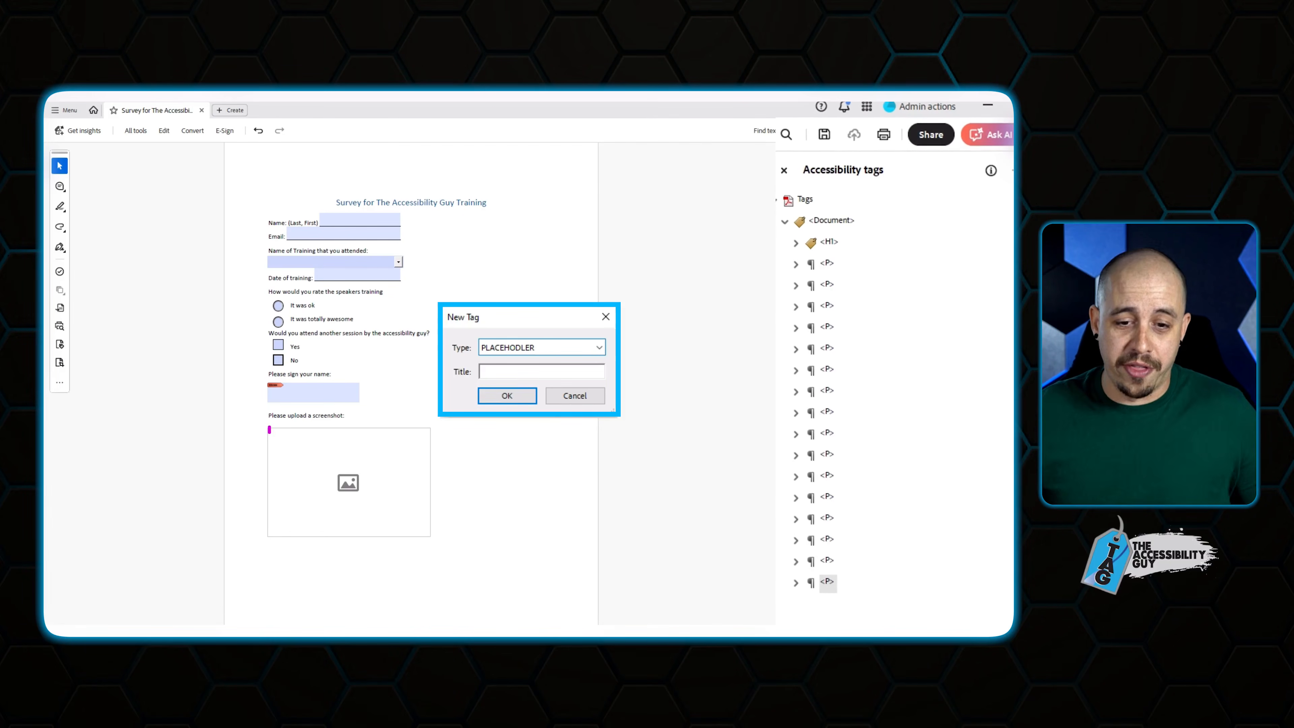
left_click(507, 396)
left_click(865, 605)
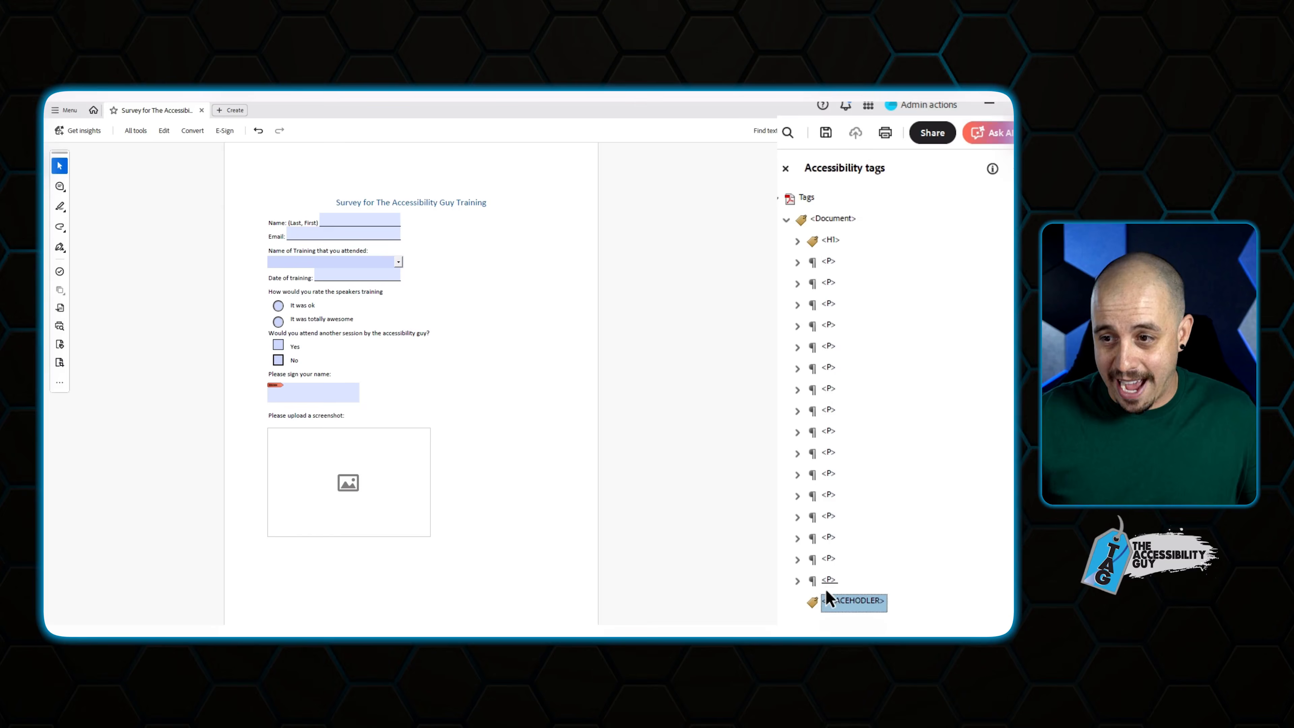
left_click(981, 178)
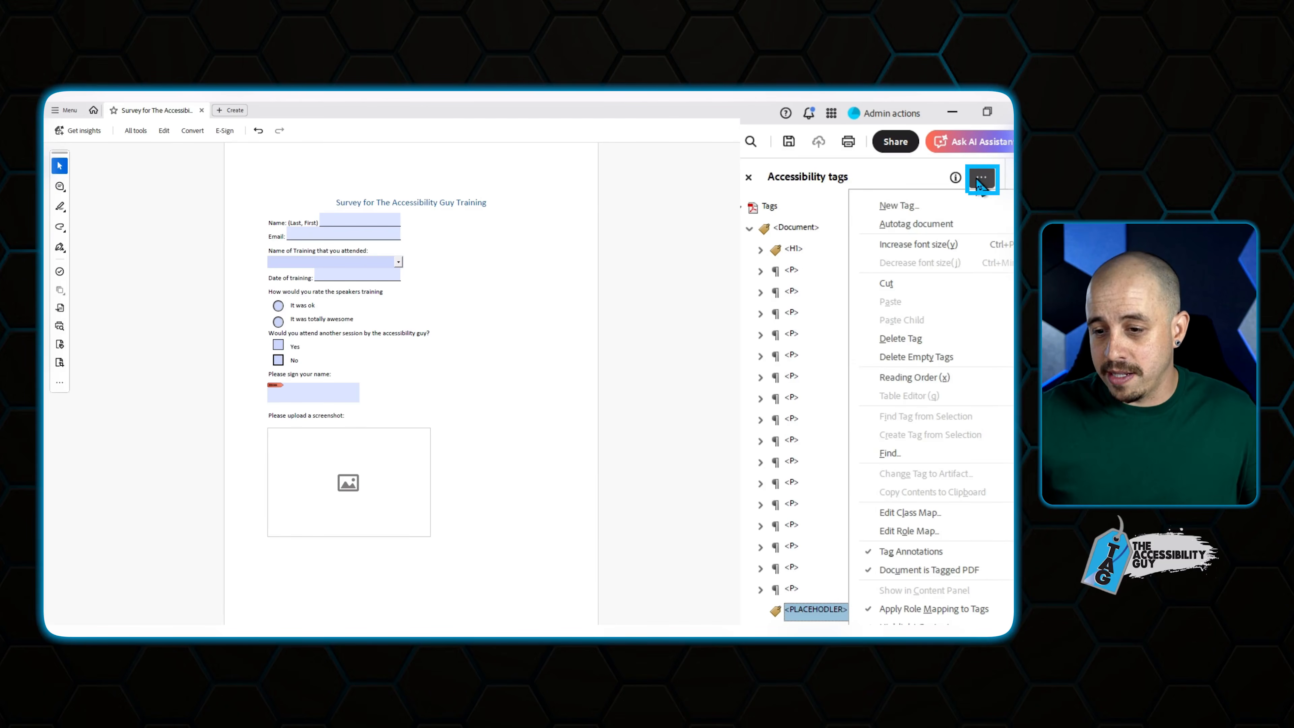
Search the page for Unmarked Annotations with the Find tool.
left_click(889, 453)
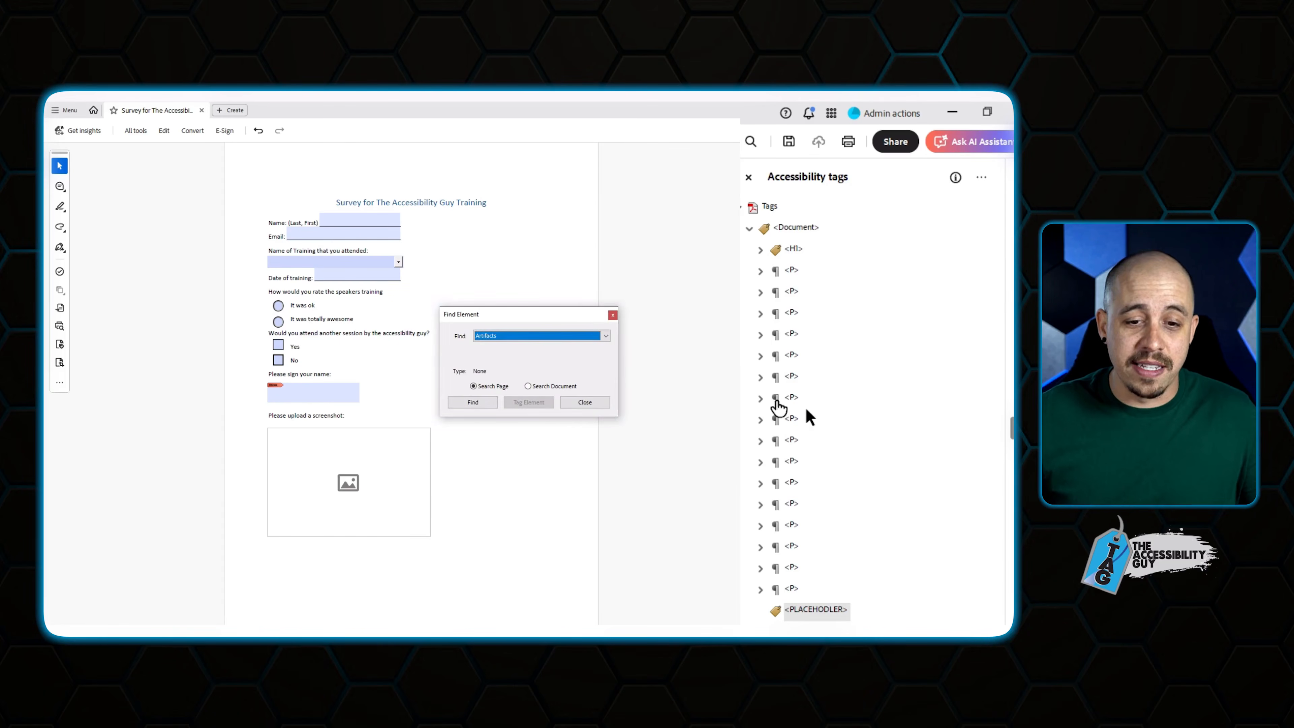
left_click(603, 329)
left_click(555, 352)
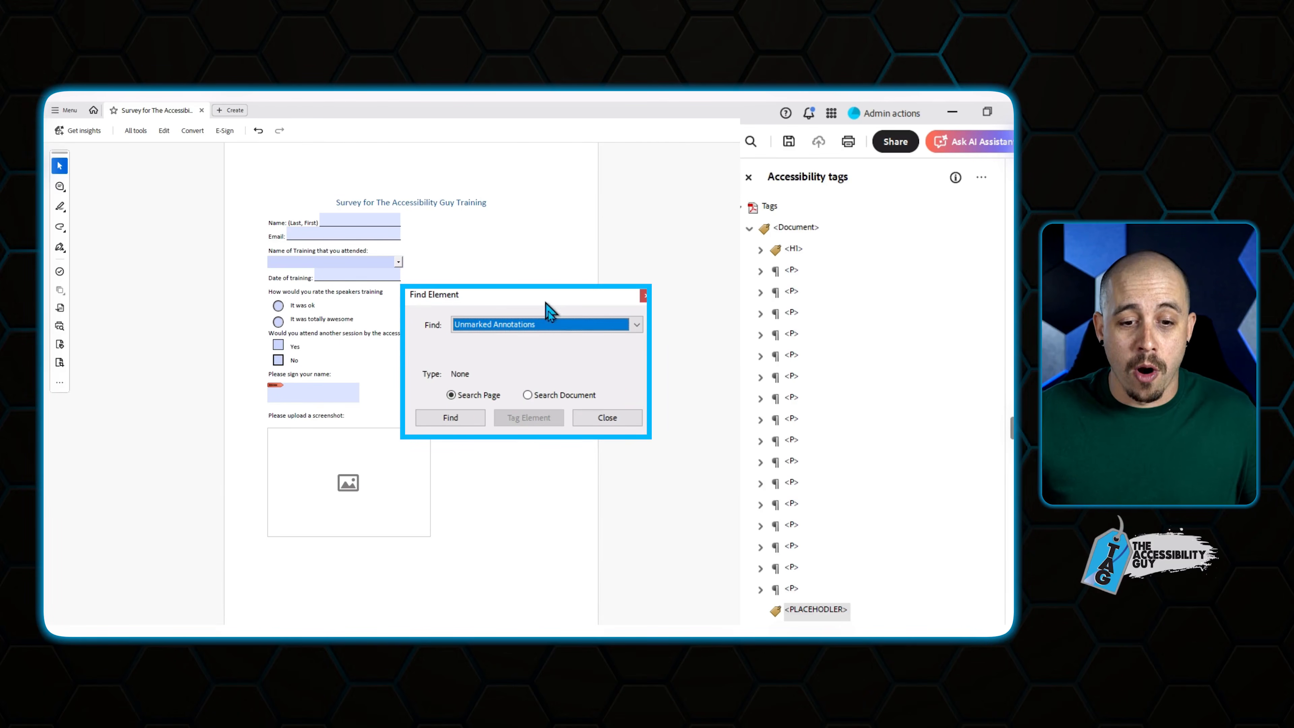
left_click(450, 418)
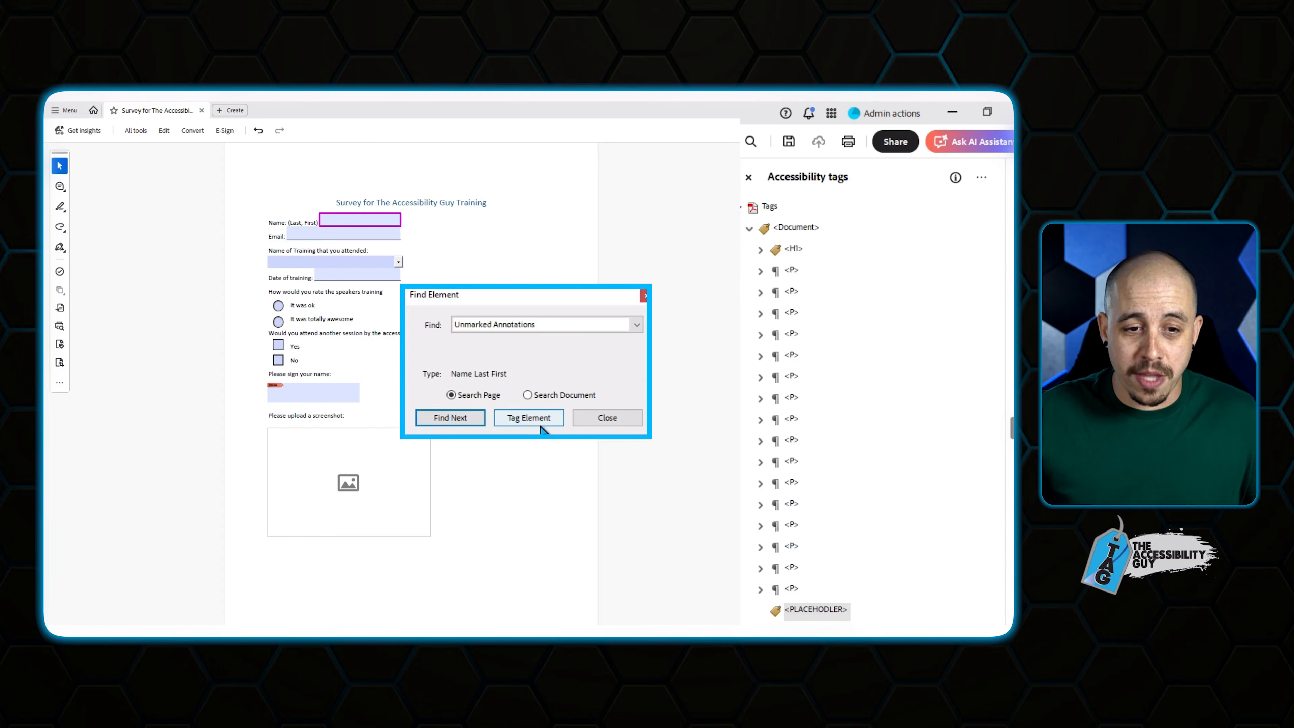
Tag every found field, including radios, checkboxes, signature and image field, then close Find.
left_click(530, 417)
left_click(530, 417)
left_click(531, 417)
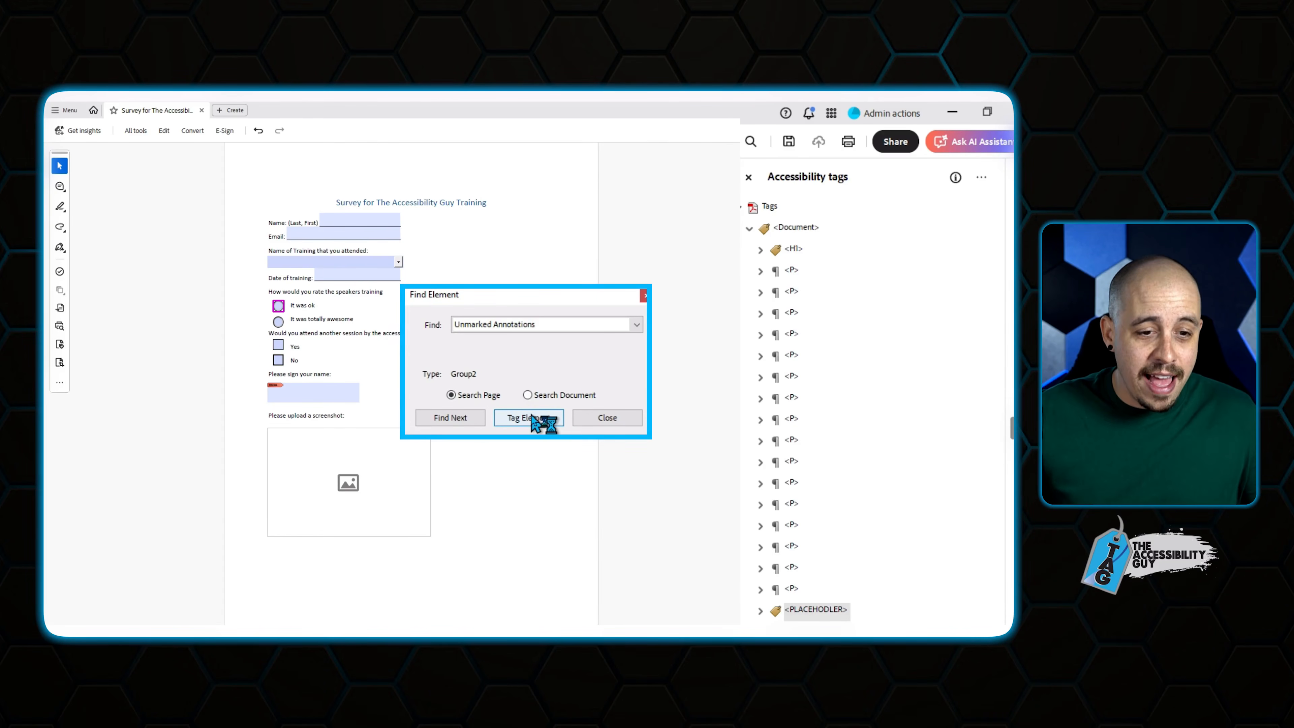
left_click(530, 416)
left_click(531, 417)
left_click(531, 416)
left_click(531, 417)
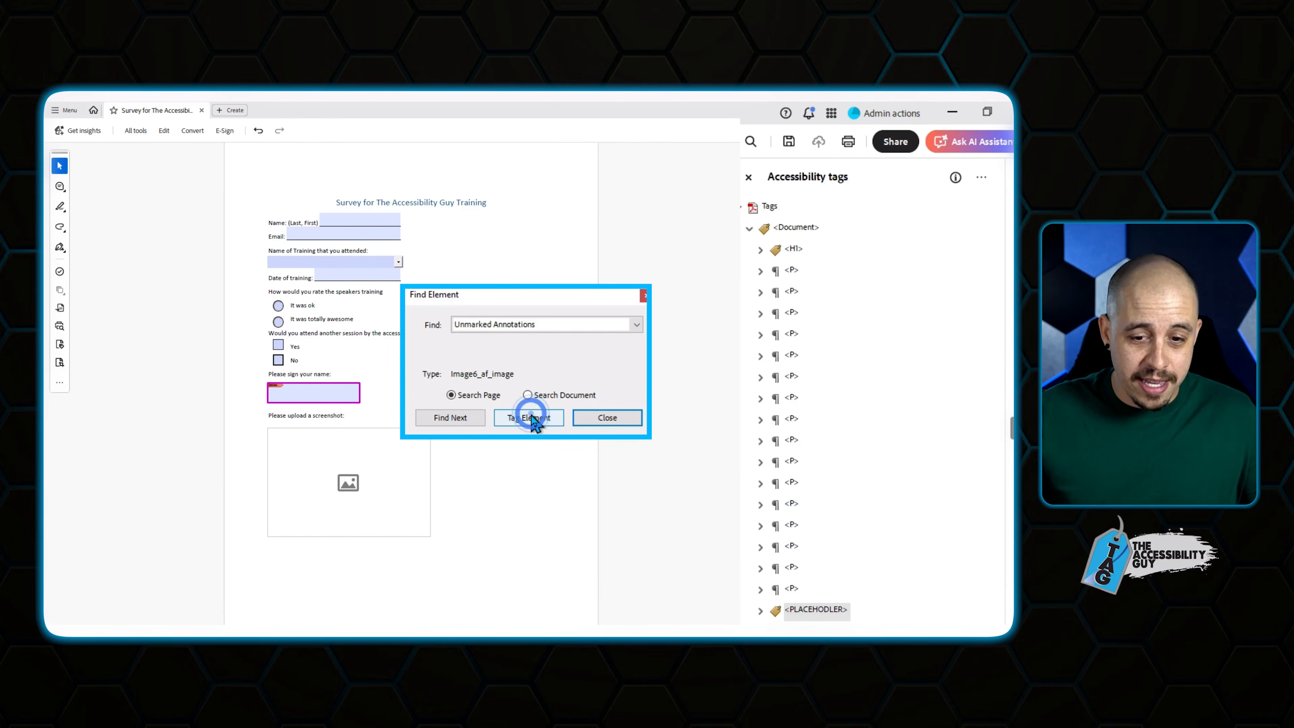
left_click(531, 416)
left_click(624, 389)
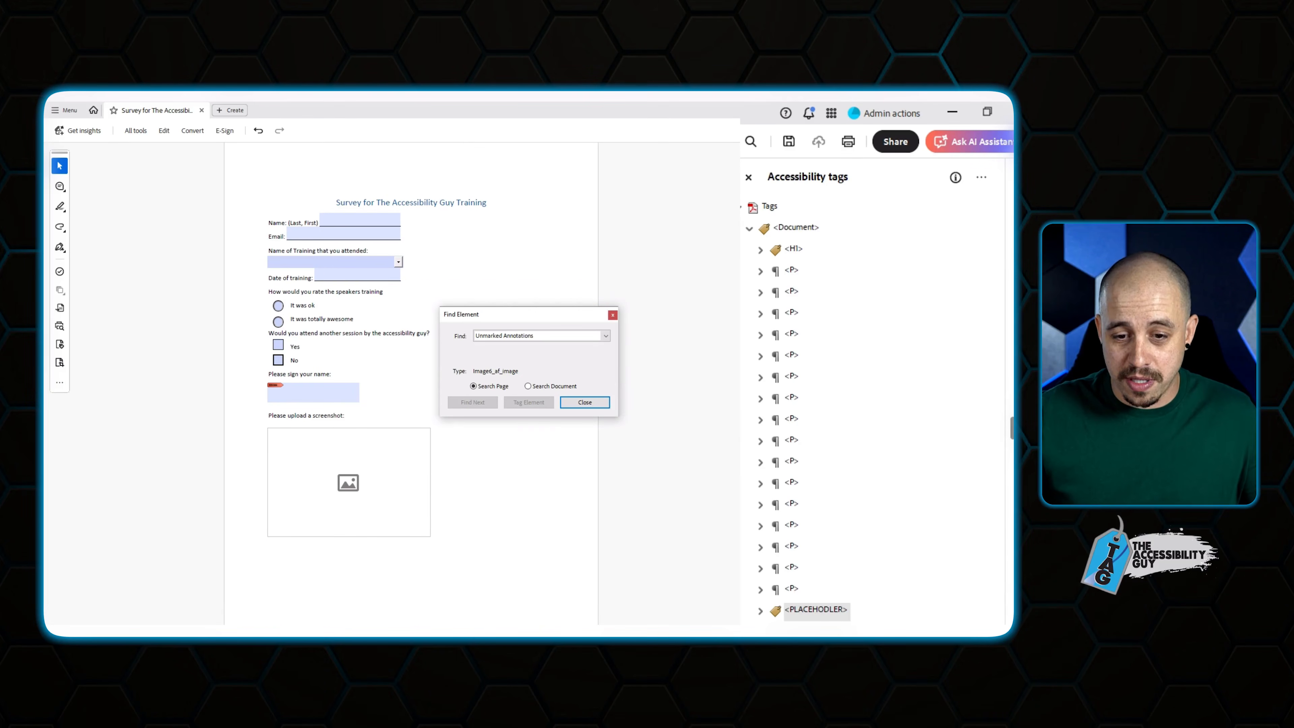
left_click(606, 402)
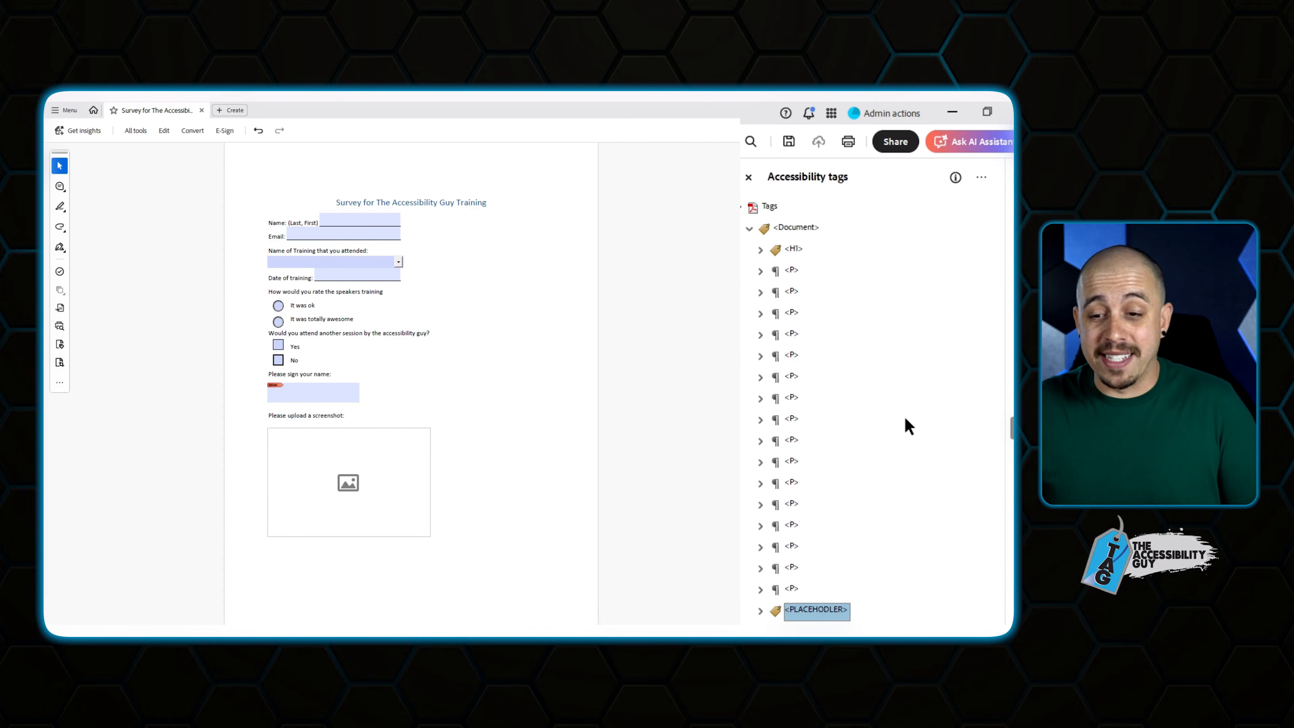
Add a new Form tag beside the Name: (Last, First) label in its paragraph.
left_click(762, 611)
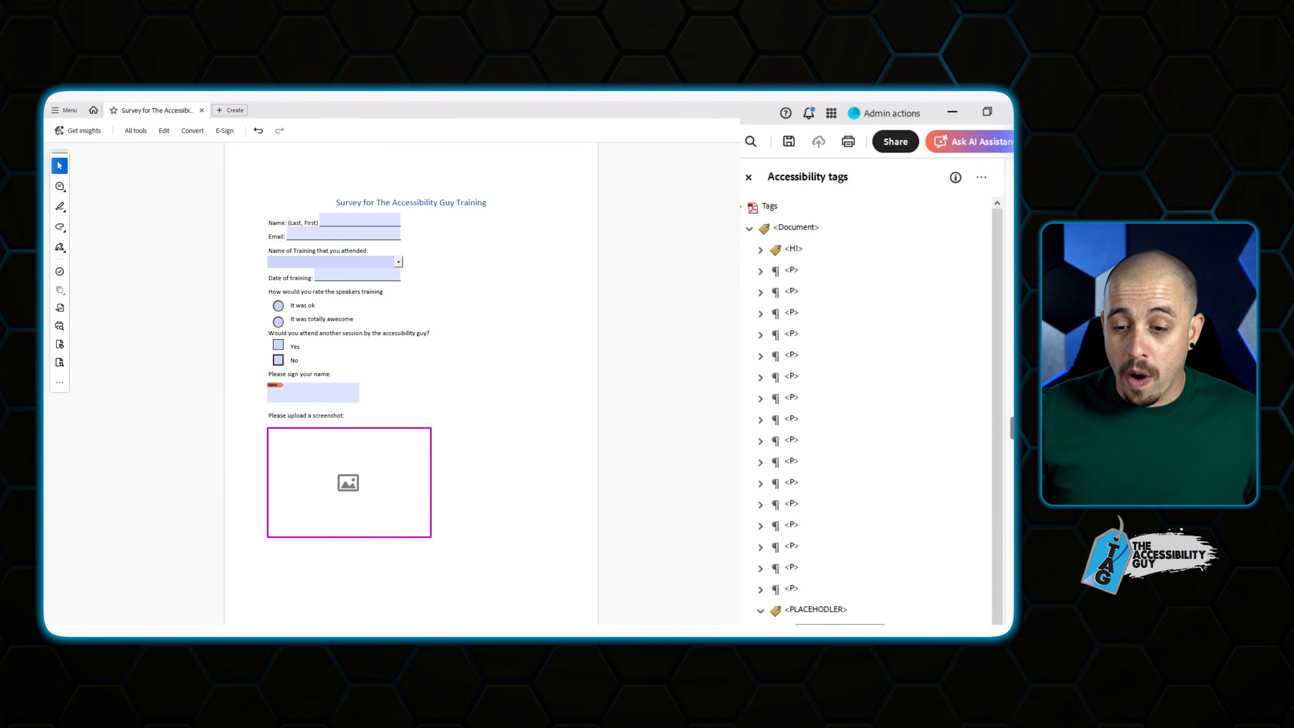
left_click(794, 271)
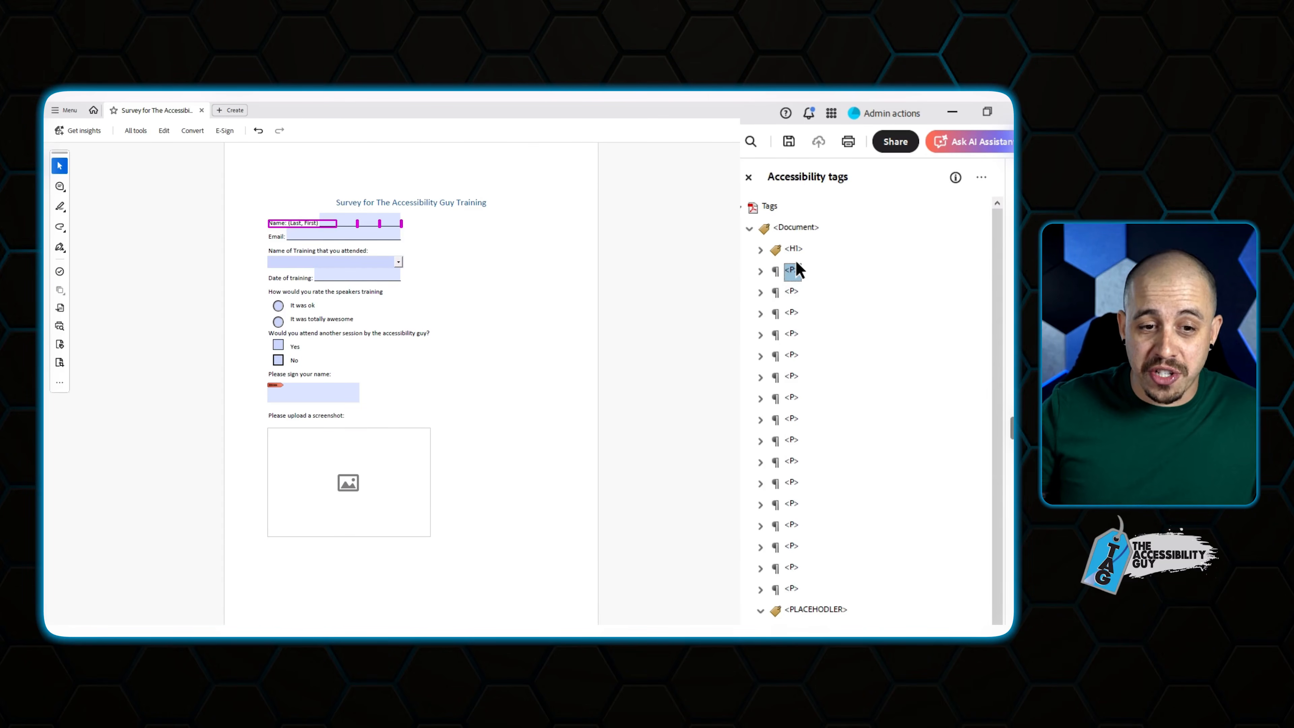
key("Right")
key("Down")
key("Down")
key("Up")
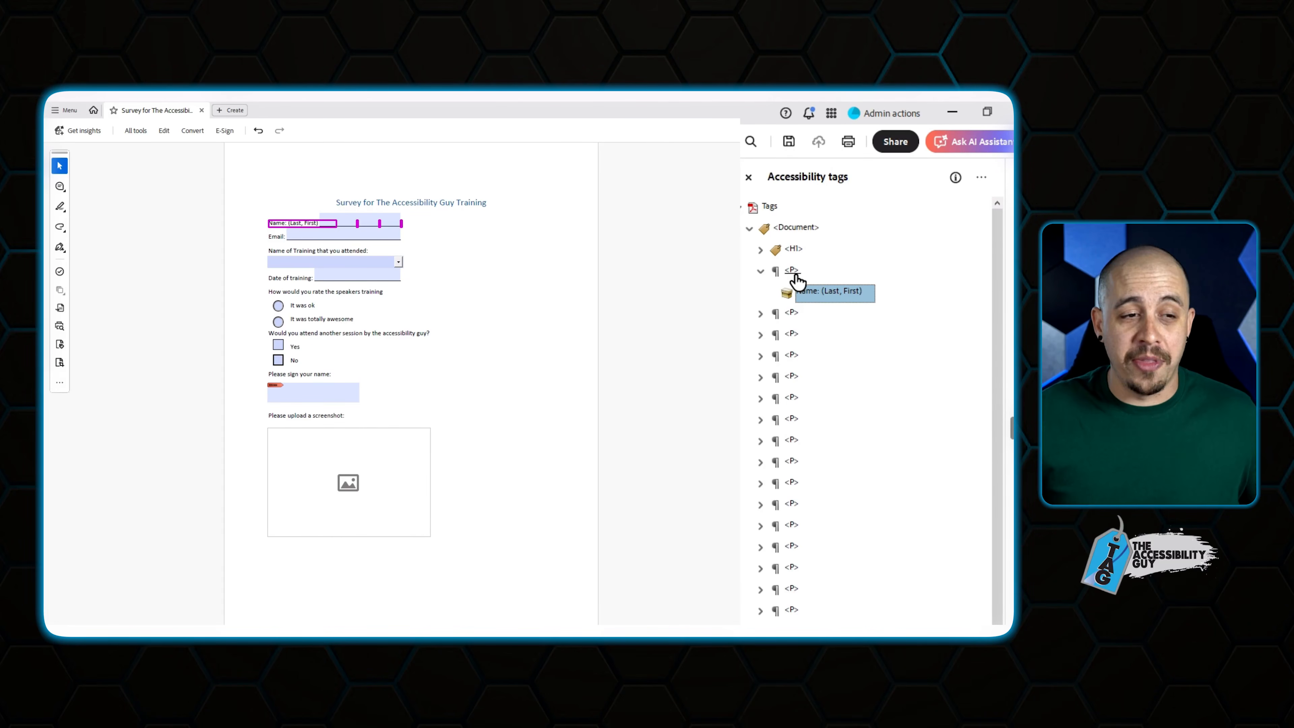
right_click(813, 298)
left_click(866, 310)
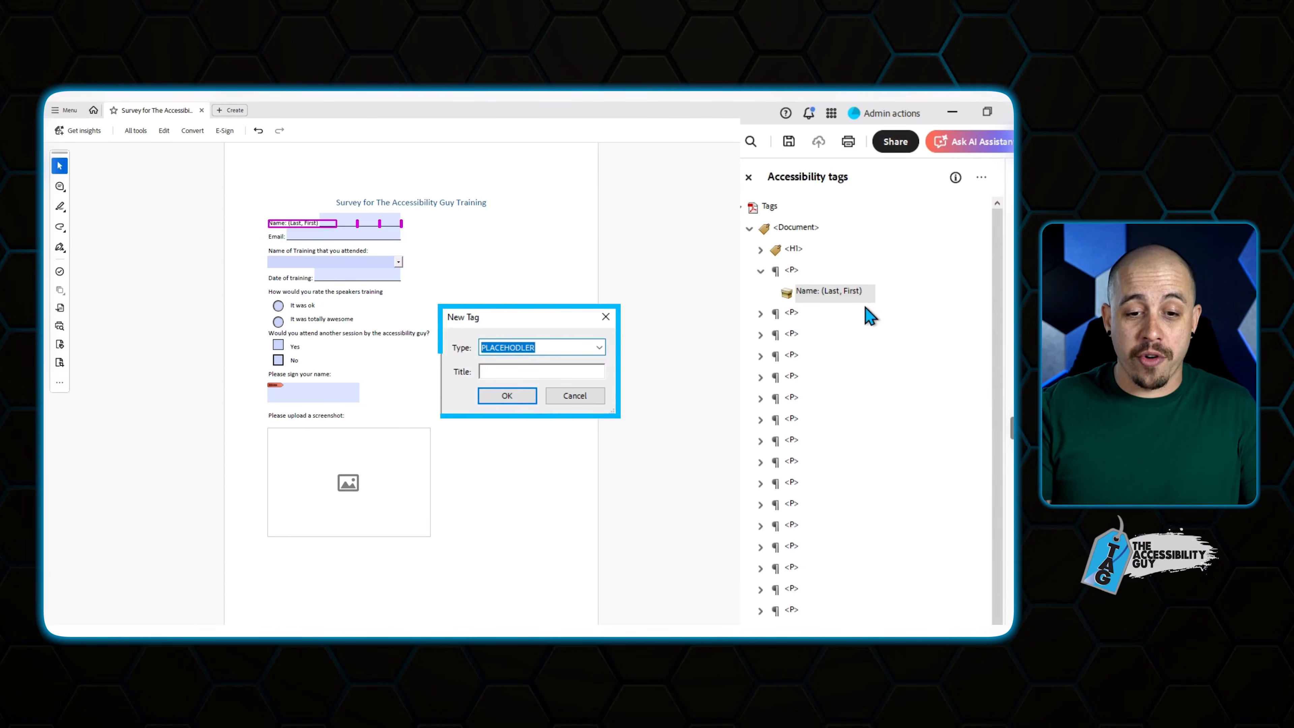
type("Form")
key("Return")
Move the Name field's object into the new Form tag and check the Name paragraph.
scroll(825, 408, "down", 2)
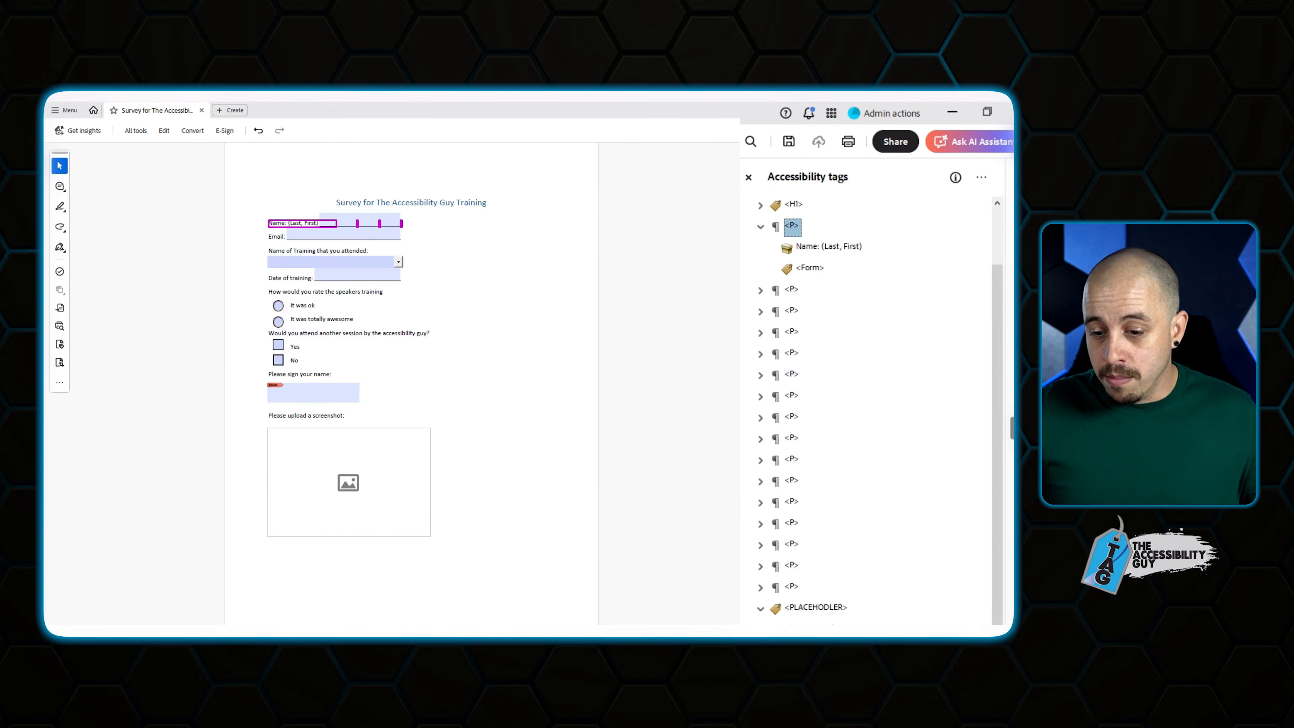
left_click(818, 630)
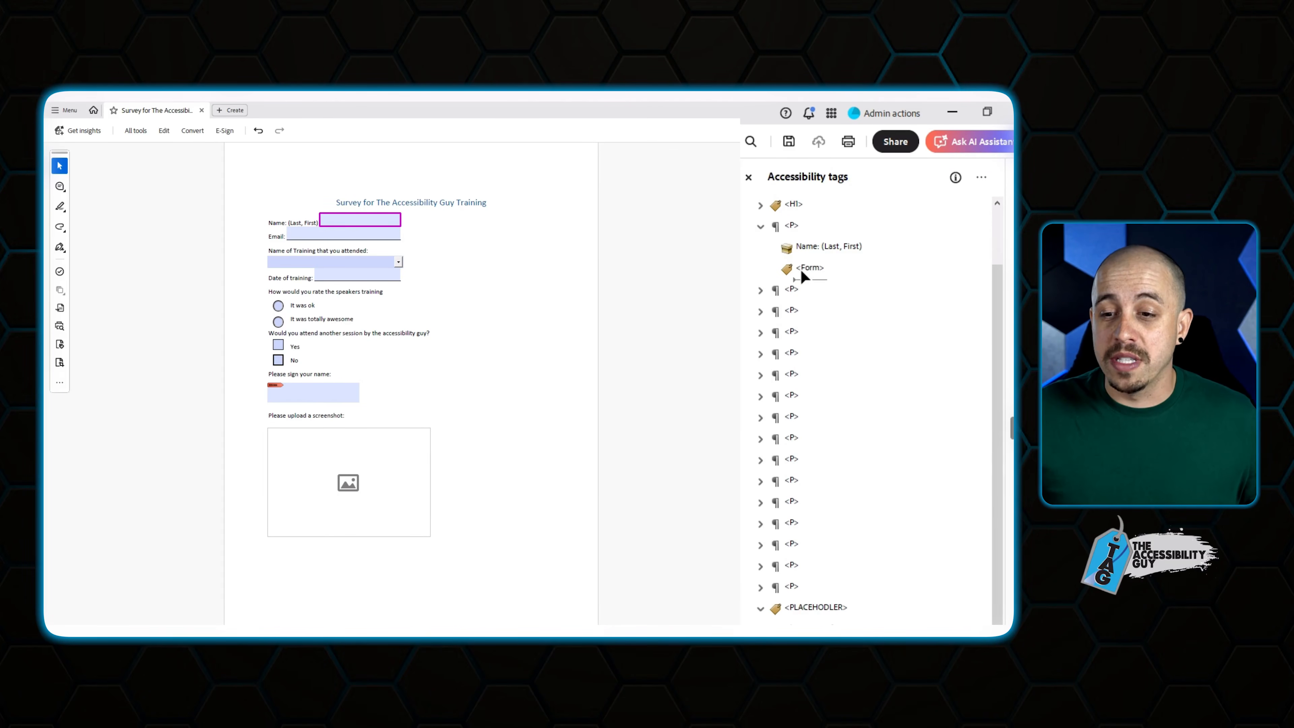
left_click_drag(804, 277, 805, 276)
left_click(792, 228)
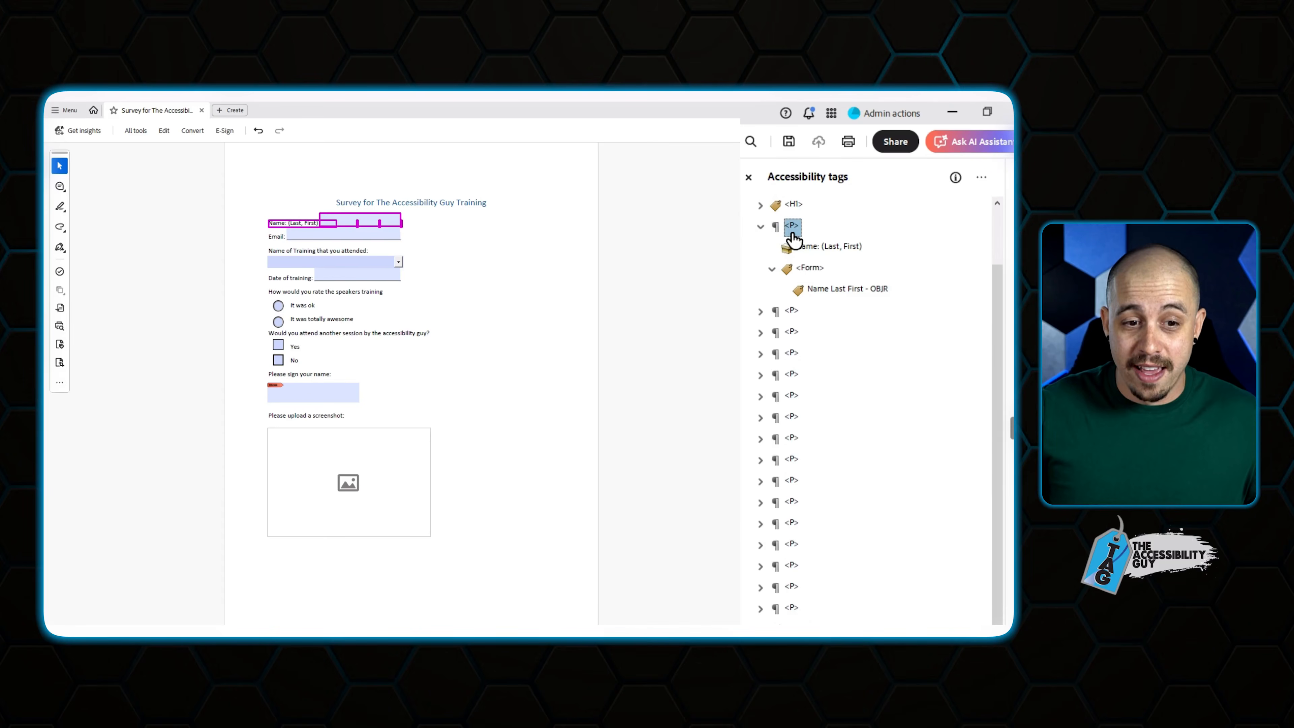
scroll(793, 240, "up", 2)
key("Down")
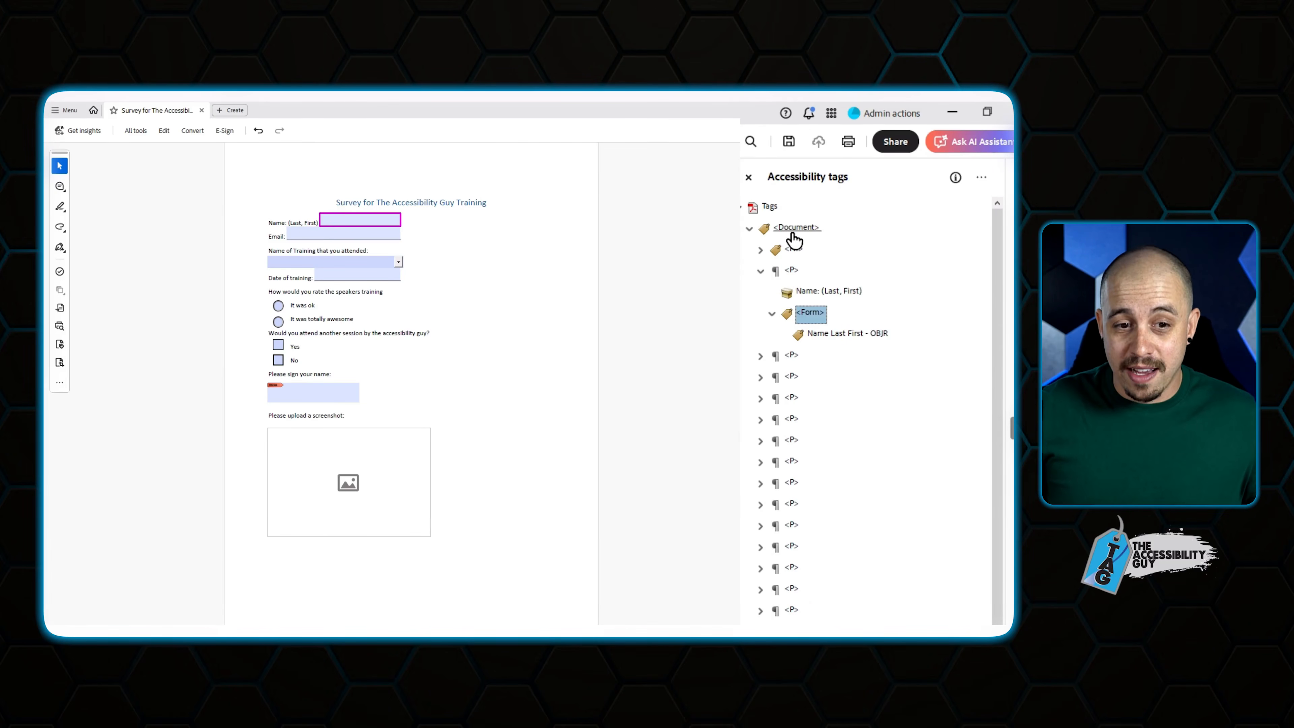
key("Up")
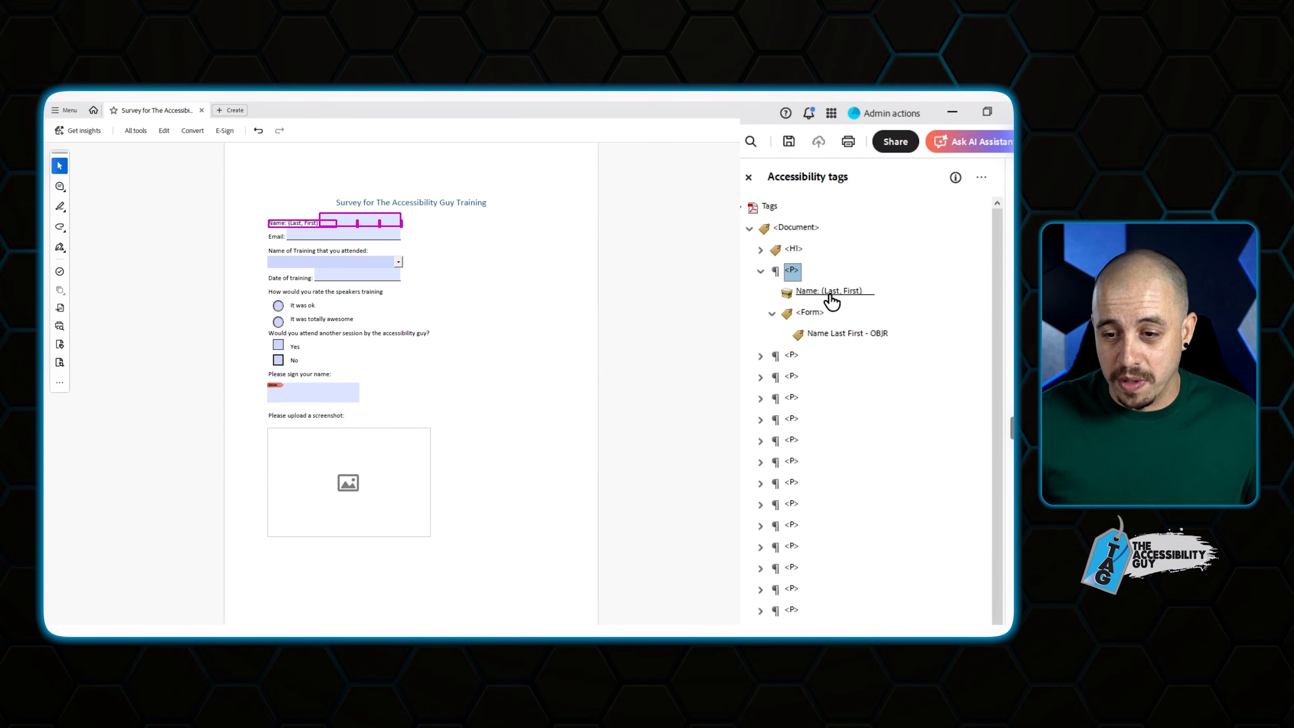
Create a Form tag beside the Email label in the Email paragraph.
left_click(791, 355)
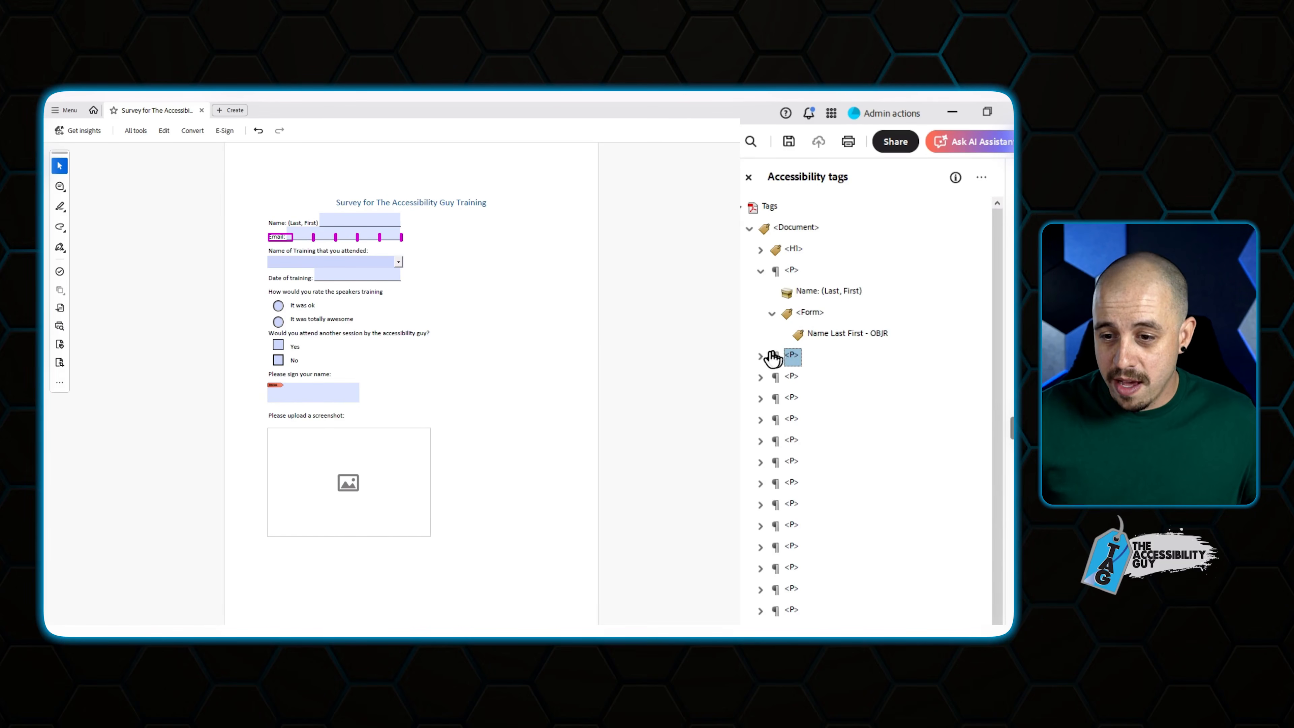
right_click(807, 377)
left_click(838, 393)
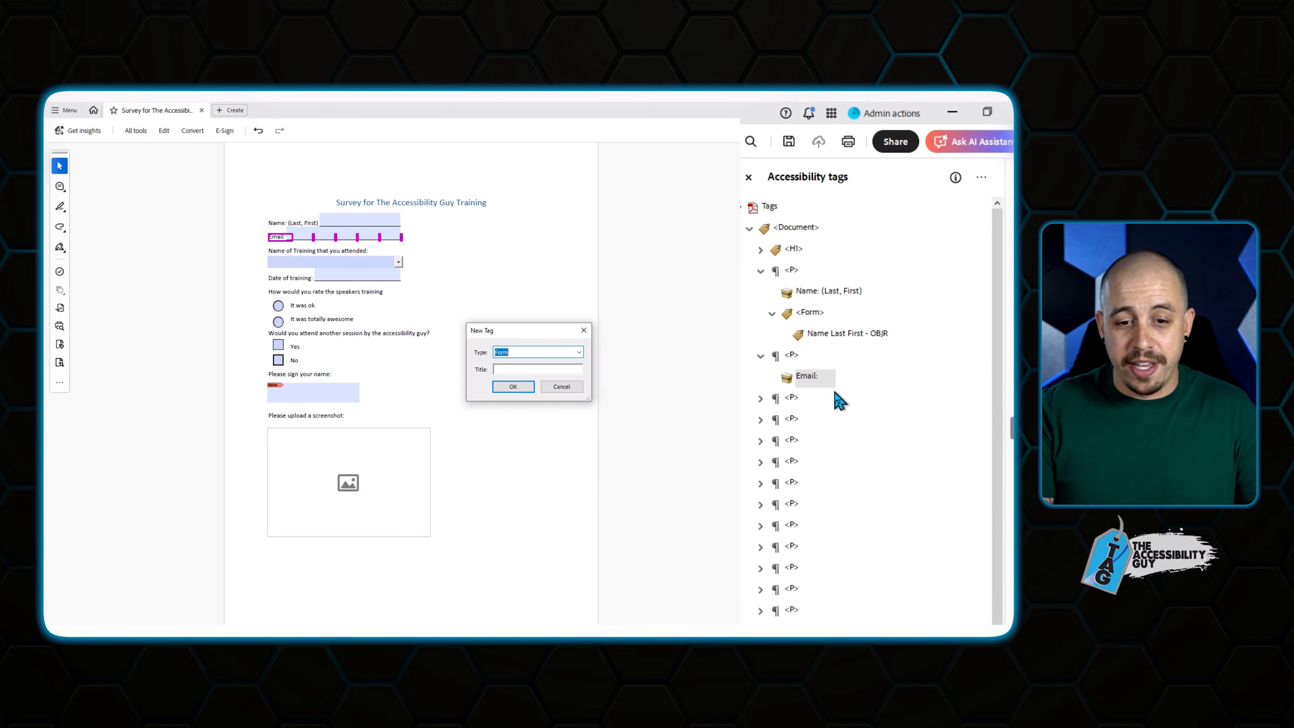
key("Return")
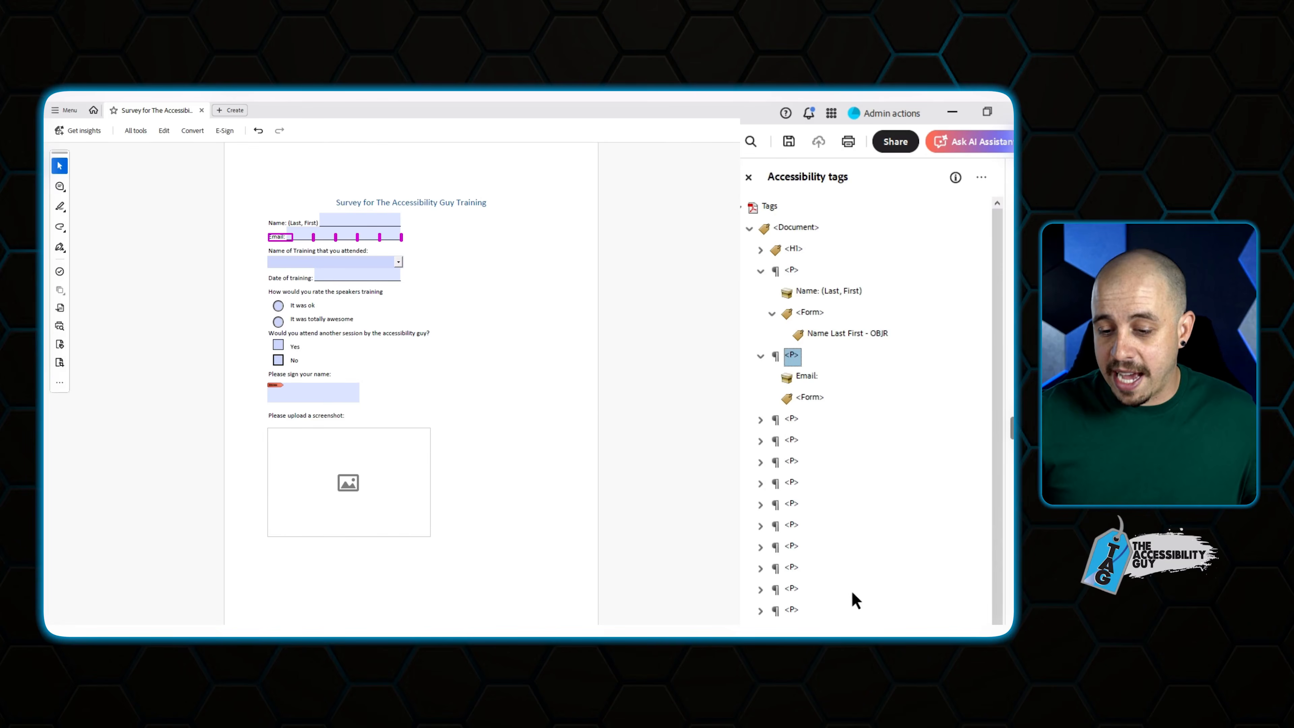
scroll(866, 408, "down", 2)
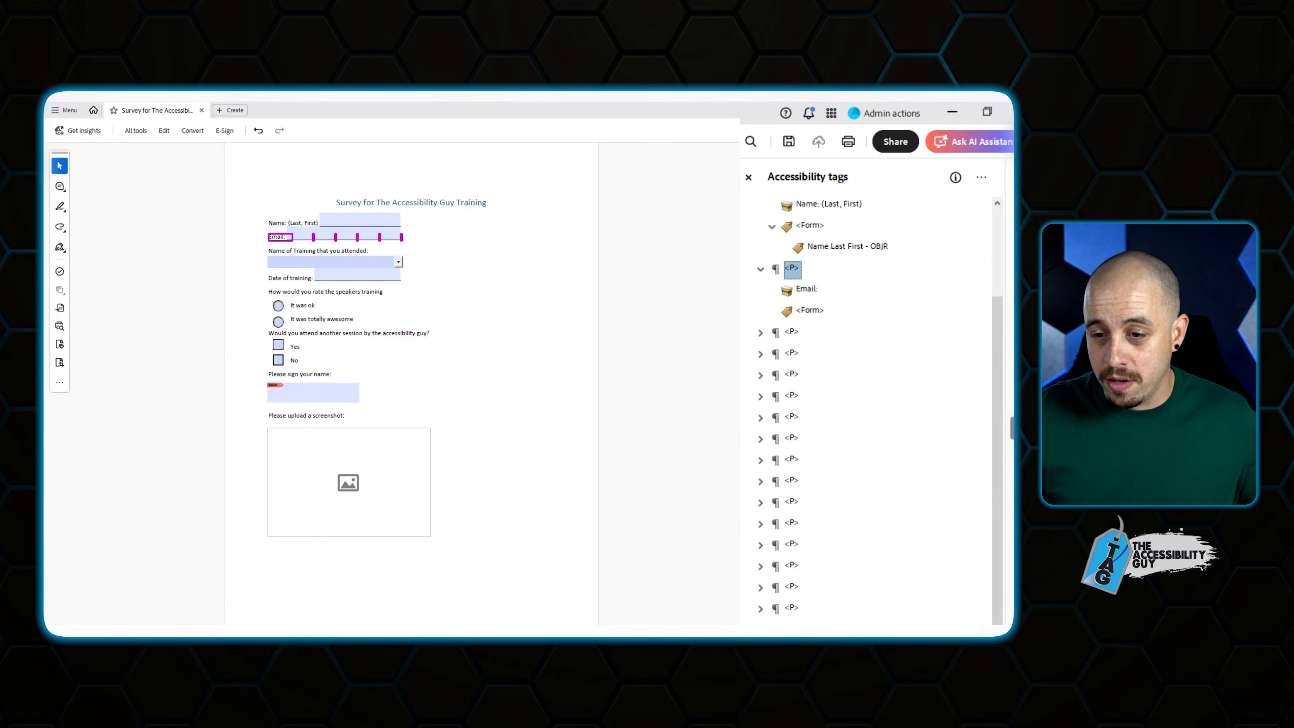
left_click(808, 312)
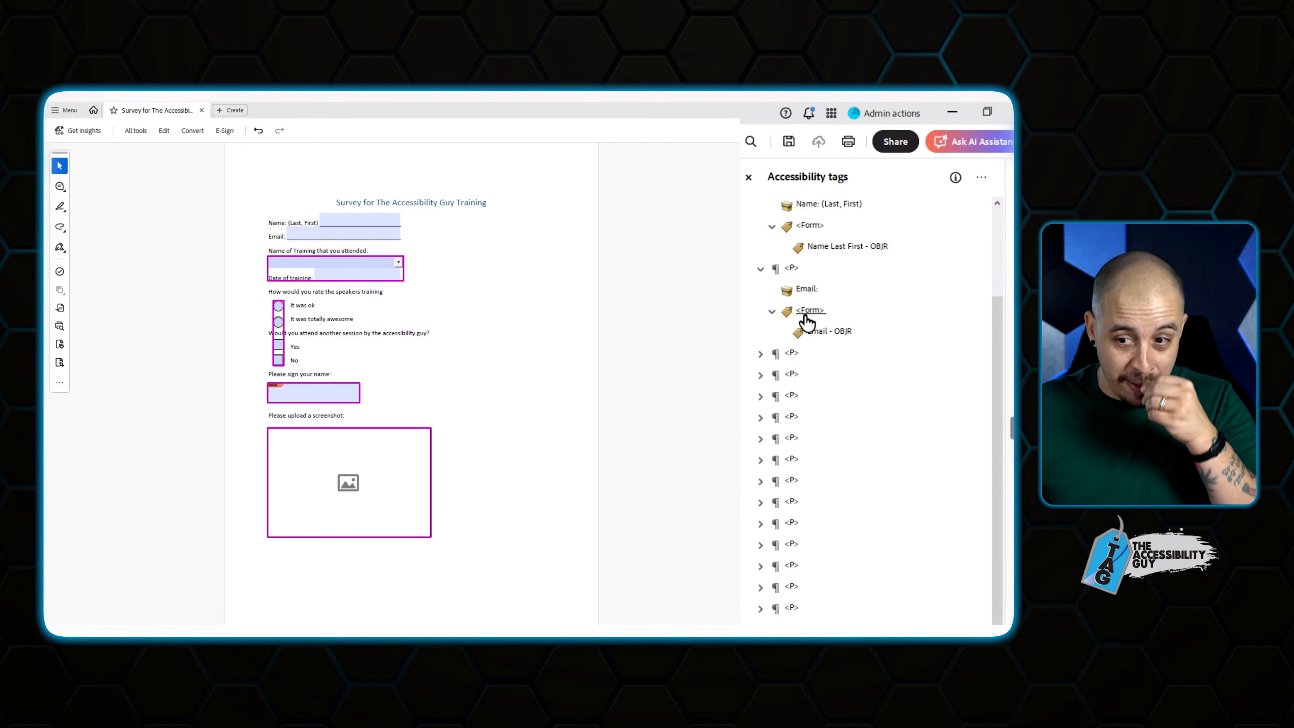
Nest the Dropdown1 training field in a new Form tag in the training-name paragraph.
left_click(792, 354)
left_click(793, 354)
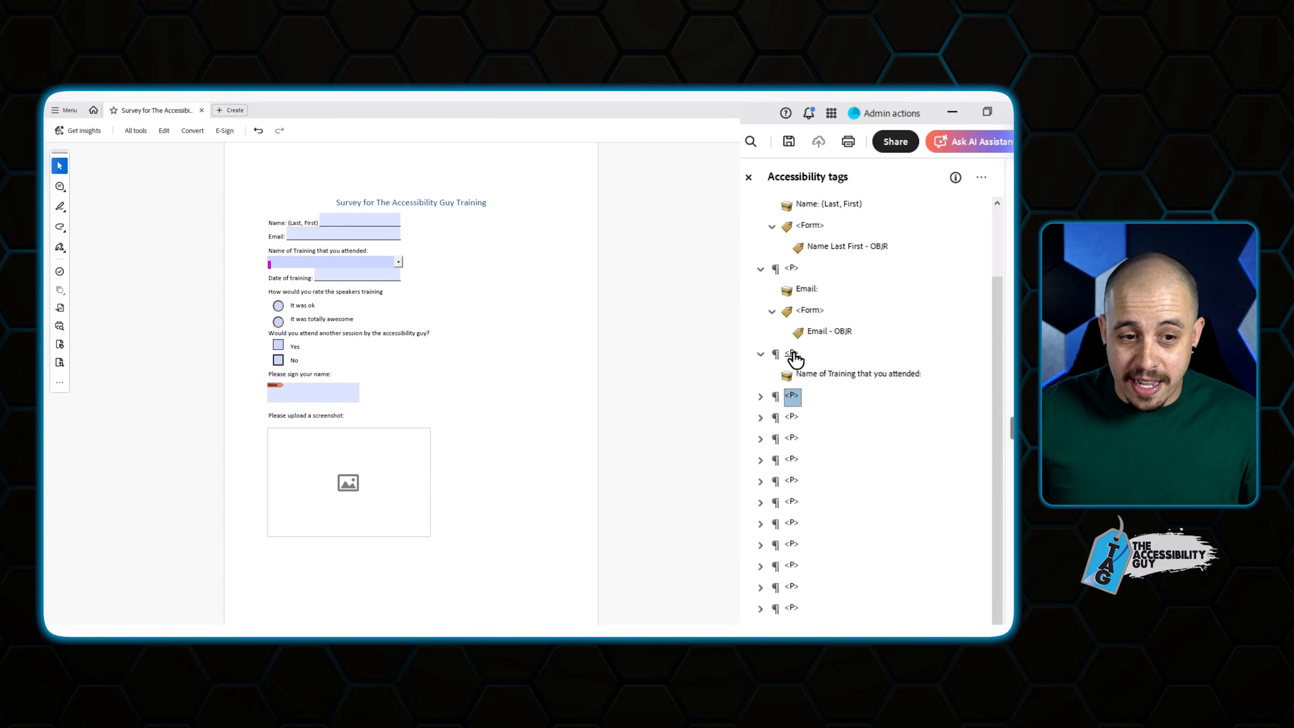
right_click(835, 376)
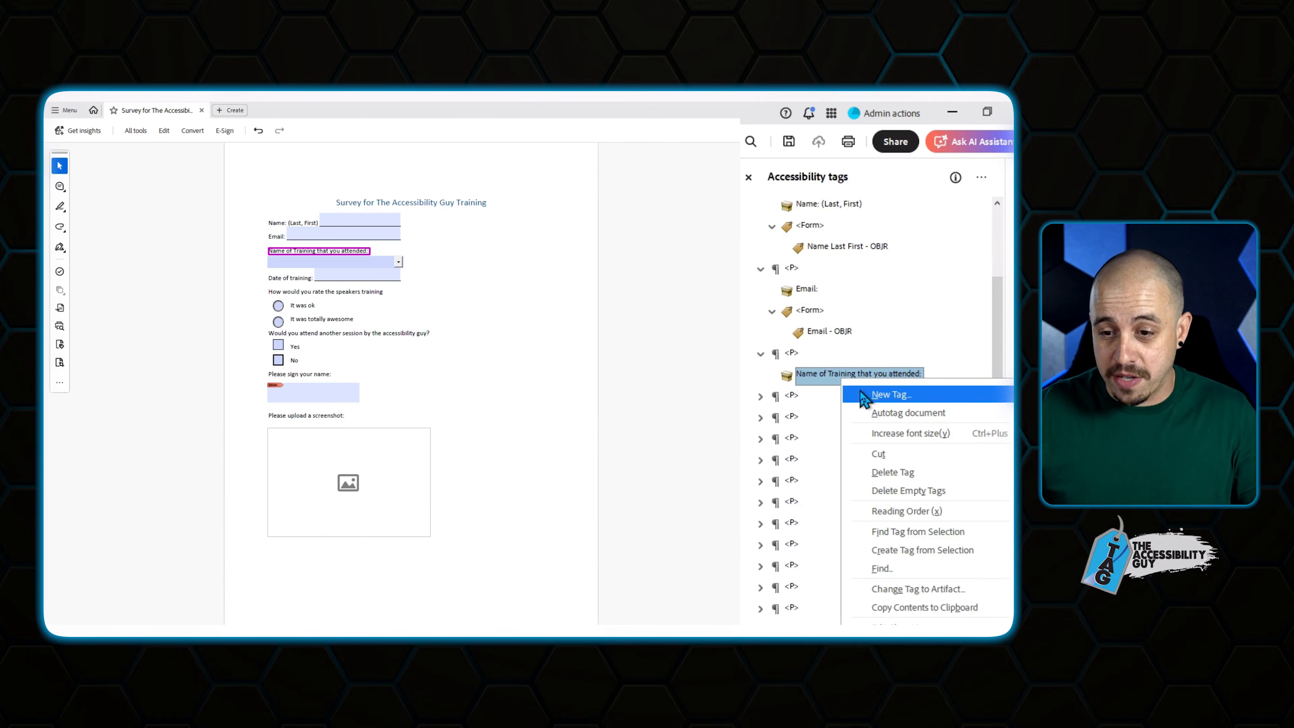
left_click(874, 396)
key("Return")
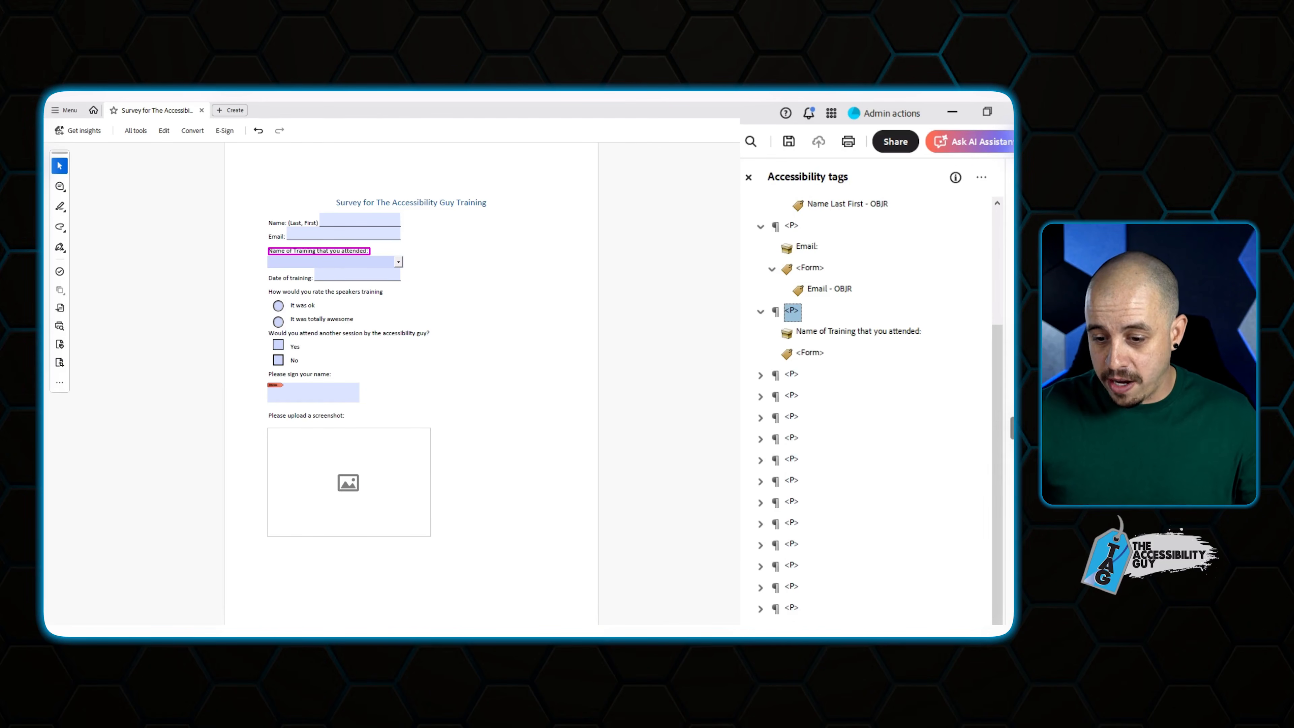
left_click(810, 630)
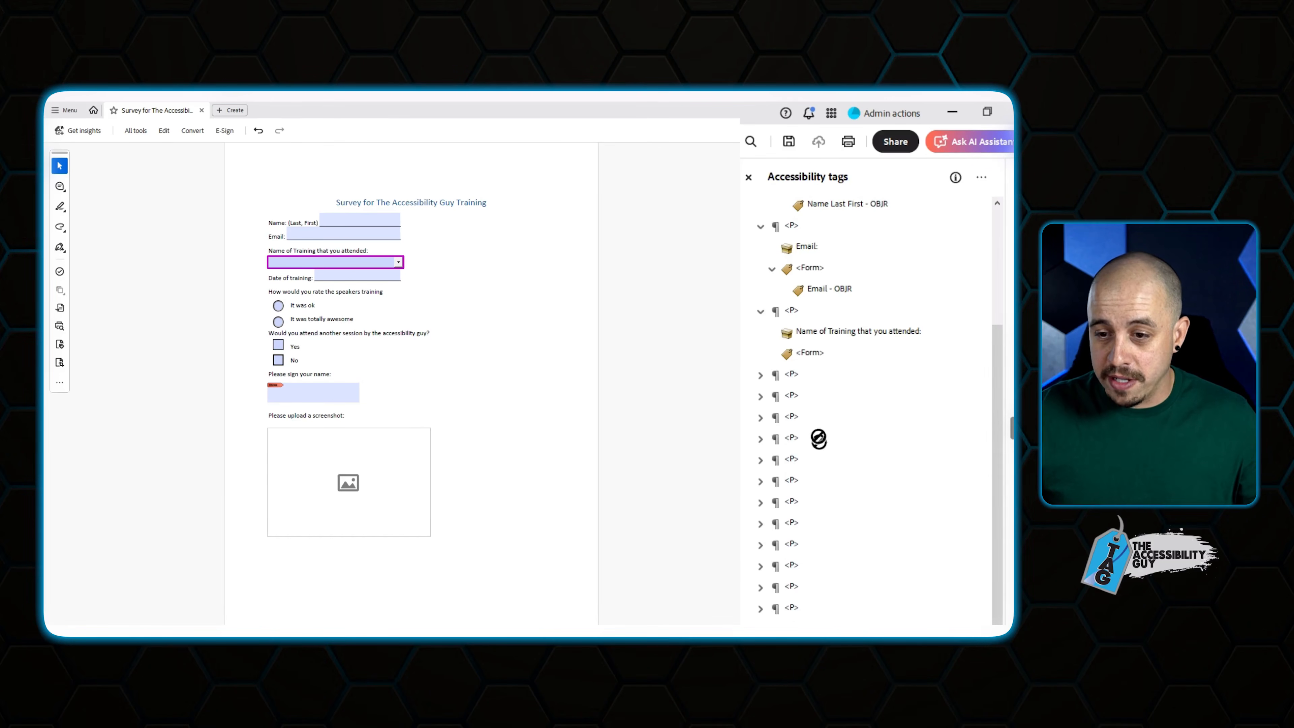
left_click_drag(819, 439, 803, 351)
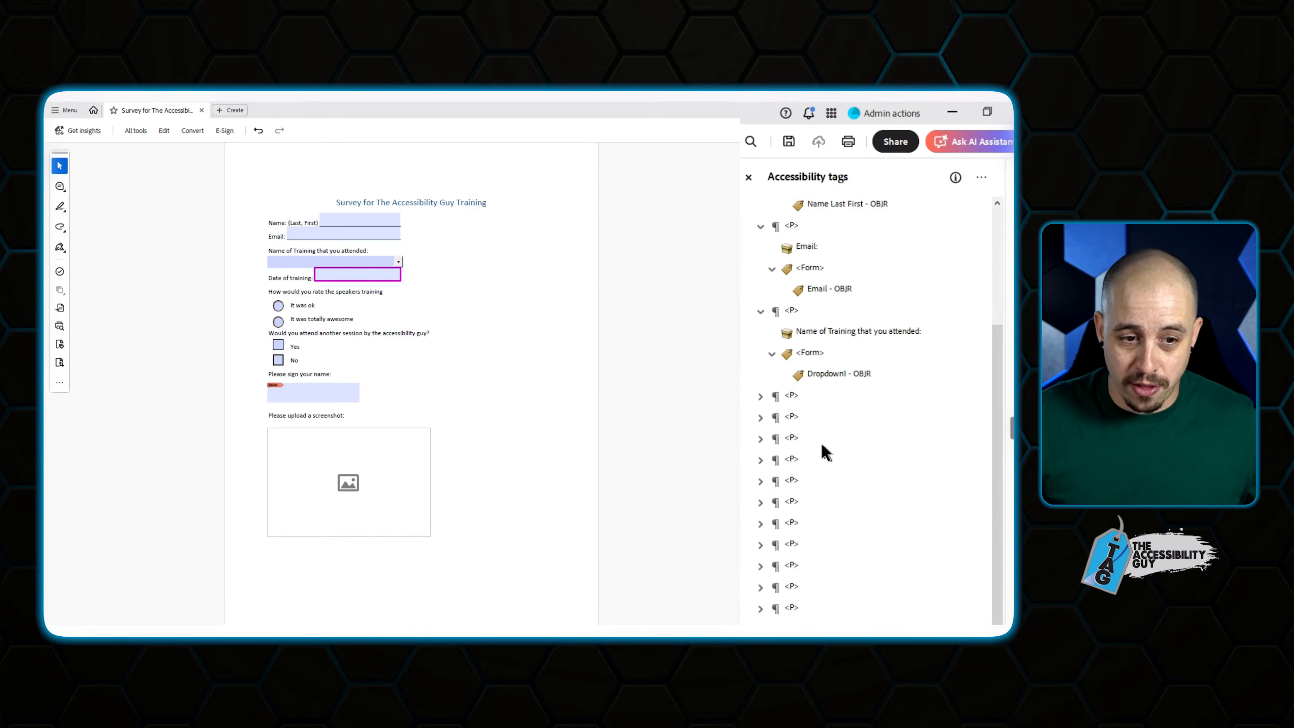
Nest the date field in a new Form tag beside the Date of training label.
left_click(792, 417)
key("Right")
key("Down")
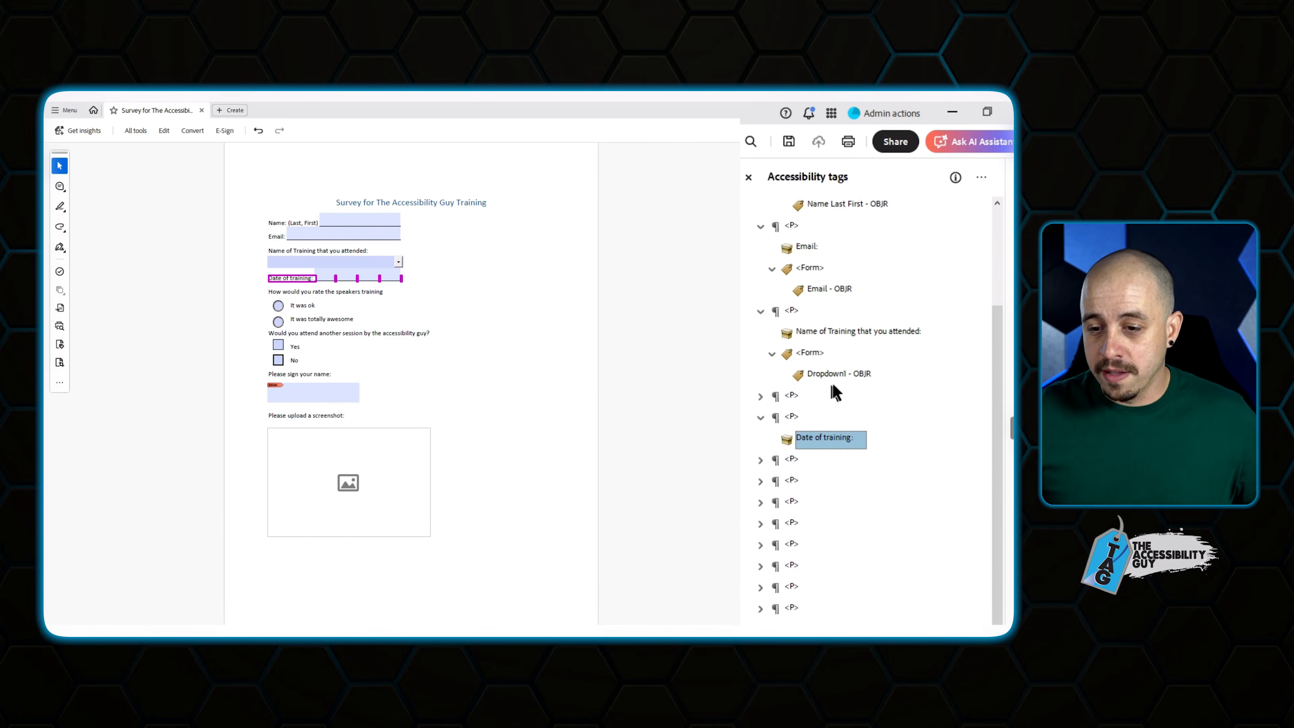
right_click(782, 441)
left_click(846, 453)
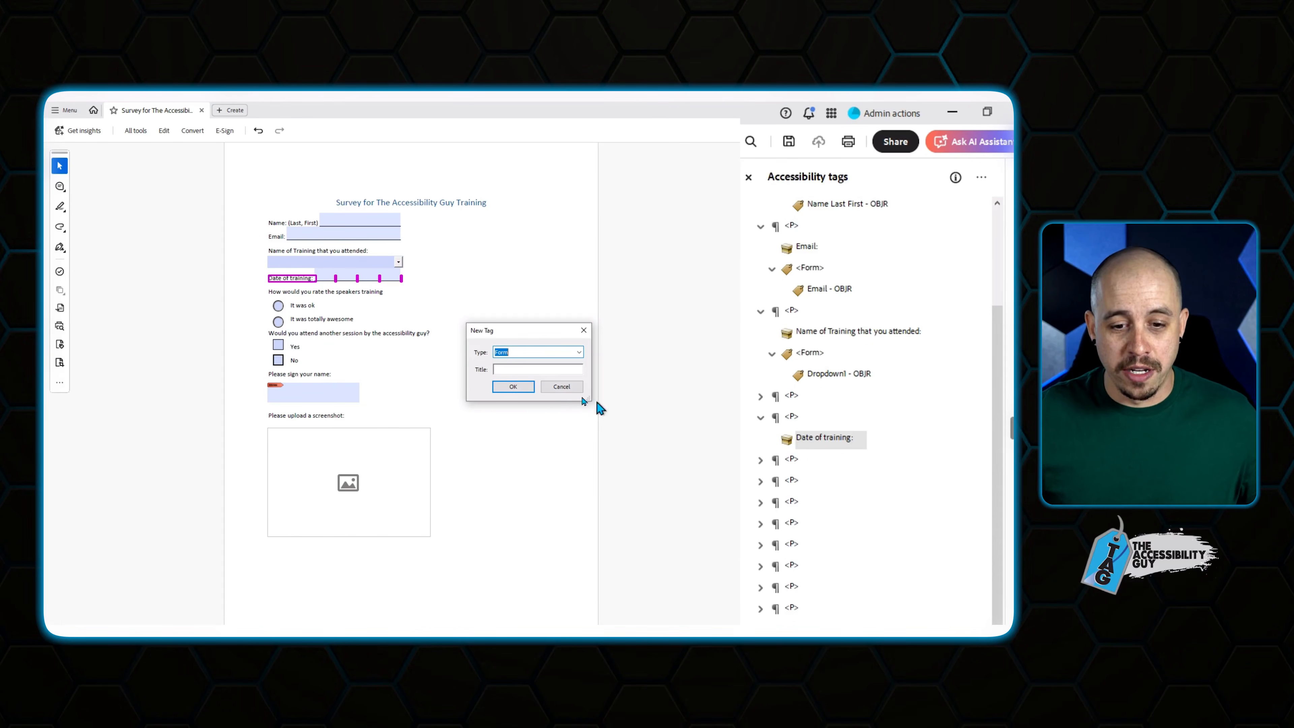
left_click(513, 387)
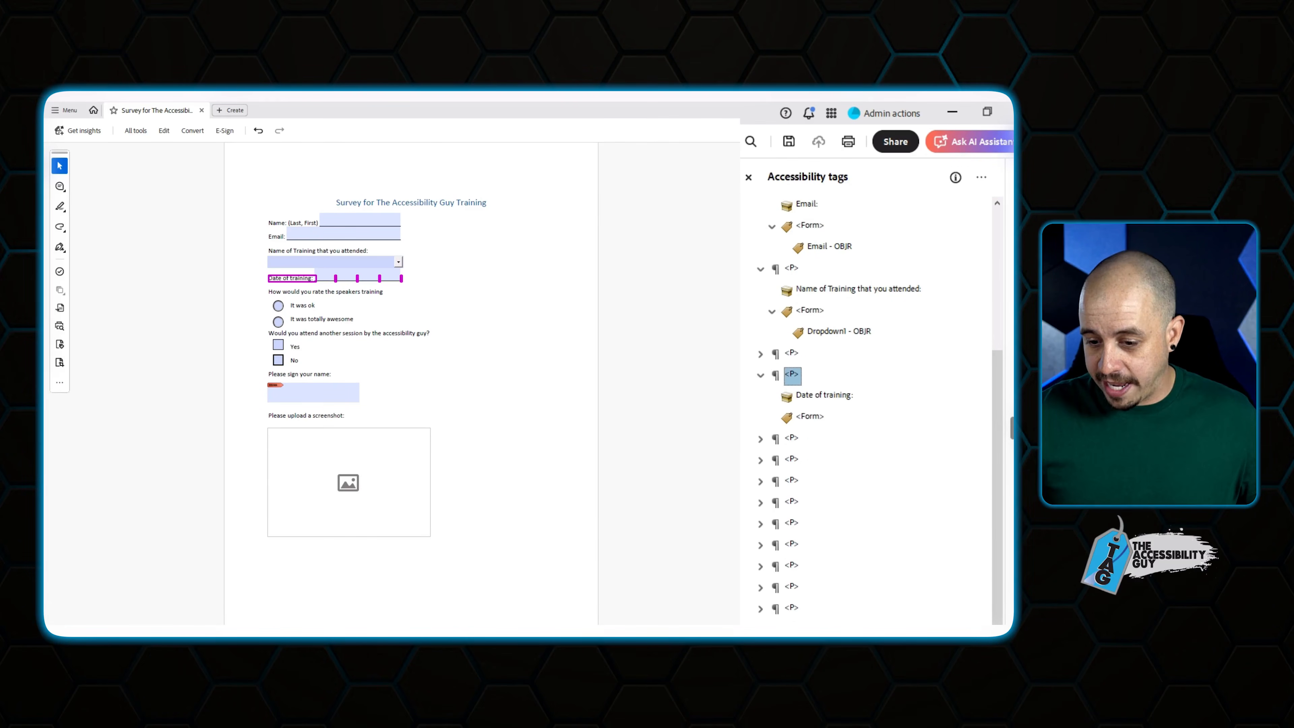
left_click(825, 630)
left_click_drag(825, 630, 810, 417)
Add a Form tag in the 'It was ok' rating paragraph.
left_click(792, 463)
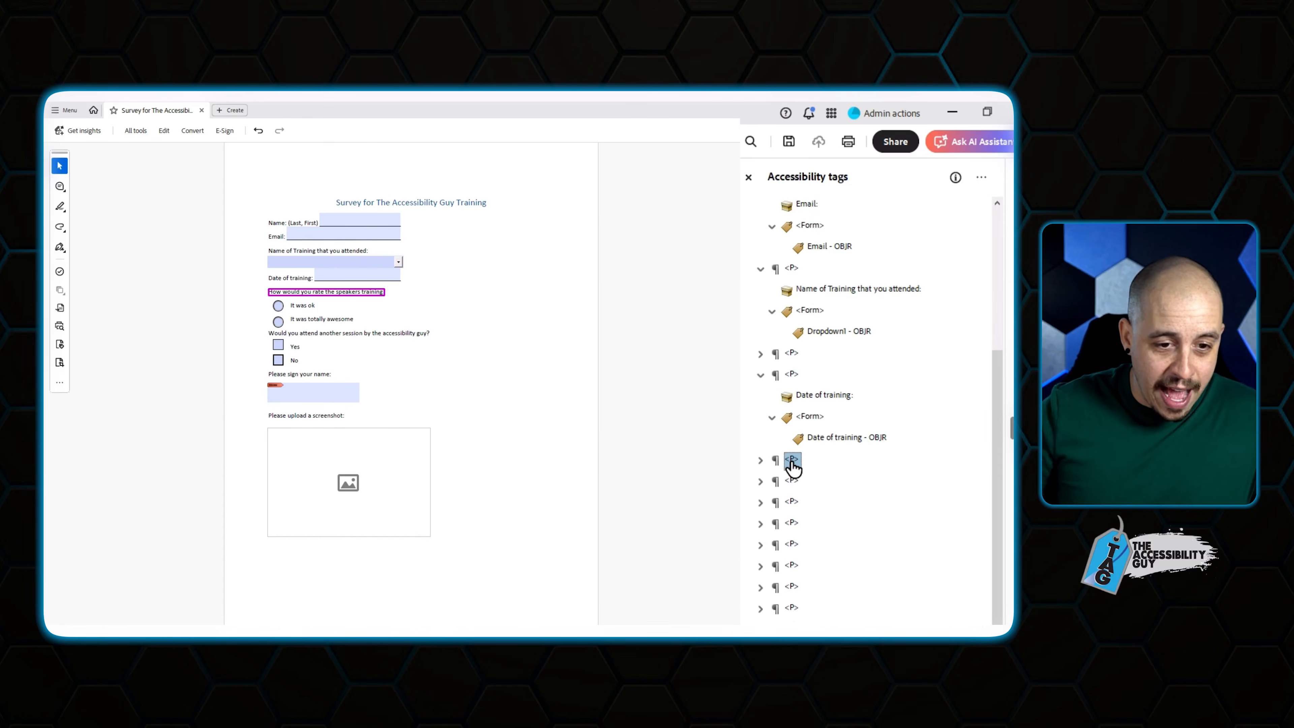
key("Down")
key("Right")
key("Down")
key("Down")
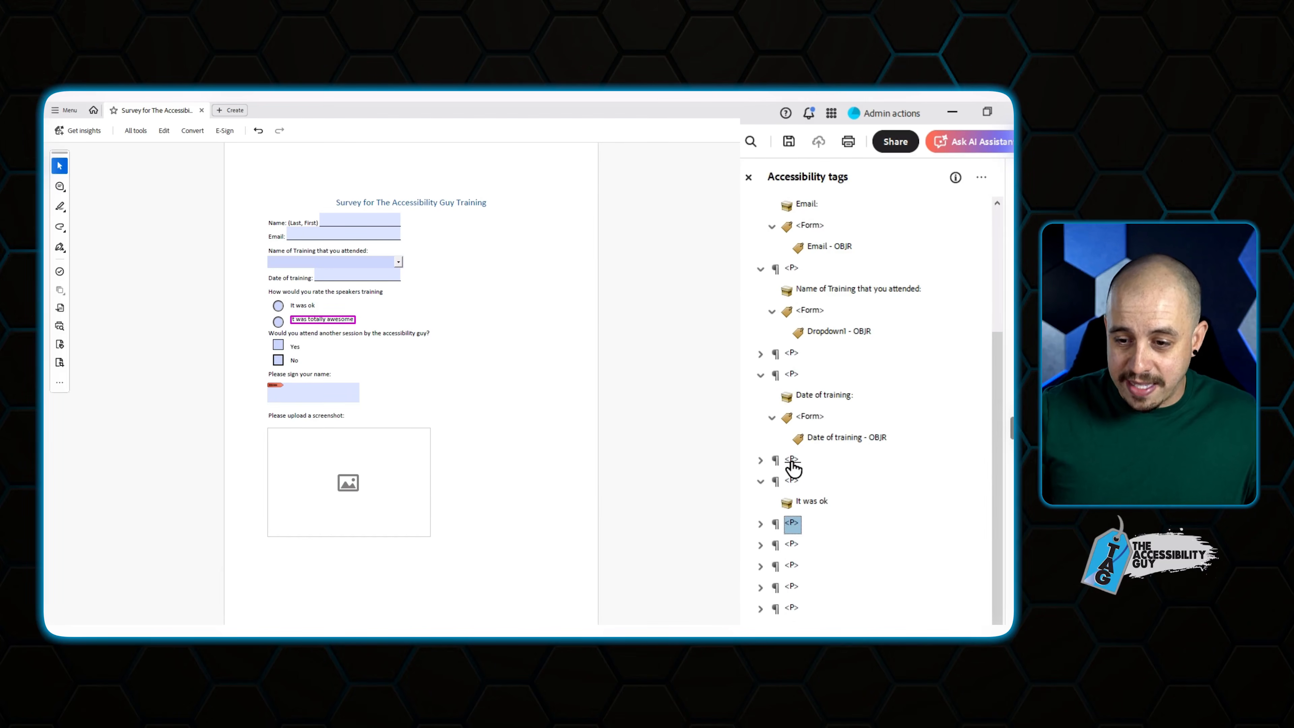
key("Right")
key("Down")
right_click(821, 504)
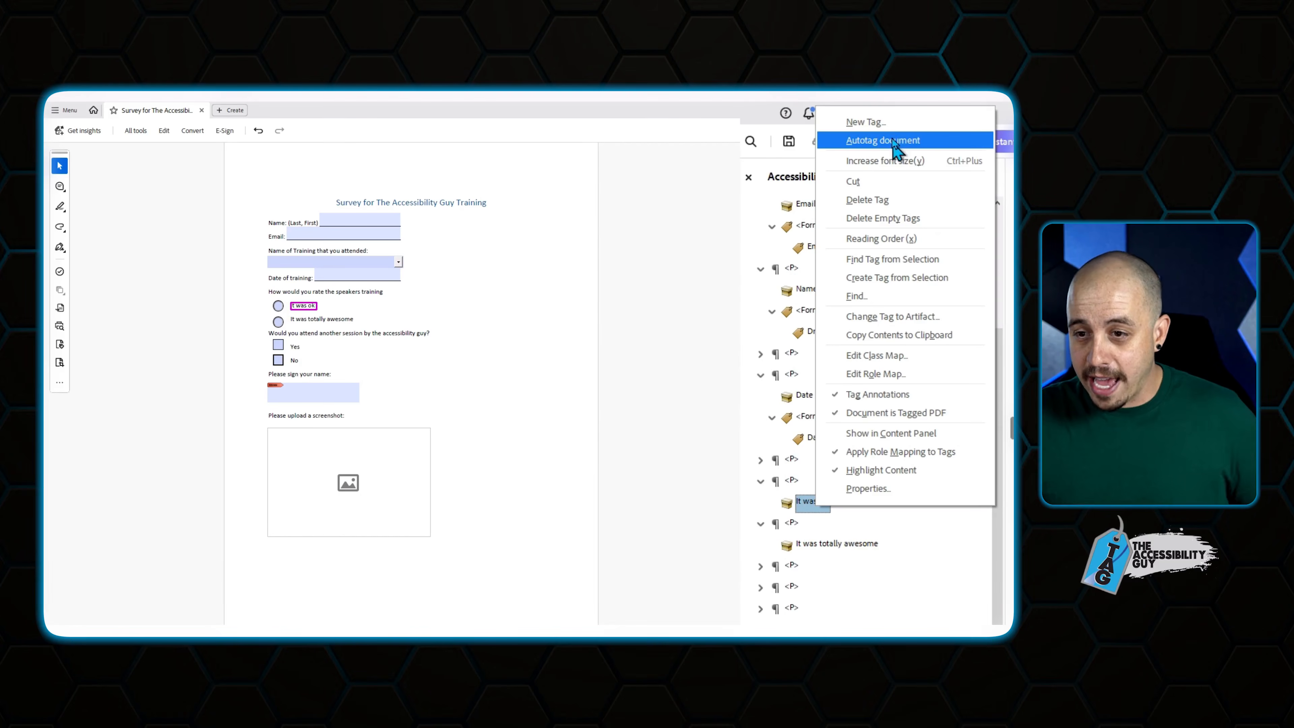
left_click(885, 125)
key("Return")
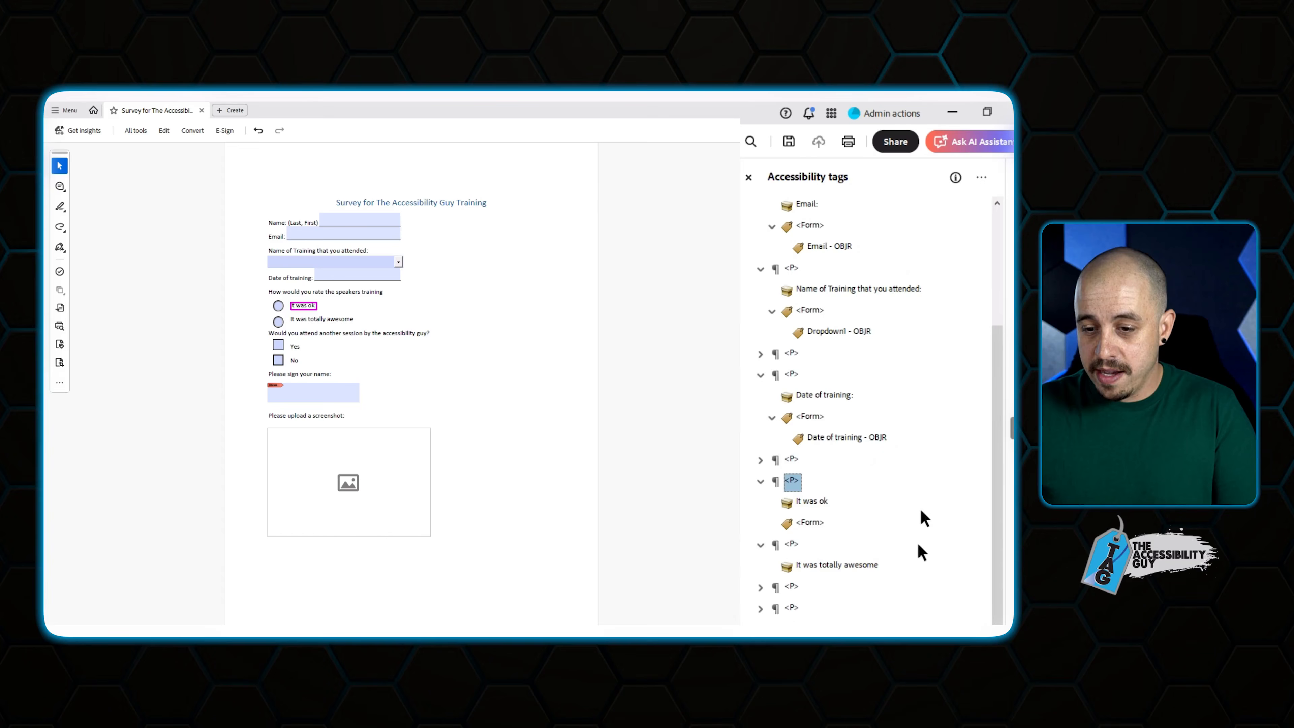
Add a Form tag under 'It was totally awesome' and move the Group2 radio object into it.
right_click(825, 571)
left_click(885, 122)
key("Return")
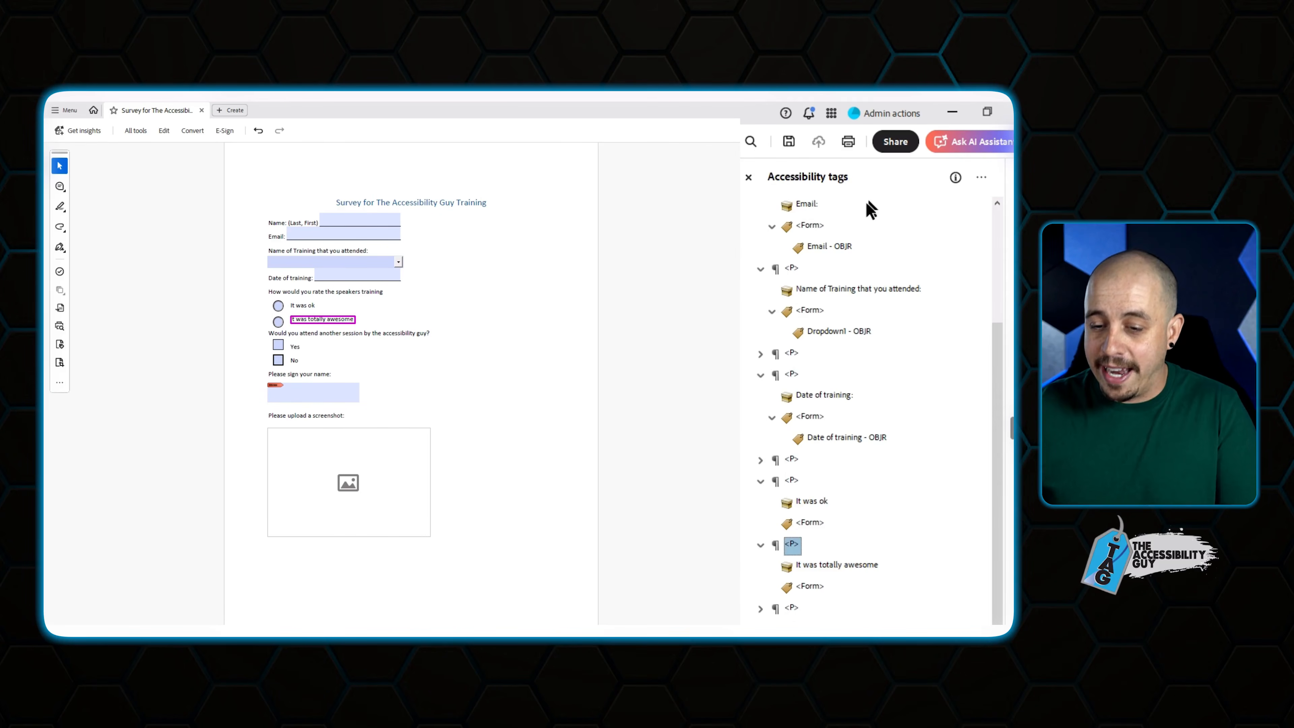
scroll(861, 576, "down", 2)
left_click(825, 630)
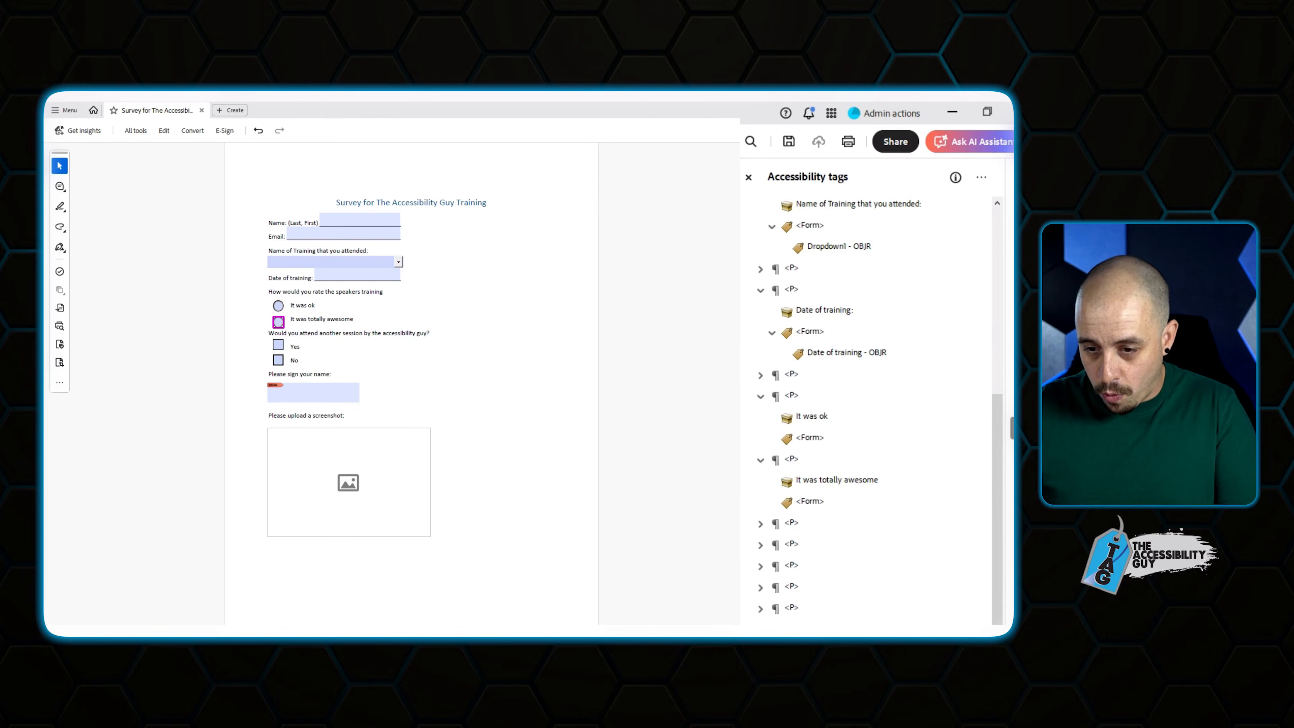
left_click_drag(827, 538, 810, 441)
Add a Form tag beside the Yes label in the Yes paragraph.
left_click(792, 587)
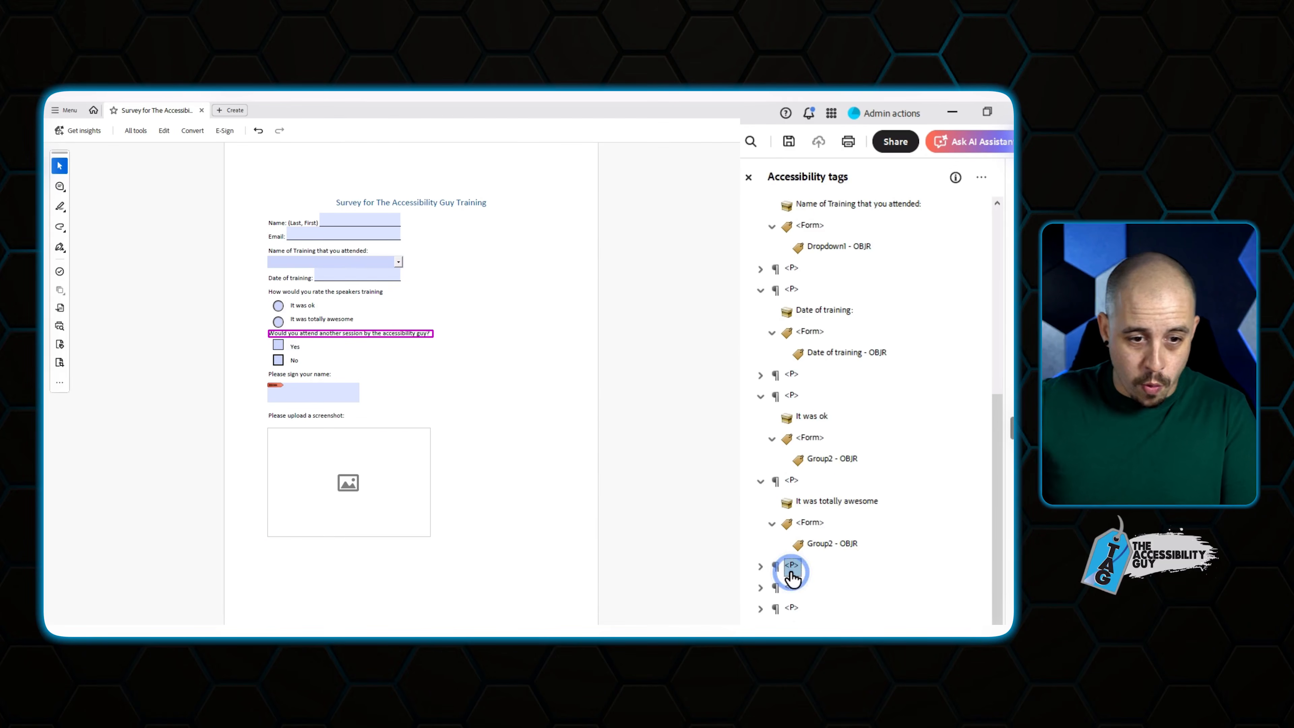
key("Right")
key("Down")
key("Down")
key("Right")
key("Down")
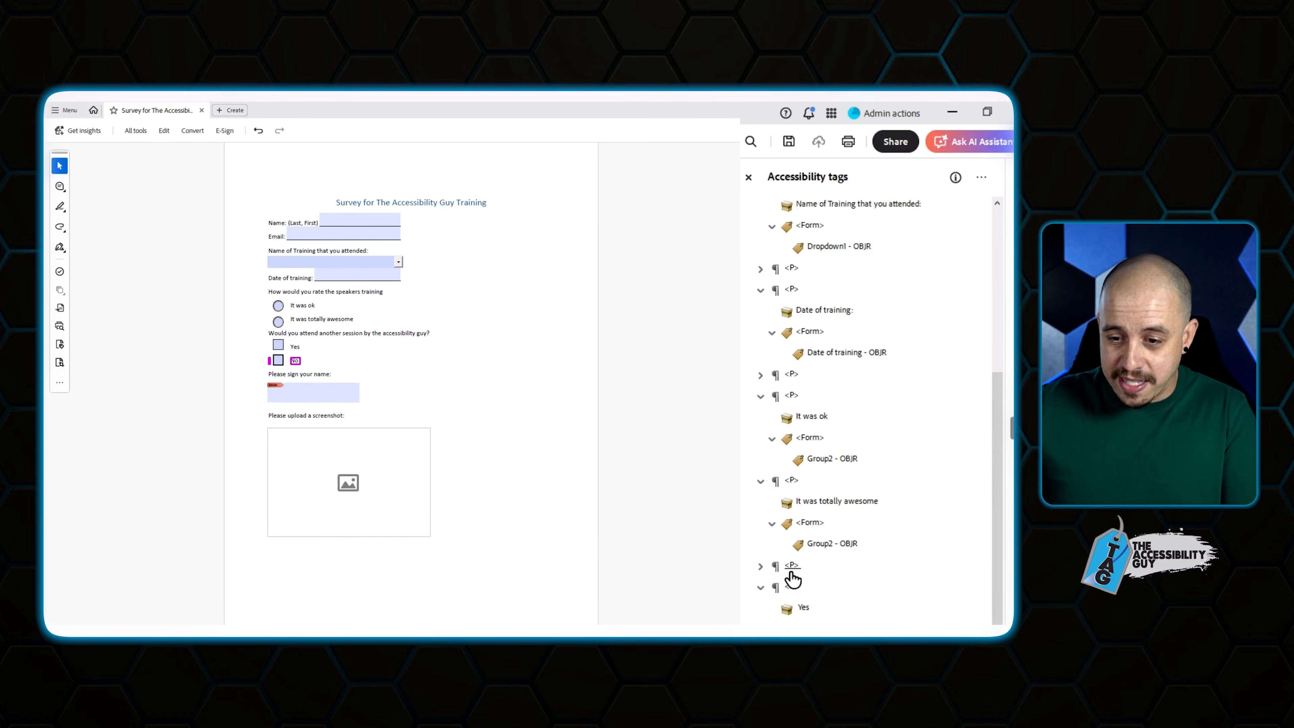
scroll(825, 545, "down", 1)
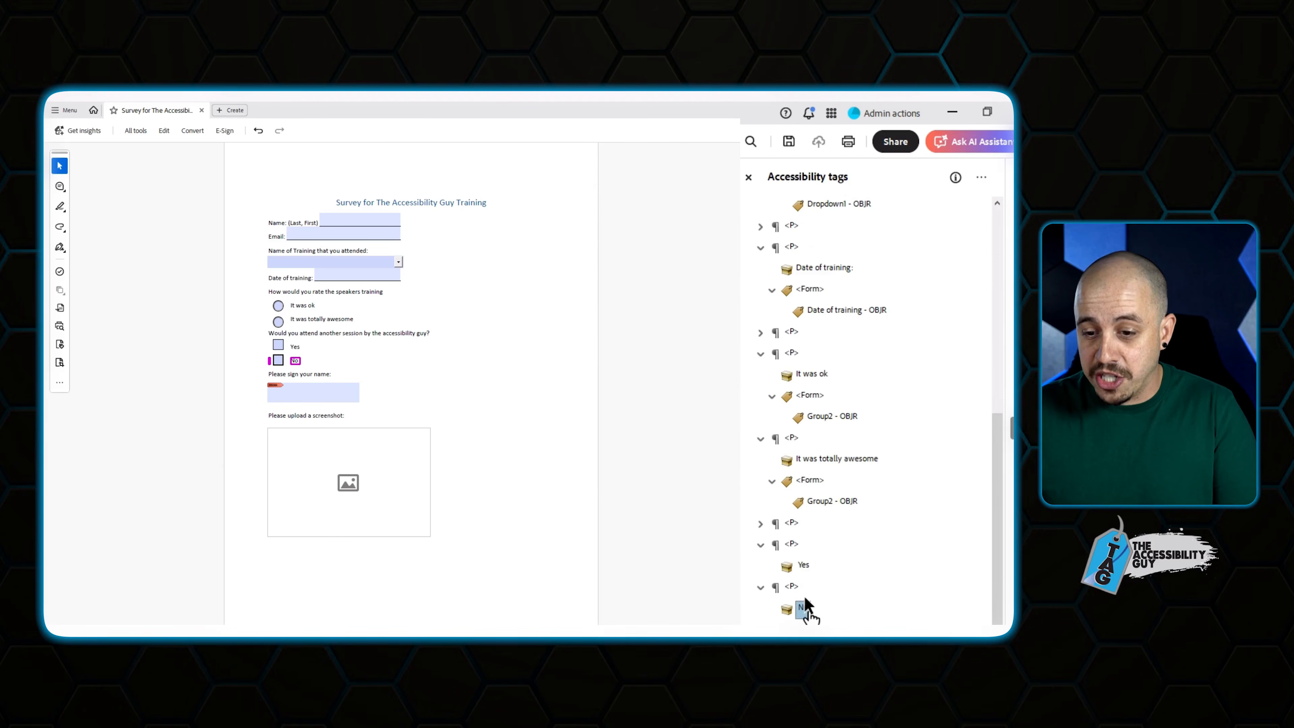
right_click(808, 564)
left_click(896, 188)
left_click(512, 385)
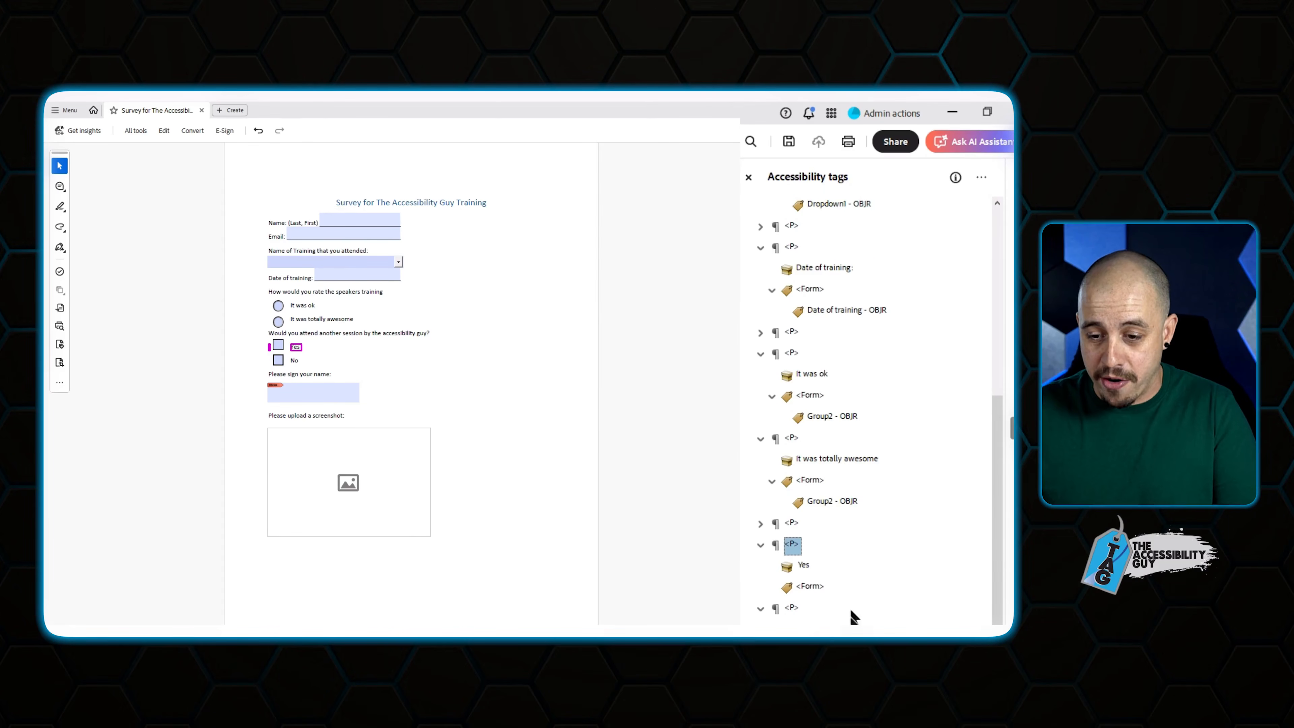
Add a Form tag under No and place Check Box3 inside the Yes Form tag.
right_click(792, 608)
left_click(862, 249)
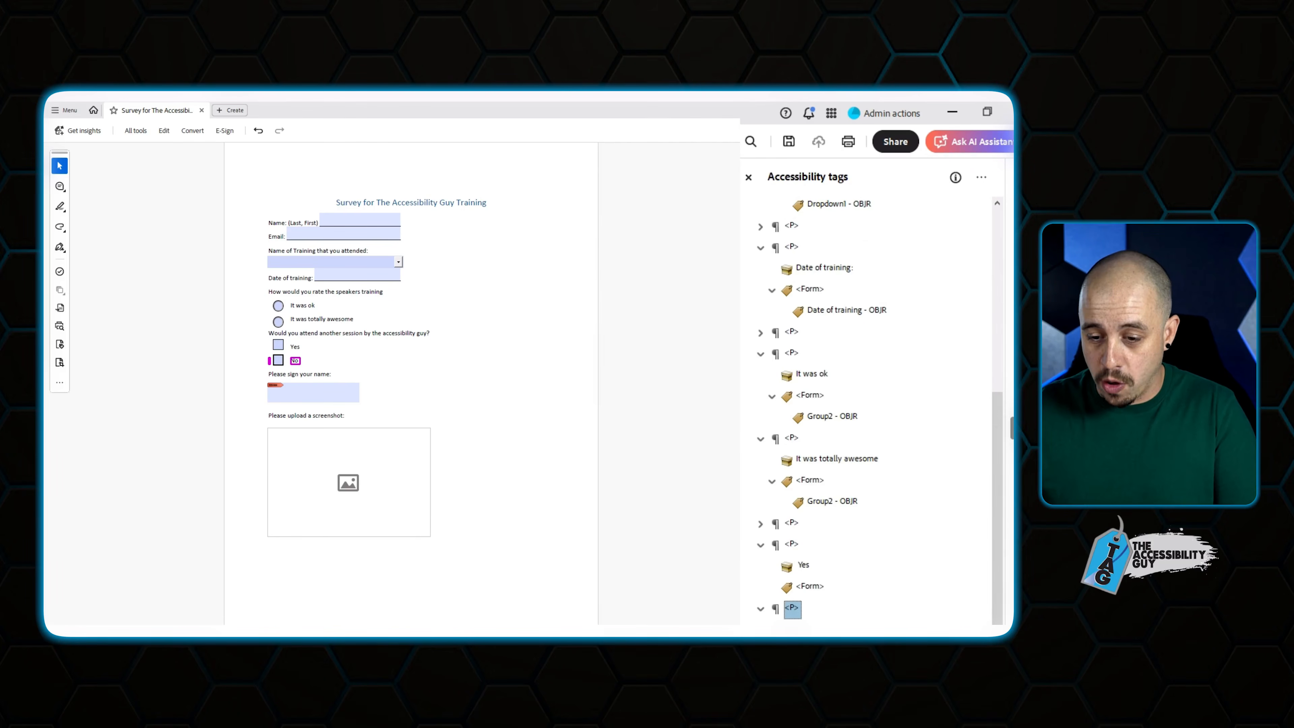
scroll(866, 411, "down", 1)
left_click(833, 632)
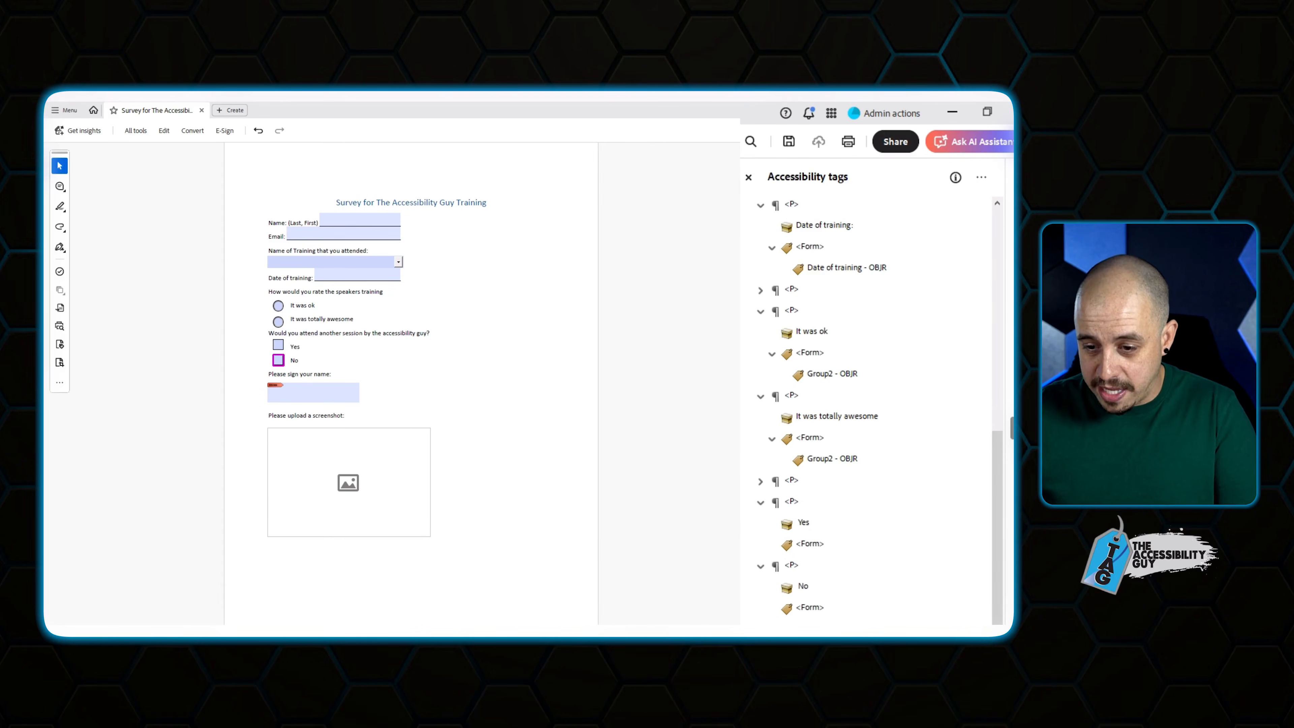
left_click_drag(810, 613, 821, 618)
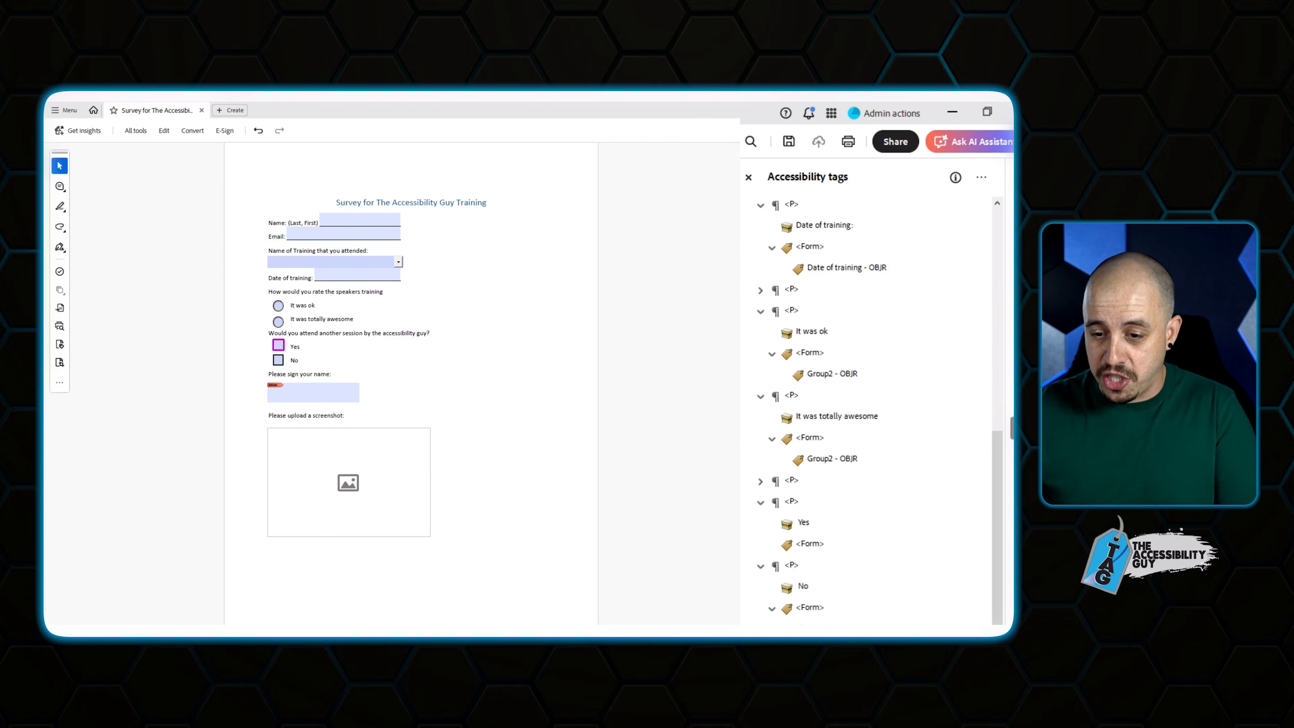
left_click_drag(816, 543, 815, 535)
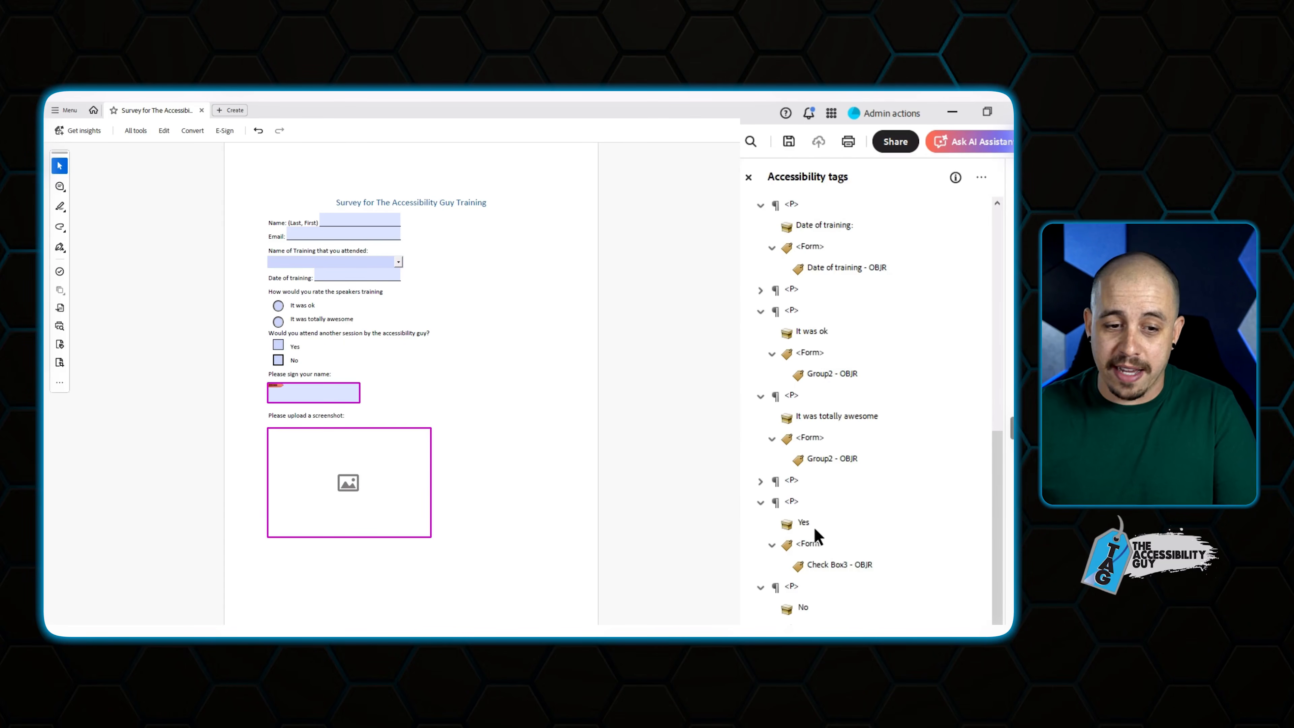
Add a Form tag in the No paragraph for Check Box4.
key("Up")
key("Up")
key("Up")
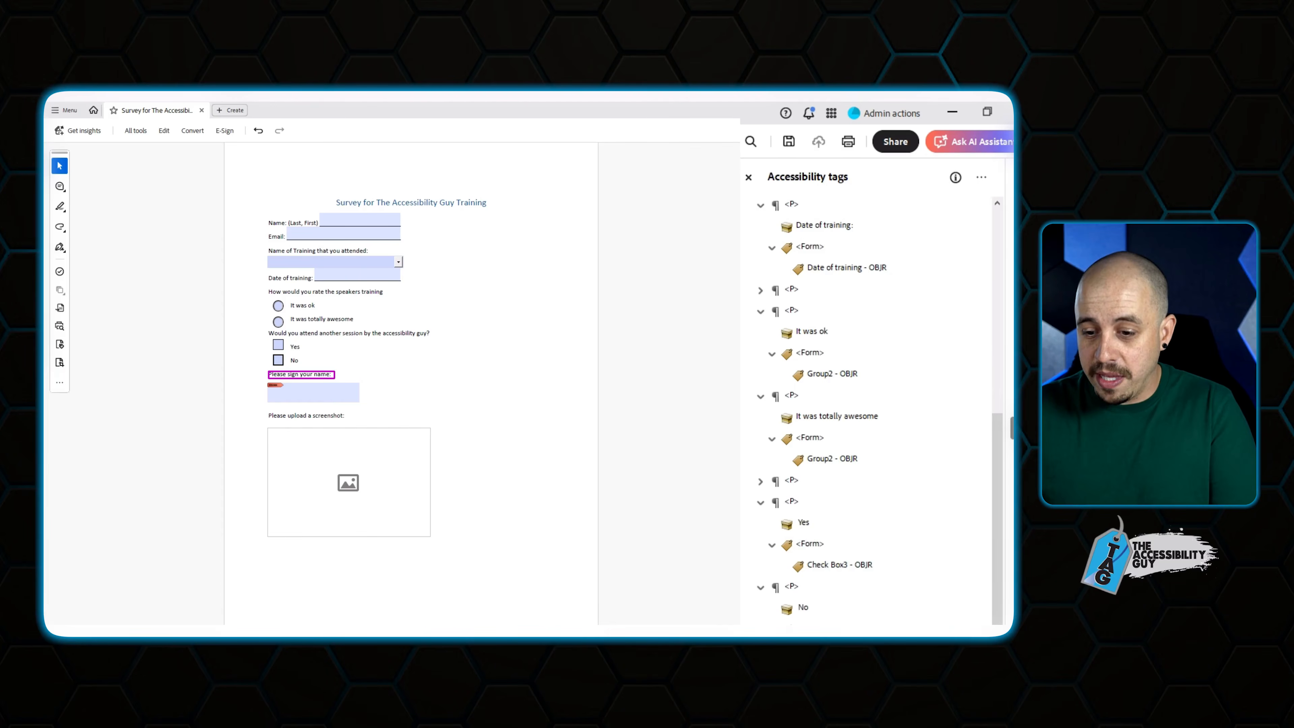
right_click(824, 545)
left_click(909, 316)
key("Return")
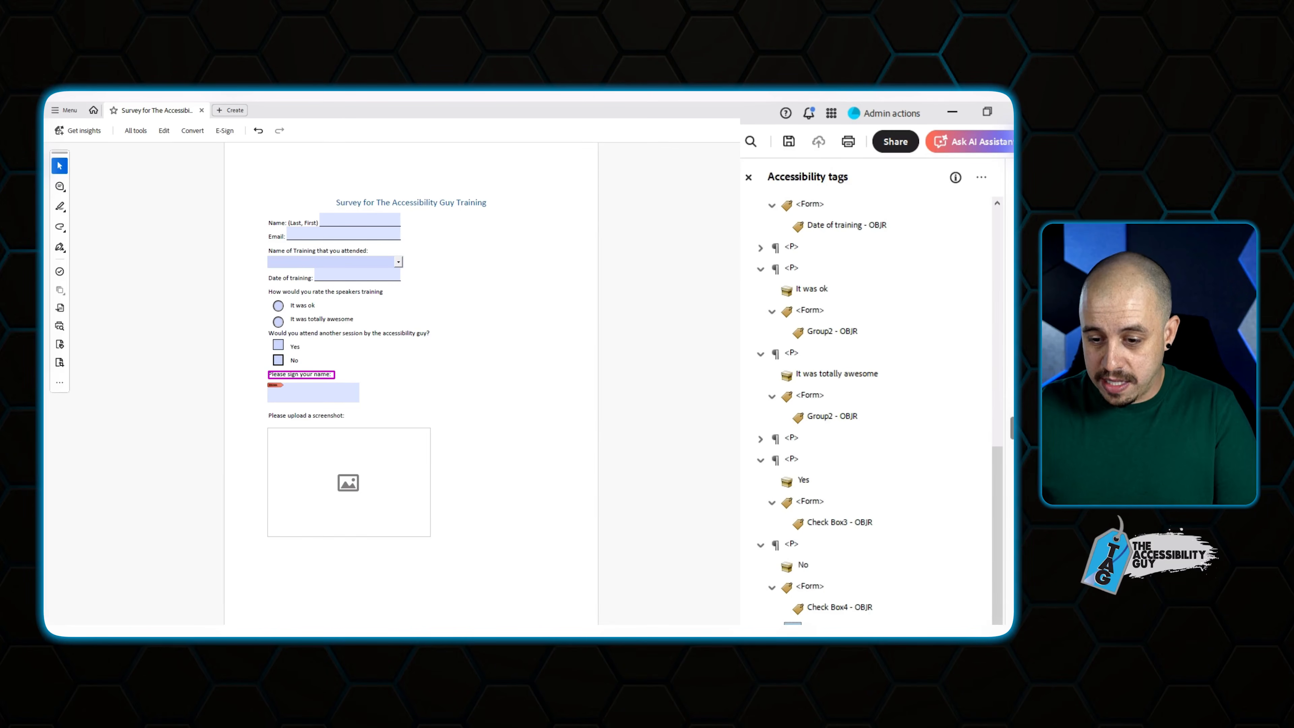
Add a Form tag under the screenshot prompt paragraph for the image field.
key("Down")
key("Down")
key("Down")
key("Down")
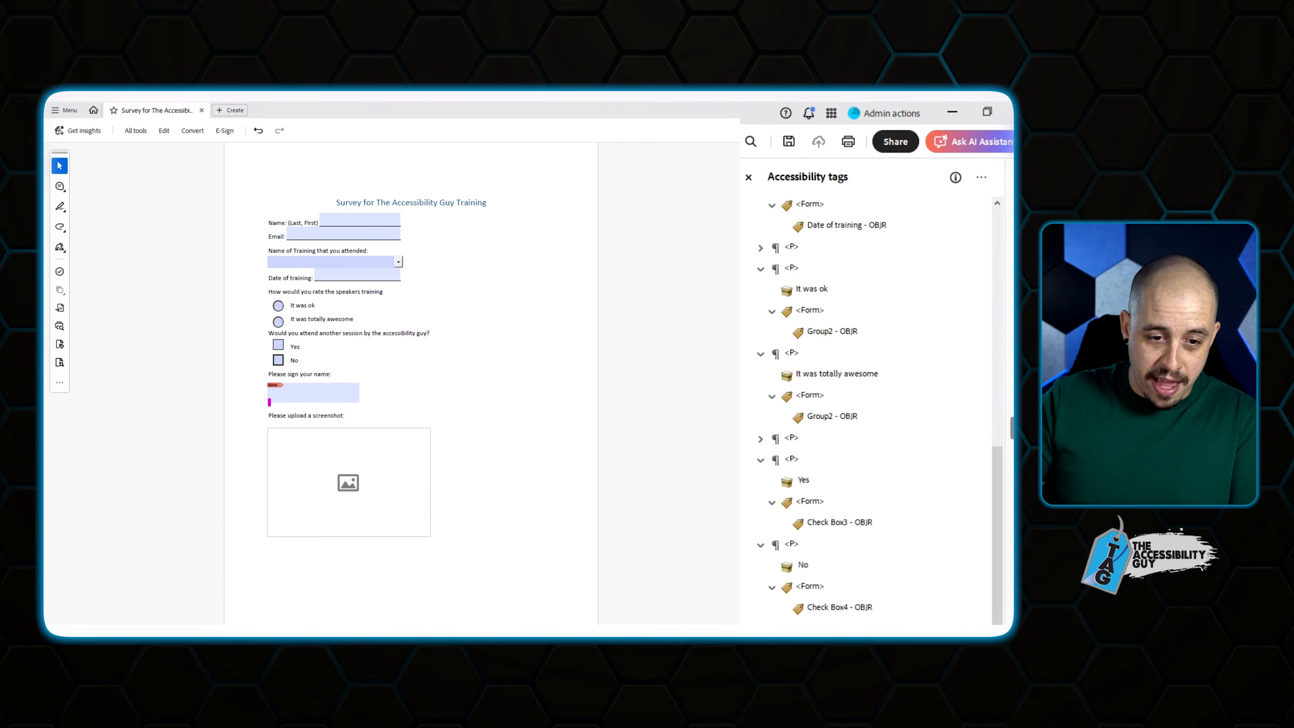
key("Down")
key("Up")
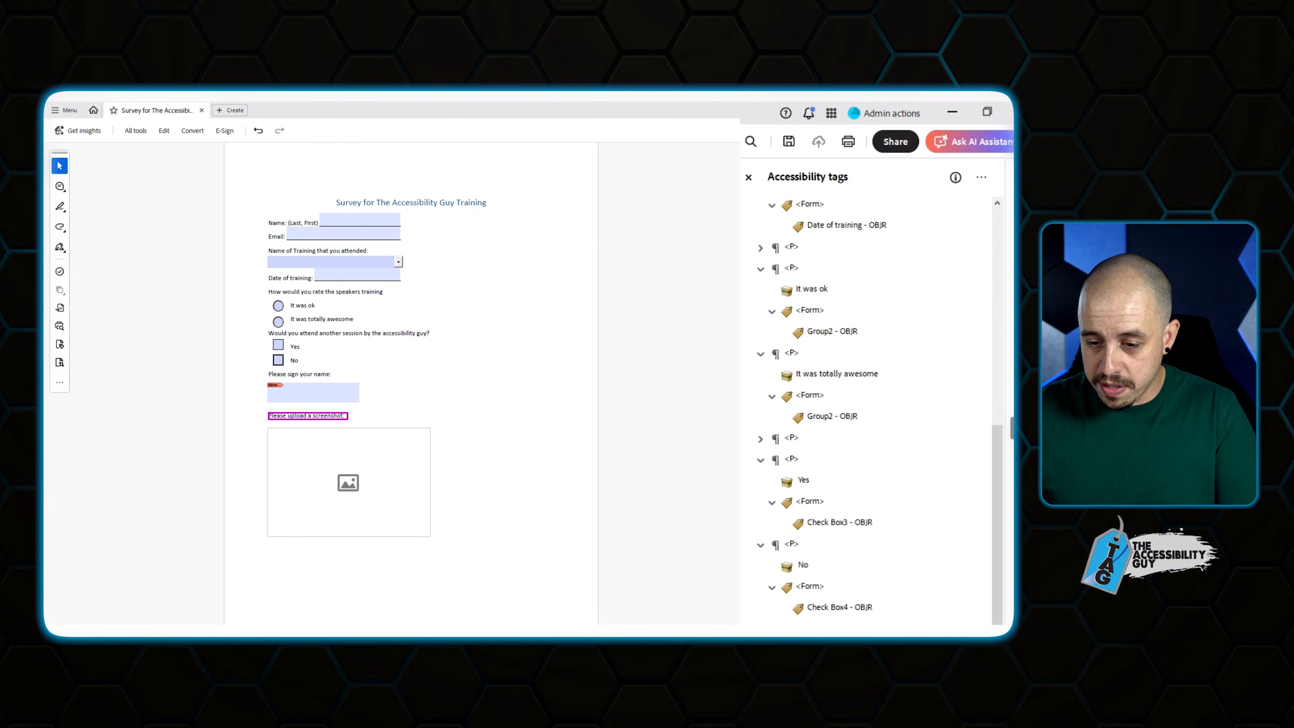
key("shift+F10")
left_click(890, 404)
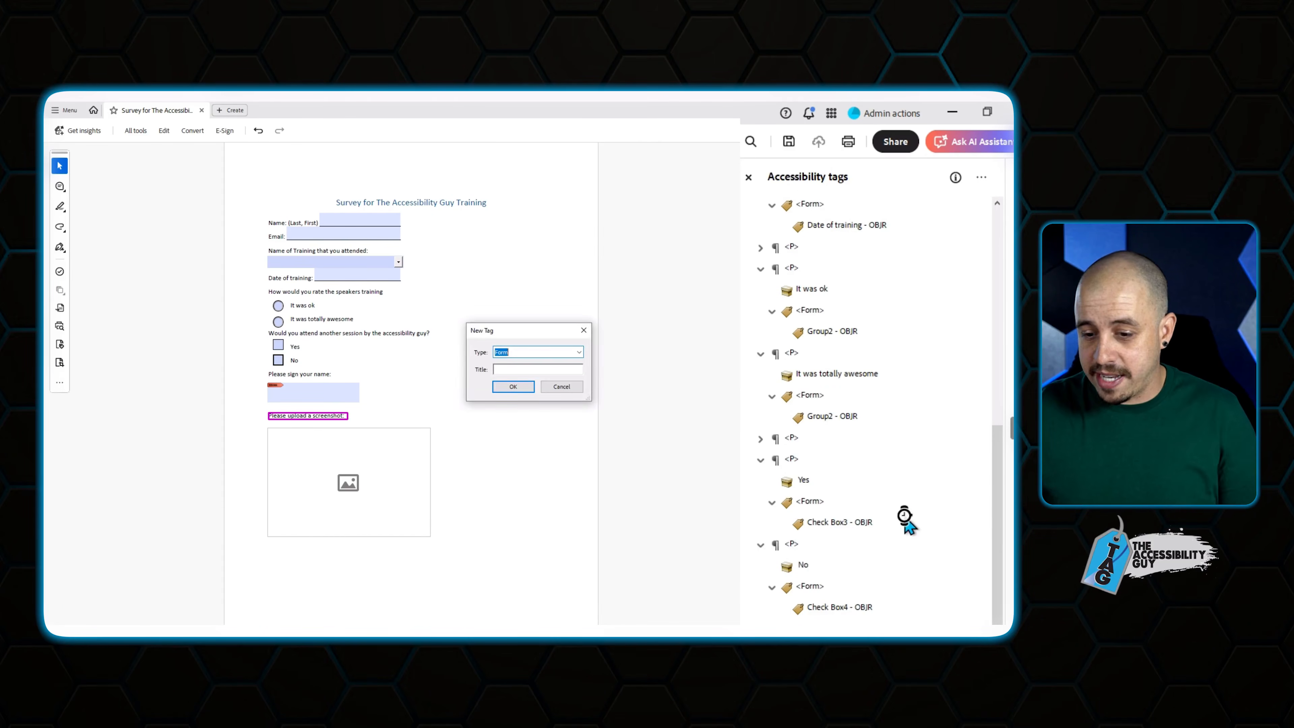
key("Return")
scroll(915, 623, "down", 1)
key("Down")
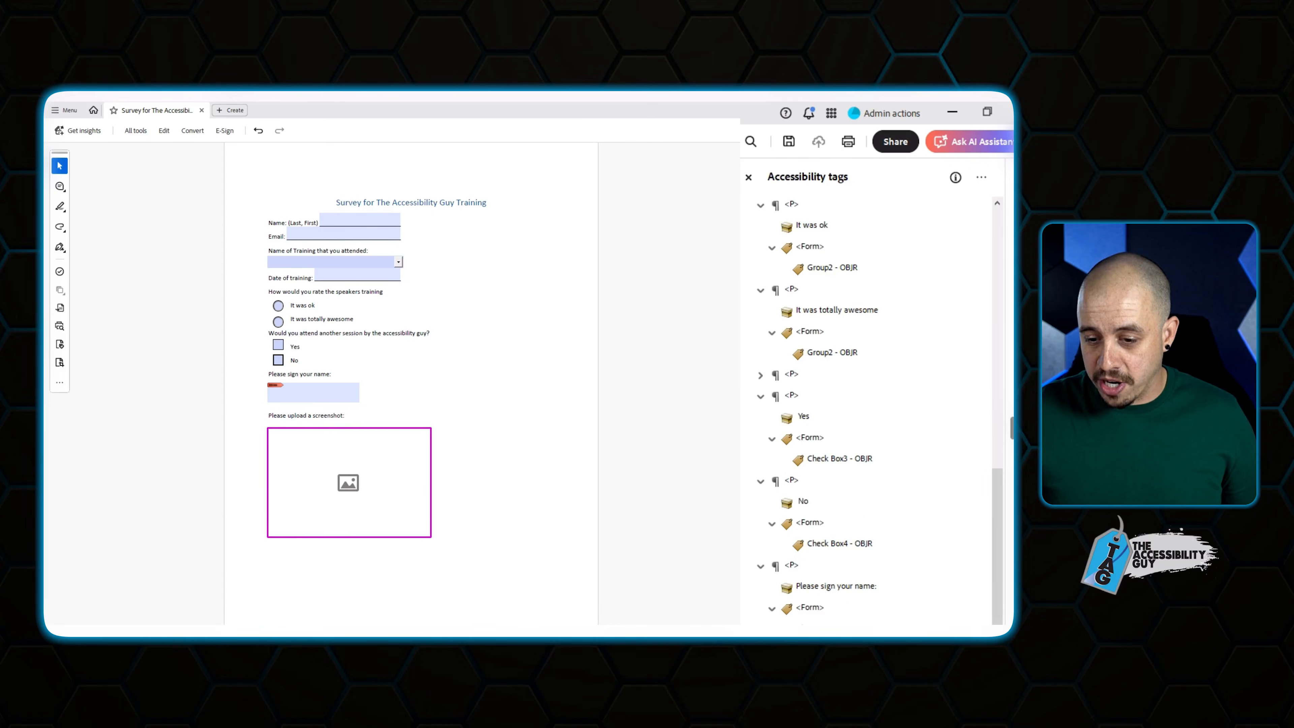
key("Down")
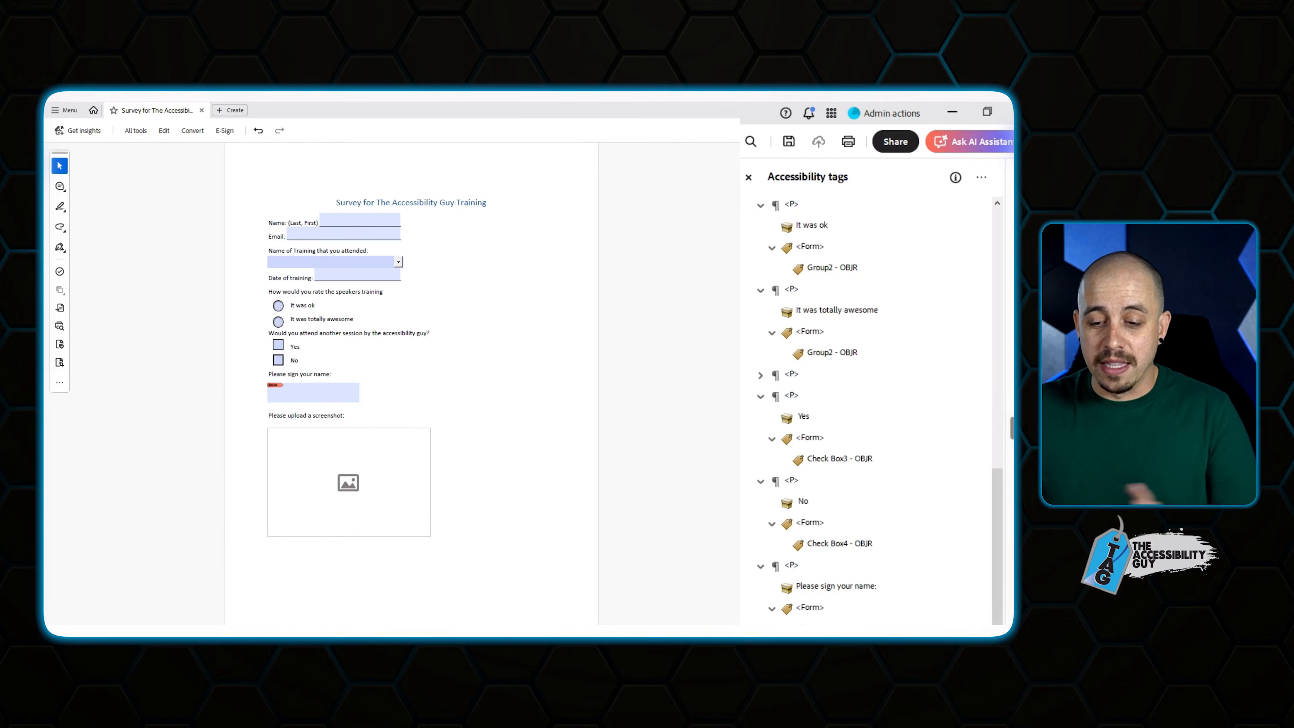
key("Delete")
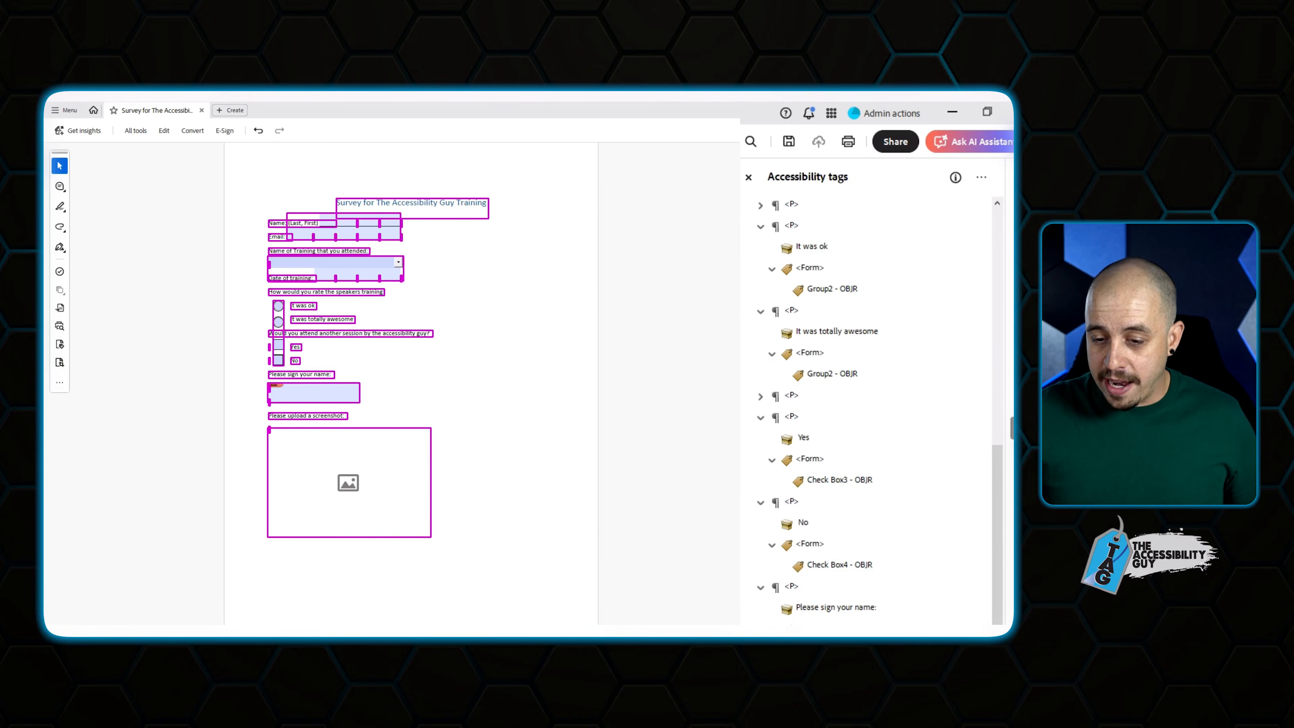
Change the signature field's stray tag to an artifact.
left_click(793, 629)
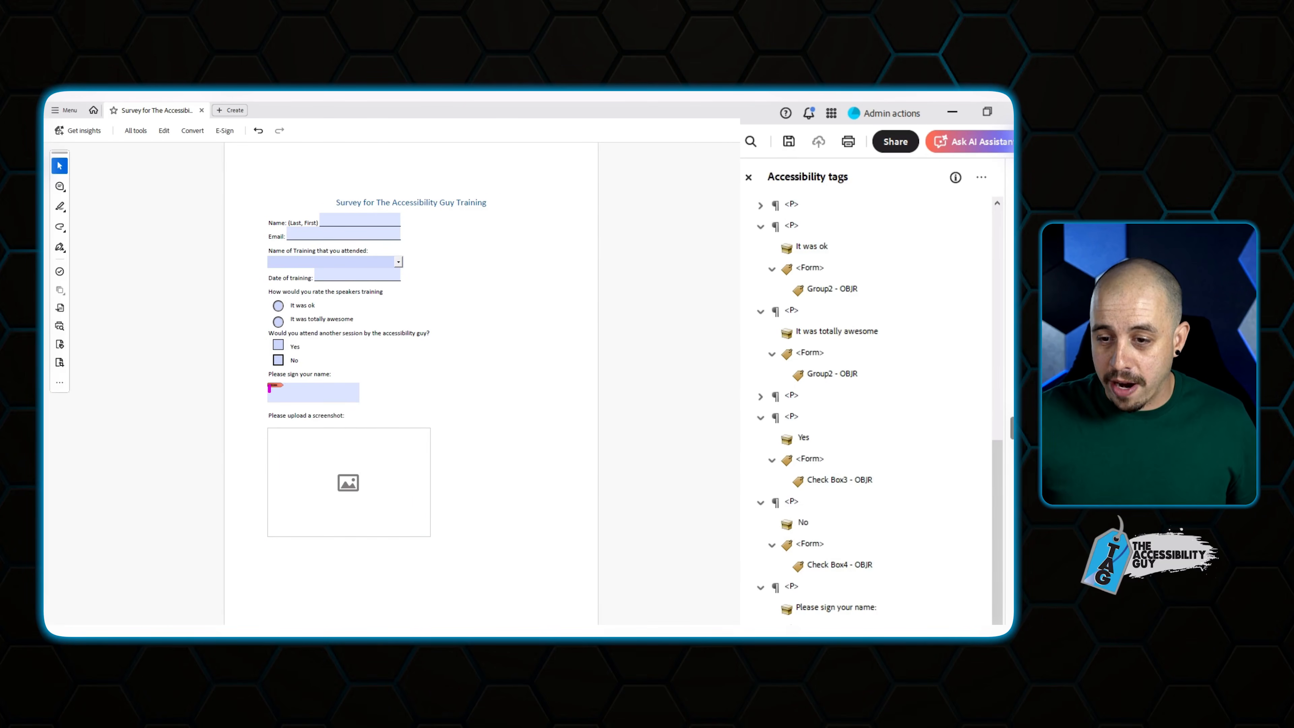
scroll(866, 410, "down", 1)
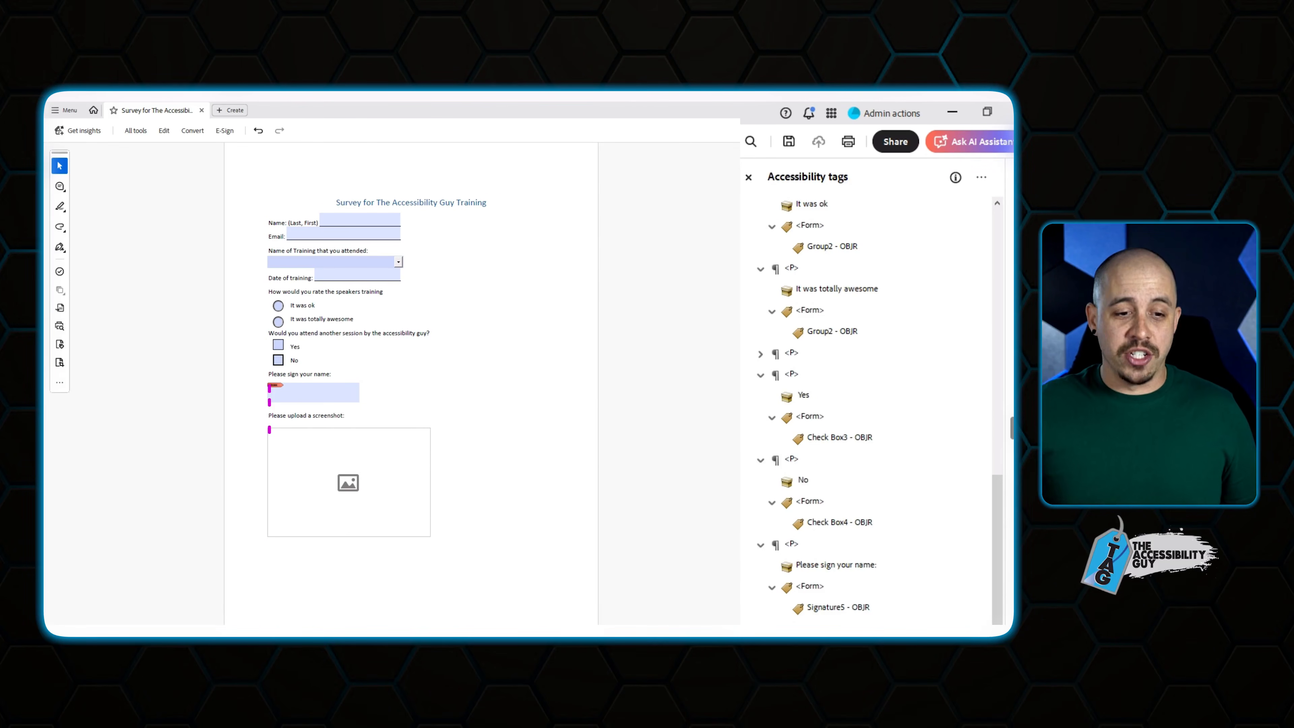
right_click(796, 611)
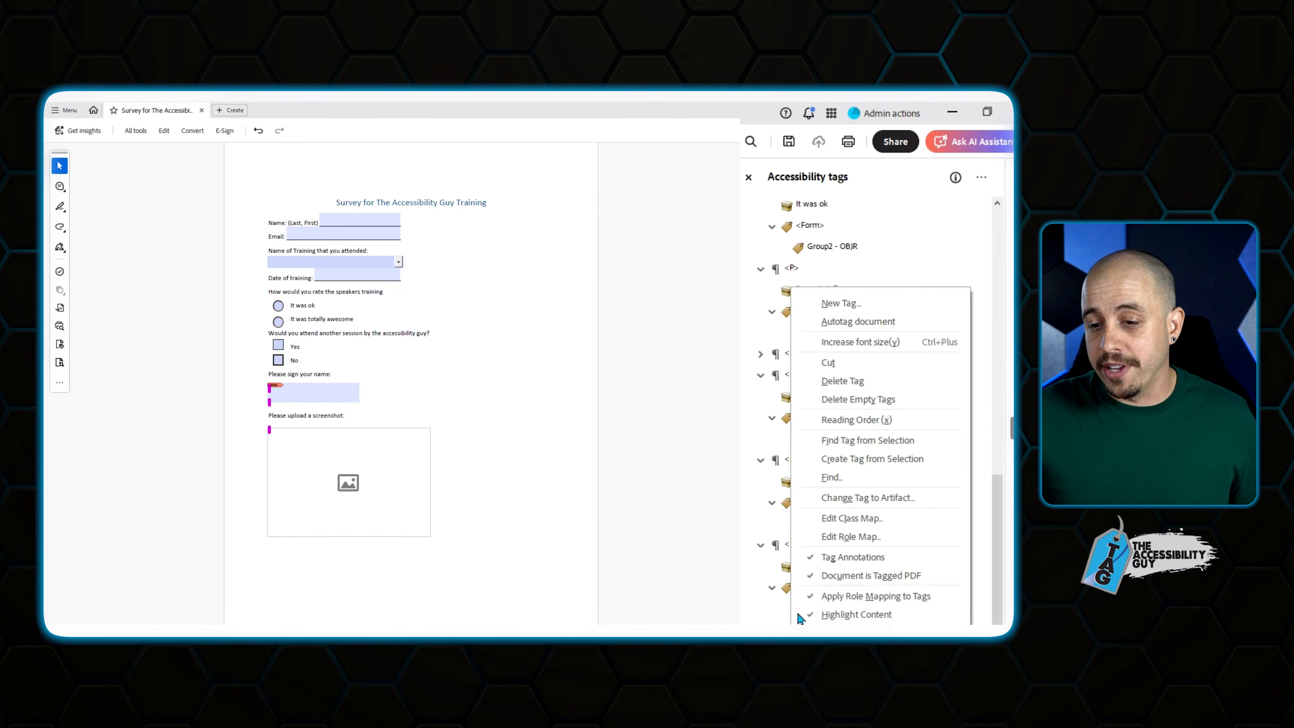
left_click(858, 495)
left_click(517, 406)
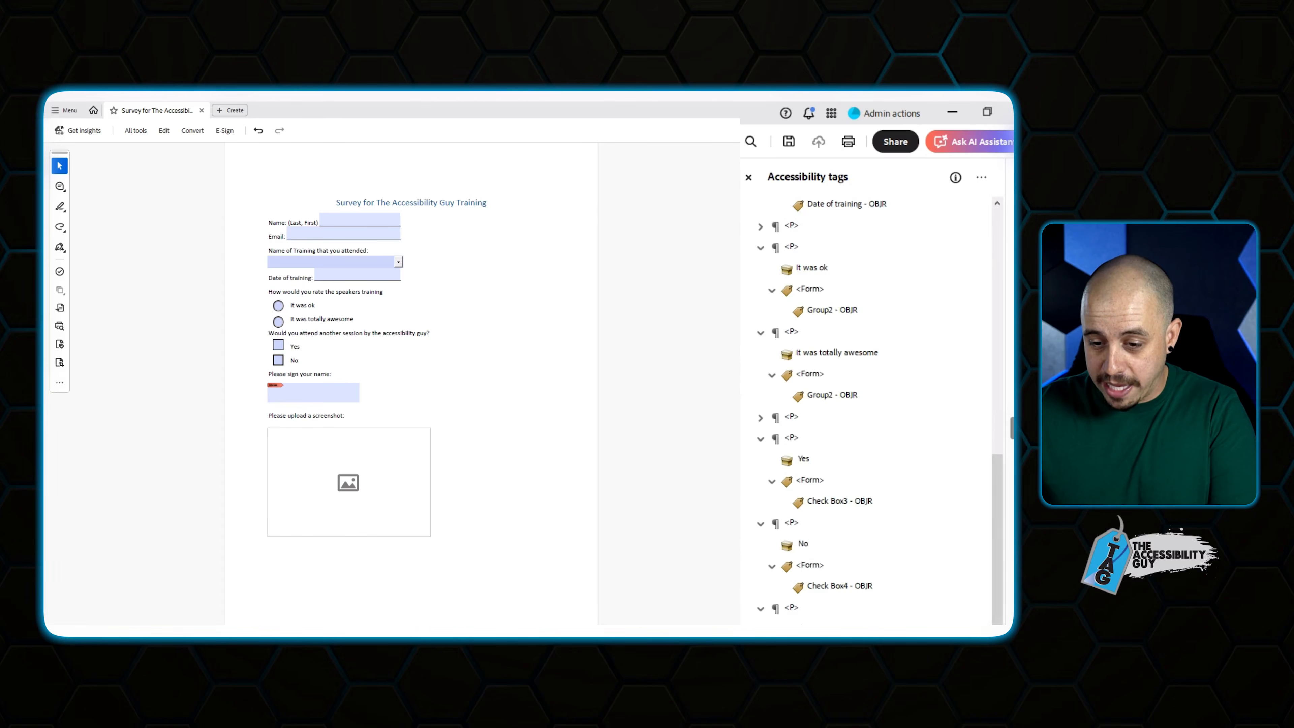
key("Delete")
key("Delete")
key("Delete")
Collapse and re-expand the Document tag to list its child tags.
scroll(898, 443, "up", 6)
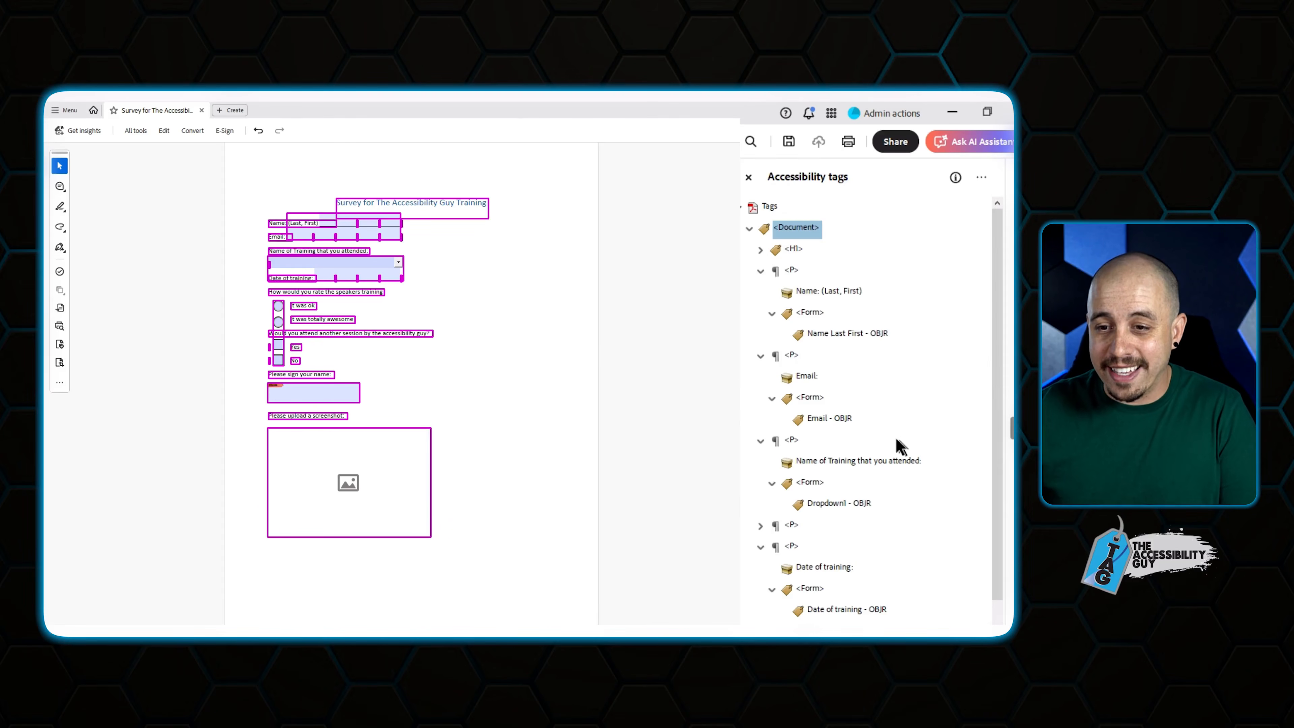
left_click(792, 248)
key("Down")
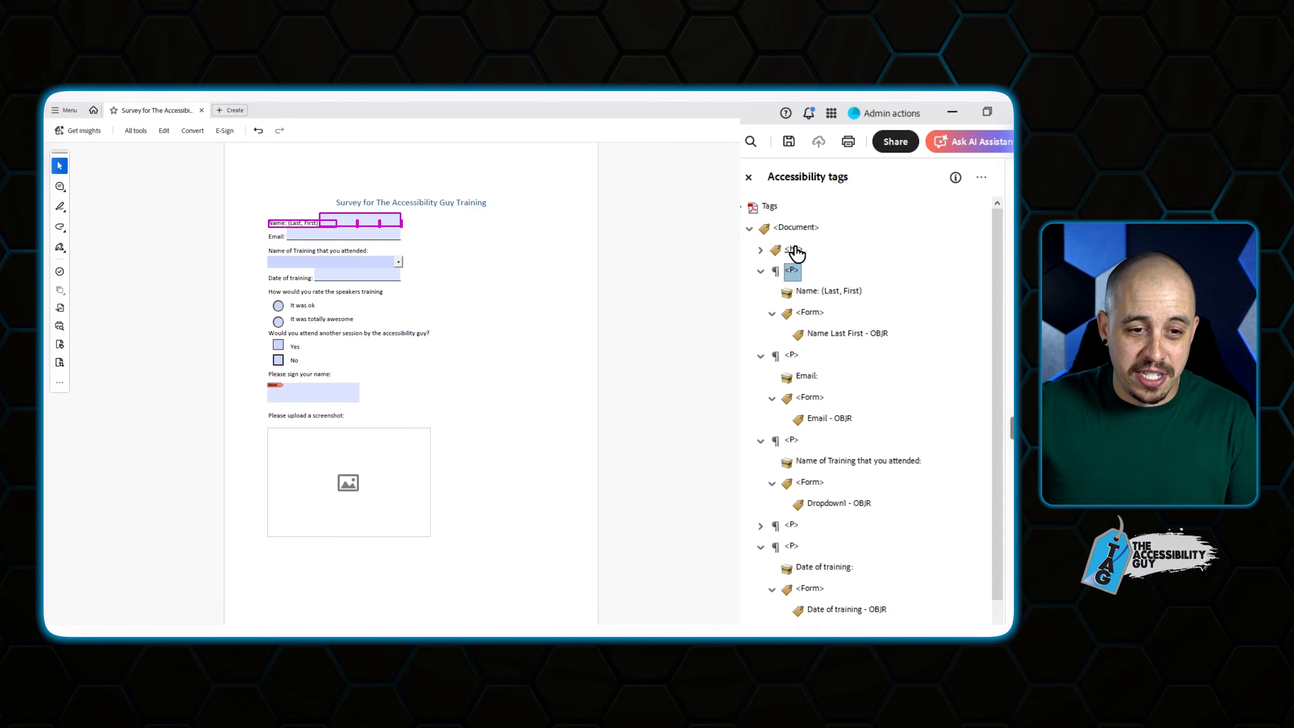
key("Left")
key("Down")
key("Down")
key("Down")
key("Down")
key("Up")
key("Up")
key("Up")
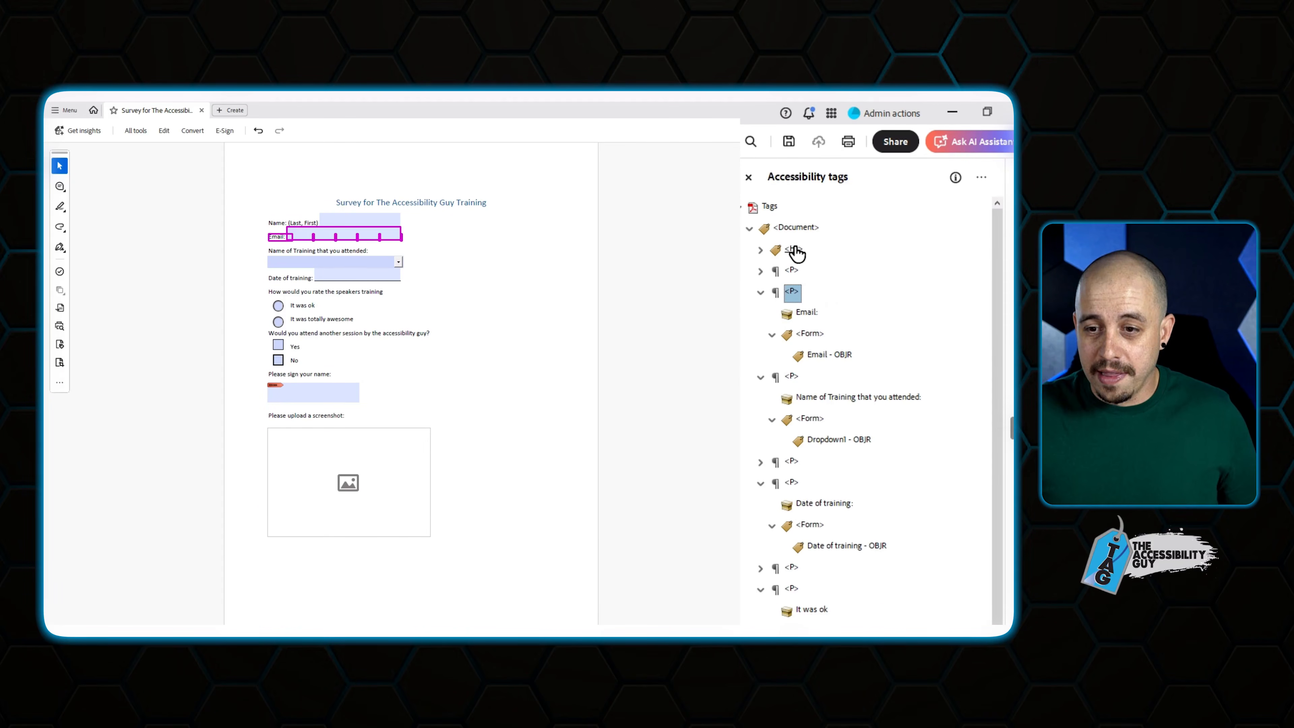
left_click(747, 227)
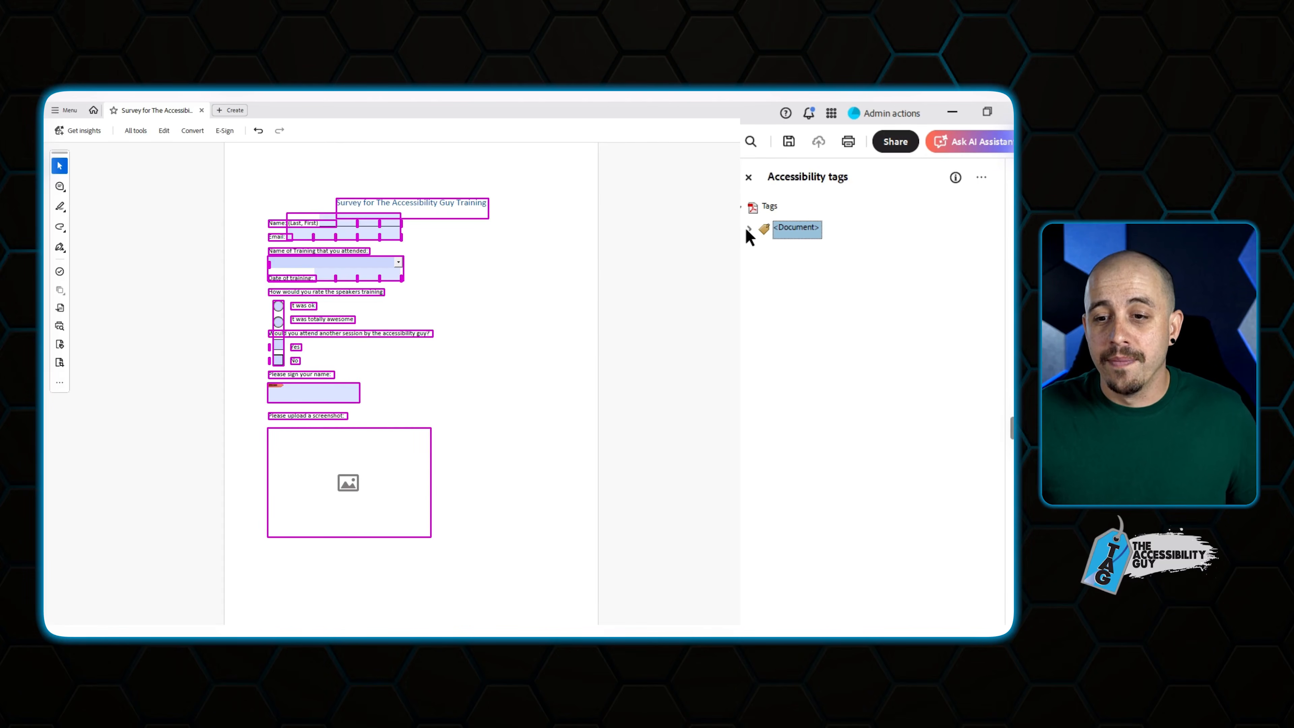
left_click(749, 229)
left_click(748, 230)
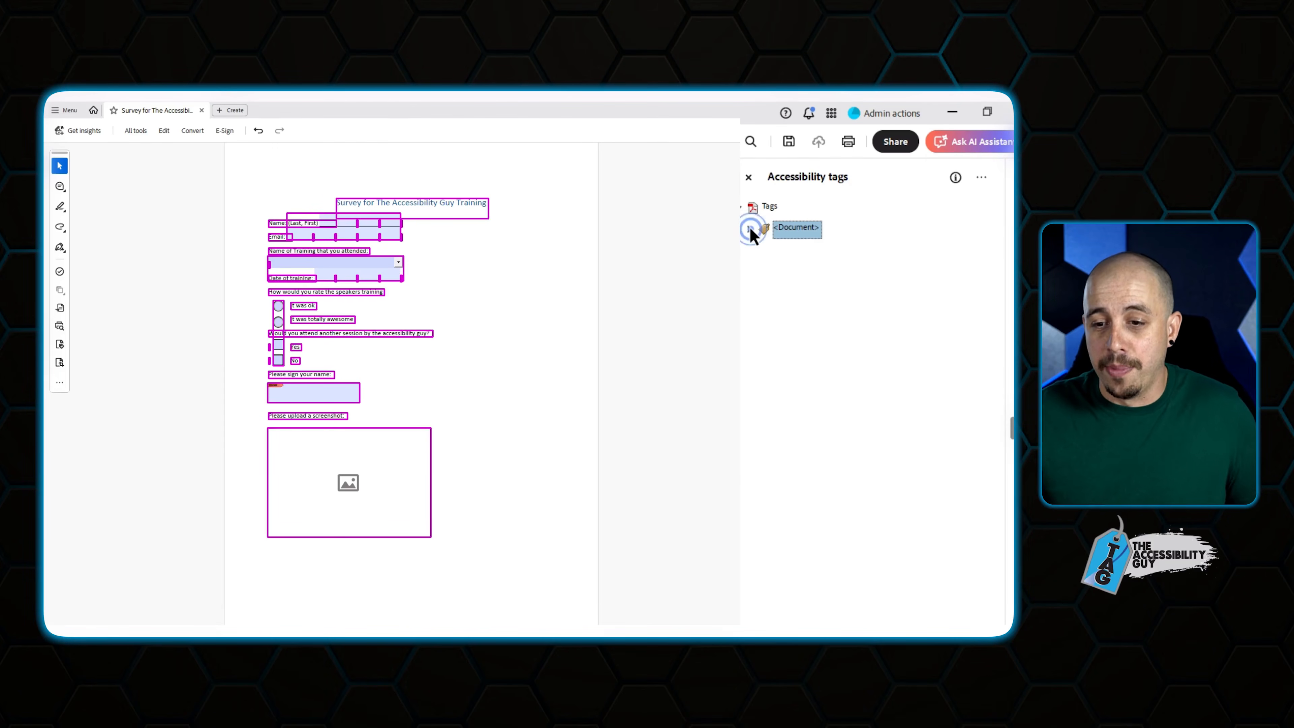
left_click(749, 229)
Change the empty content item in the training paragraph to an artifact.
left_click(794, 249)
key("Down")
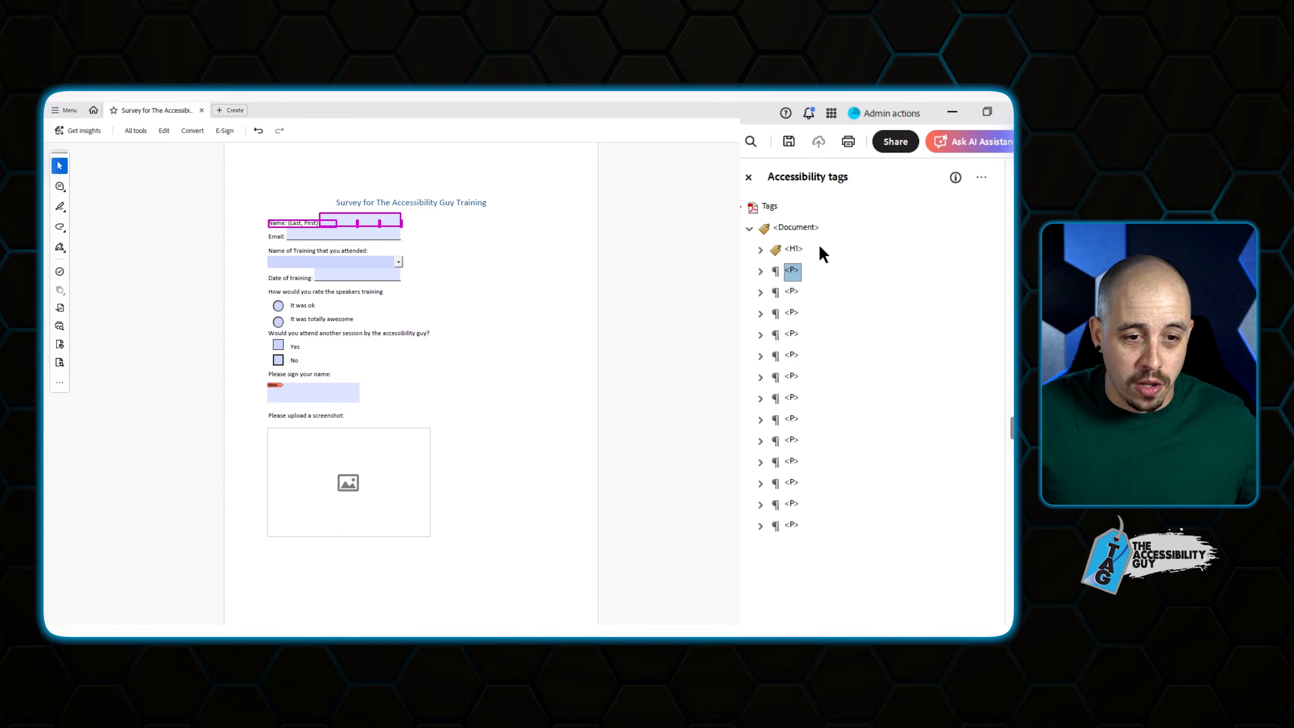
key("Down")
key("Down")
key("Down")
key("Right")
key("Down")
key("Down")
key("Down")
key("Down")
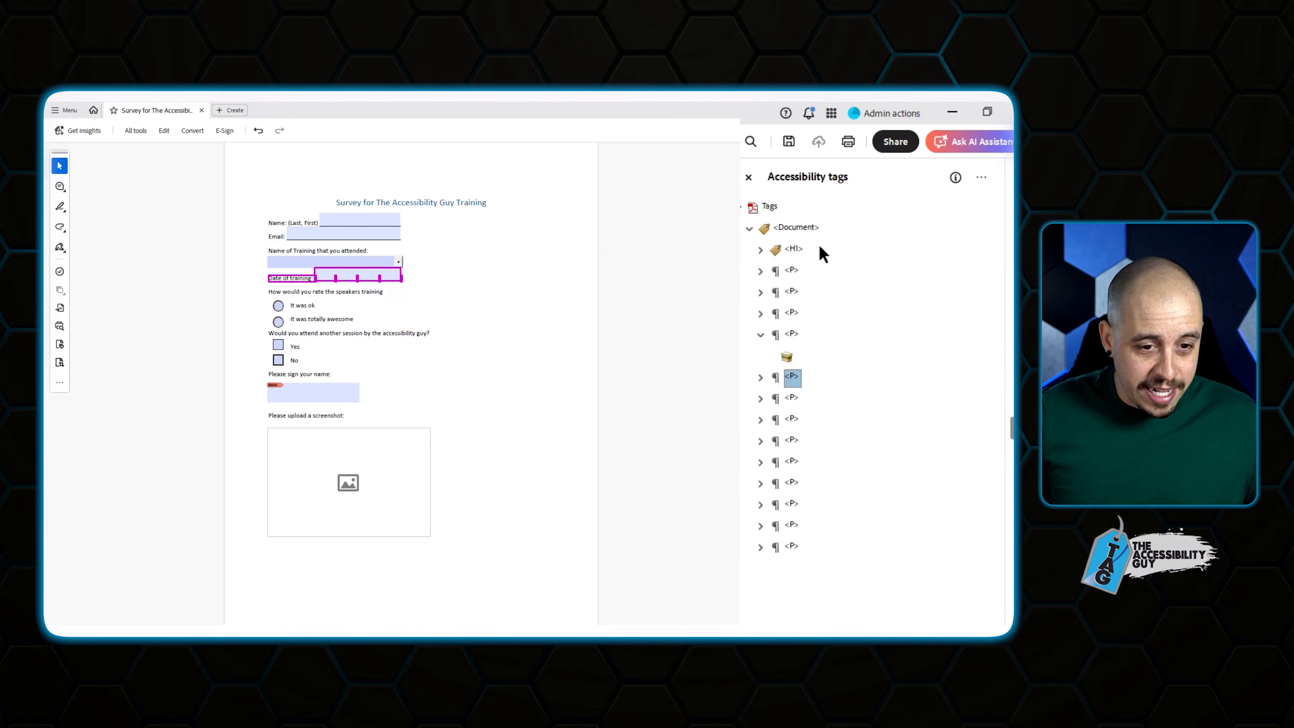
key("Down")
key("Down")
key("Down")
key("Down")
key("Down")
key("Down")
key("Up")
key("Up")
key("Up")
key("Up")
key("Up")
key("Up")
key("Up")
key("Up")
key("Up")
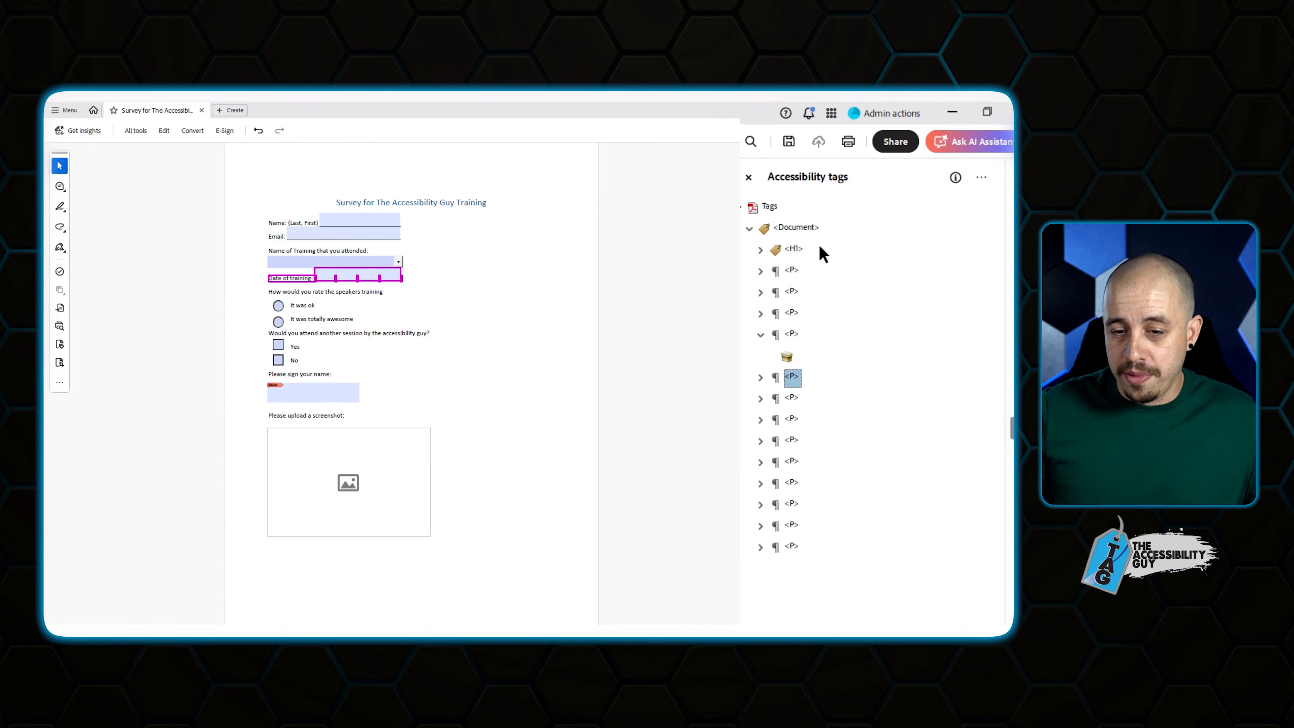
right_click(793, 357)
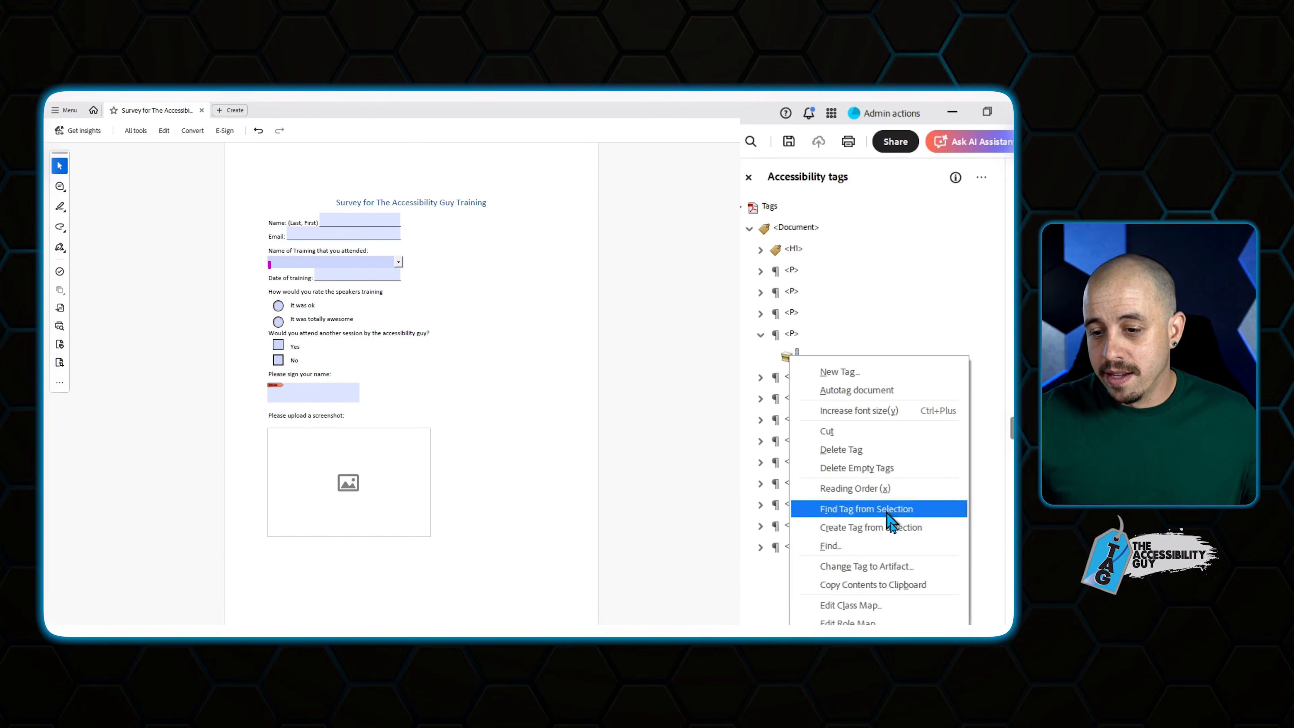
left_click(902, 563)
left_click(523, 411)
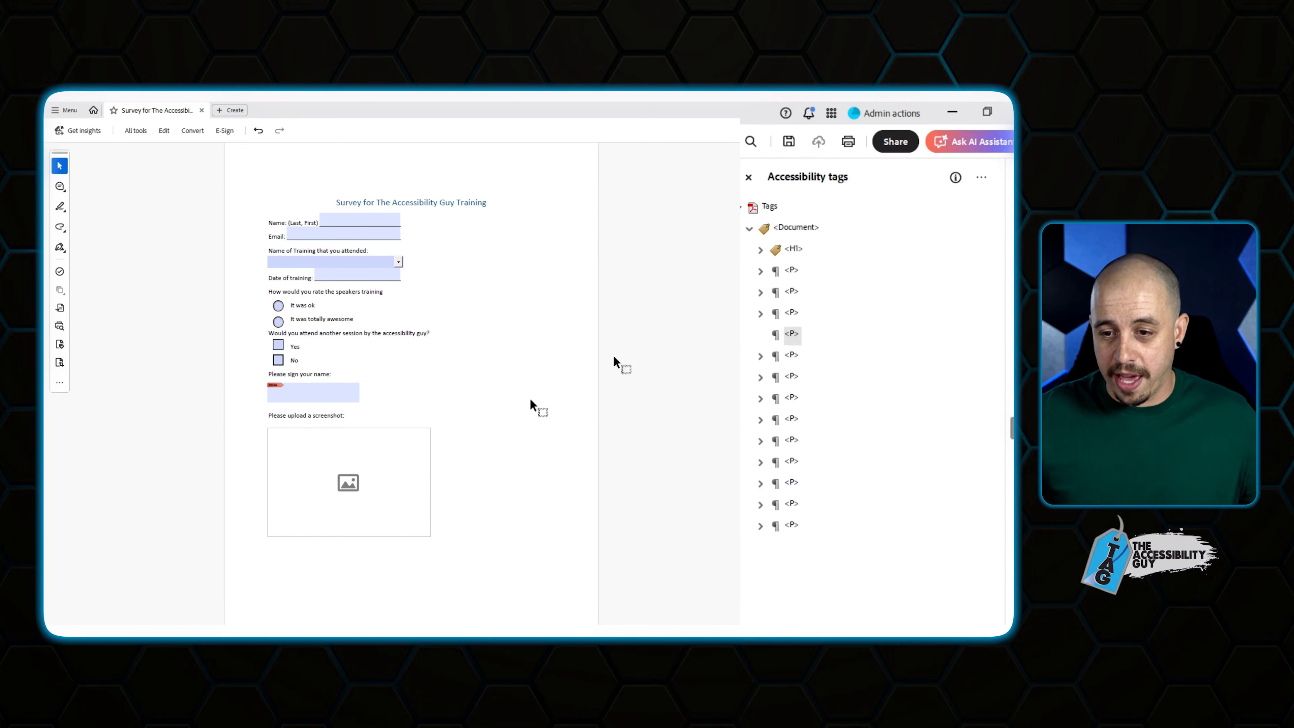
left_click(810, 337)
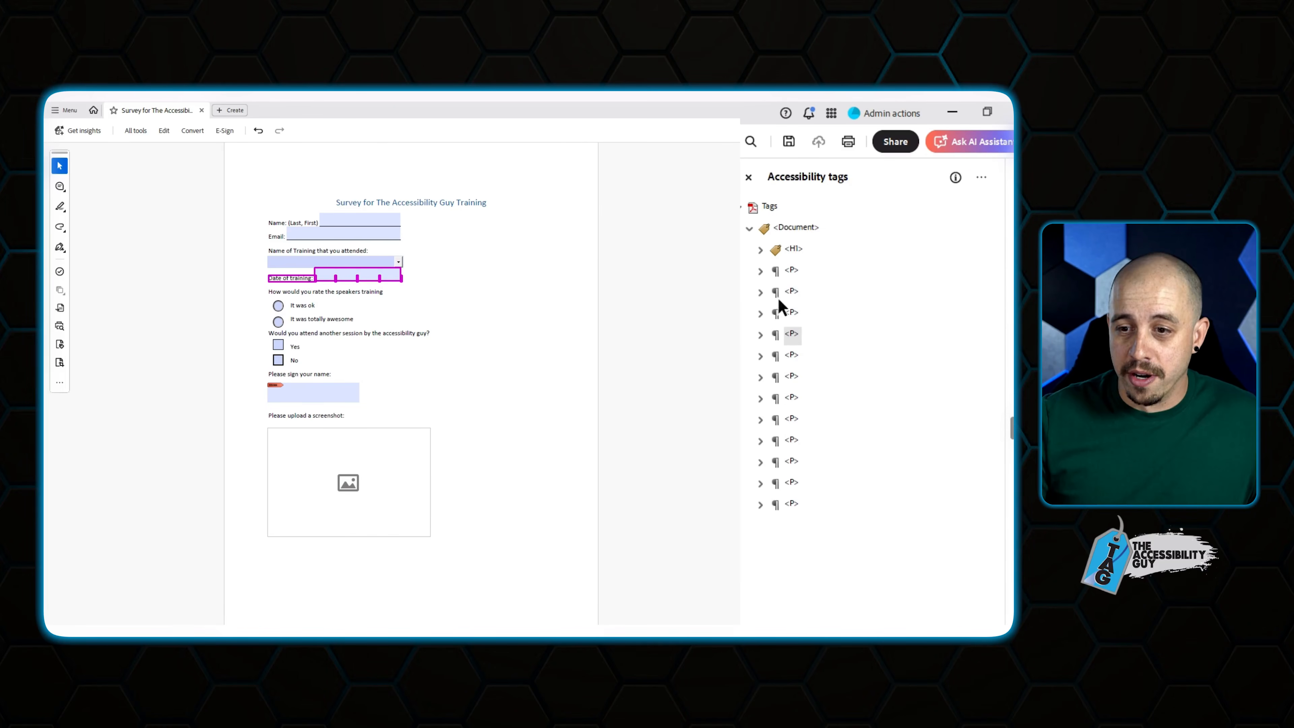
left_click(789, 271)
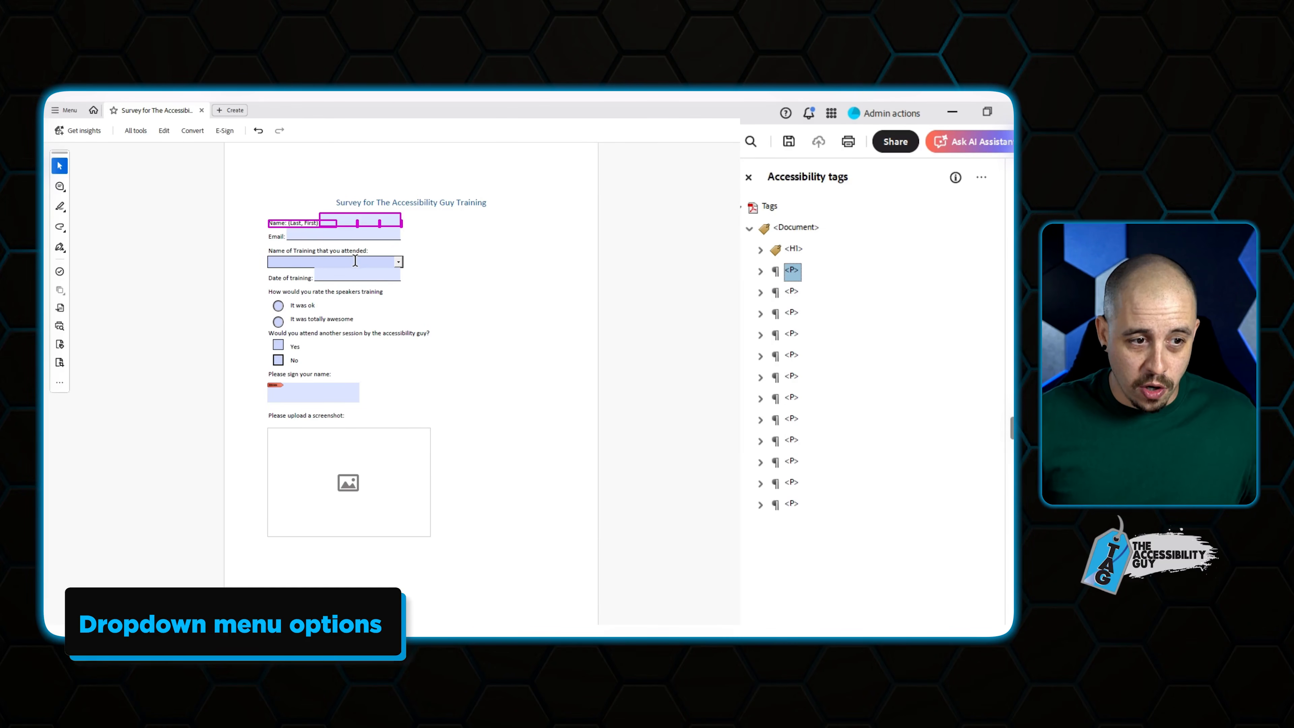
In Prepare a form, open Dropdown1's properties on the Options tab.
left_click(131, 132)
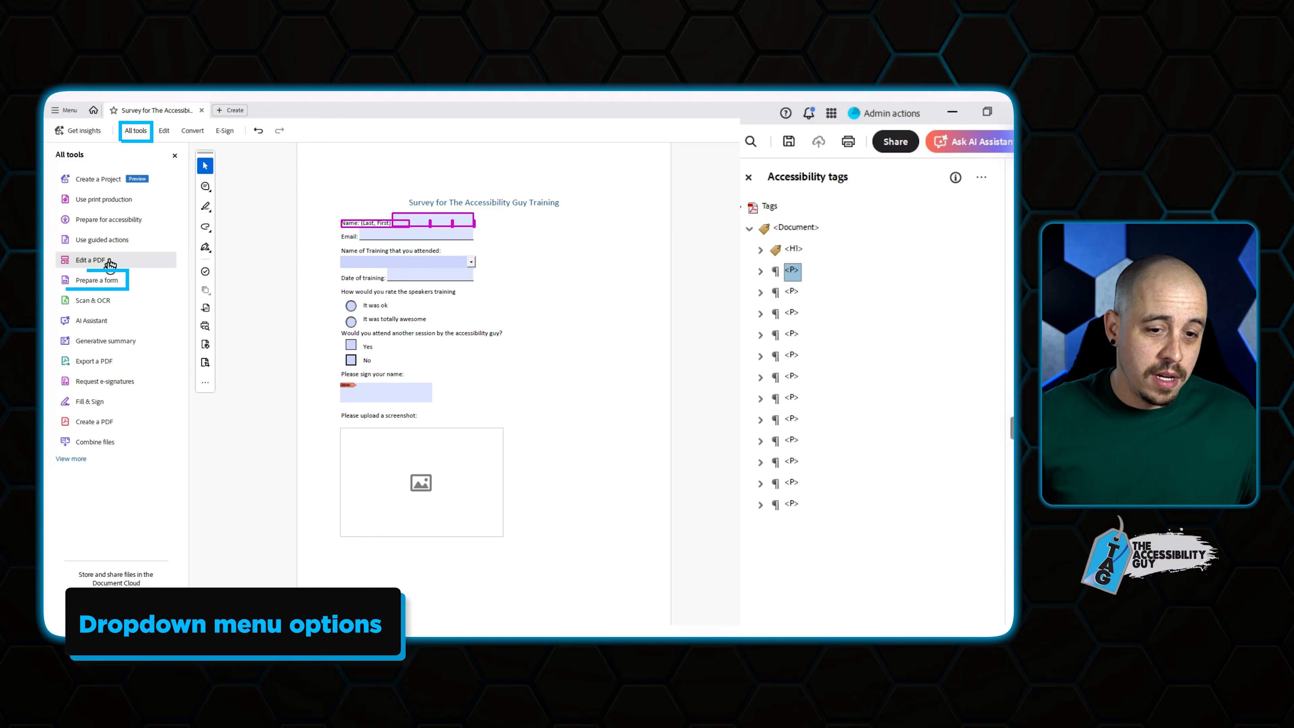
left_click(102, 280)
right_click(469, 270)
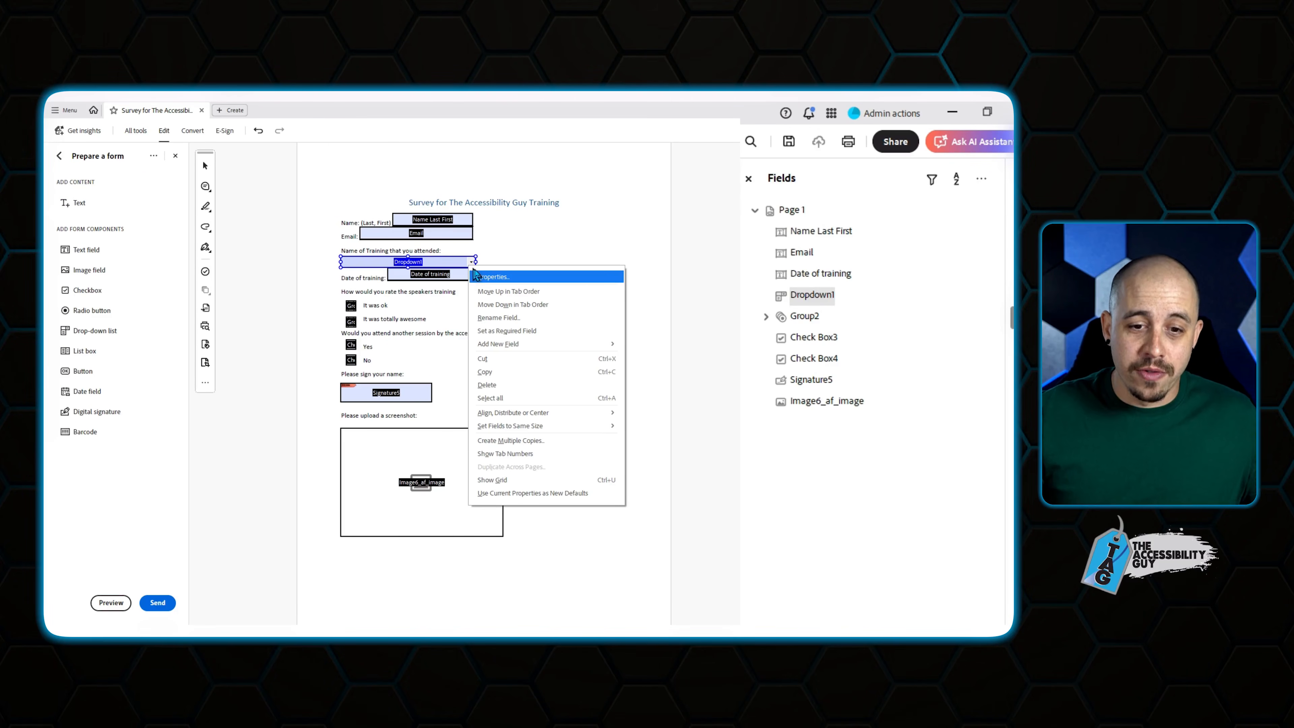
left_click(491, 277)
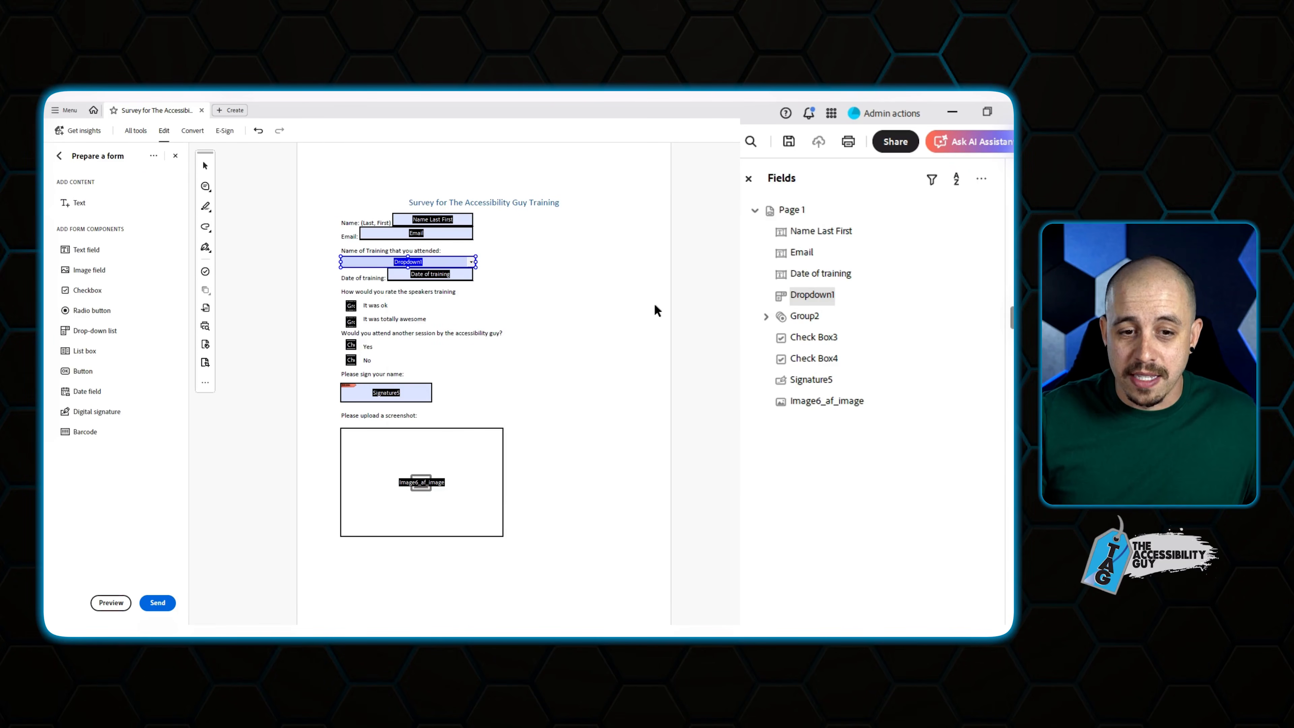
left_click(552, 298)
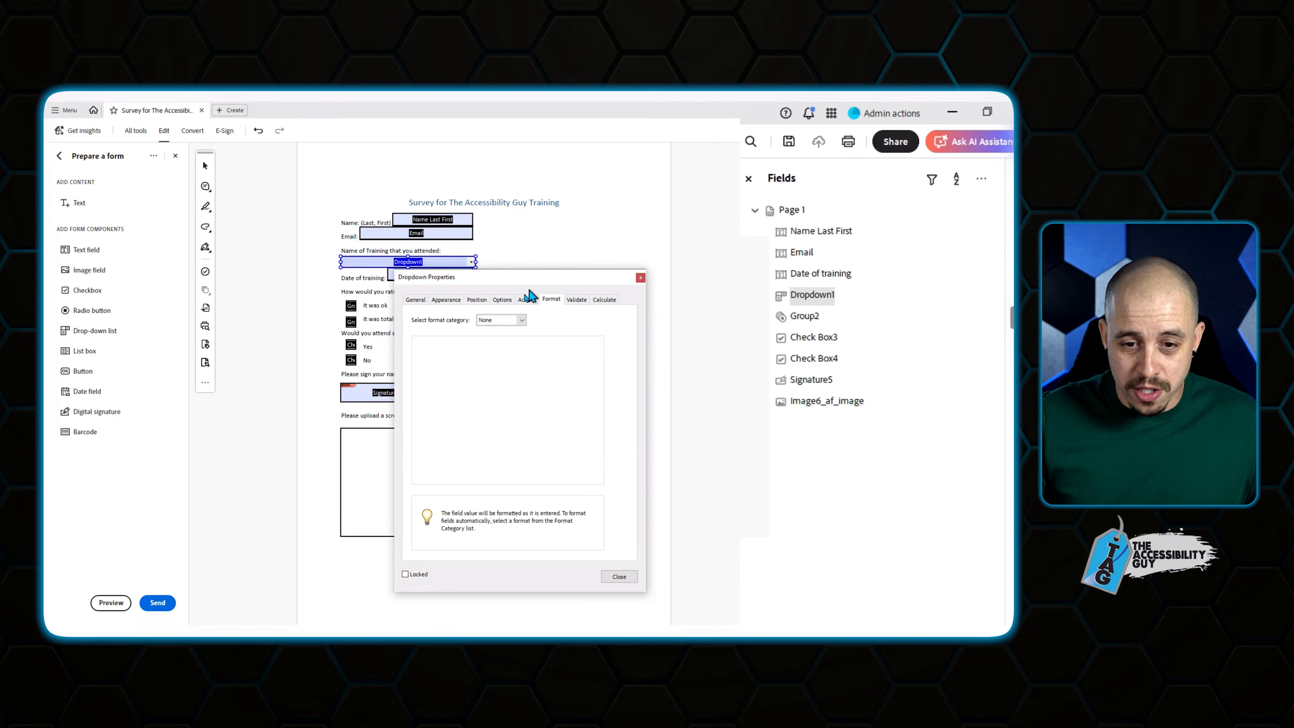
left_click(502, 299)
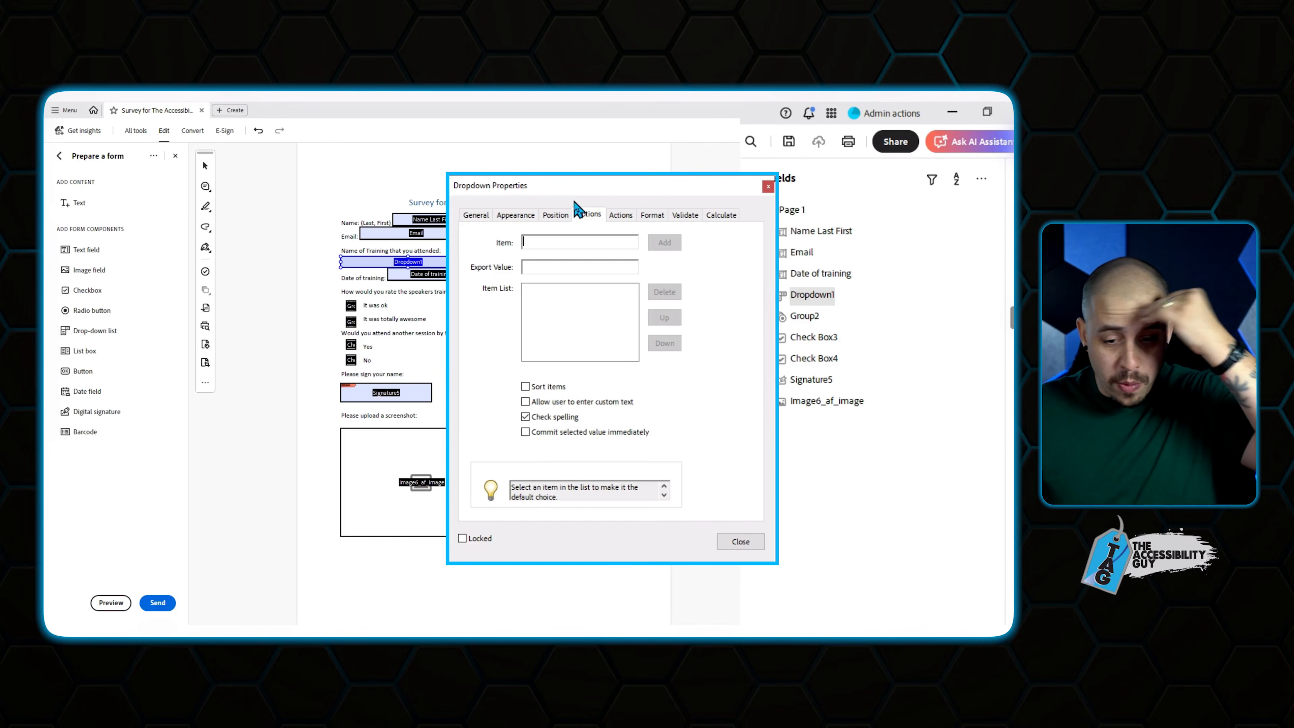
Add PDF Accessibility, Word Accessibility and Please enter training, and allow custom text.
left_click(529, 243)
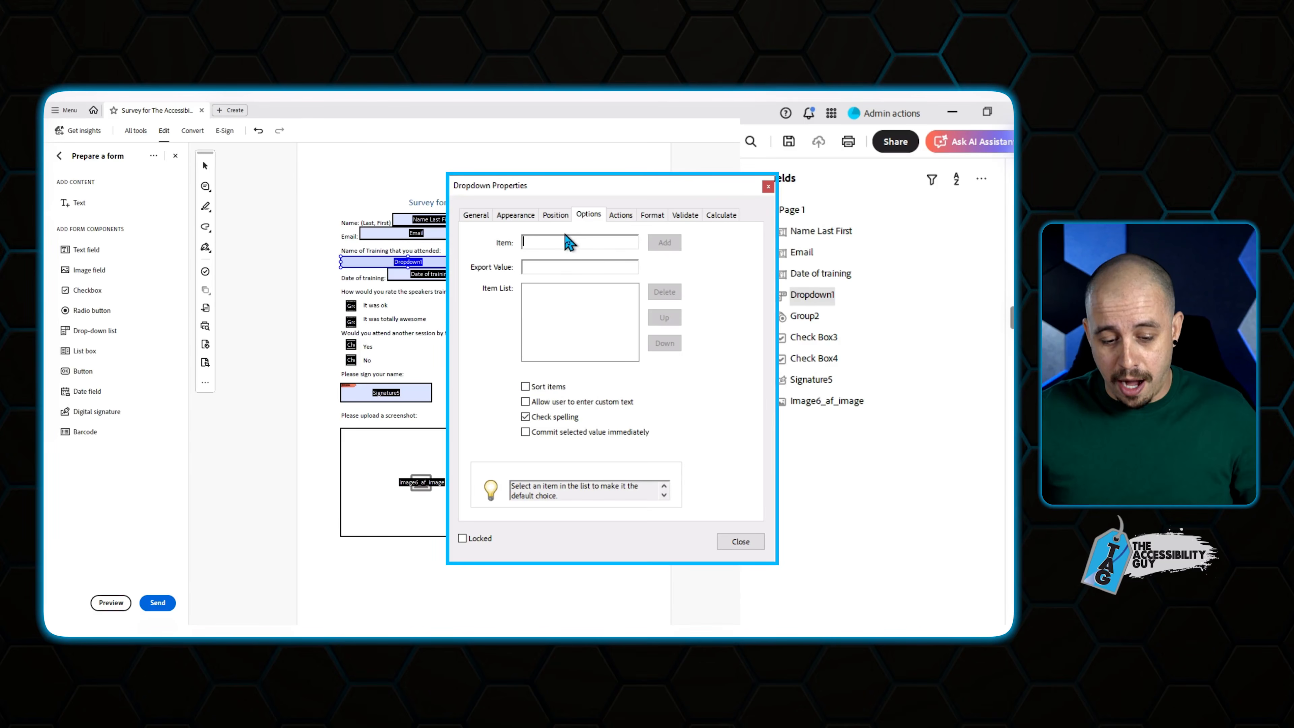
type("PDF Accessibility")
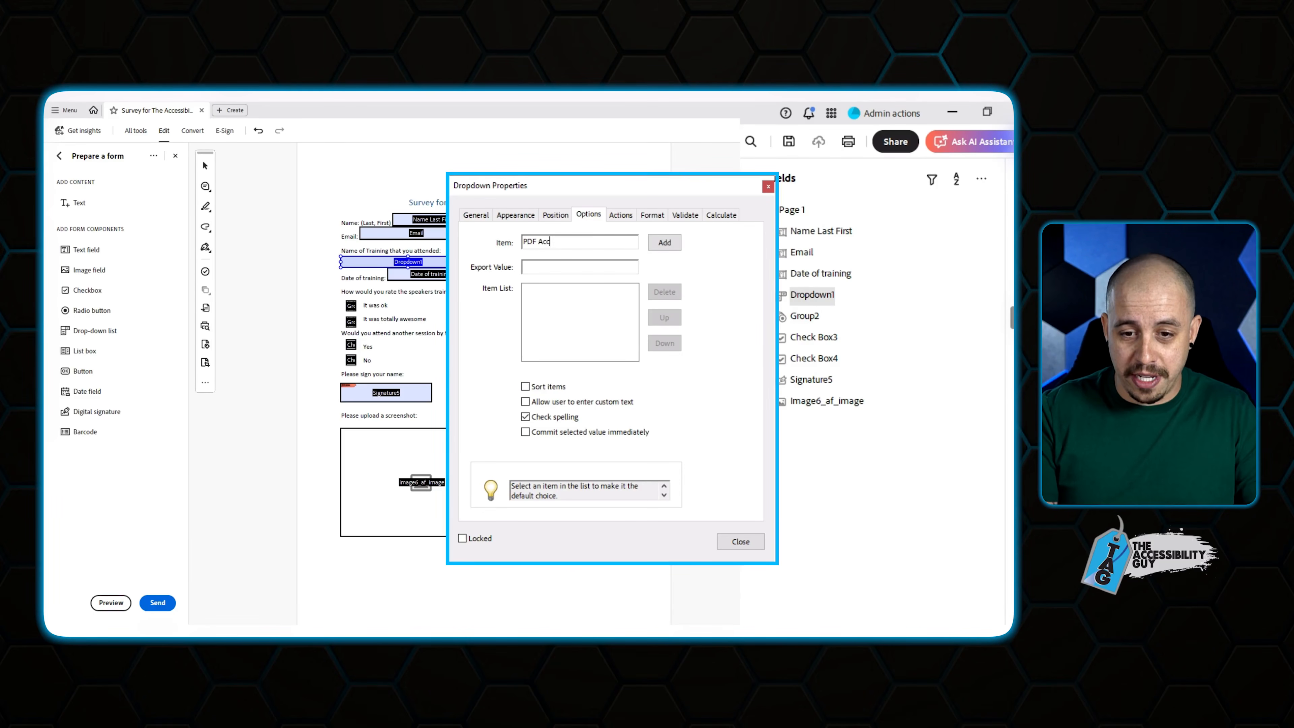
left_click(664, 243)
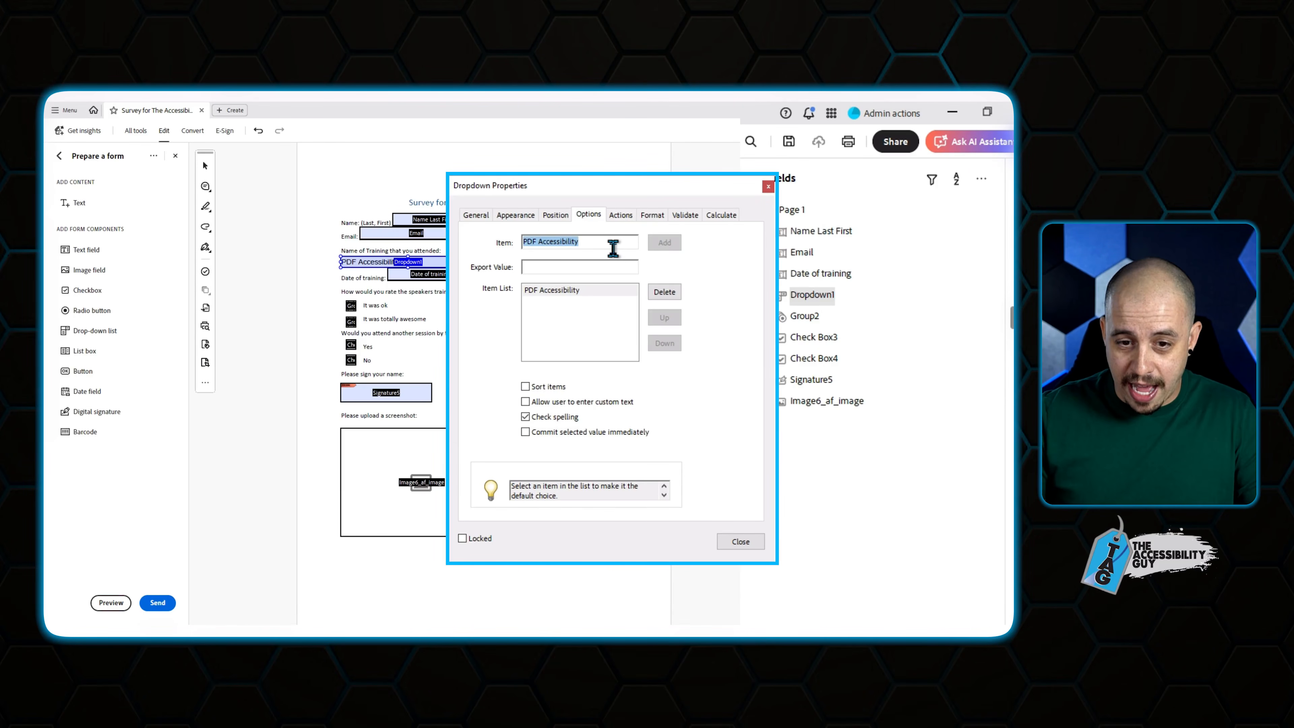
type("Word Access")
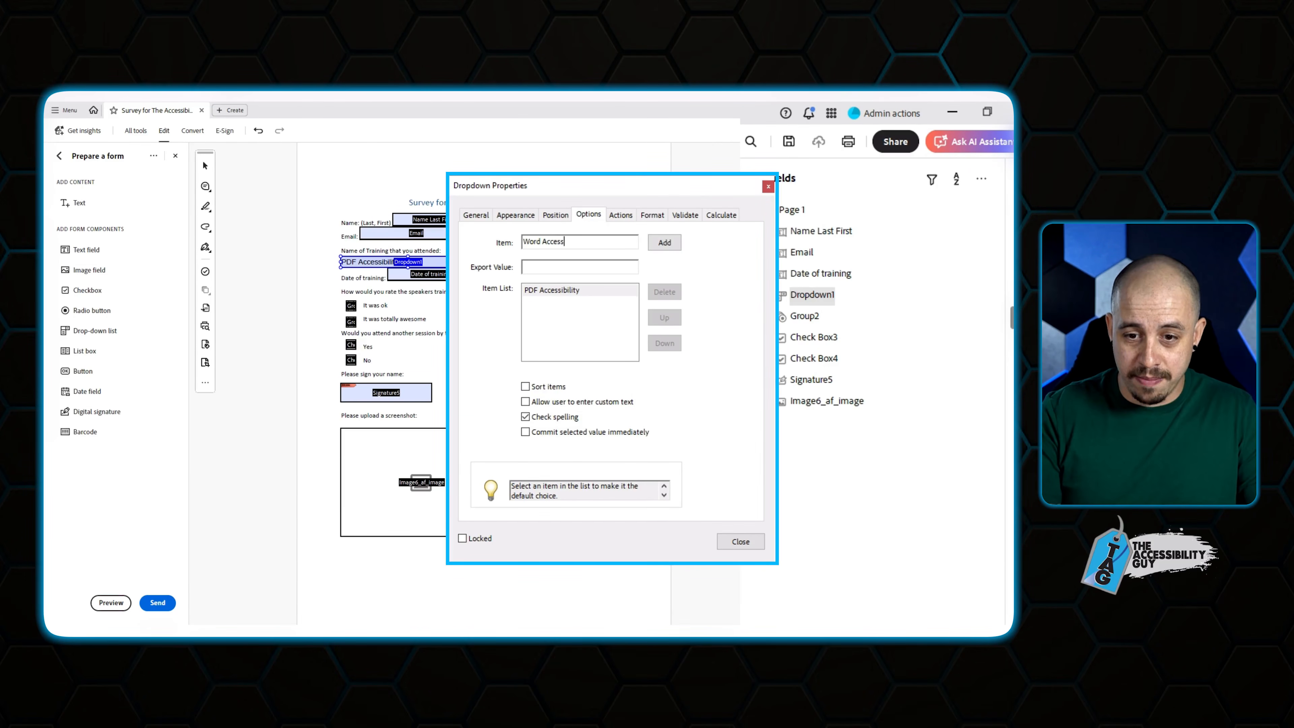
type("ibility")
key("Return")
type("Please enter training")
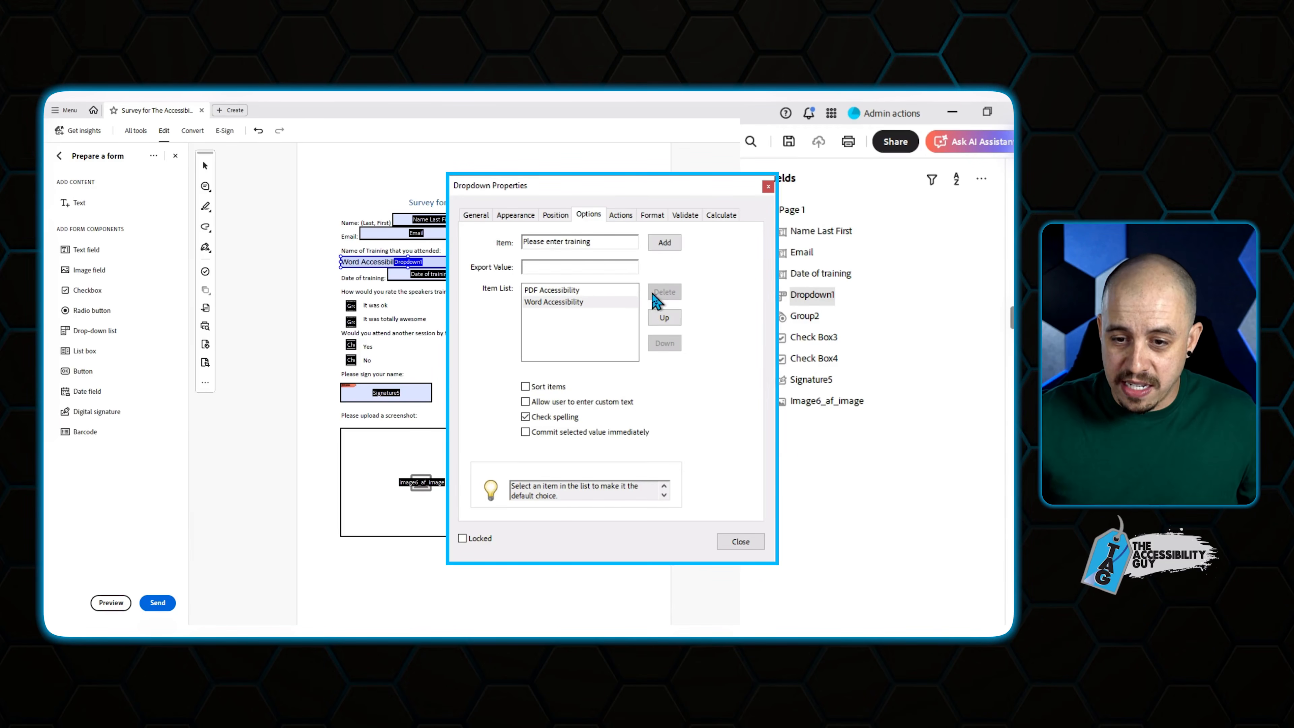
left_click(652, 215)
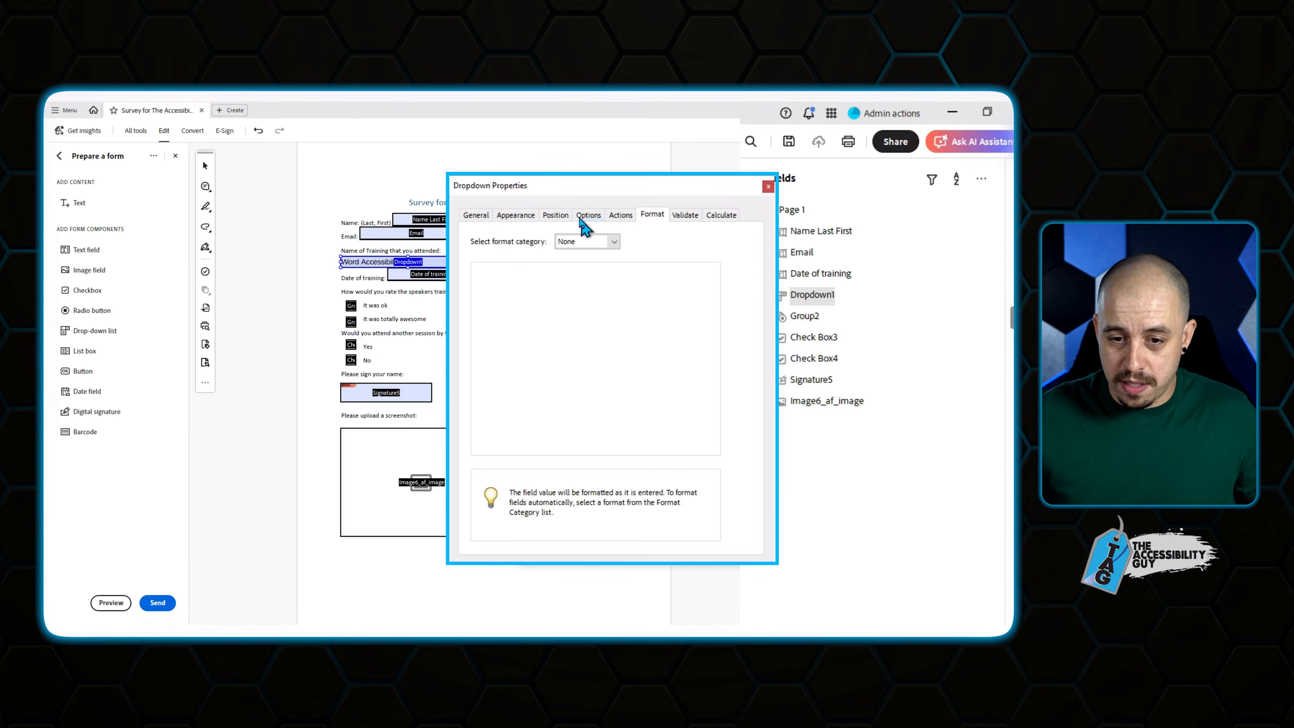
left_click(584, 218)
type("Please enter training")
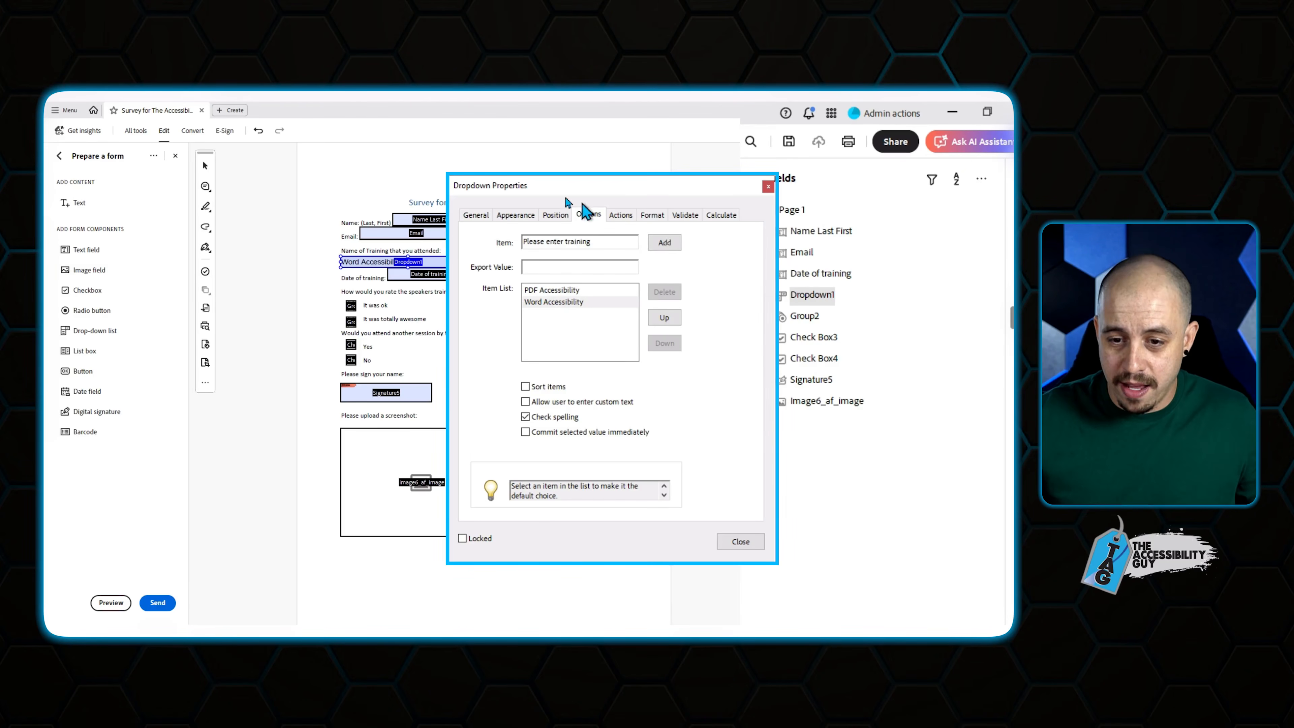
left_click(664, 241)
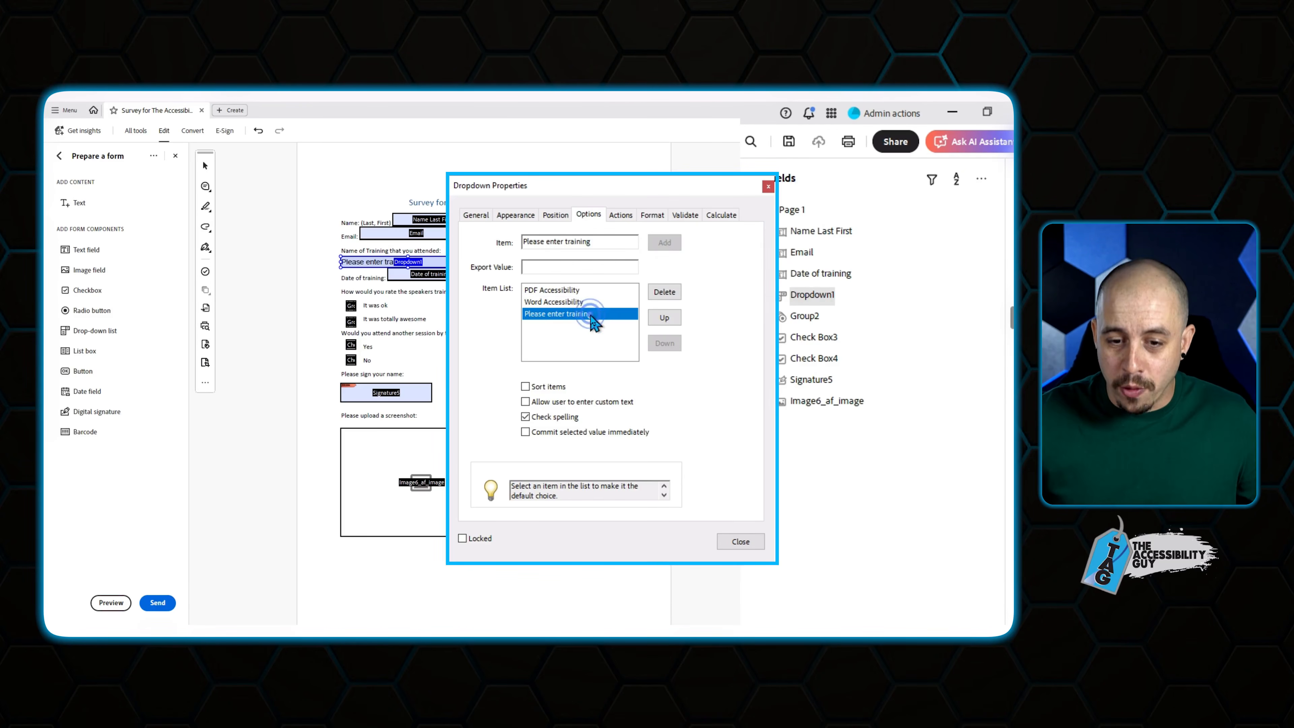
left_click(549, 402)
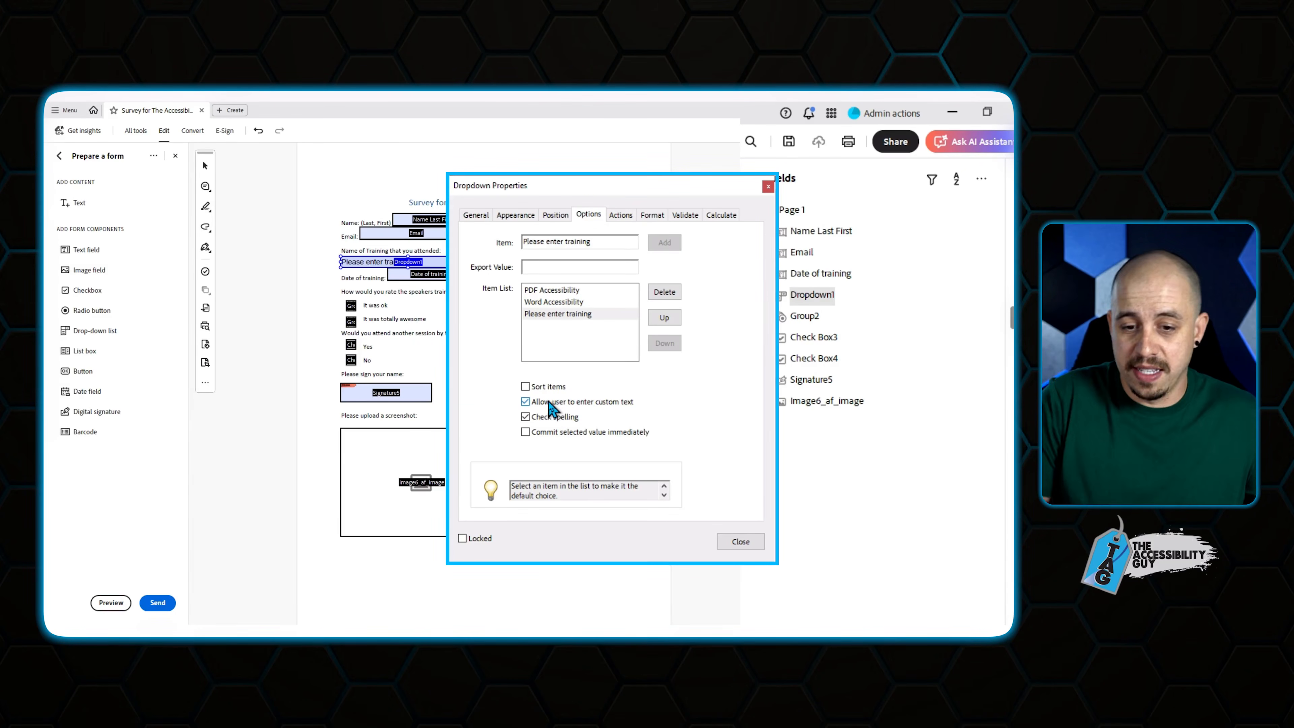
Enter tooltip 'Name of training you attended', toggle Required, and close the dropdown's properties.
left_click(478, 217)
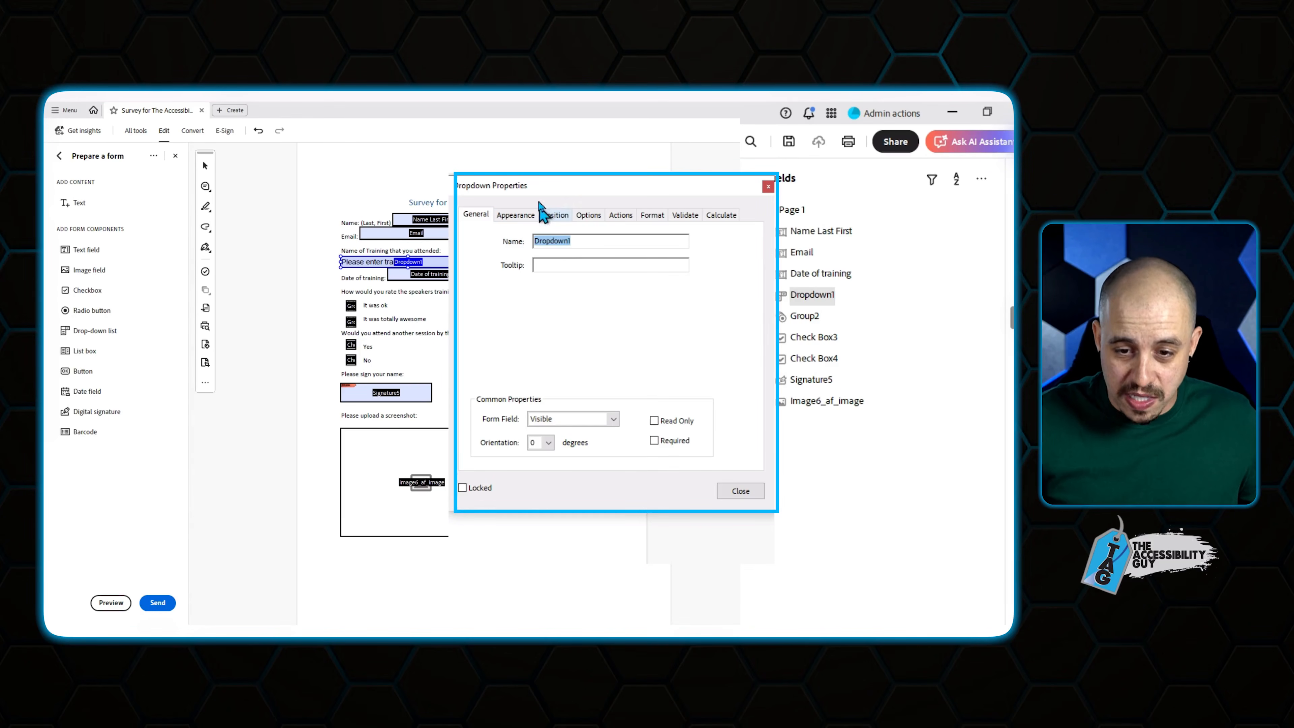
left_click(575, 261)
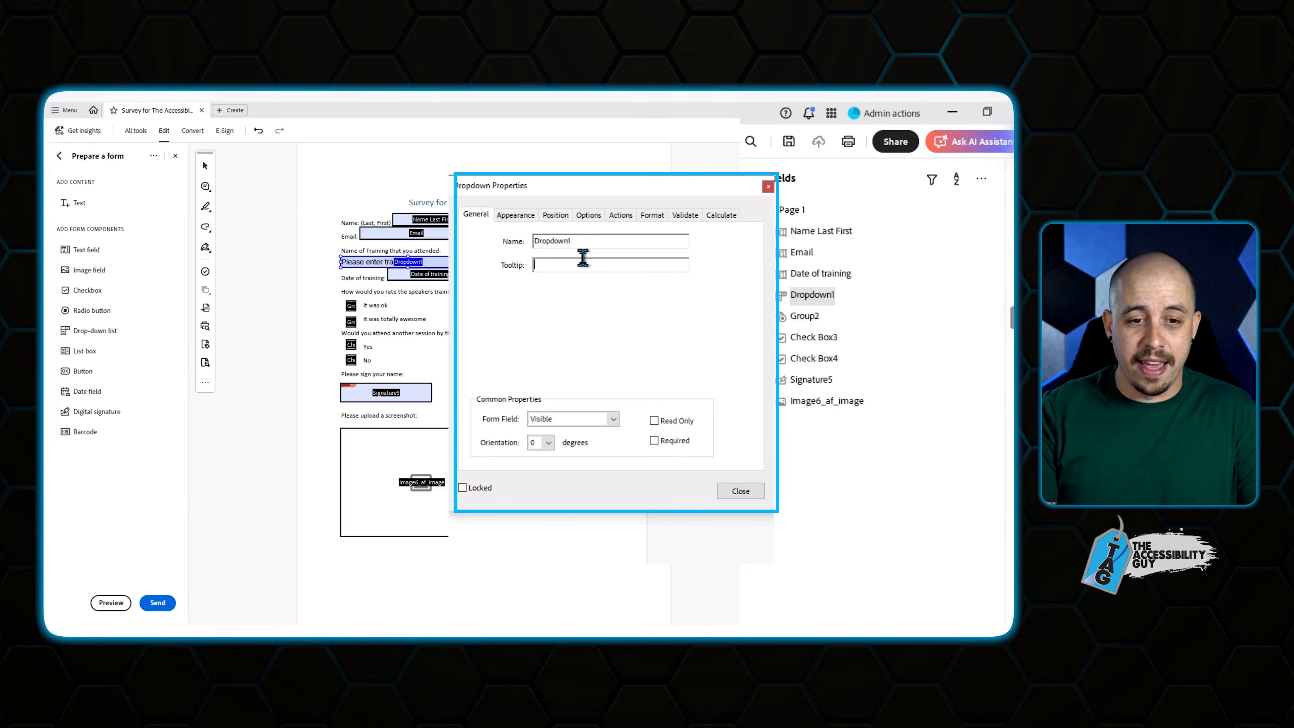
type("Nam")
type("e of the")
key("BackSpace")
key("BackSpace")
type("raining ")
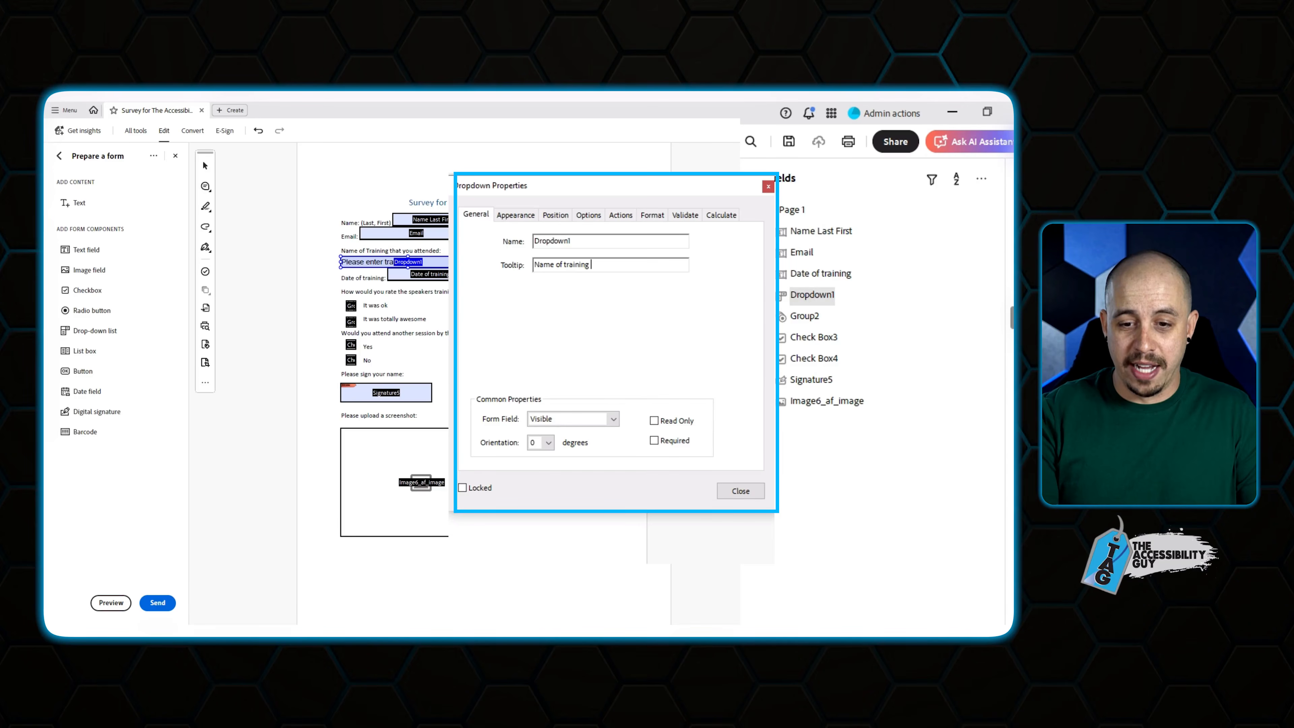
type("you attended")
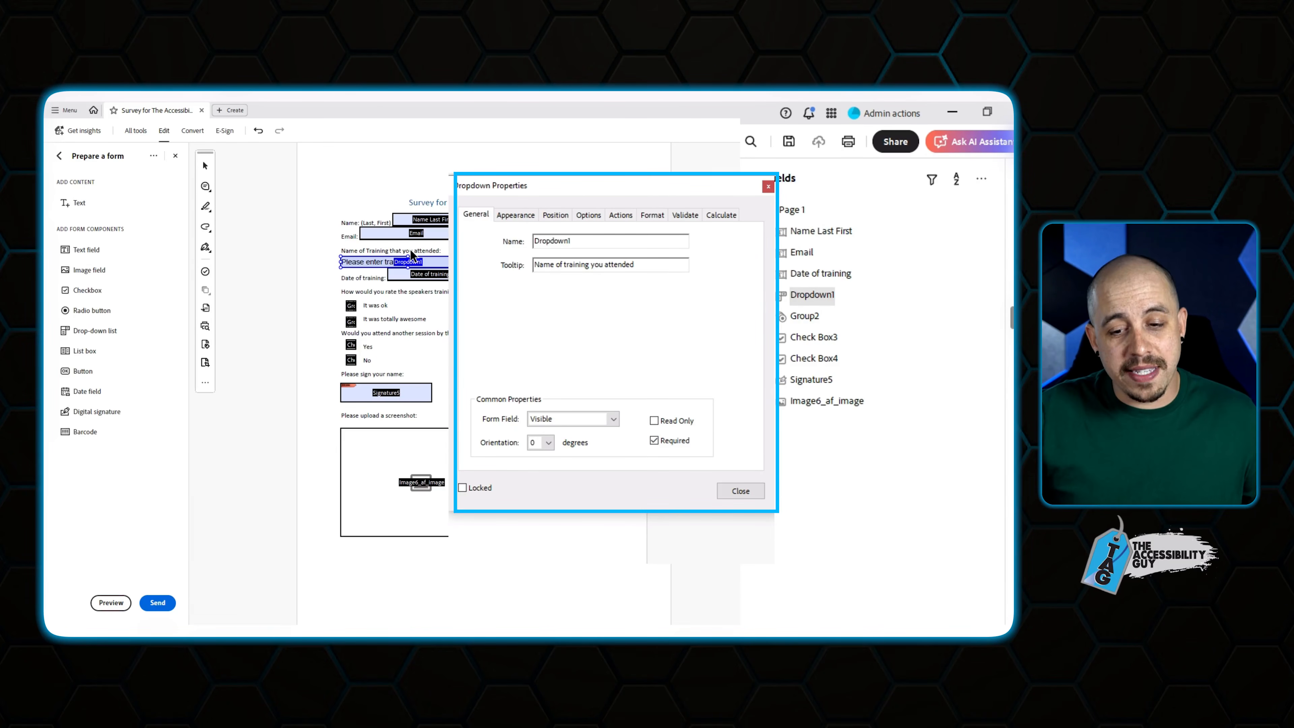
left_click(662, 444)
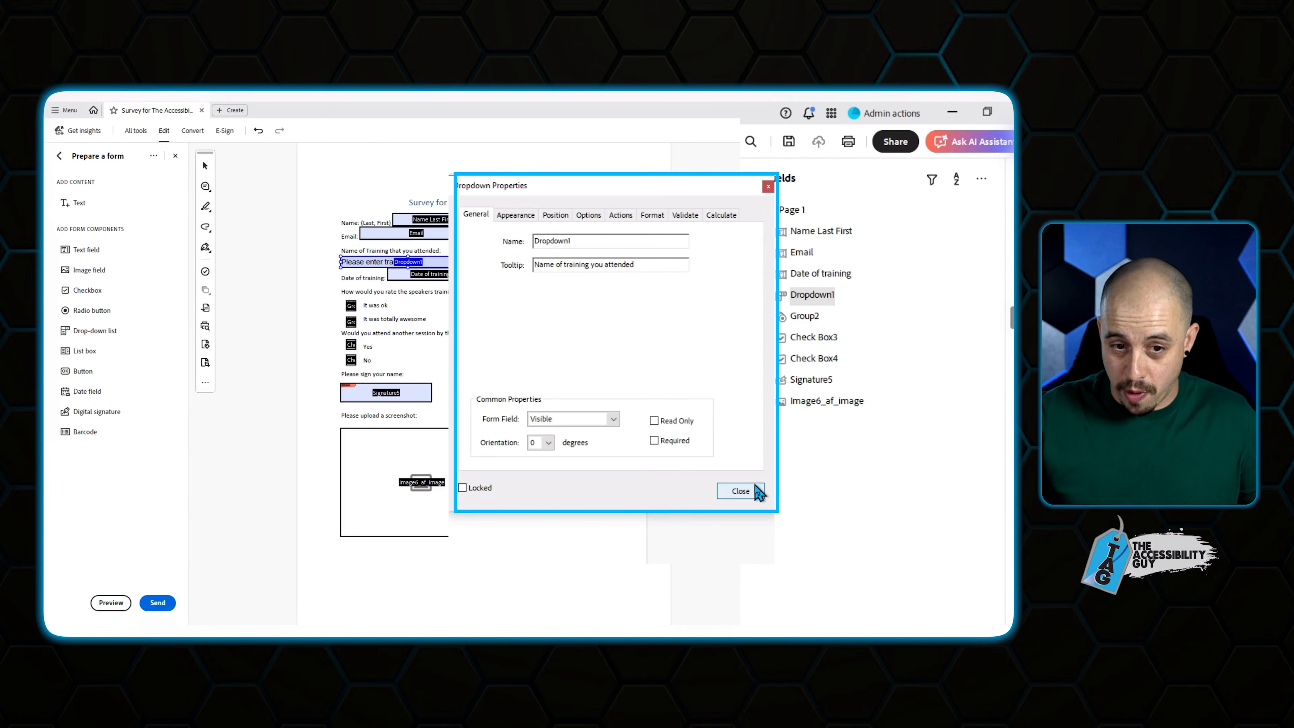
left_click(744, 491)
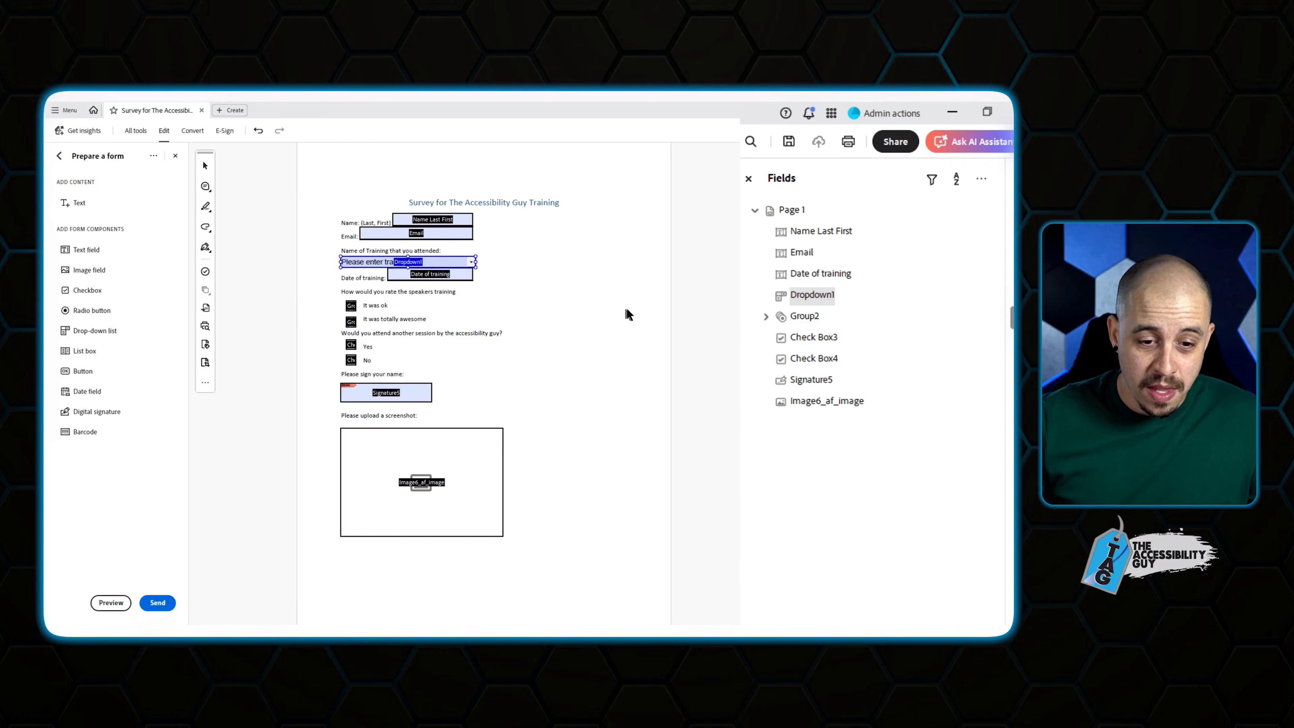
Set the Date of training field's format to Date, pattern mm/dd/yyyy.
left_click(446, 276)
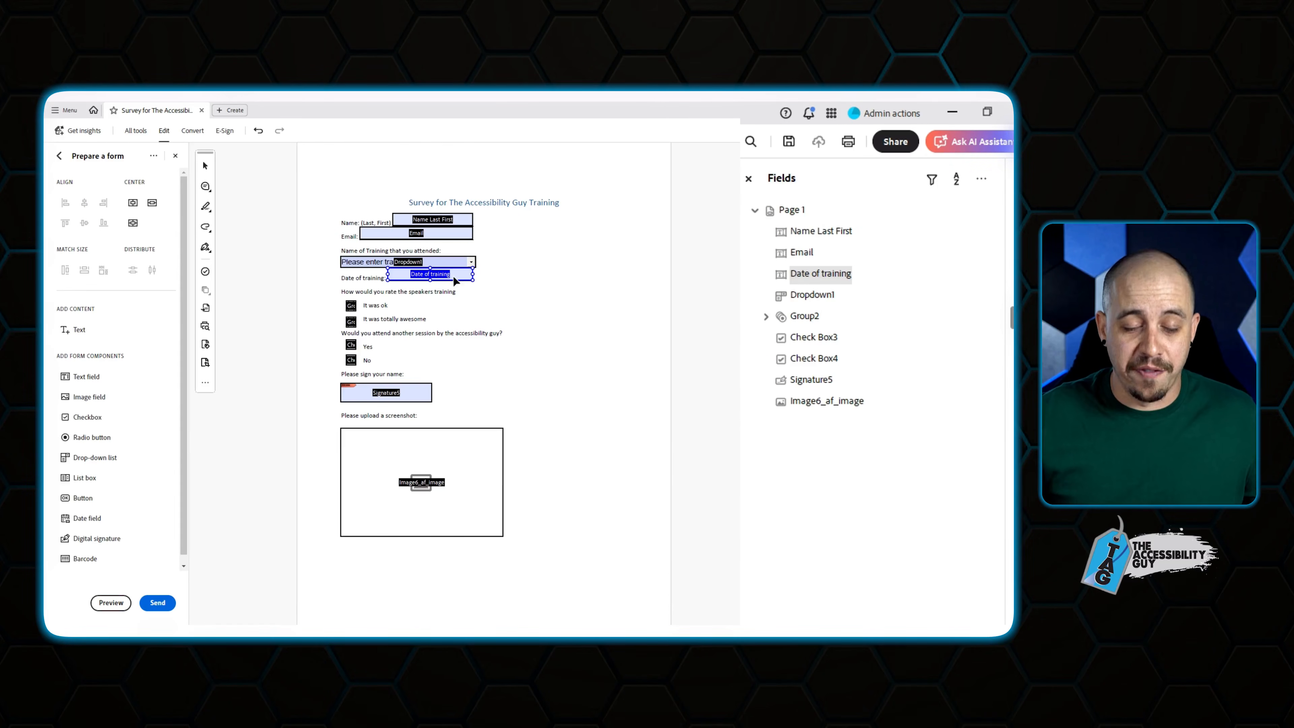
right_click(453, 278)
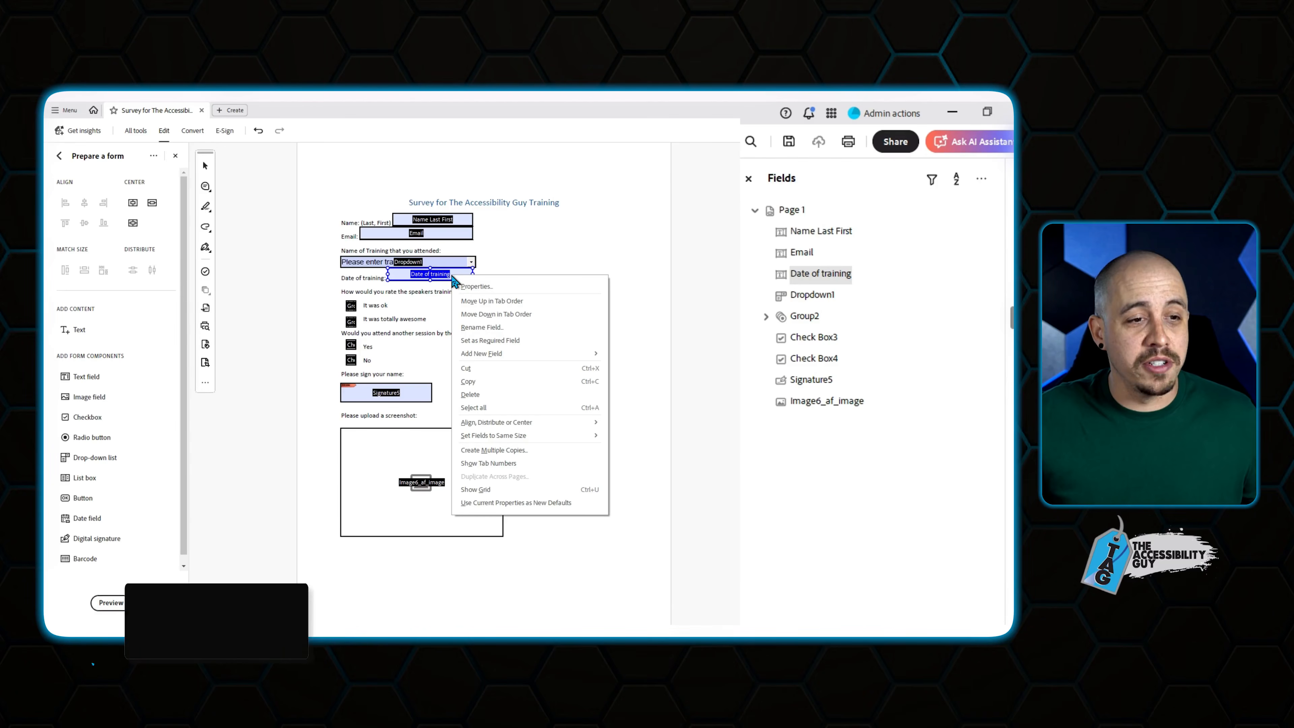
left_click(472, 279)
left_click(675, 270)
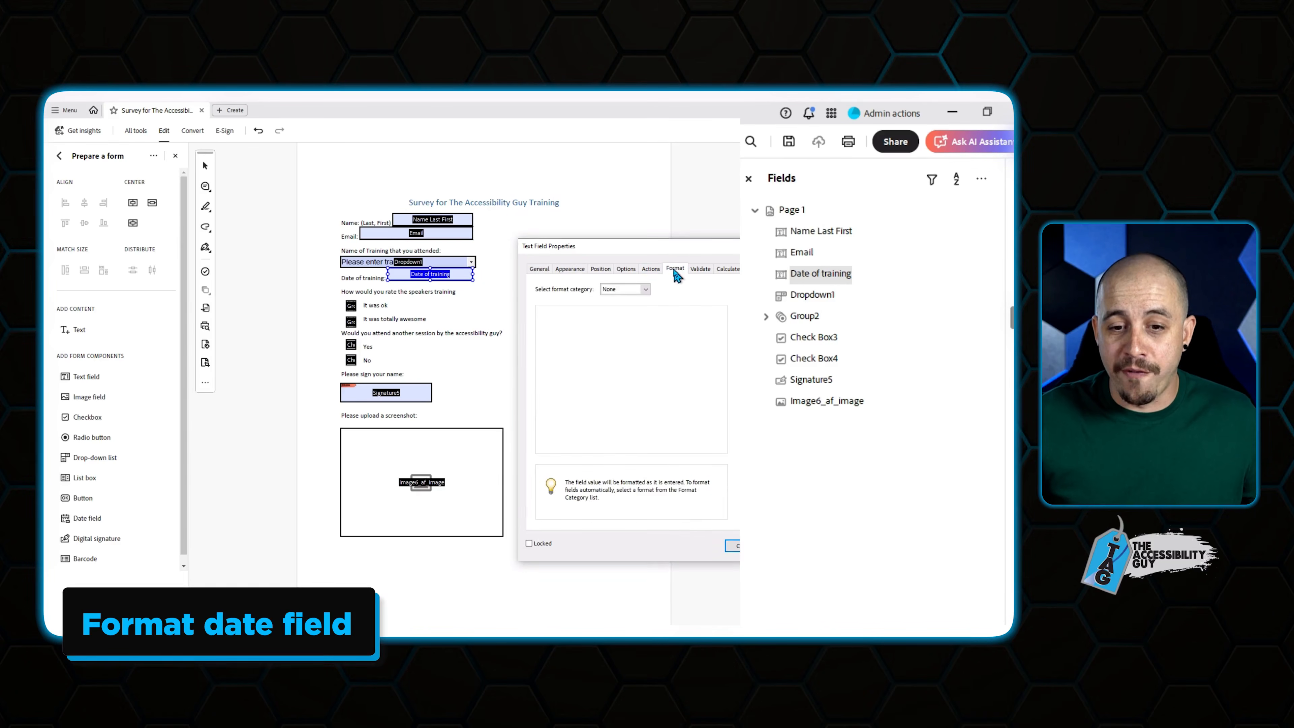
left_click(614, 224)
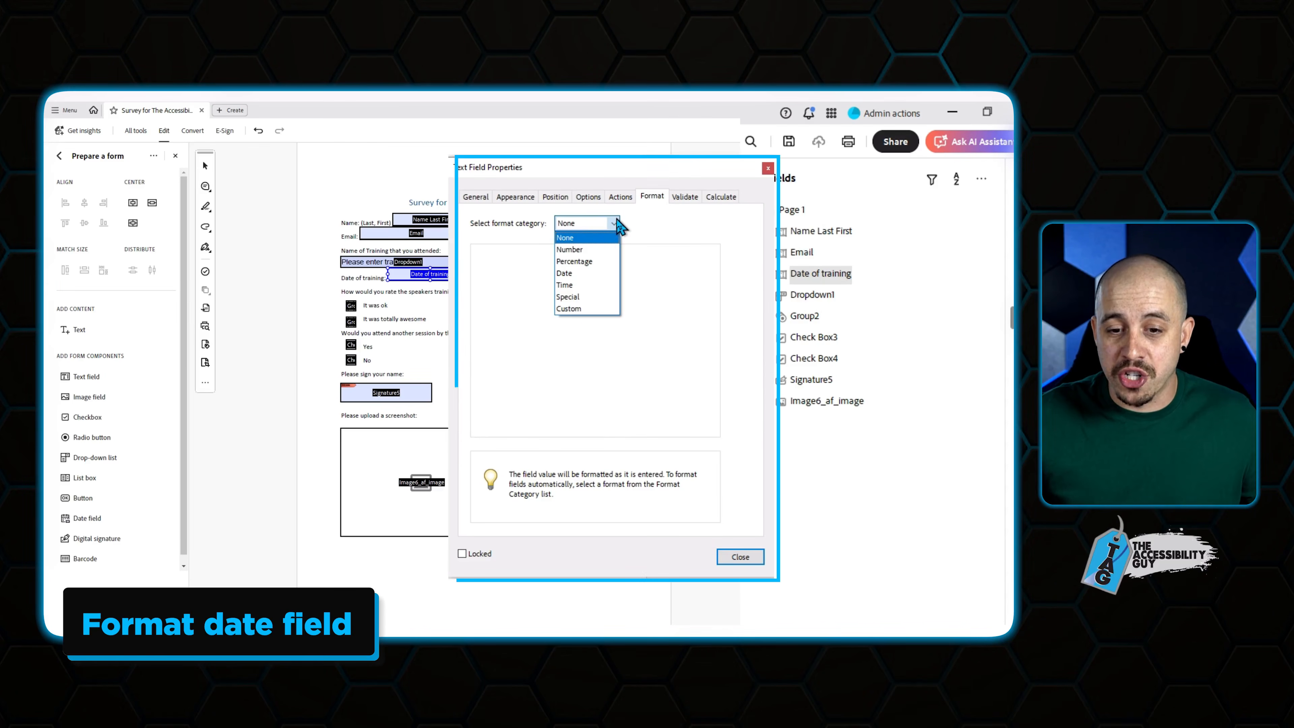
left_click(591, 273)
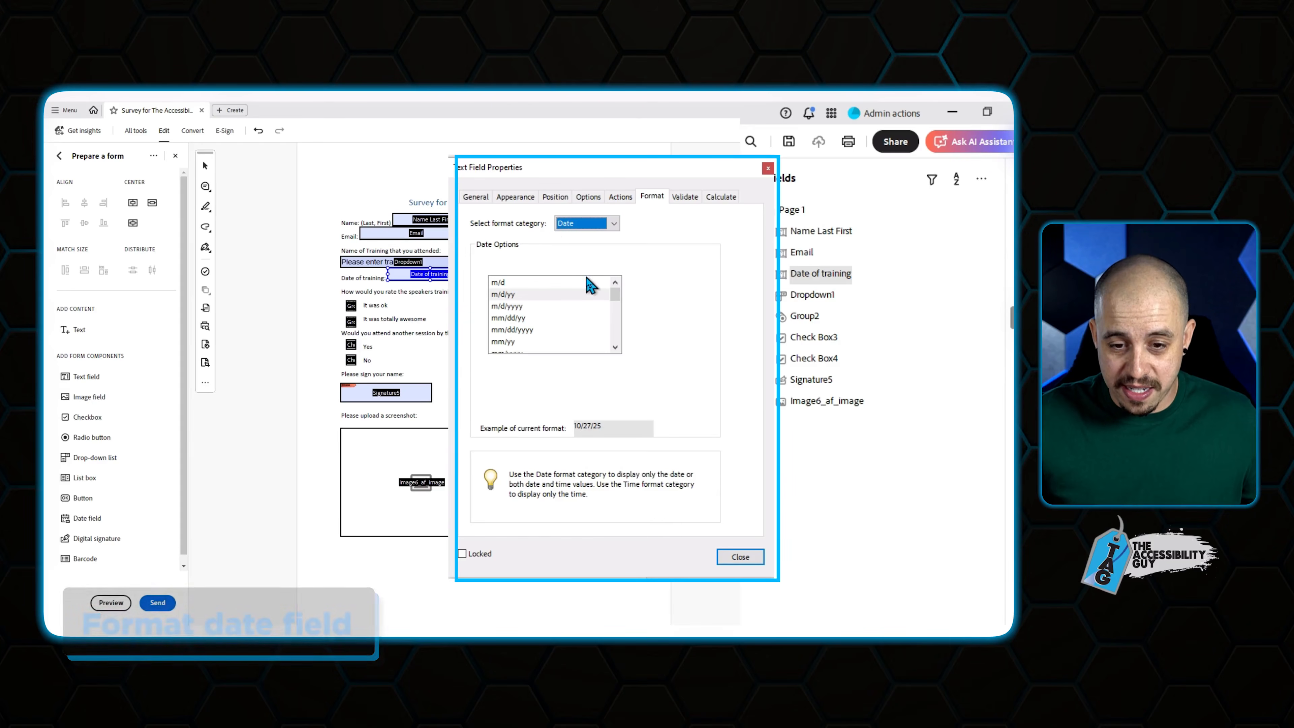
left_click(524, 330)
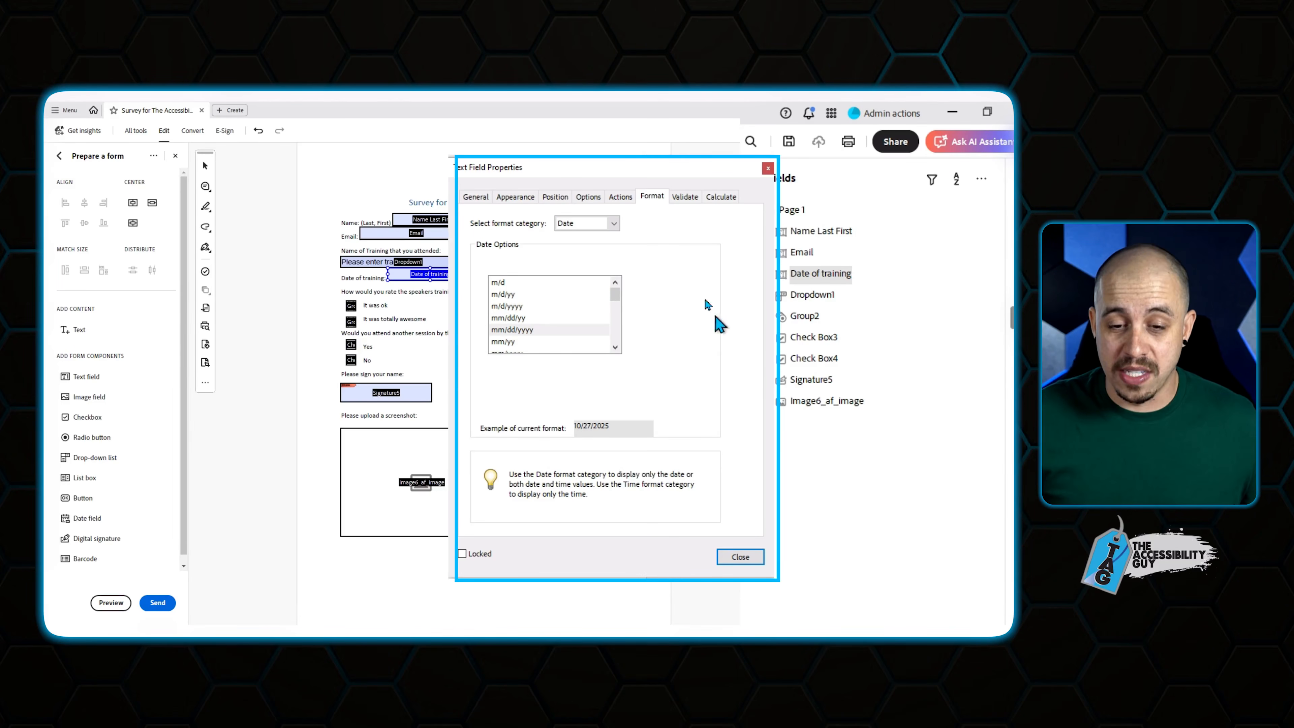
left_click(753, 560)
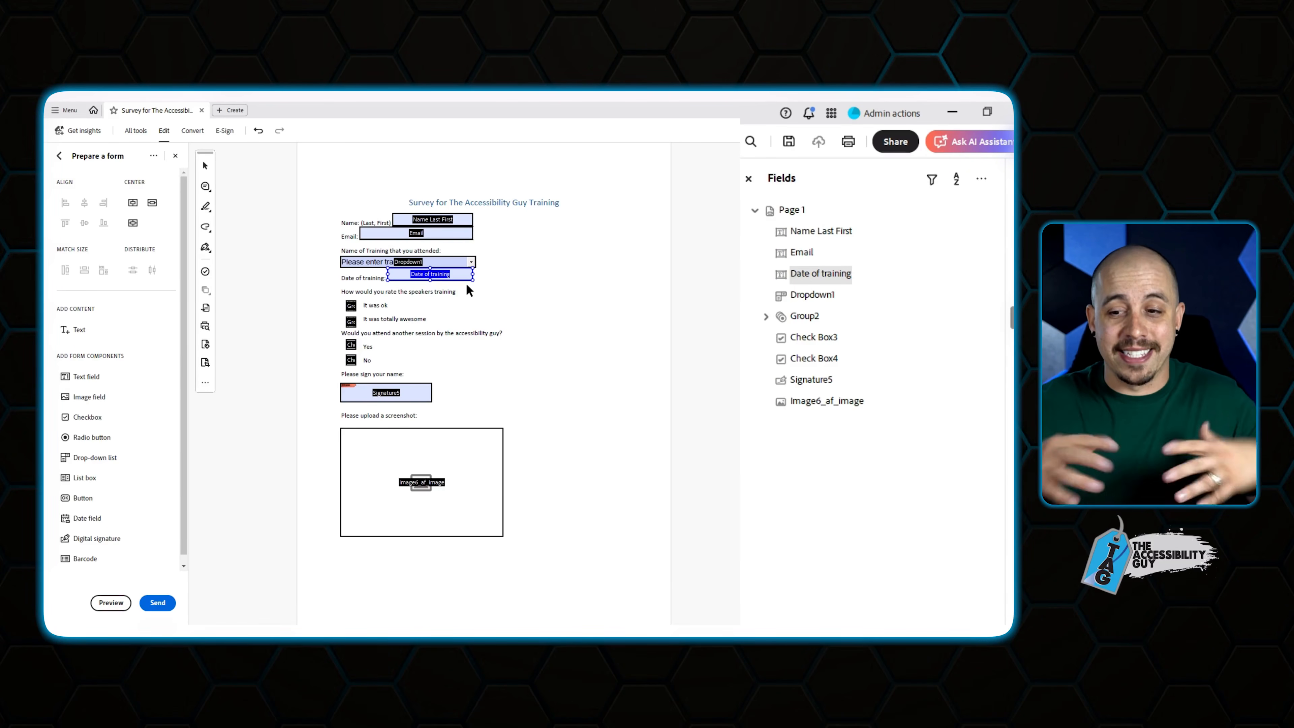
Replace the Name field's tooltip with 'Enter name (Last, First)'.
right_click(437, 224)
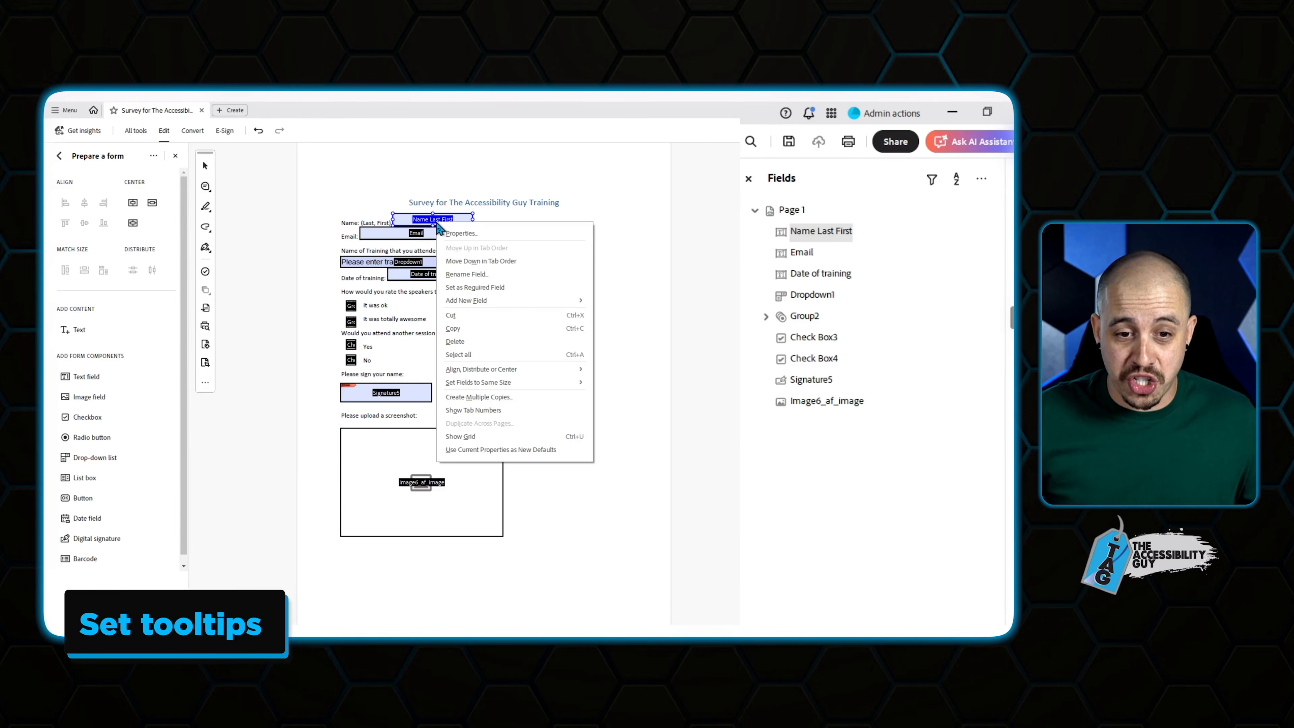
left_click(510, 233)
left_click(541, 269)
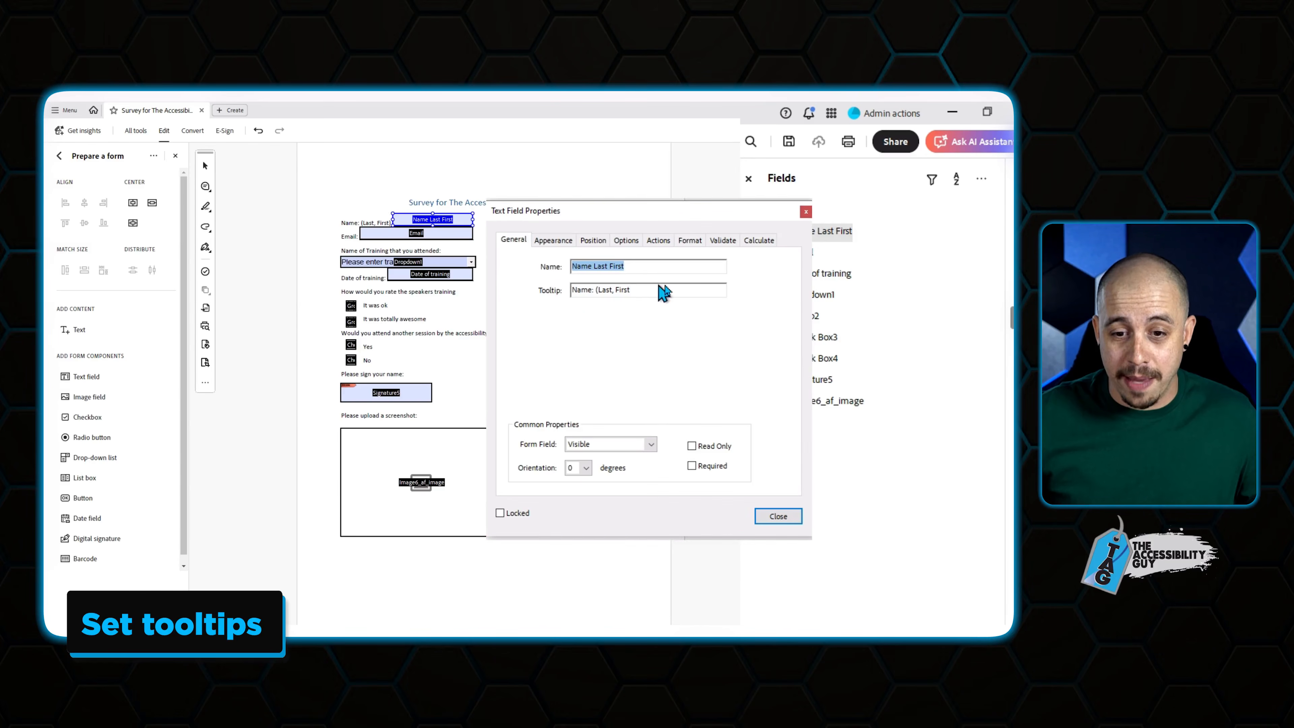
left_click_drag(656, 290, 496, 293)
type("Enter name (")
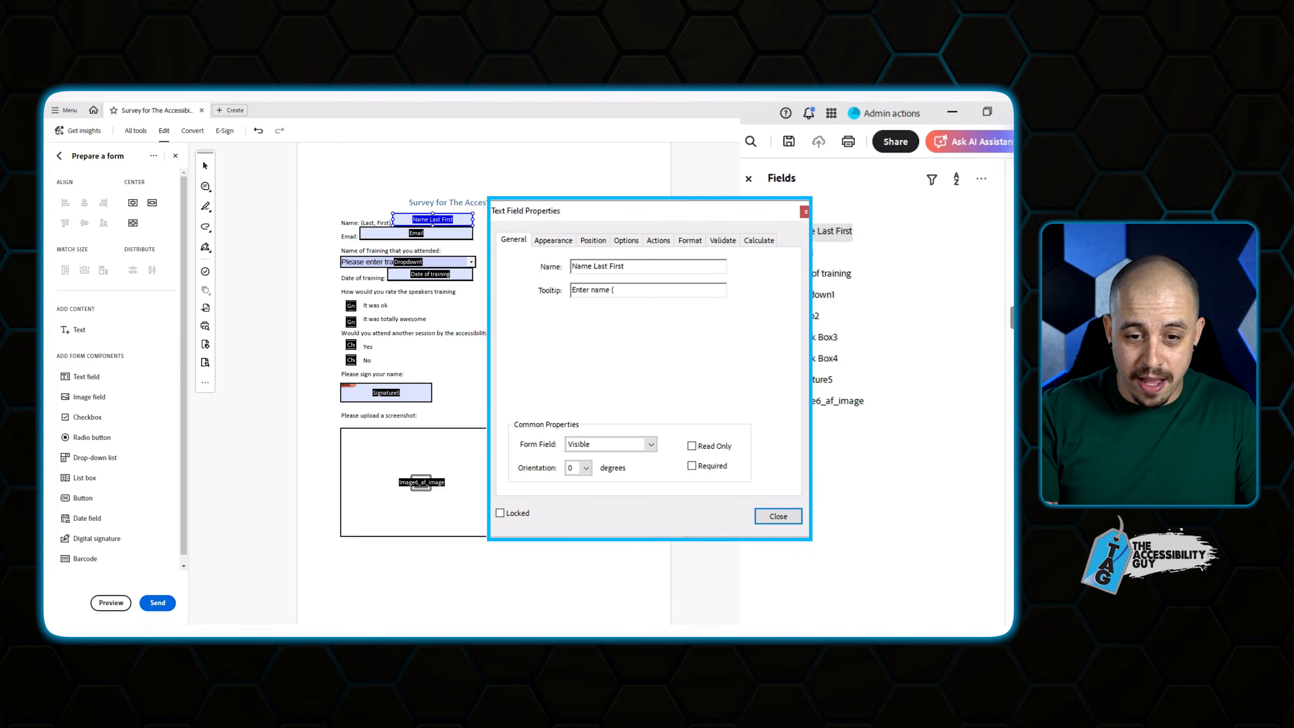
type(")Last ")
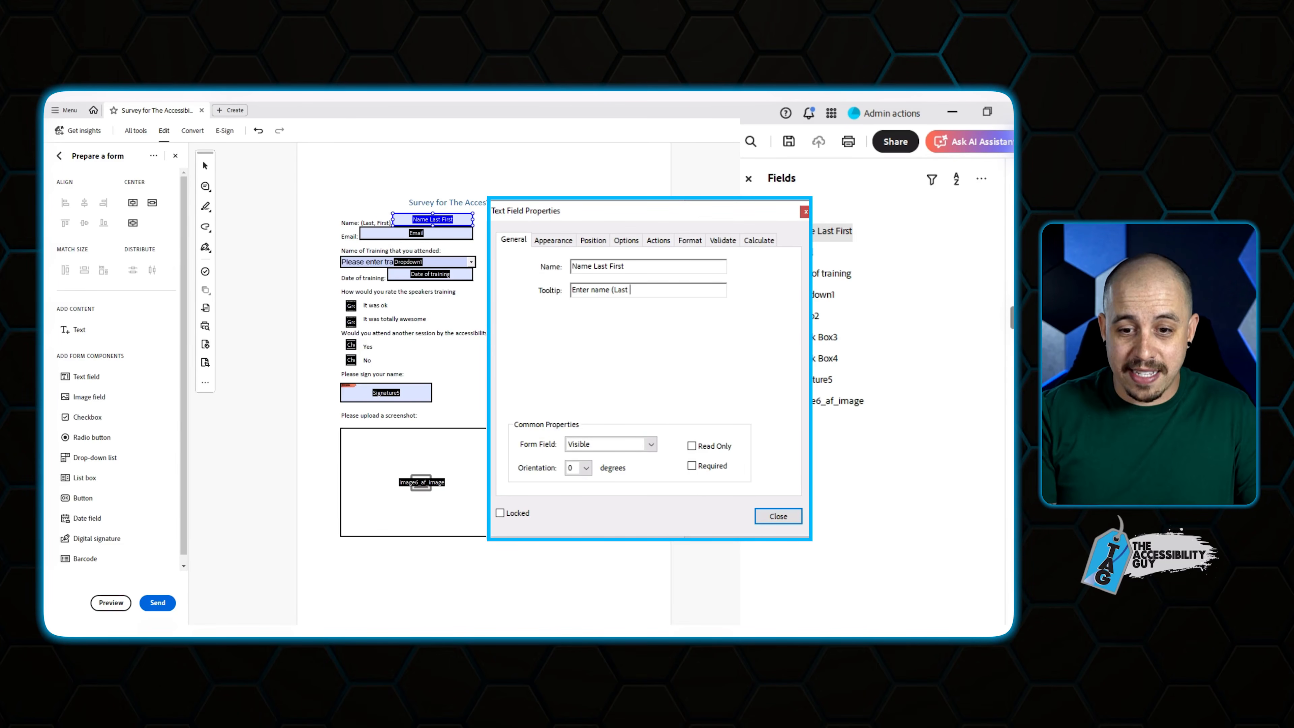
type(" First)")
left_click(777, 517)
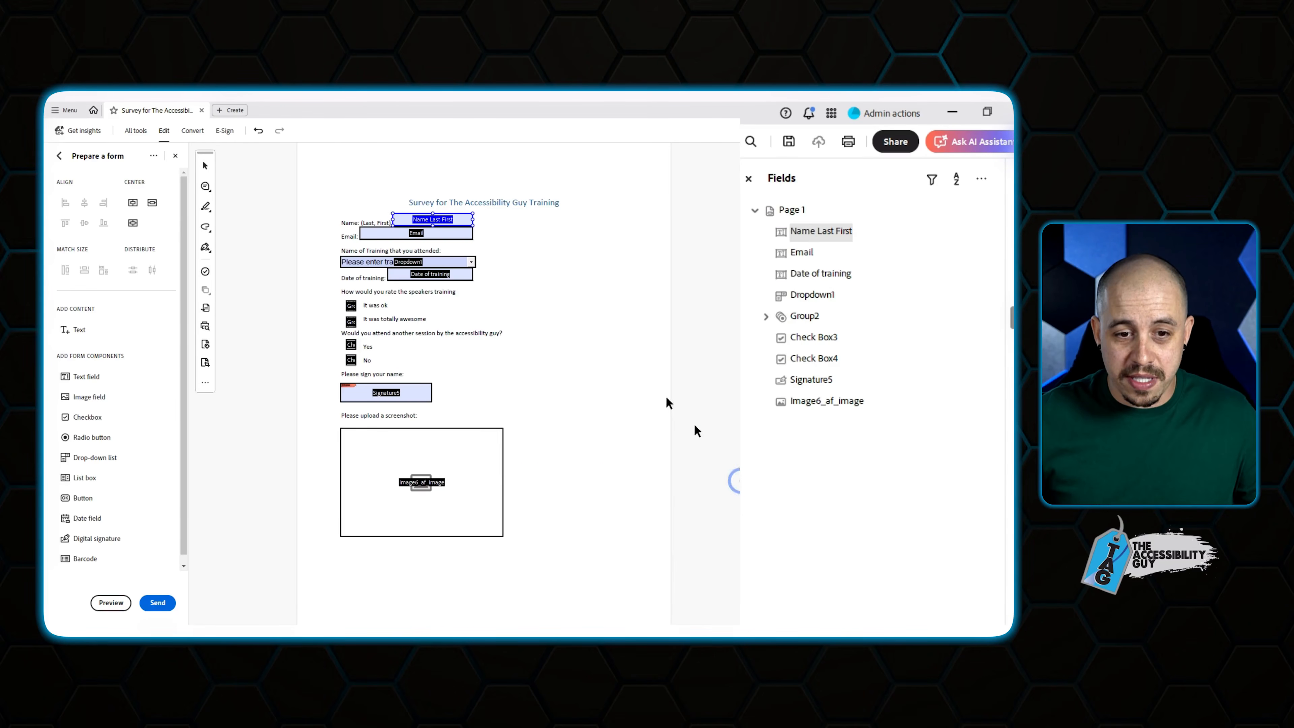
Replace the Email field's tooltip with 'Enter your email.'.
right_click(450, 235)
left_click(509, 472)
double_click(619, 291)
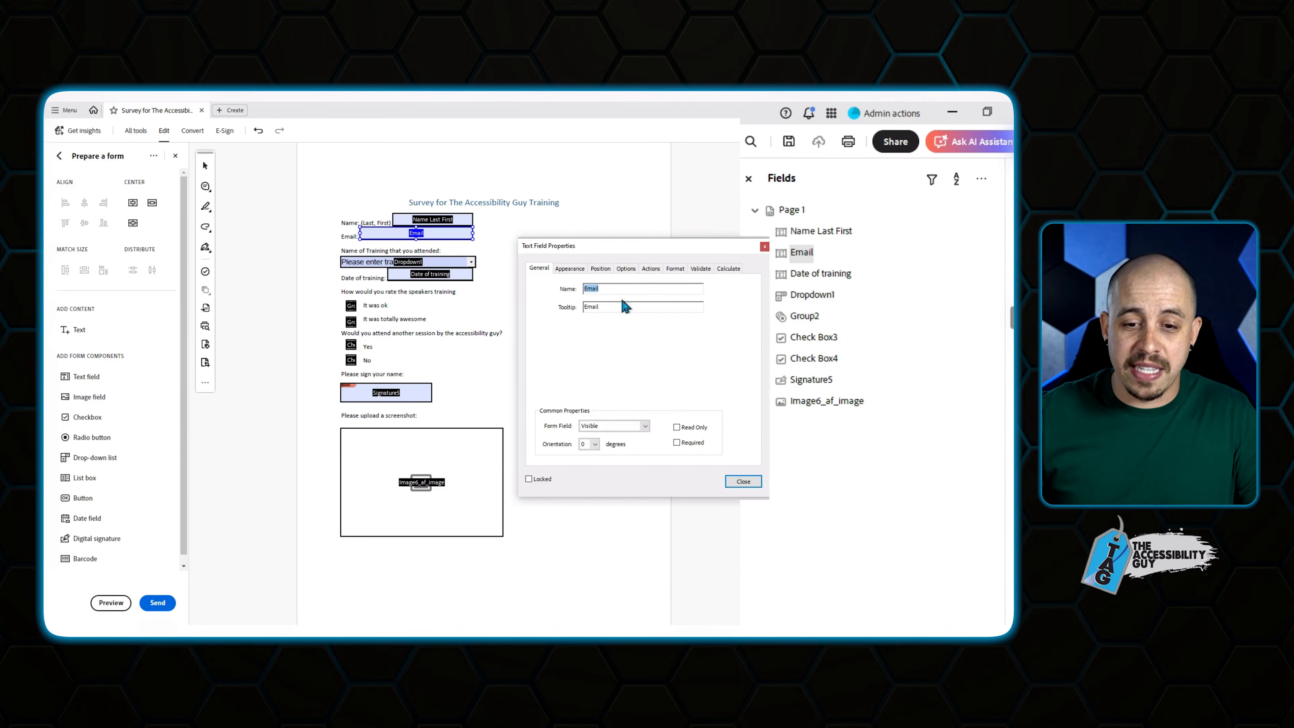
type("Enter your e")
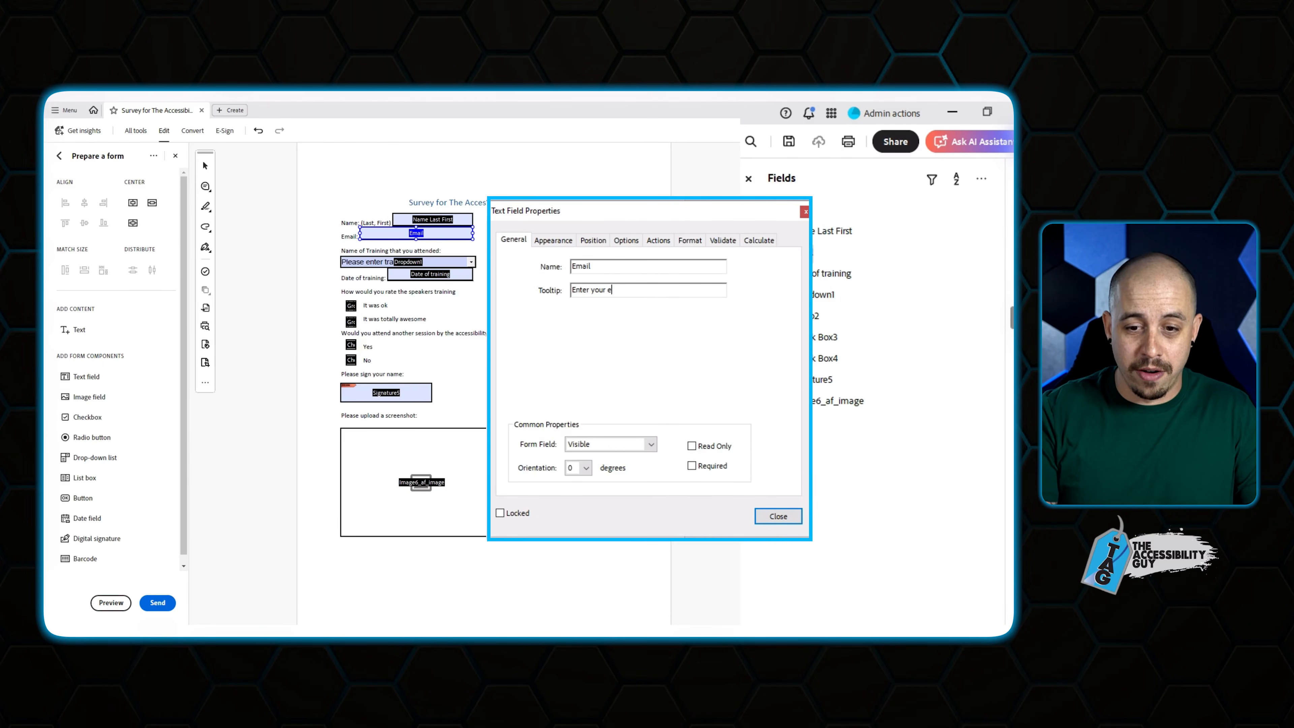
type("mail.")
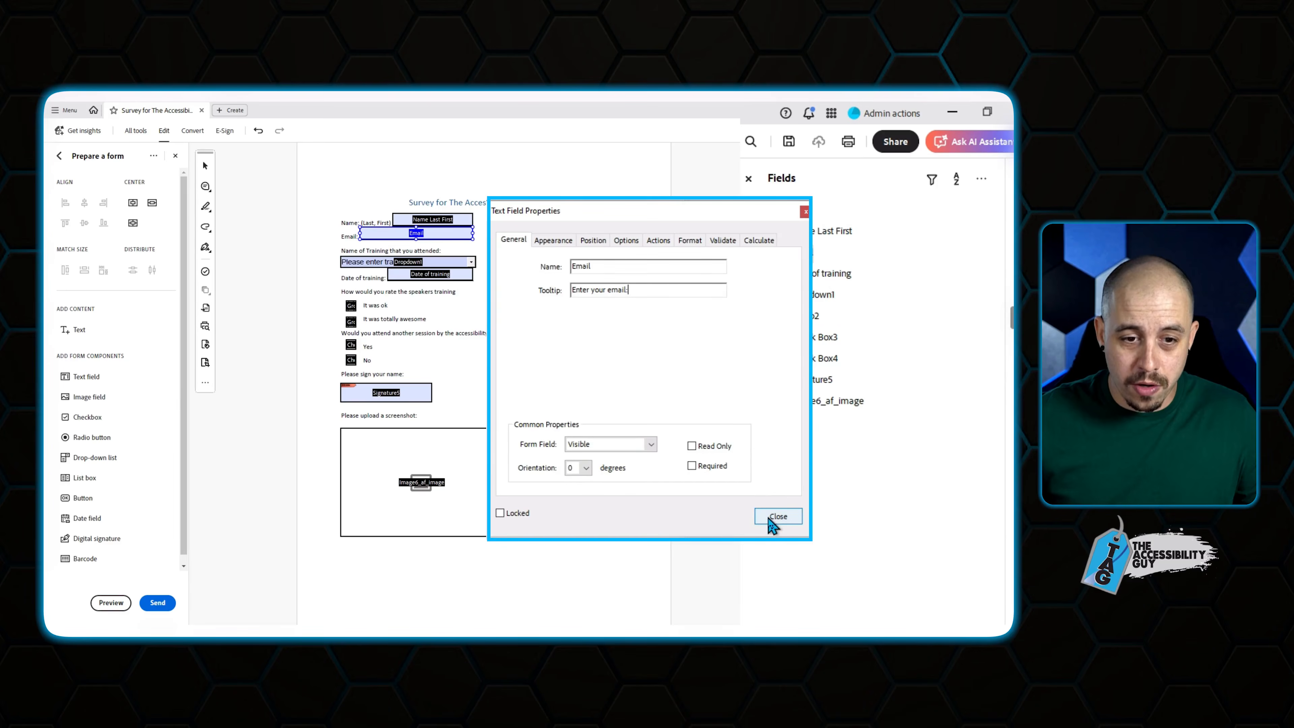
left_click(778, 517)
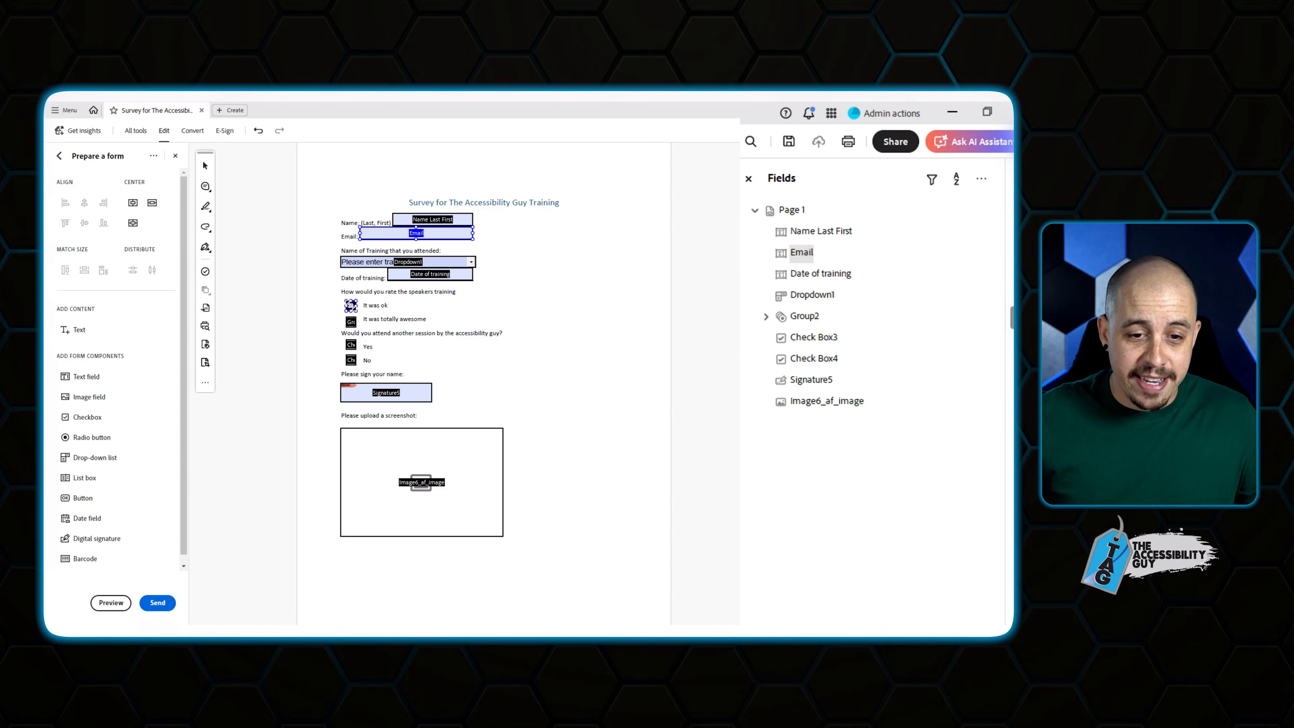
left_click(351, 321)
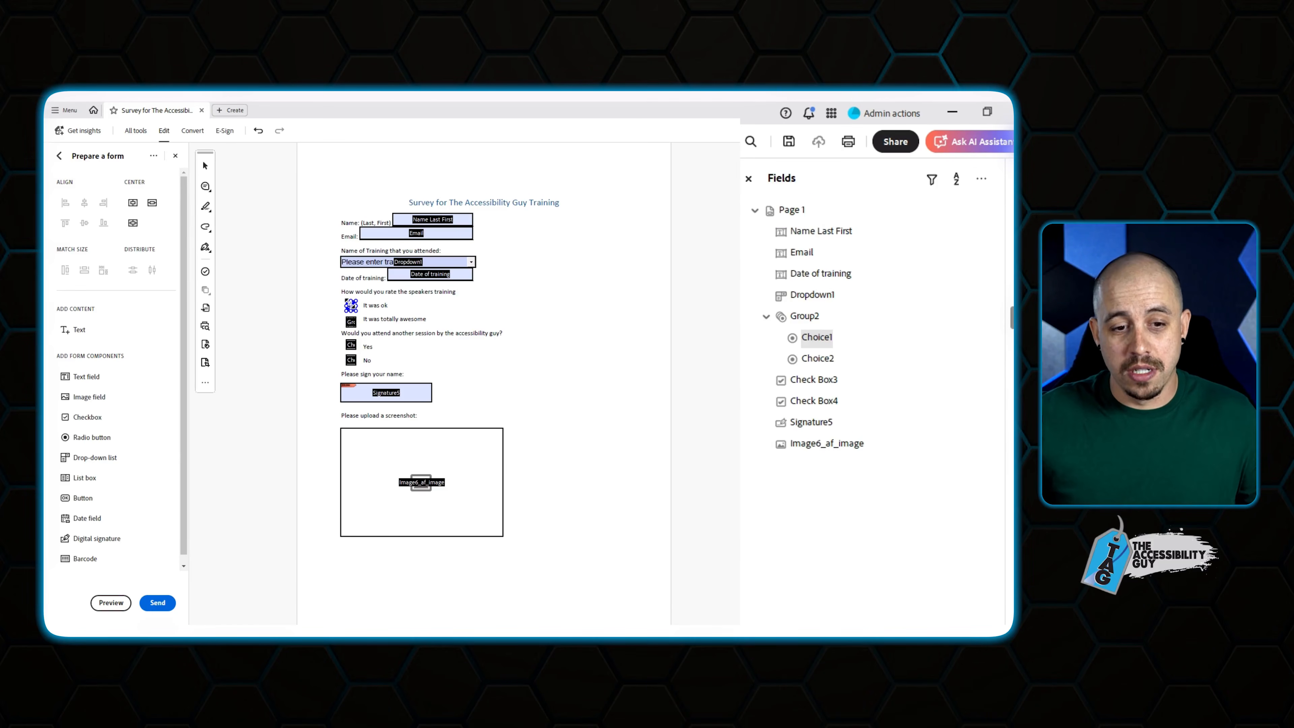
Name the rating radio group 'How would you r…' and set the first choice to 'It was ok'.
right_click(348, 302)
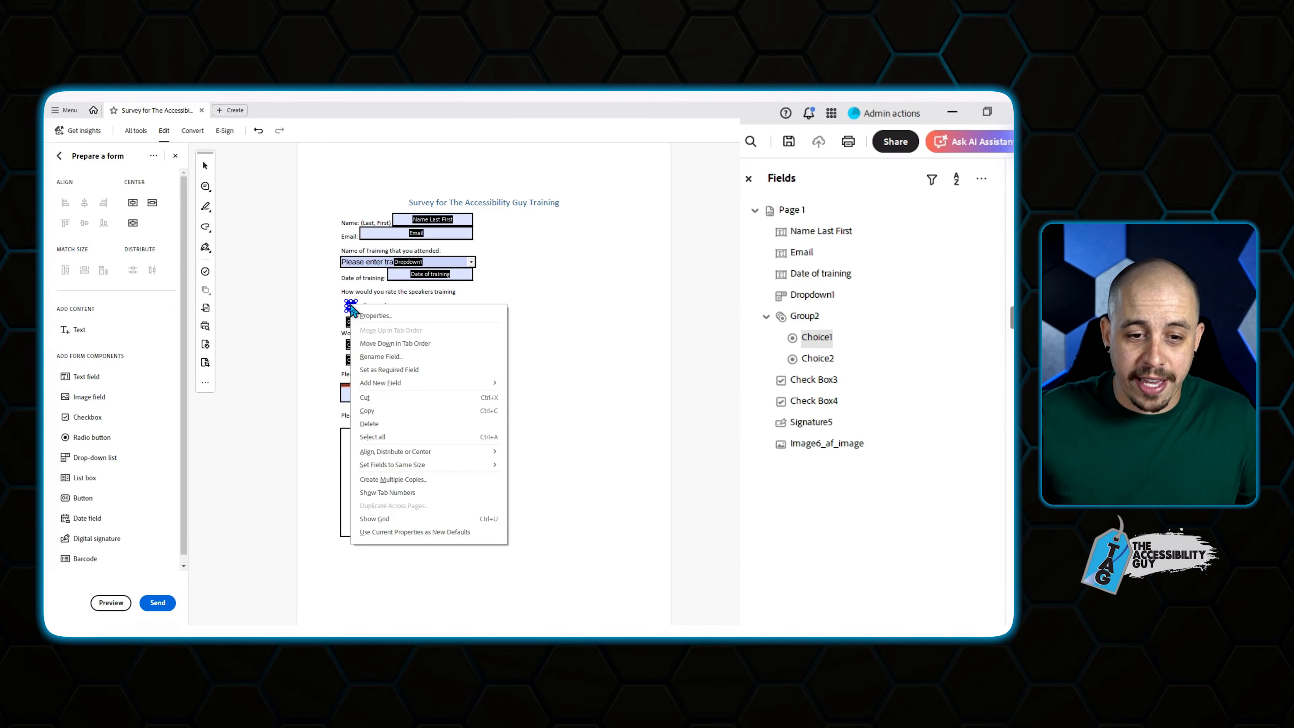
left_click(372, 309)
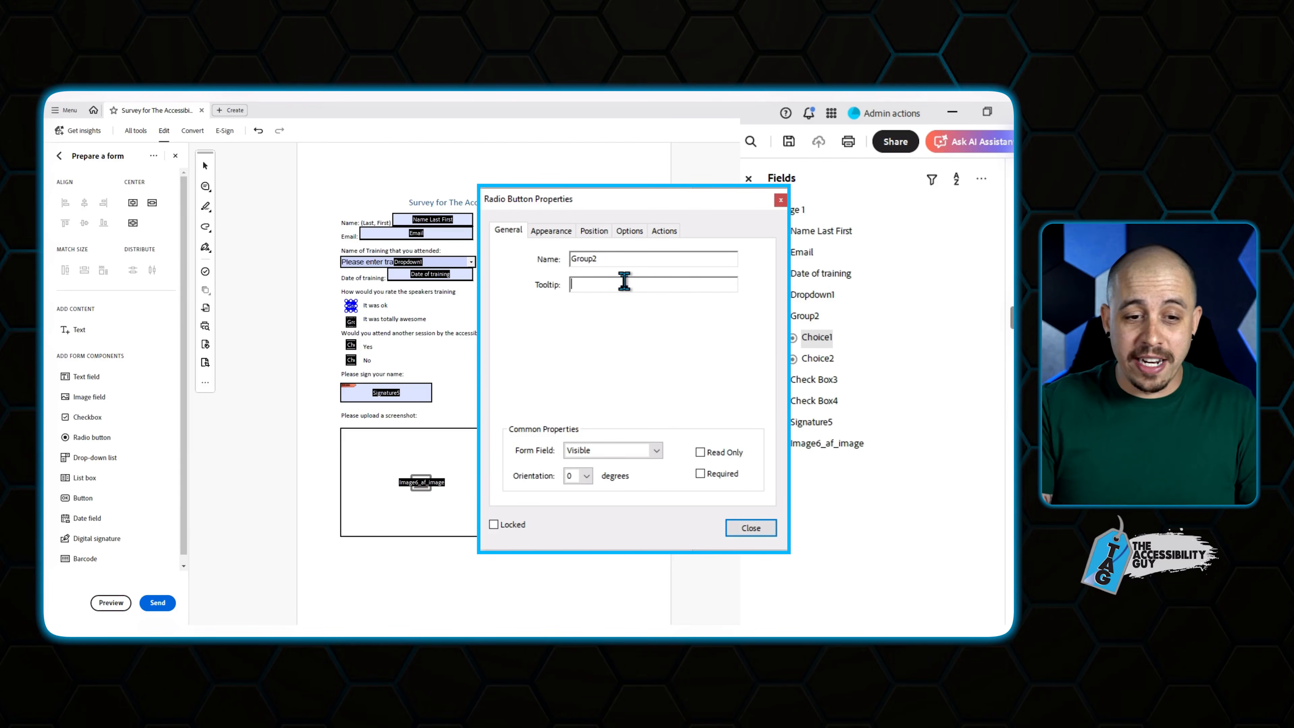
type("How would you rate the speakers training")
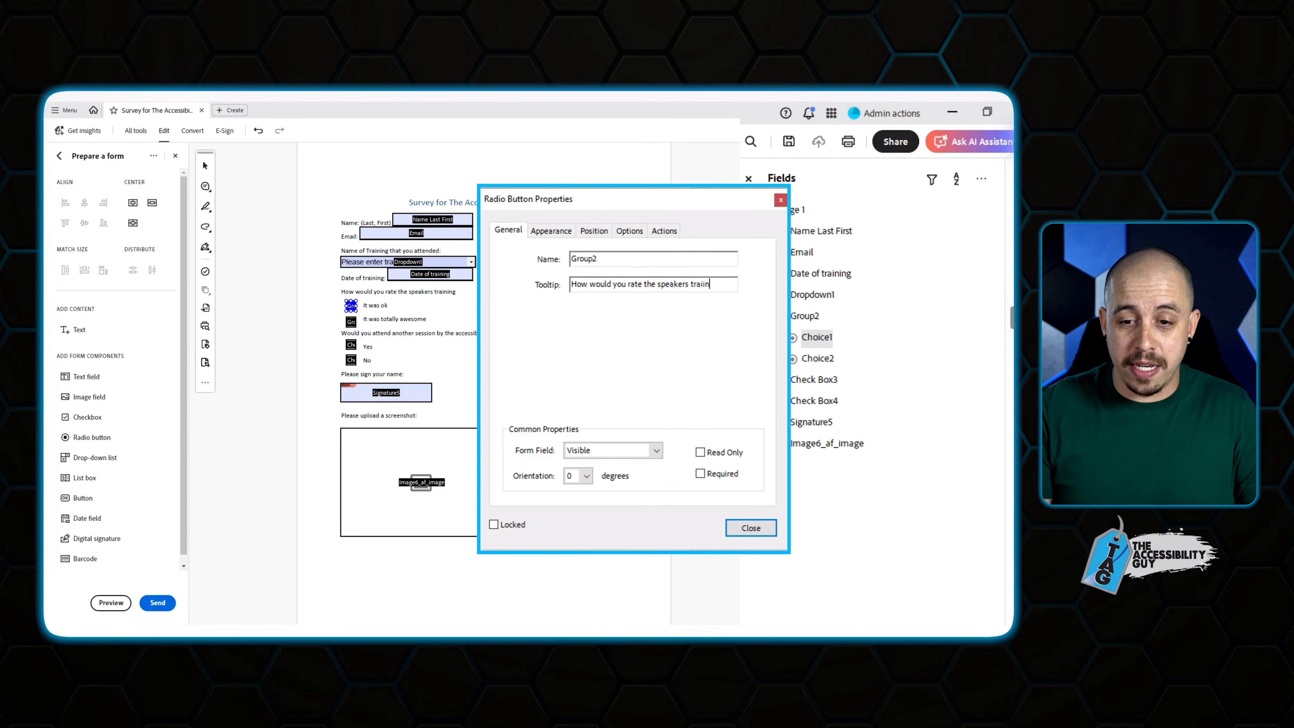
left_click(634, 232)
key("Tab")
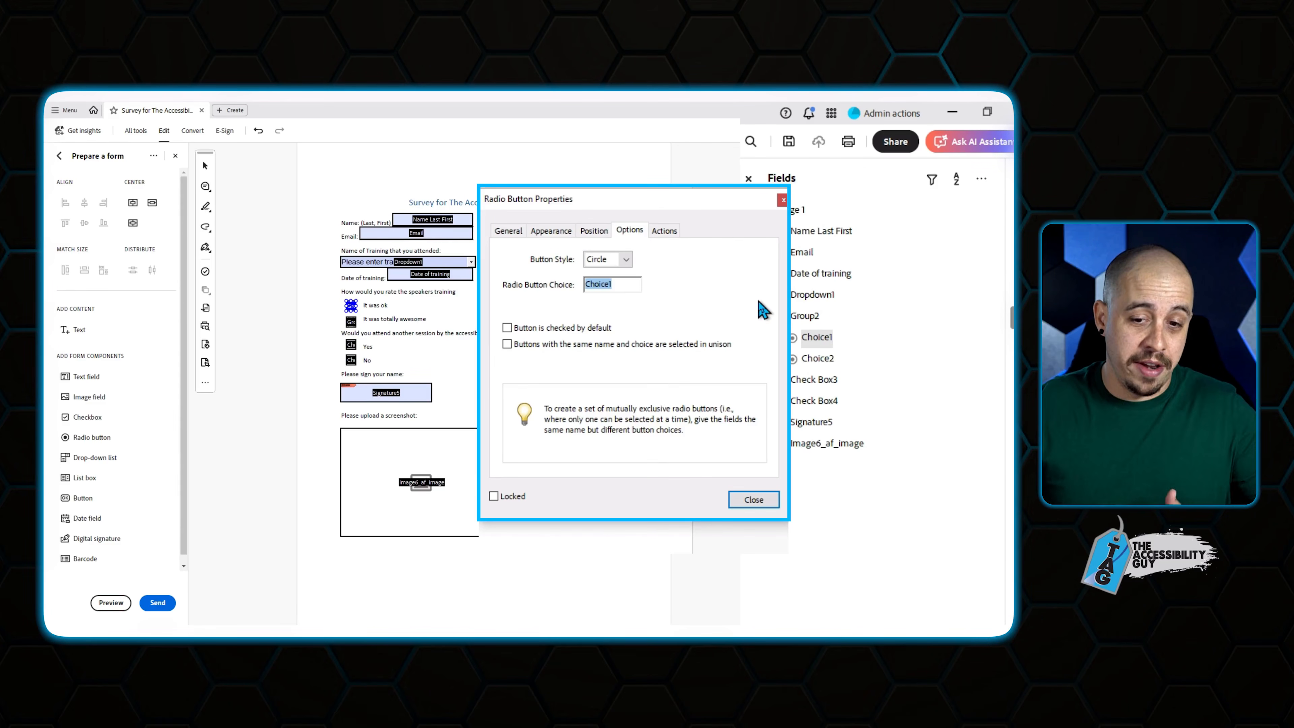
type("It was ok")
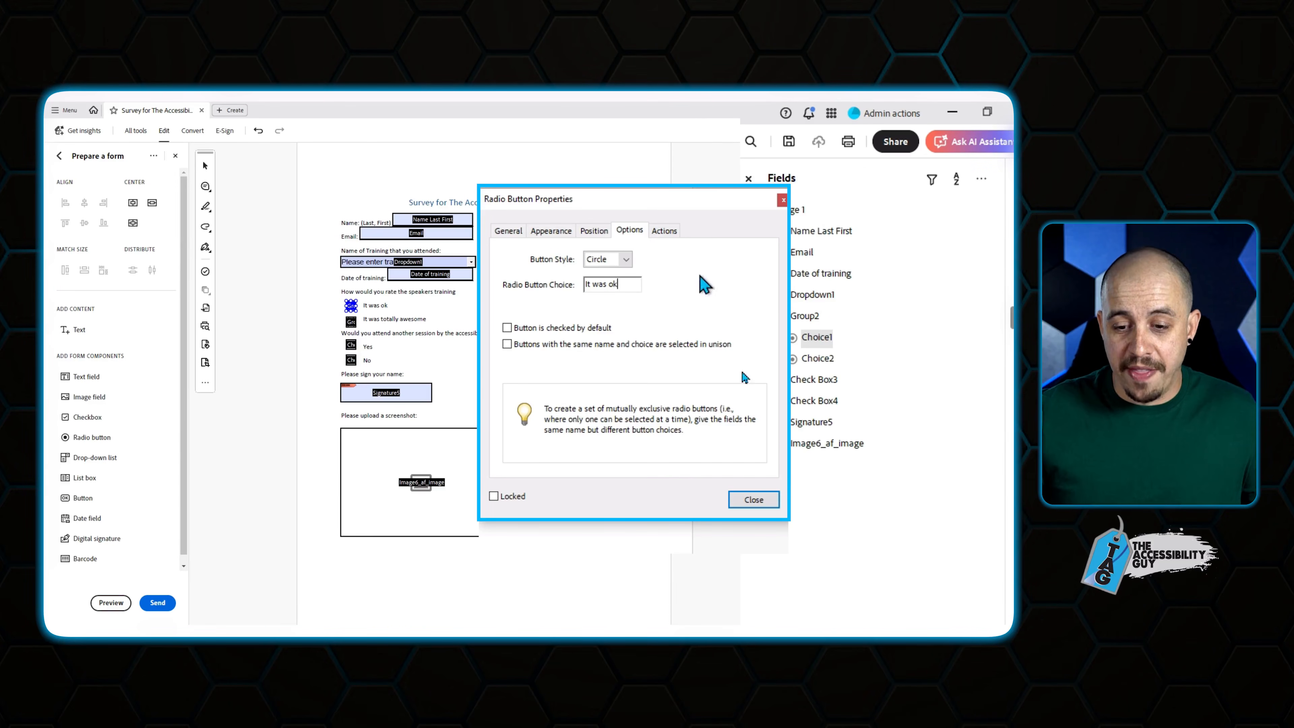
left_click(754, 499)
Set the second button's choice to 'It was totally awesome' and check it by default.
right_click(350, 326)
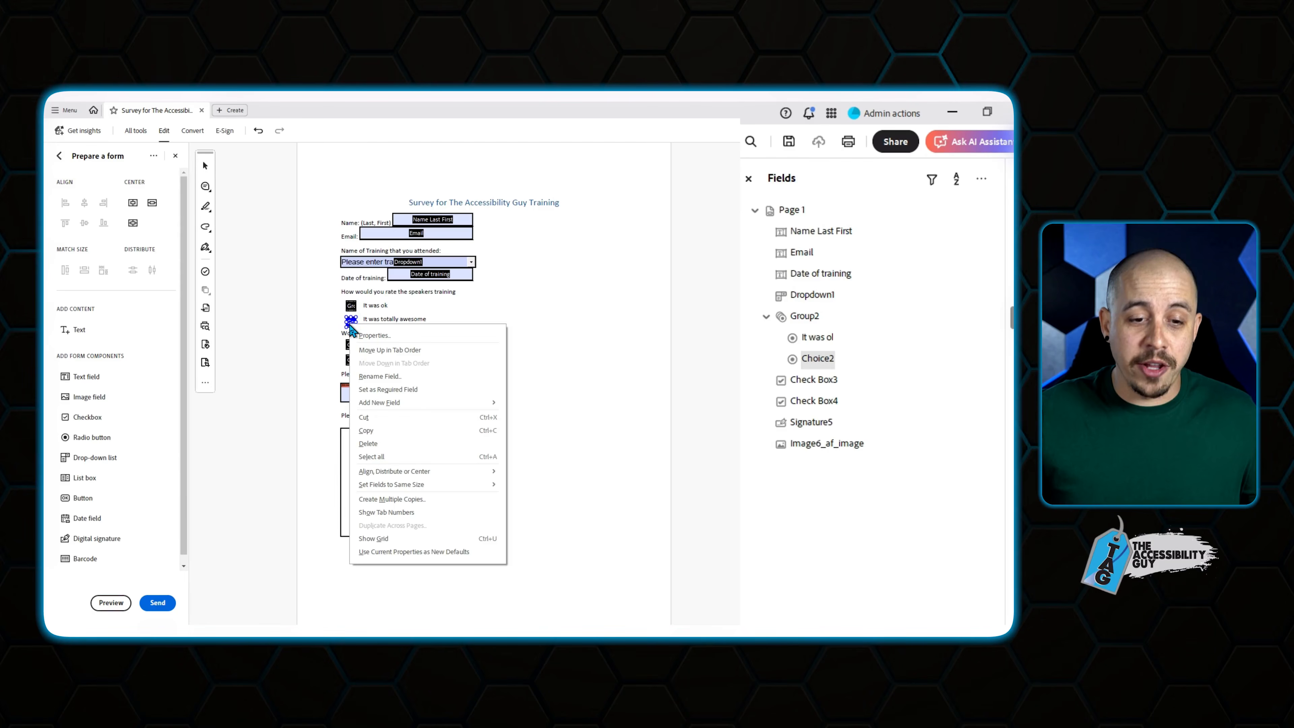
left_click(376, 336)
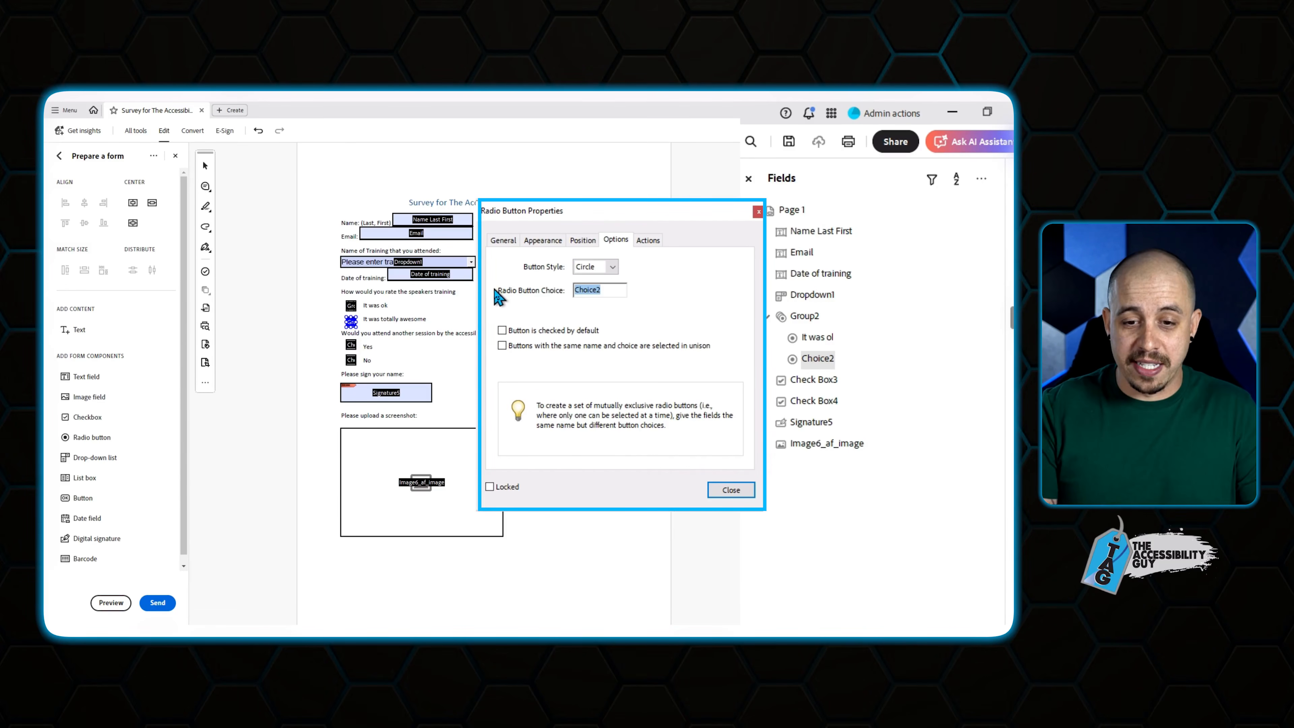
type("It was totally")
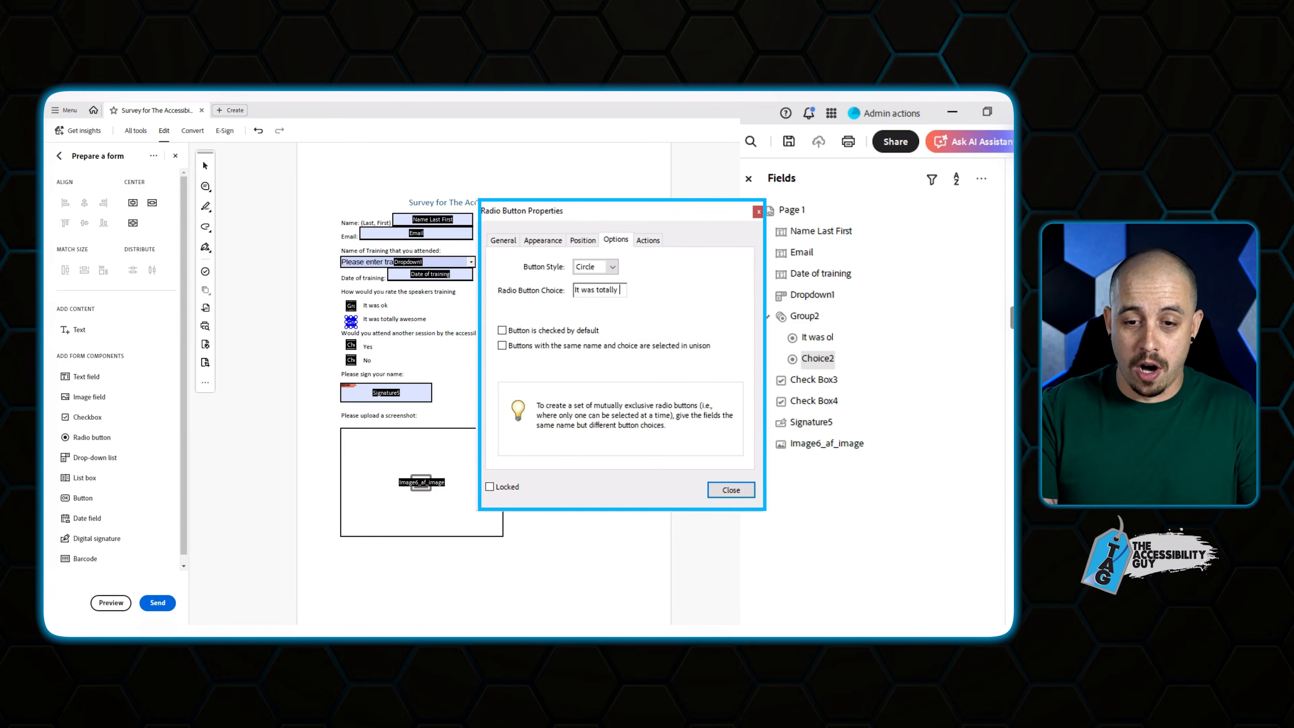
left_click(522, 331)
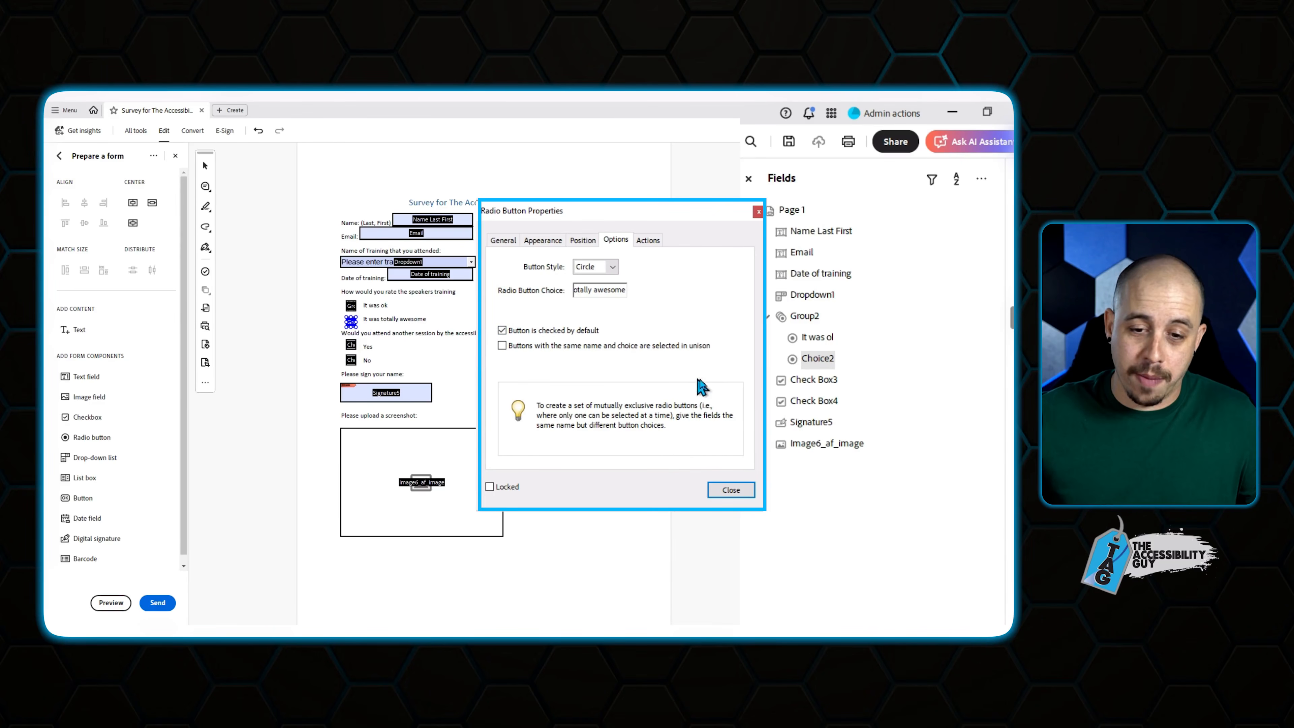
left_click(731, 490)
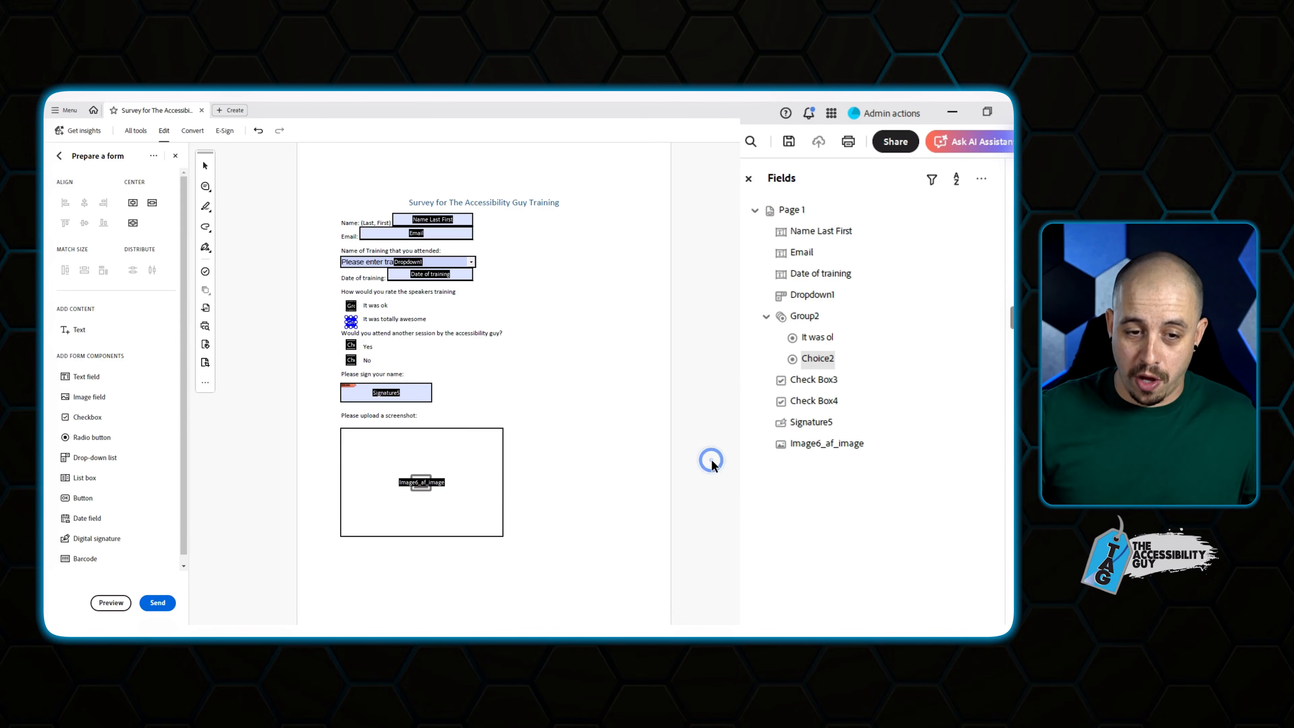
Give the Yes checkbox a tooltip and copy its text.
left_click(351, 346)
right_click(351, 344)
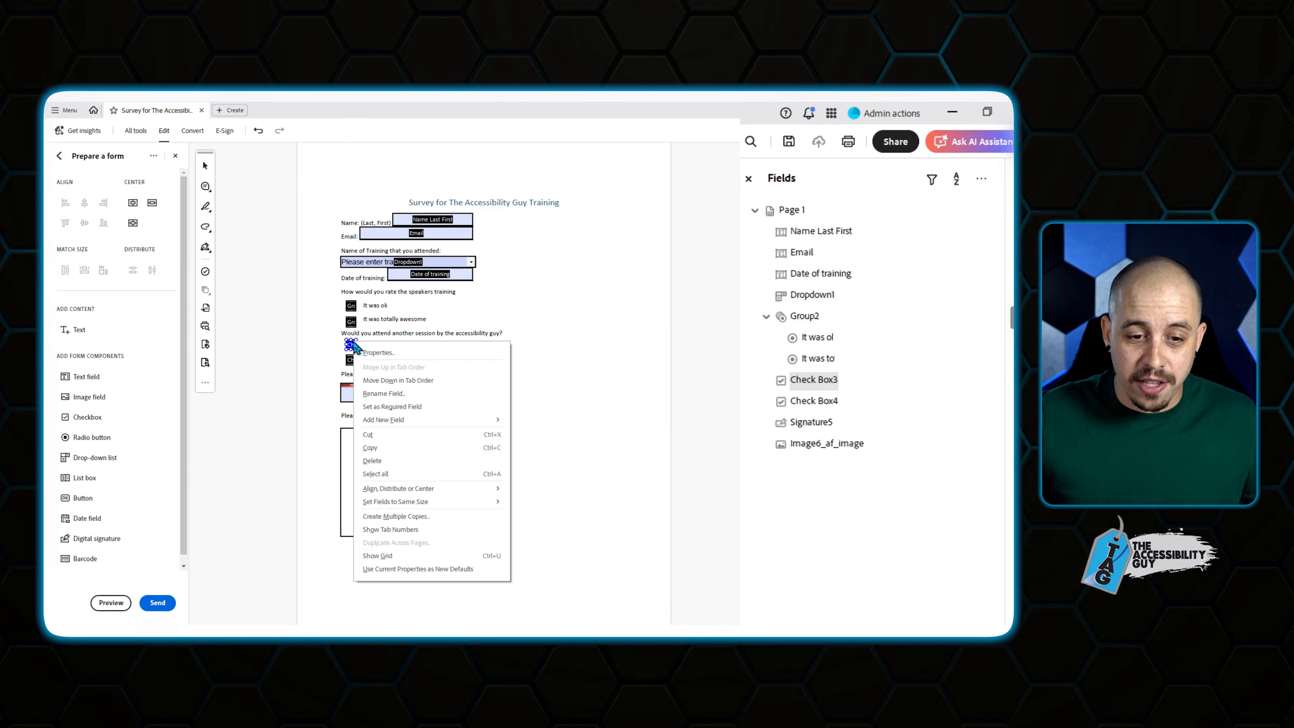
left_click(394, 353)
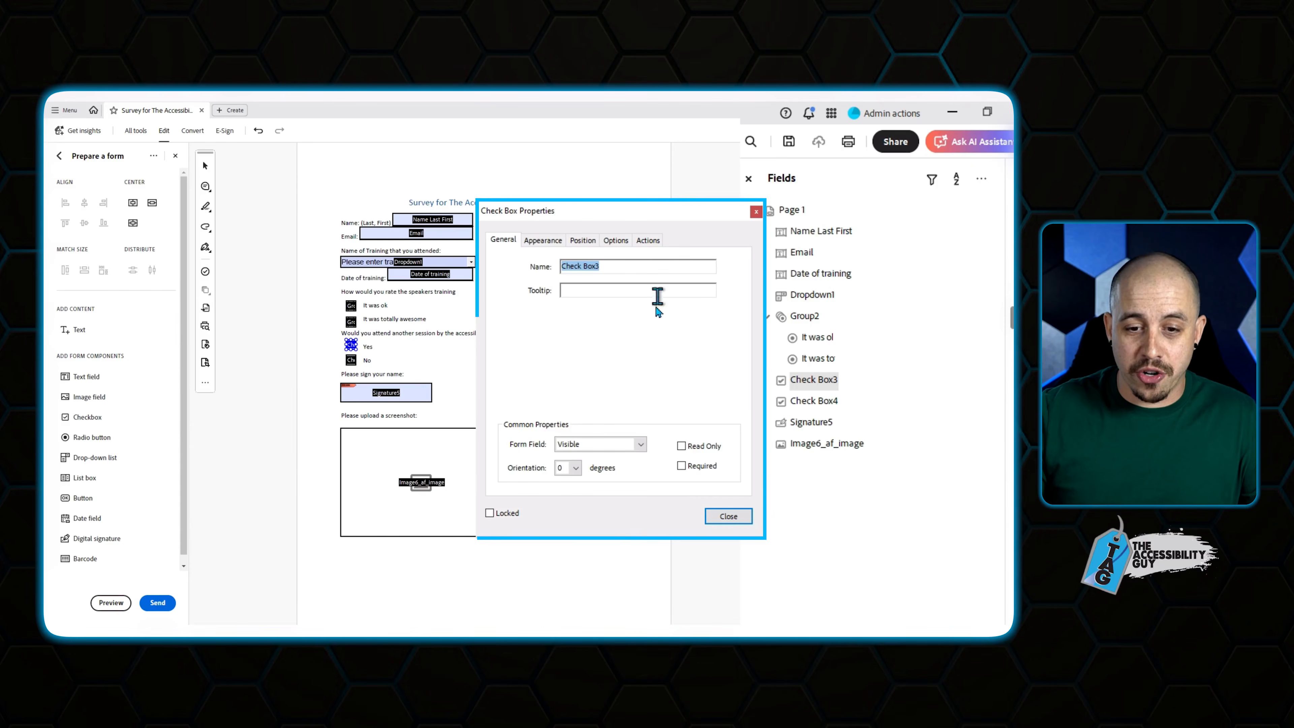
left_click(647, 293)
type("W")
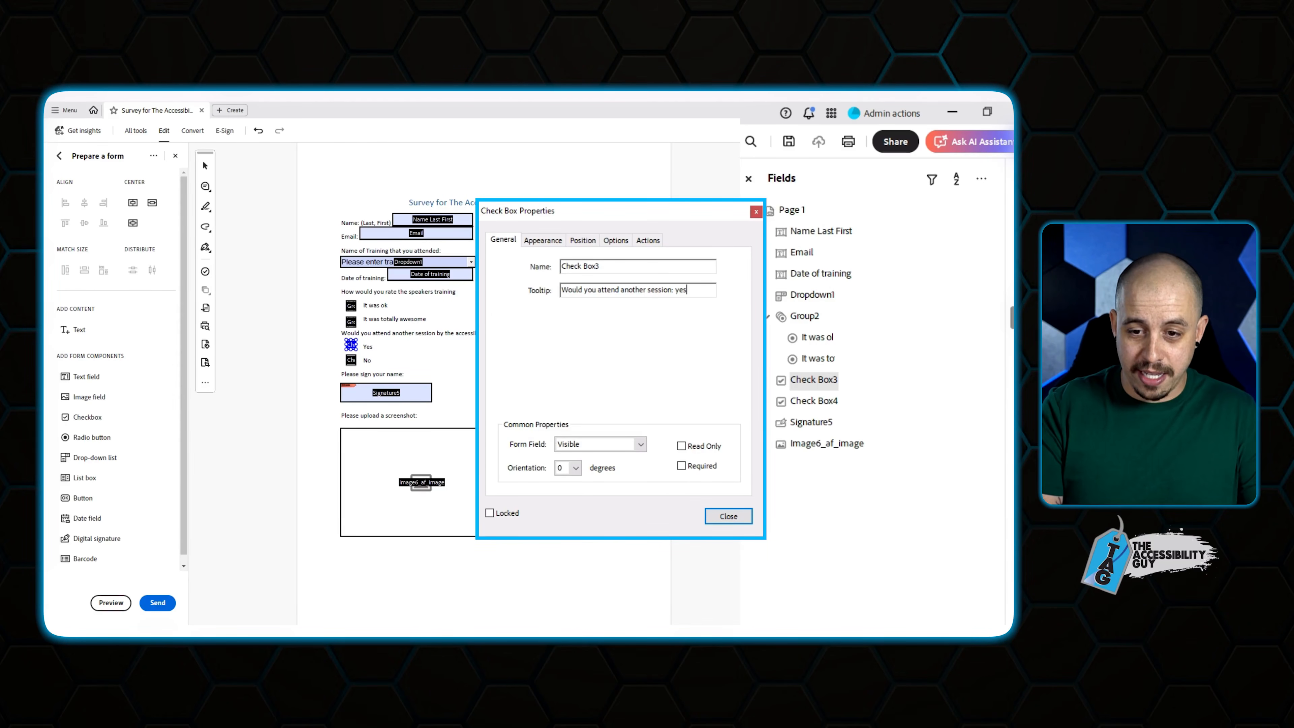
key("ctrl+a")
key("ctrl+c")
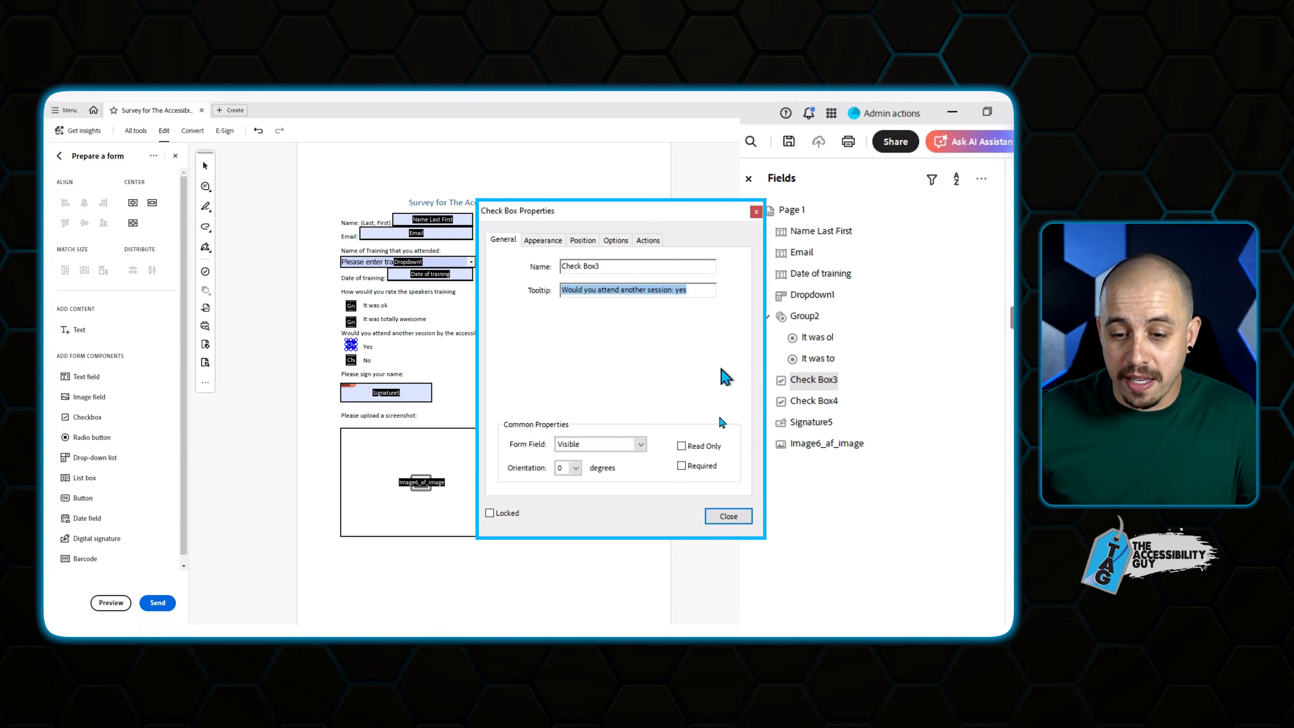
left_click(736, 514)
Paste the copied tooltip into the No checkbox, adapting it with 'no'.
right_click(351, 362)
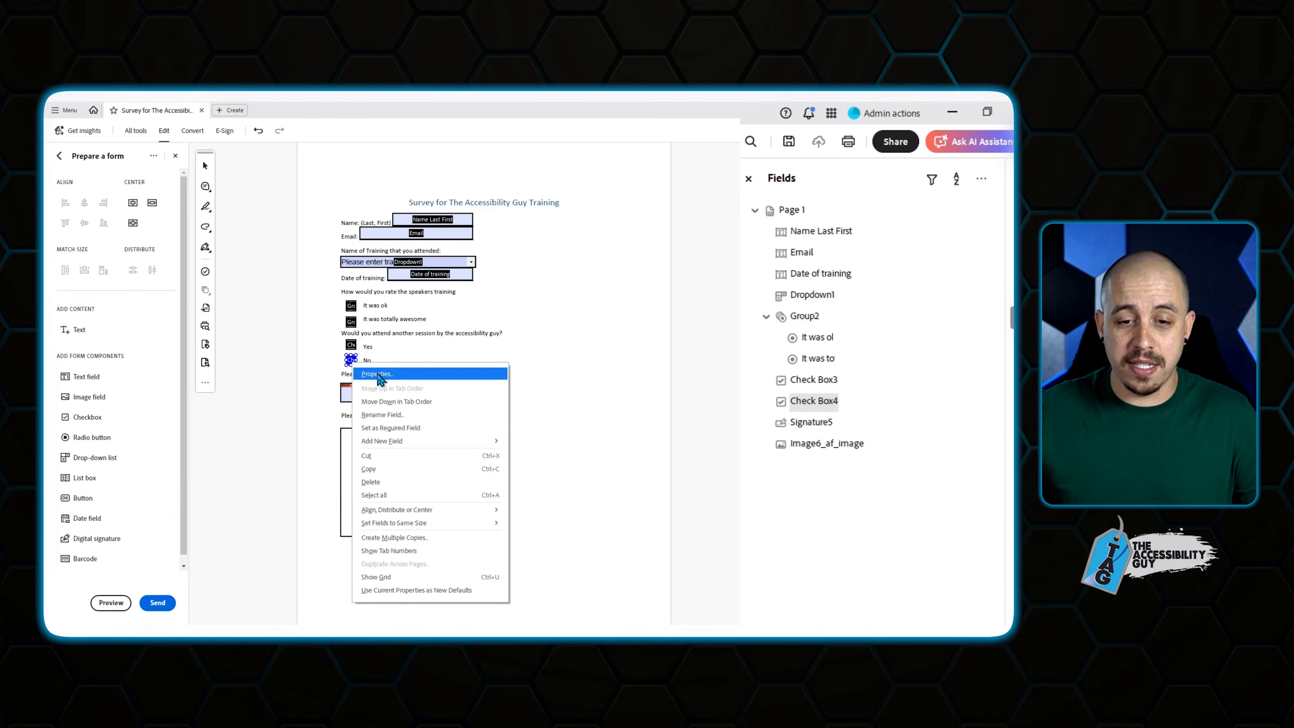
left_click(378, 374)
left_click(679, 290)
key("ctrl+v")
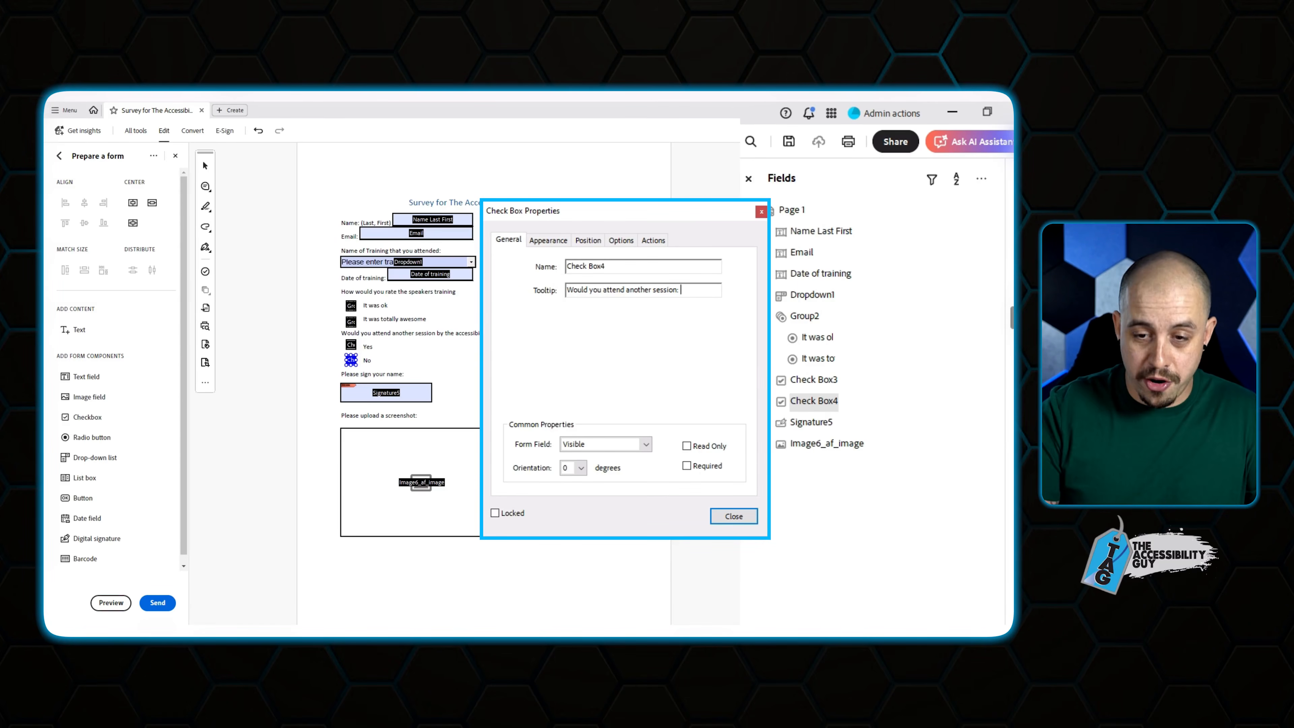
type("no")
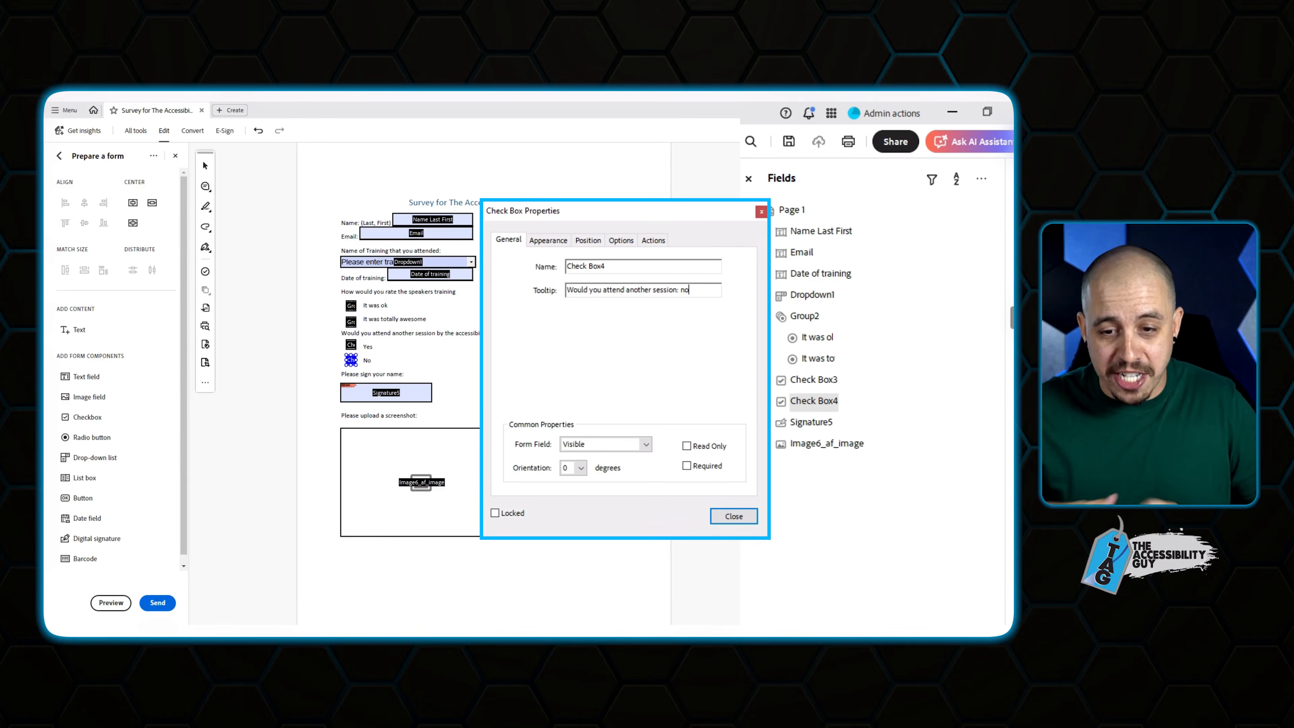
left_click(734, 516)
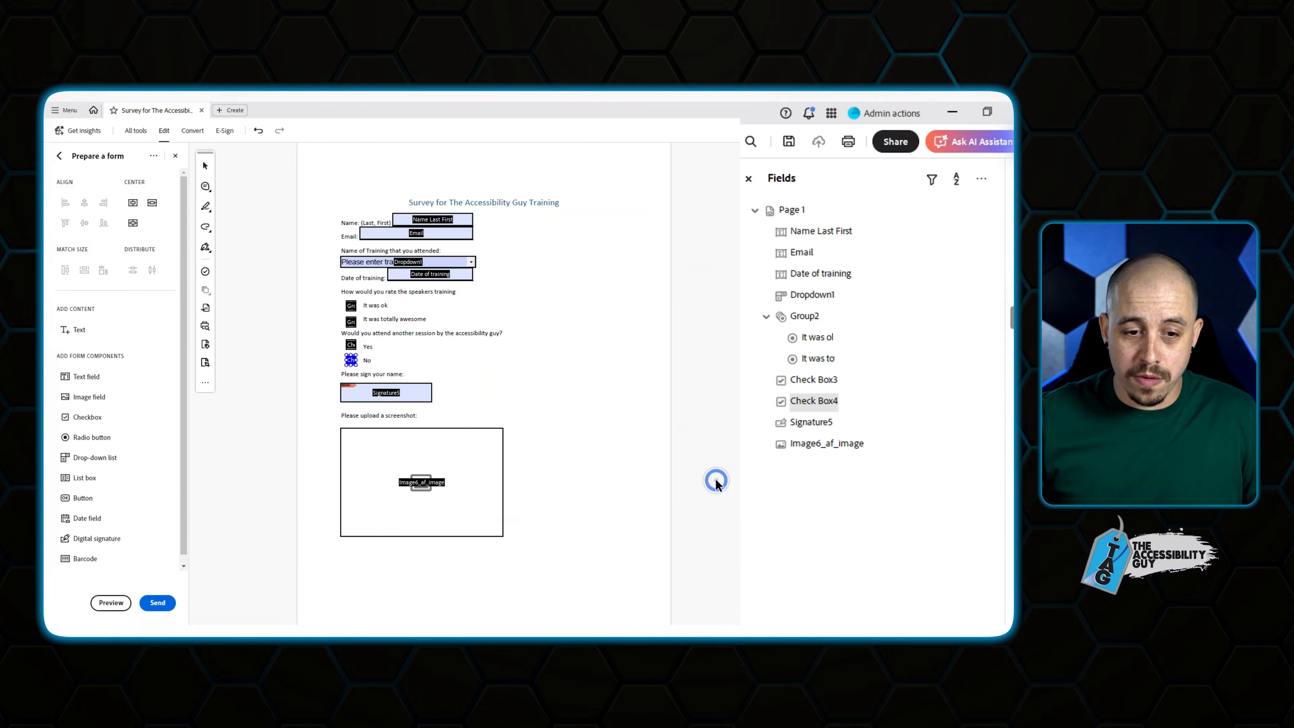
Give the signature field a tooltip beginning 'Enter your si…' and review its signed settings.
right_click(406, 395)
left_click(445, 163)
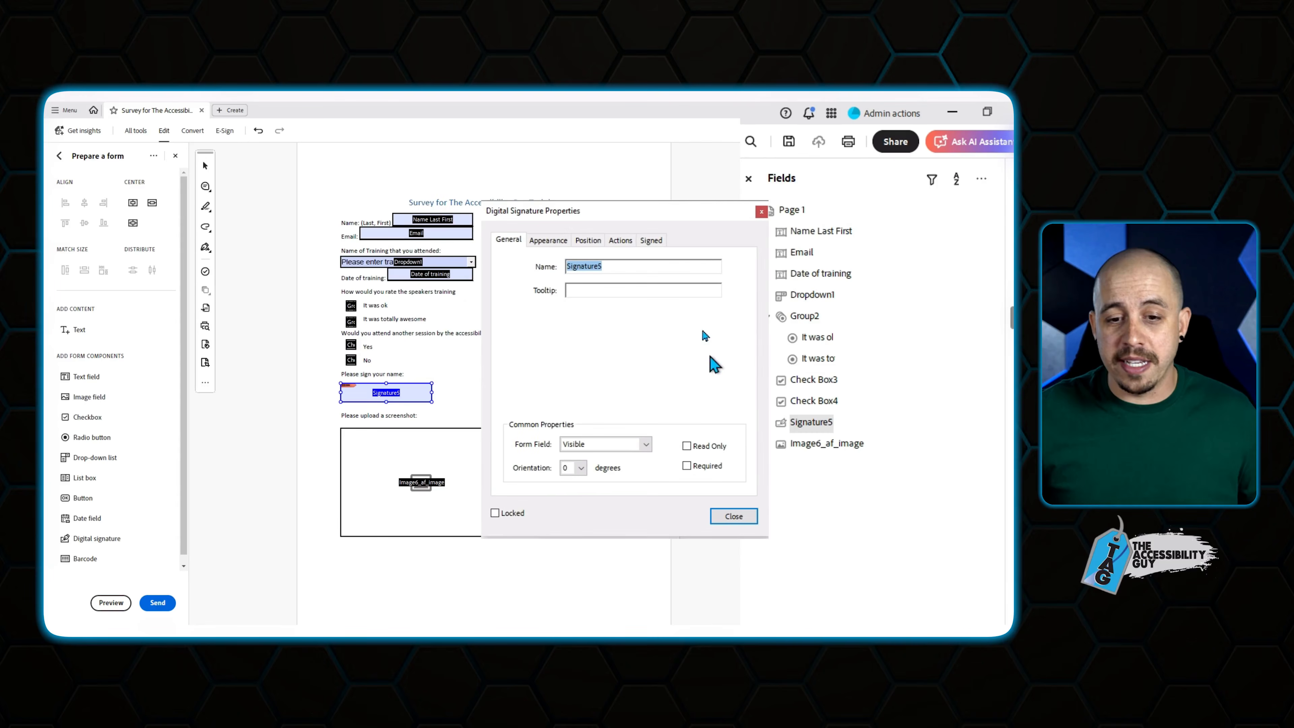
left_click(659, 291)
type("Enter y")
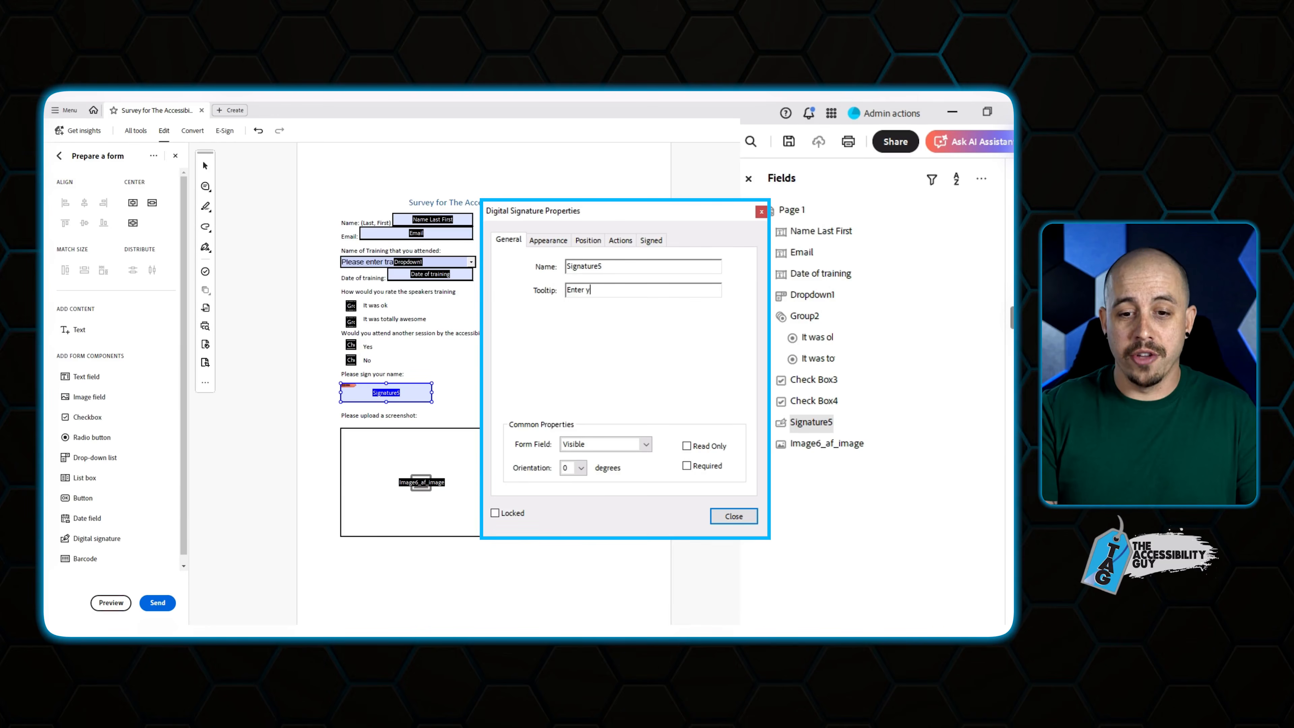
type("our si")
left_click(548, 240)
left_click(651, 240)
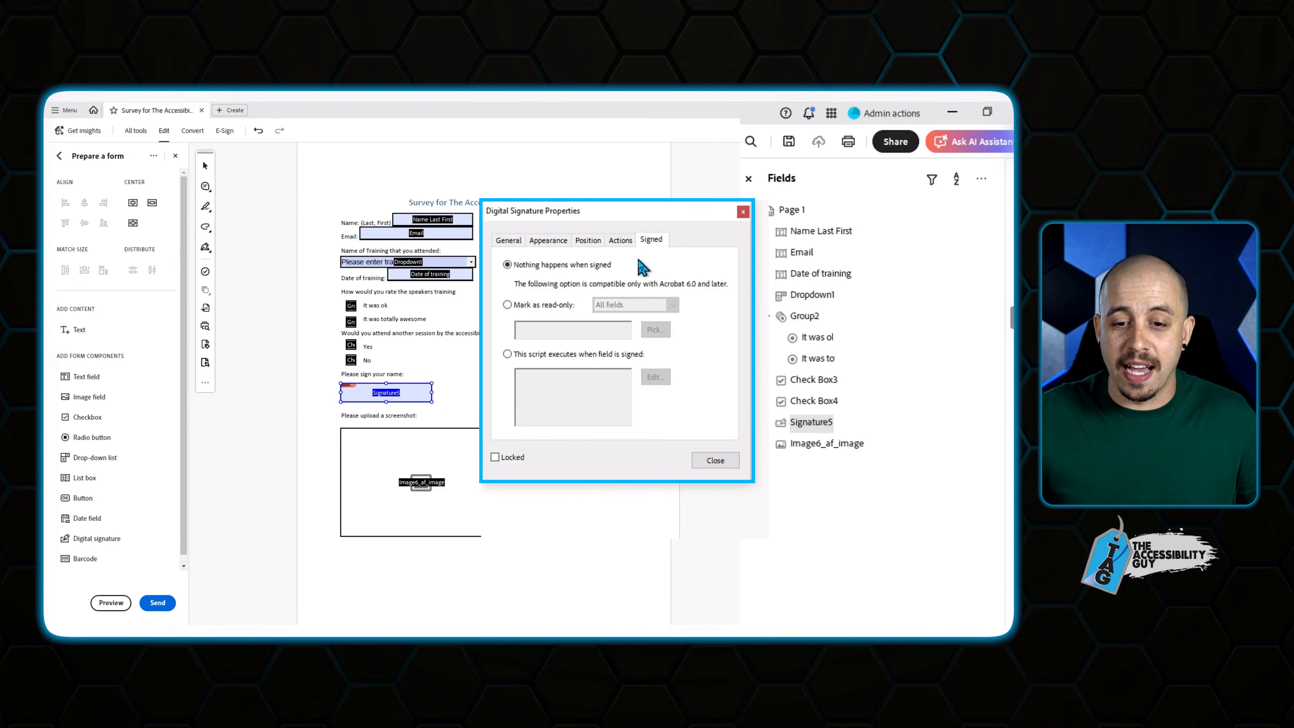
left_click(716, 460)
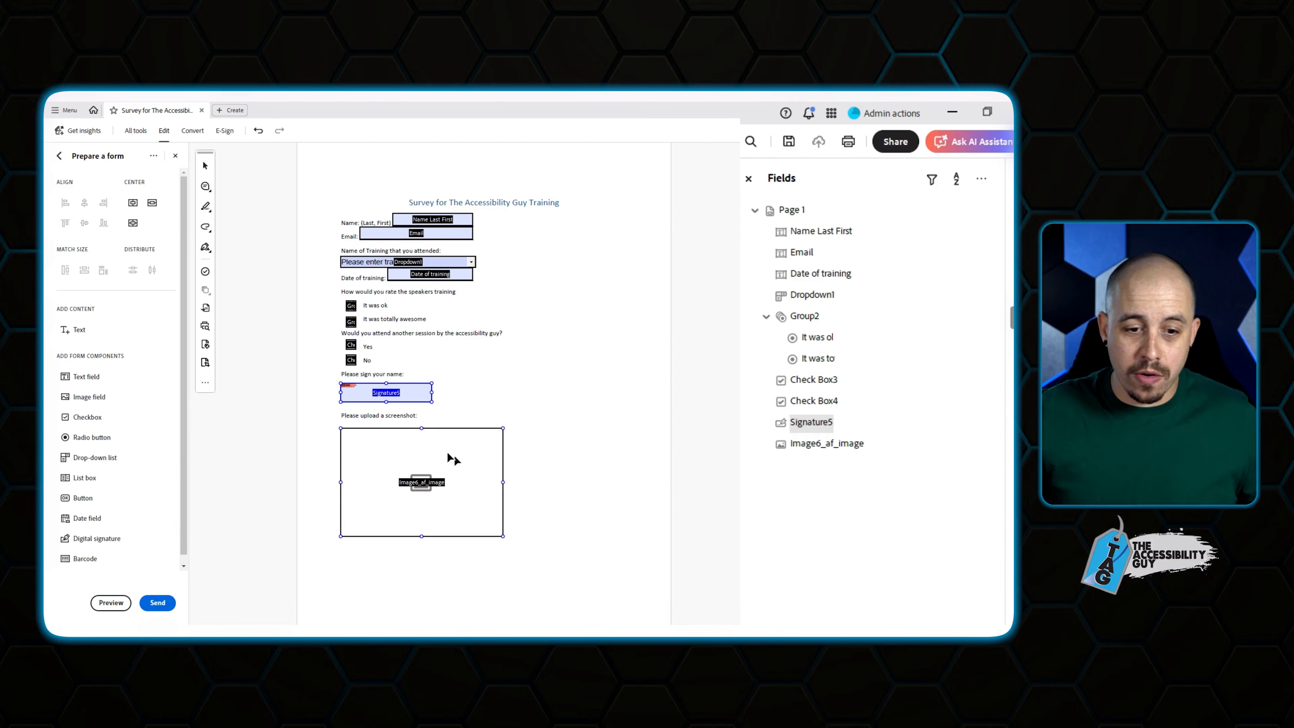
Set the screenshot upload field's tooltip to 'Please upload a screenshot'.
left_click(428, 445)
right_click(427, 445)
left_click(486, 214)
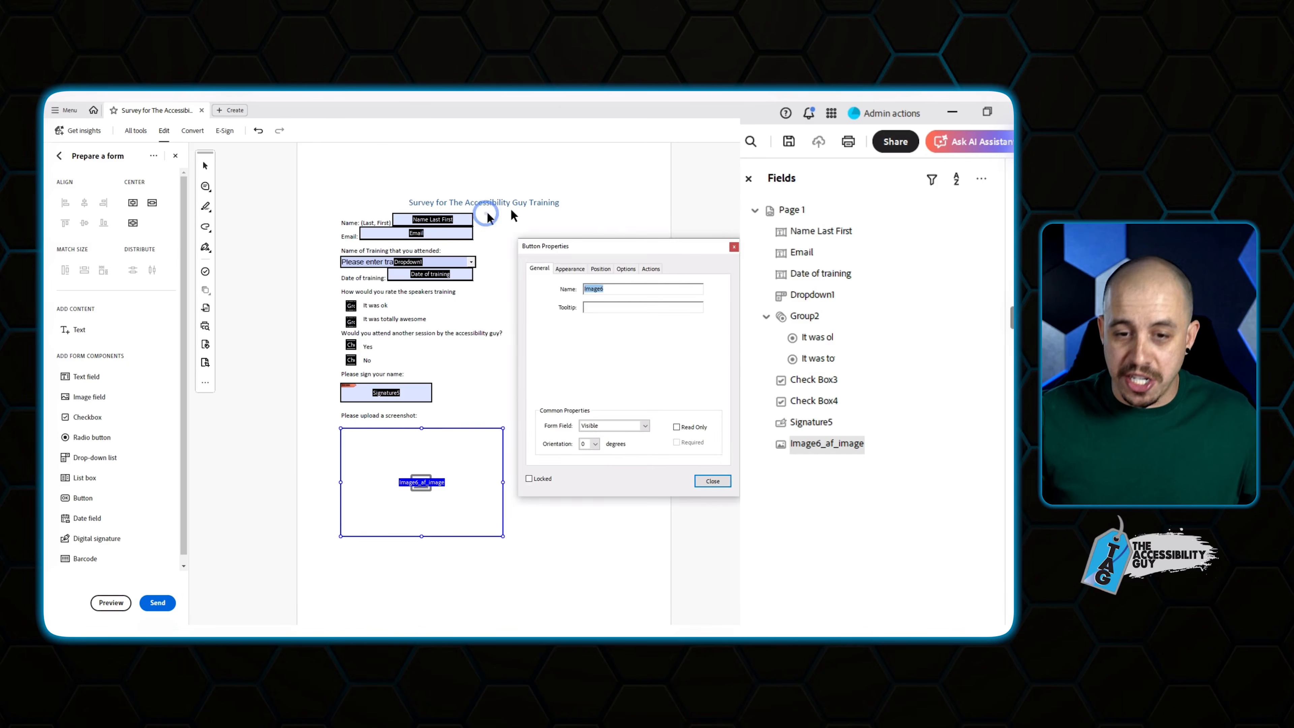
left_click(628, 305)
type("P")
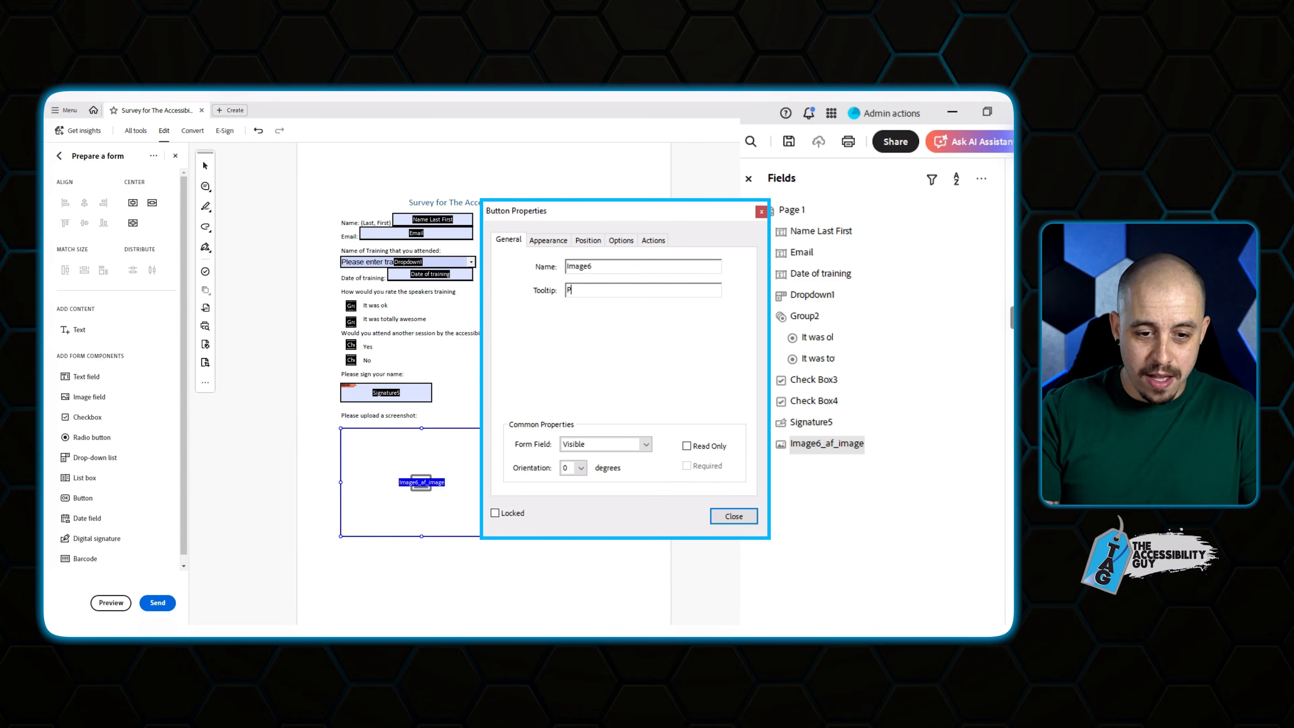
type("lease upload a scr")
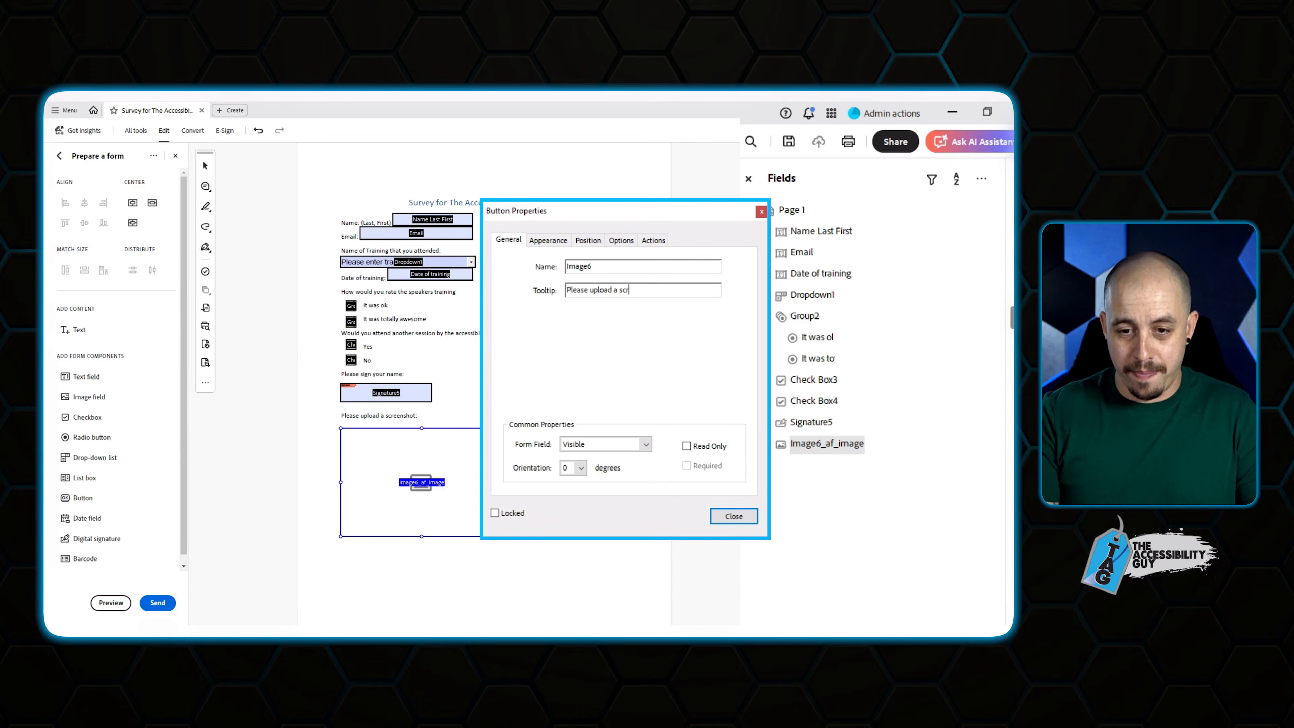
type("eenshot")
left_click(734, 516)
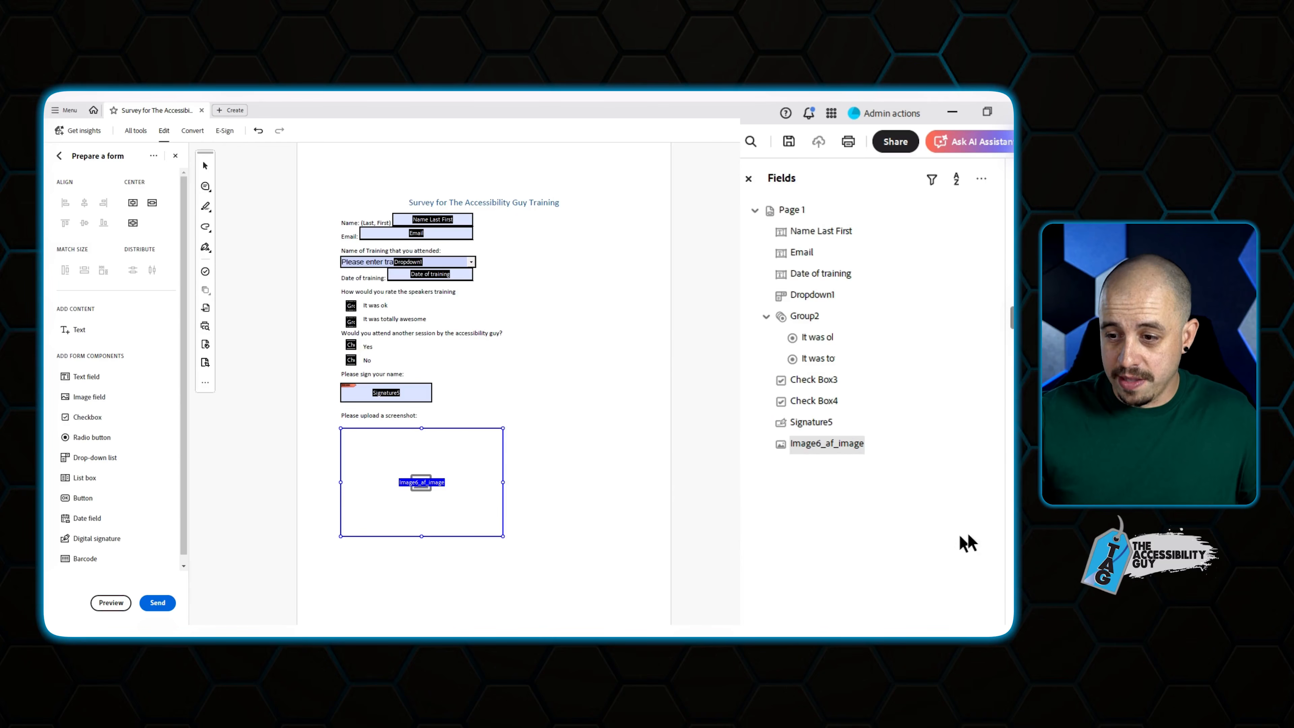
Exit form editing and step through the tag tree from H1 to the last tag.
left_click(1012, 428)
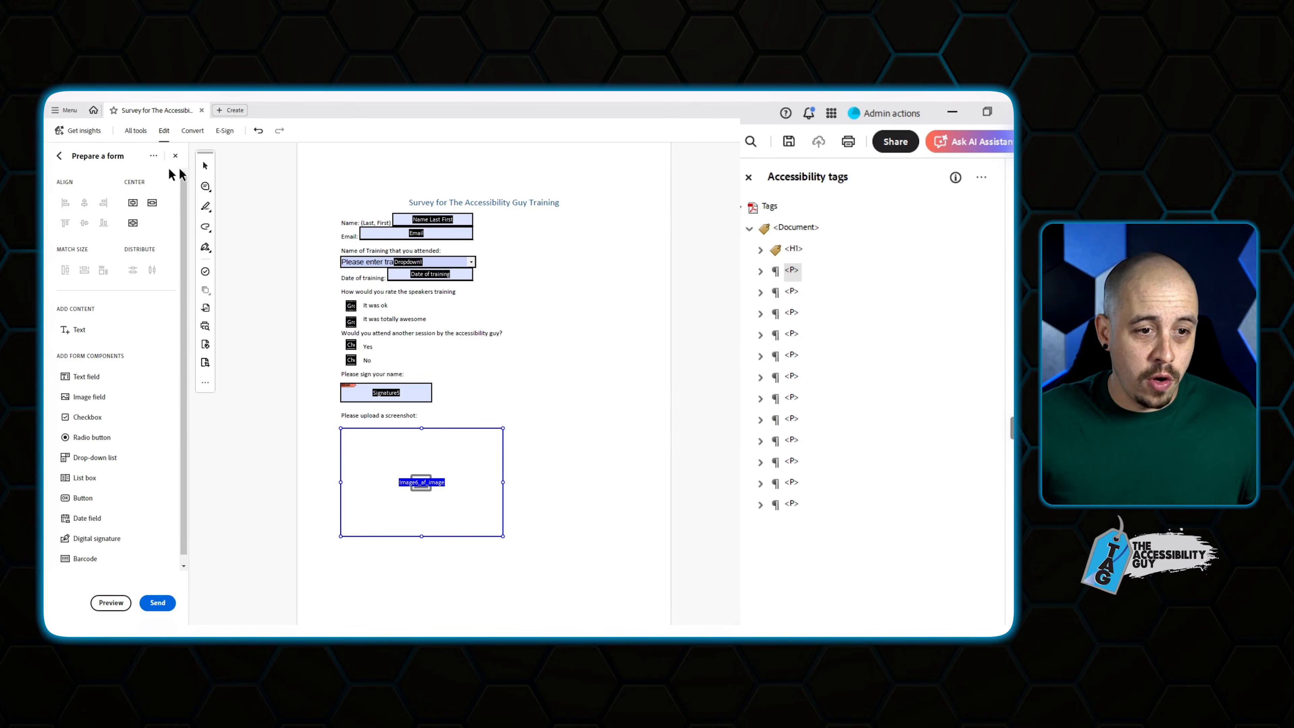
left_click(175, 155)
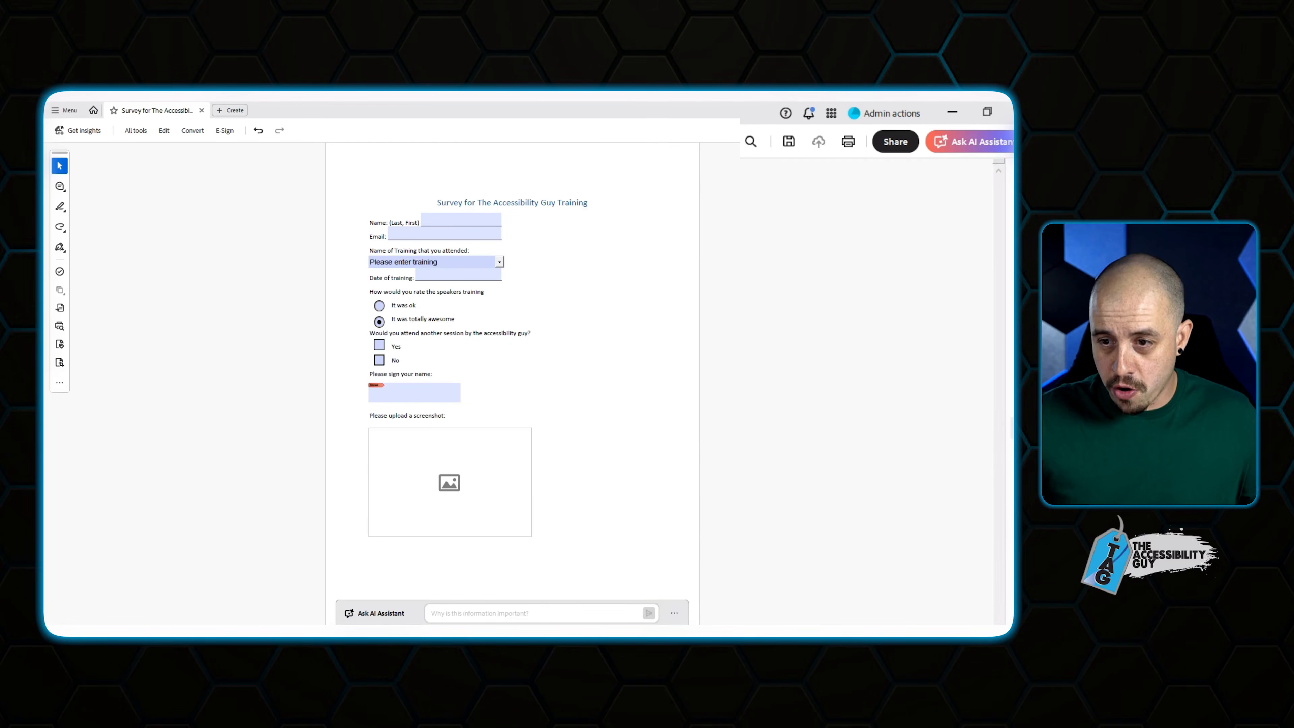
left_click(795, 250)
key("Down")
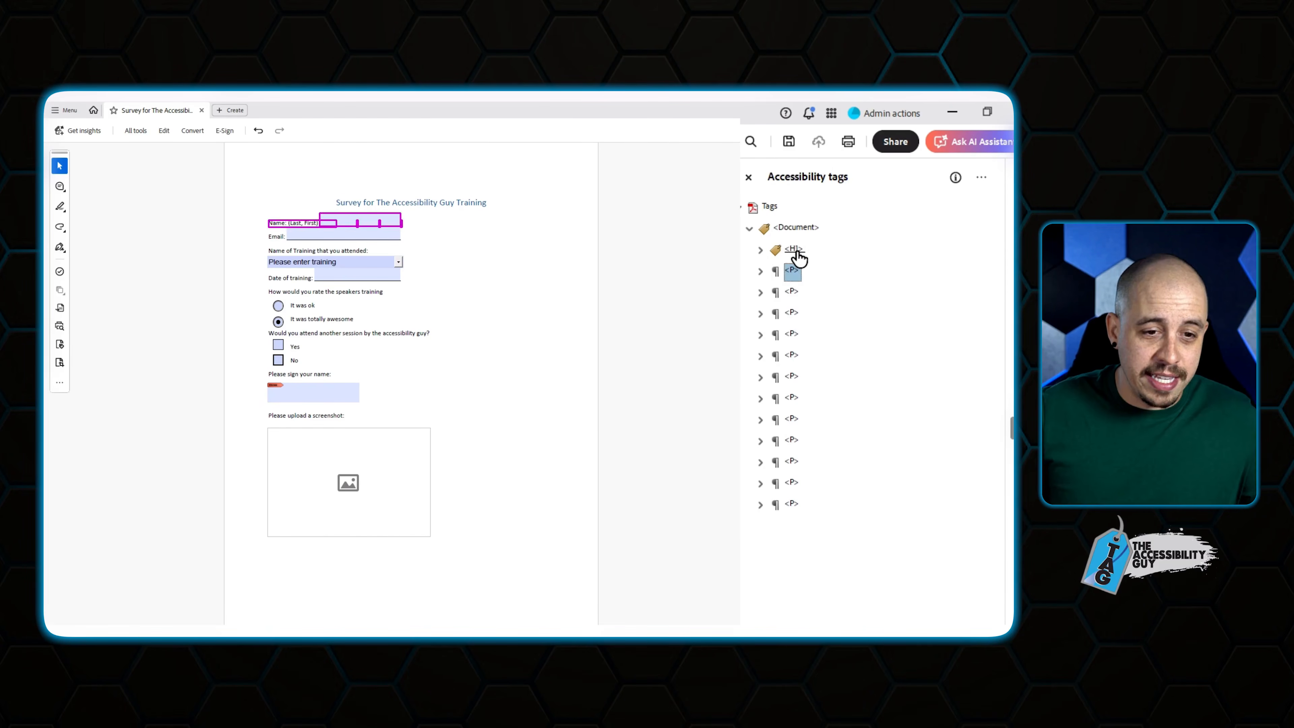
key("Down")
key("Down")
key("Down")
key("Down")
key("Down")
key("Down")
key("Down")
key("Down")
key("Down")
key("Down")
key("Down")
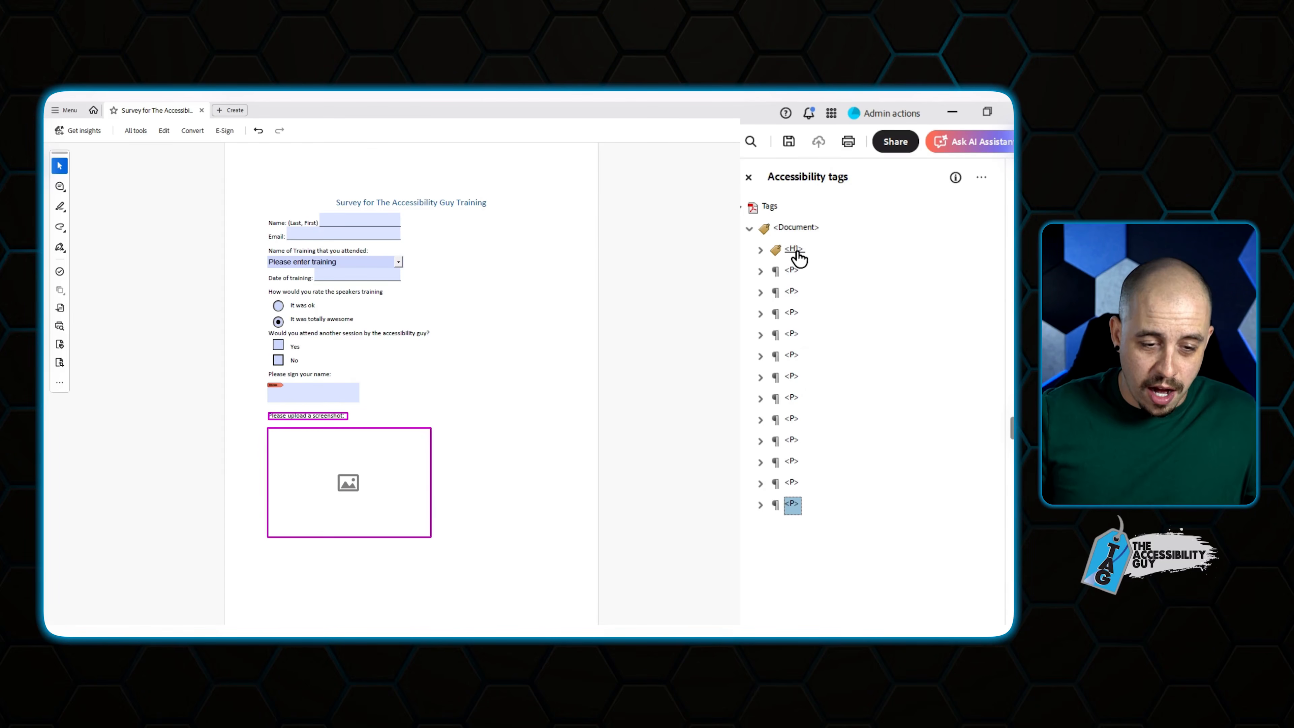
key("Up")
key("Up")
key("Up")
key("Up")
key("Up")
key("Up")
key("Up")
key("Up")
key("Up")
key("Up")
key("Up")
key("Up")
key("Up")
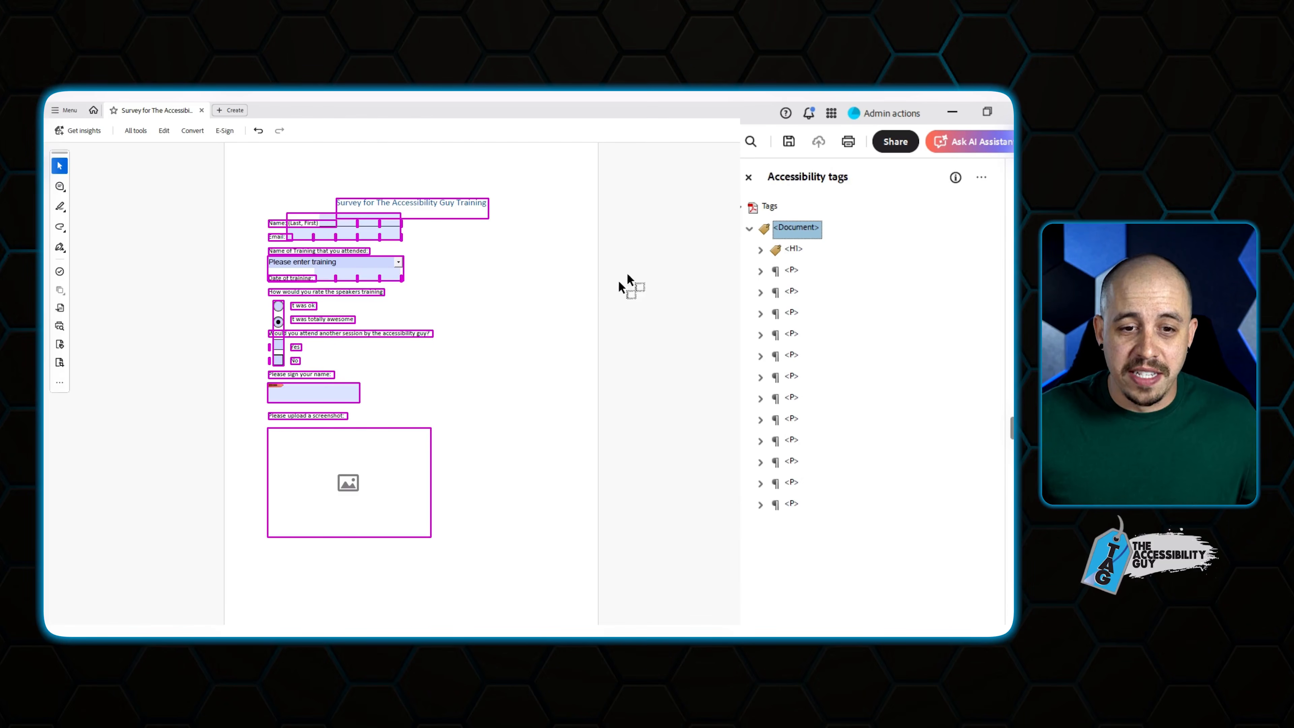
left_click(562, 256)
Save the survey PDF, replacing the existing file.
left_click(790, 142)
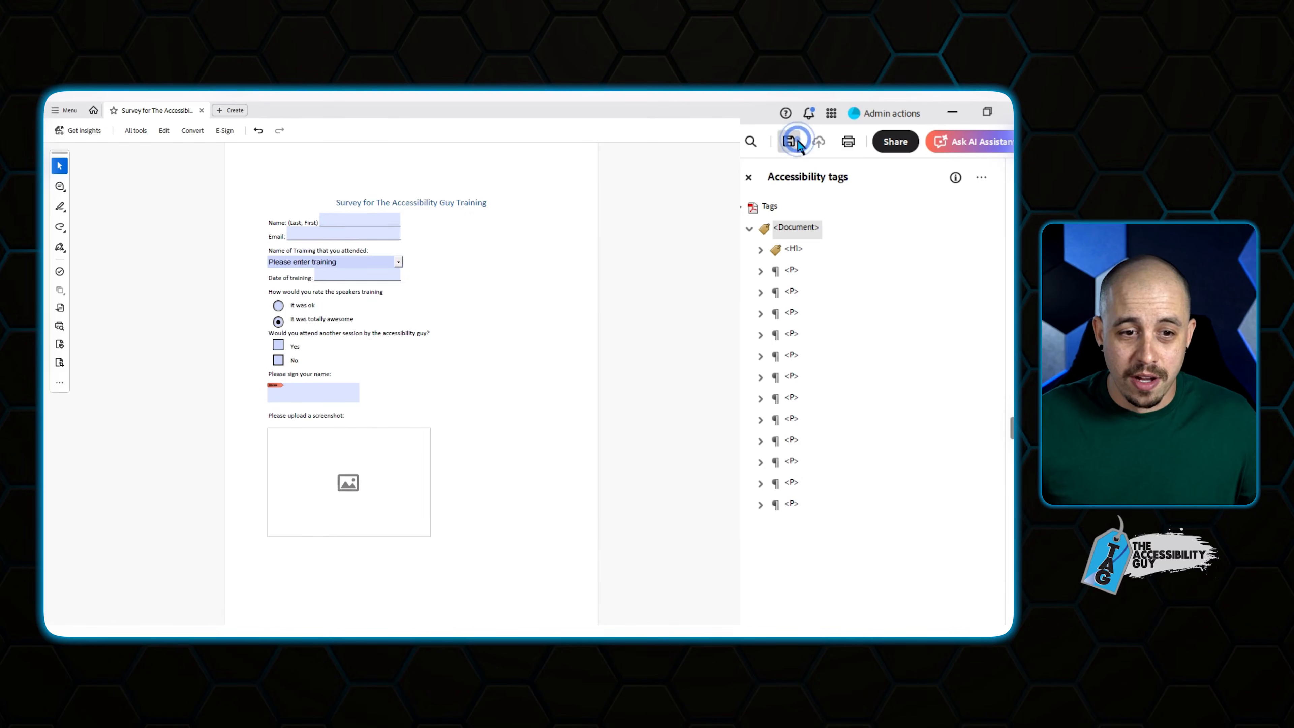
left_click(461, 372)
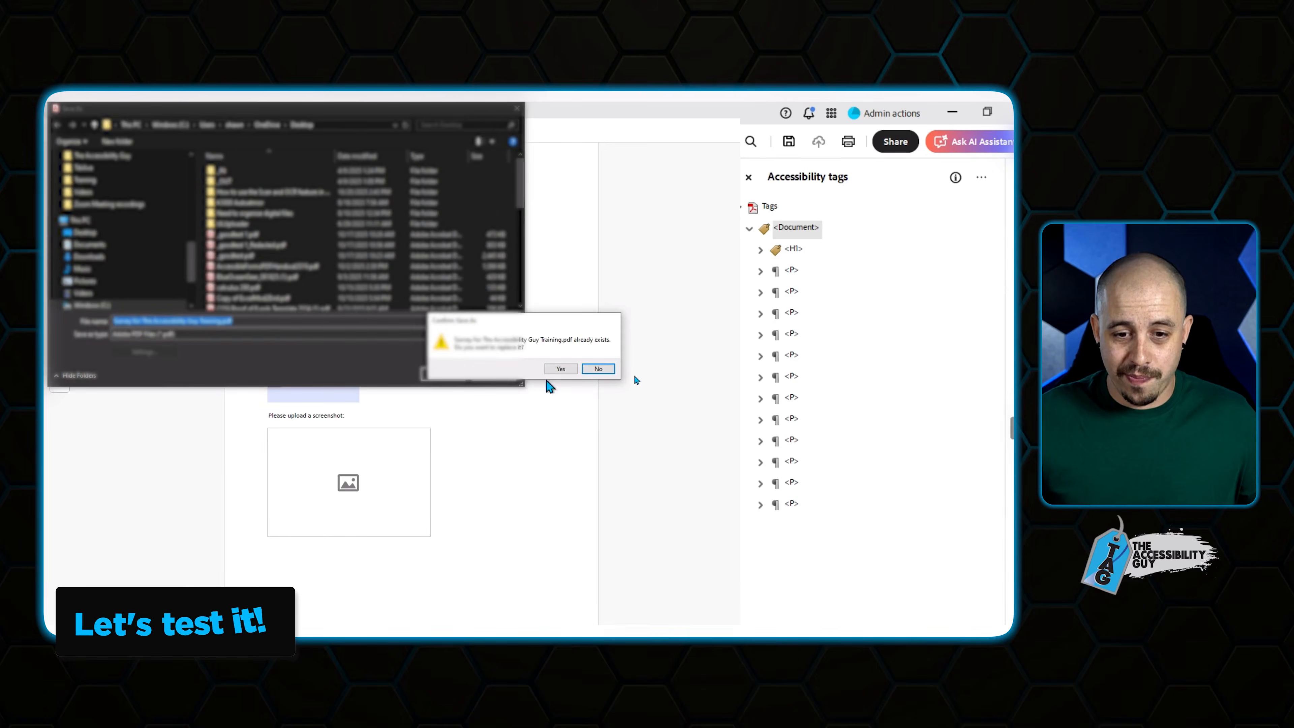
left_click(558, 368)
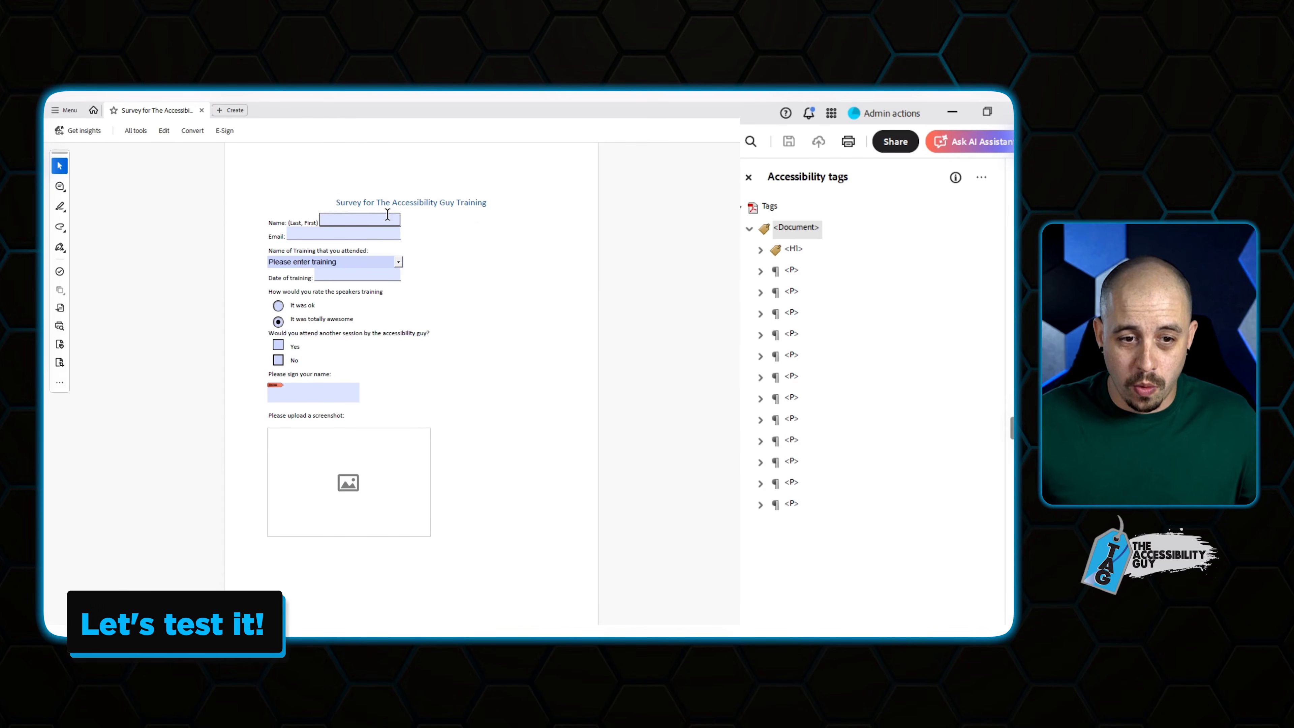
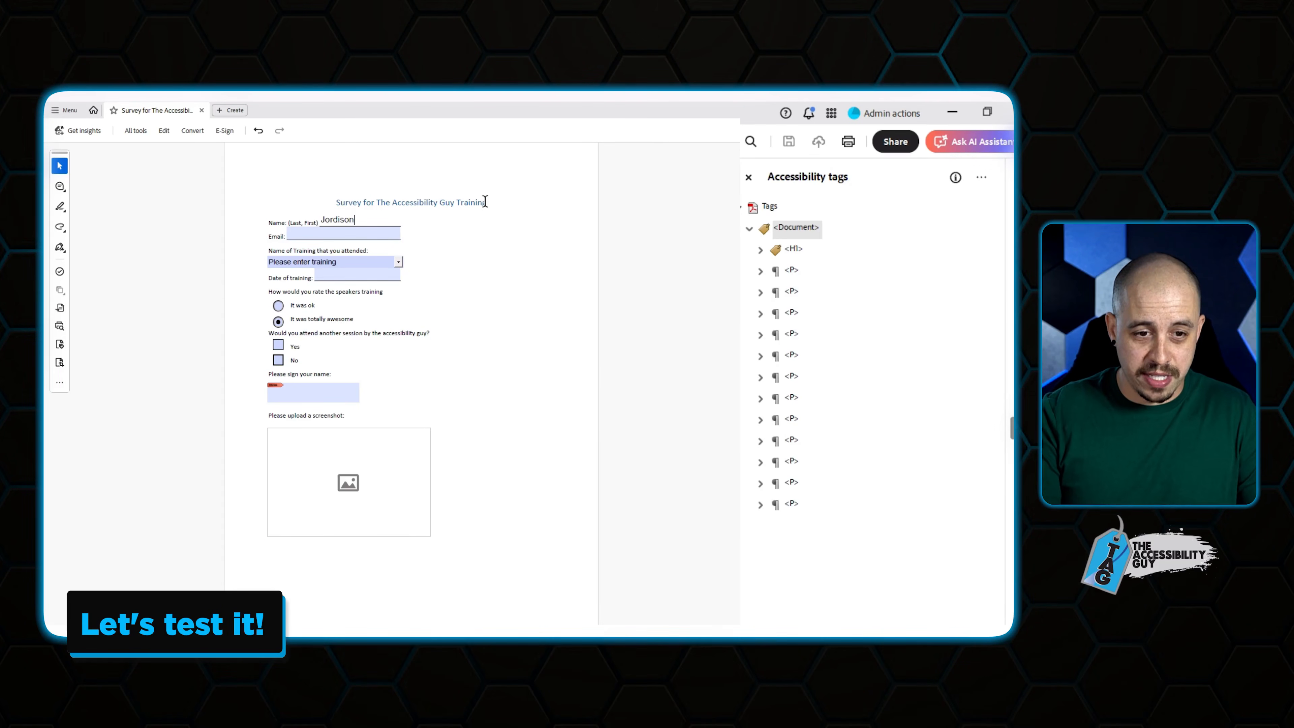
Fill in a name and email, choose a training, date 10/14/2025, a rating, and tick Yes.
key("Tab")
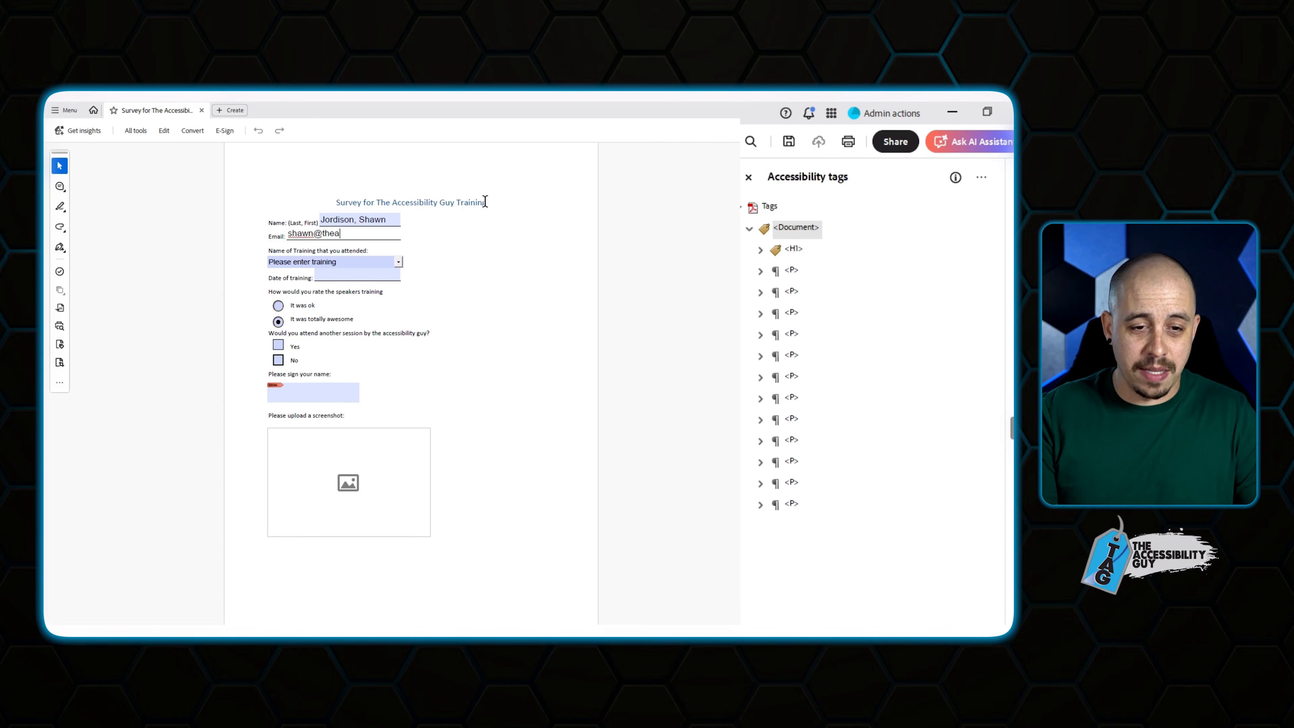
key("Tab")
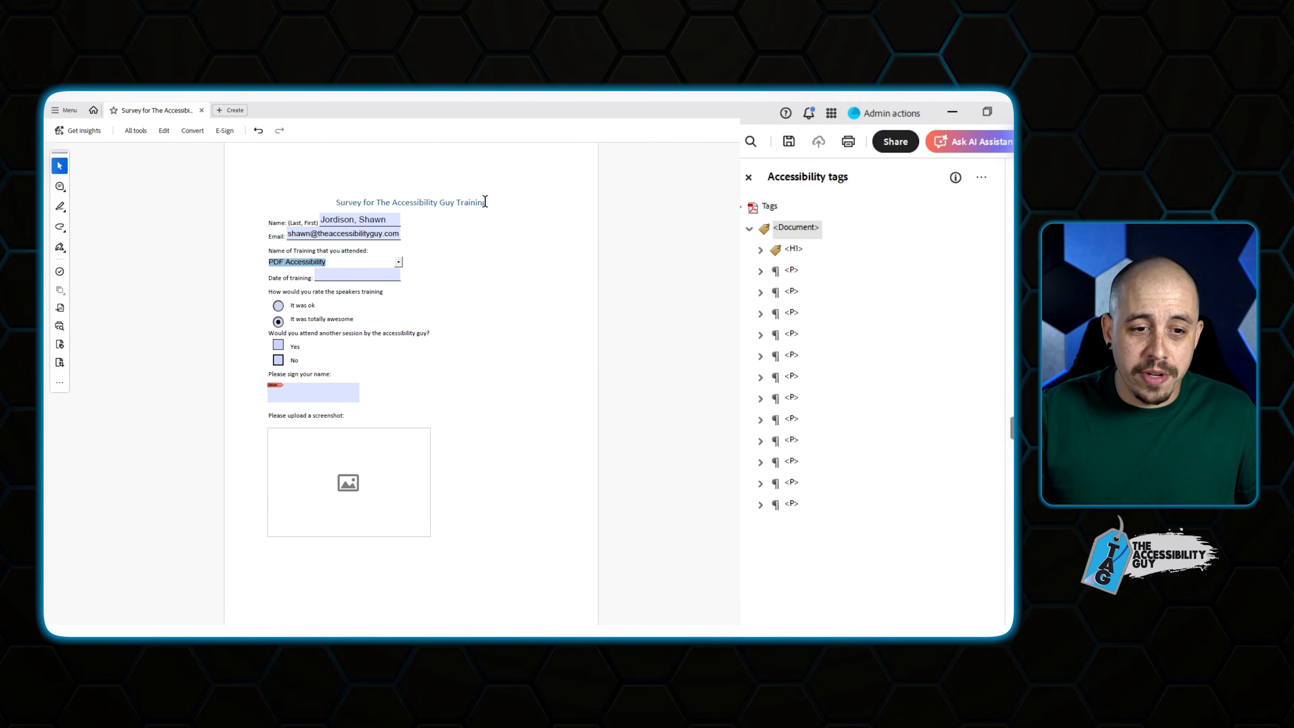
key("Tab")
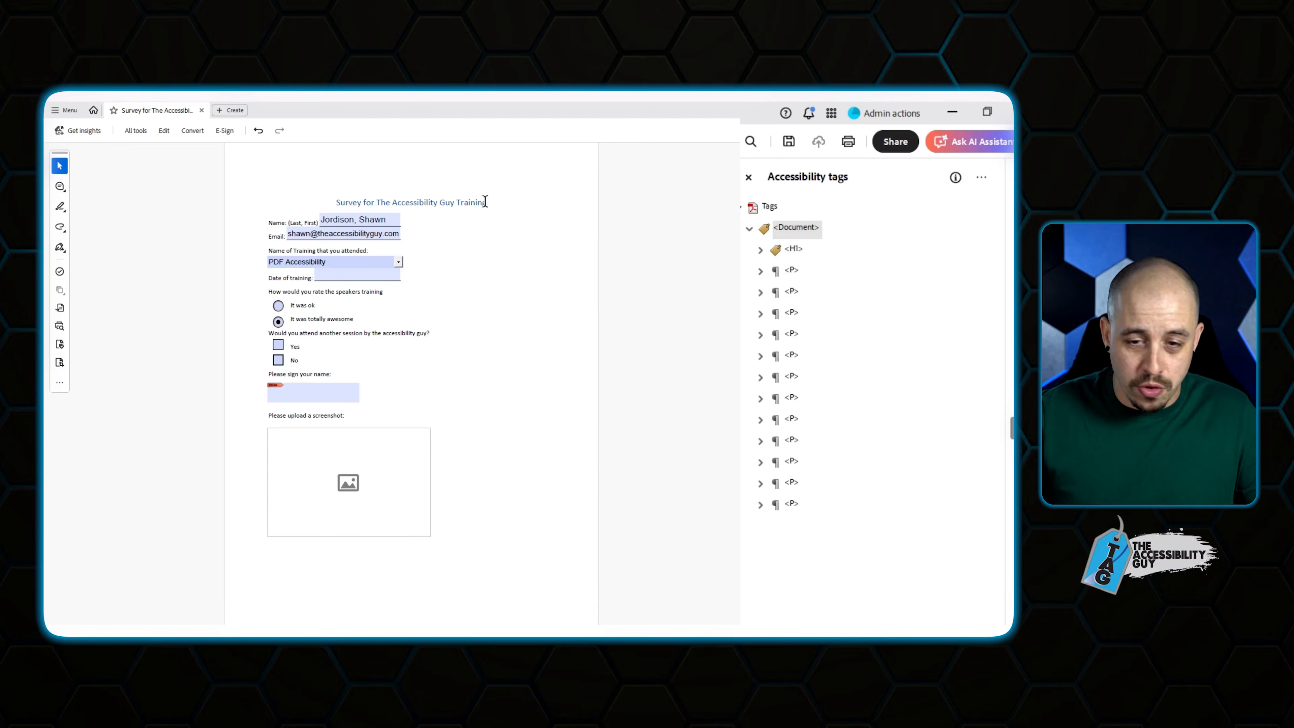
key("Tab")
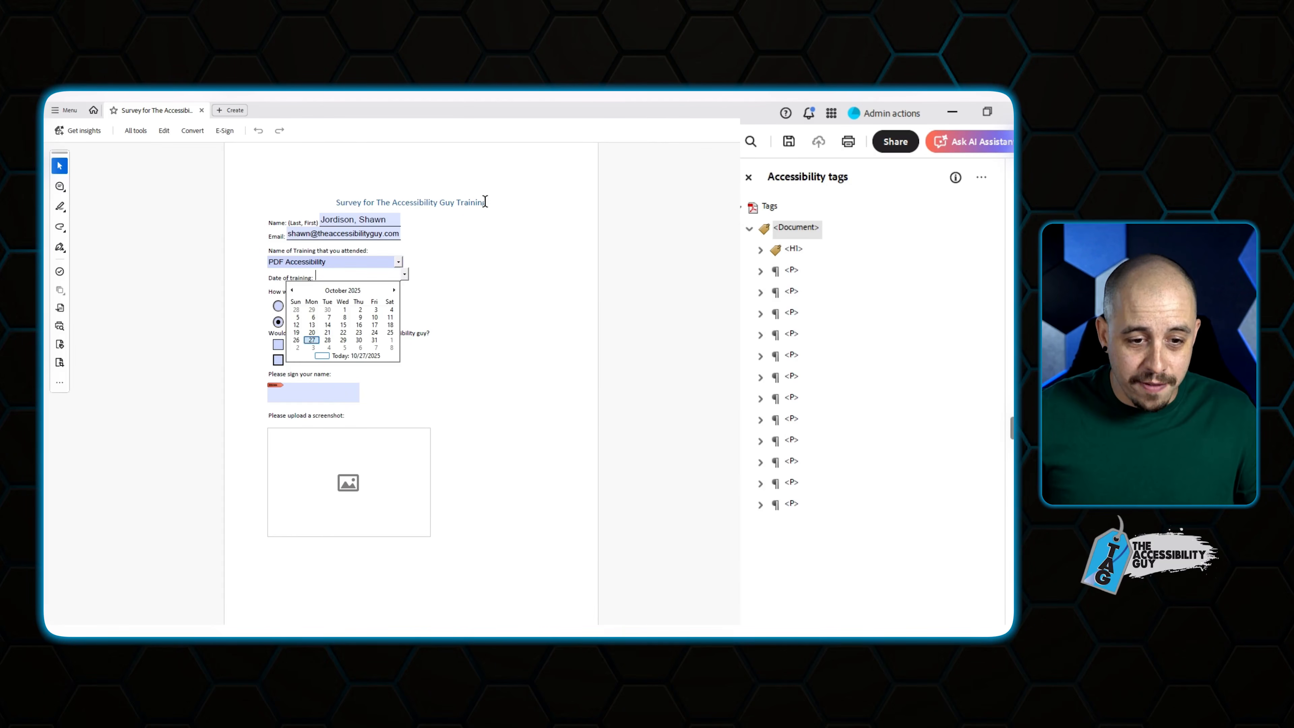
key("Return")
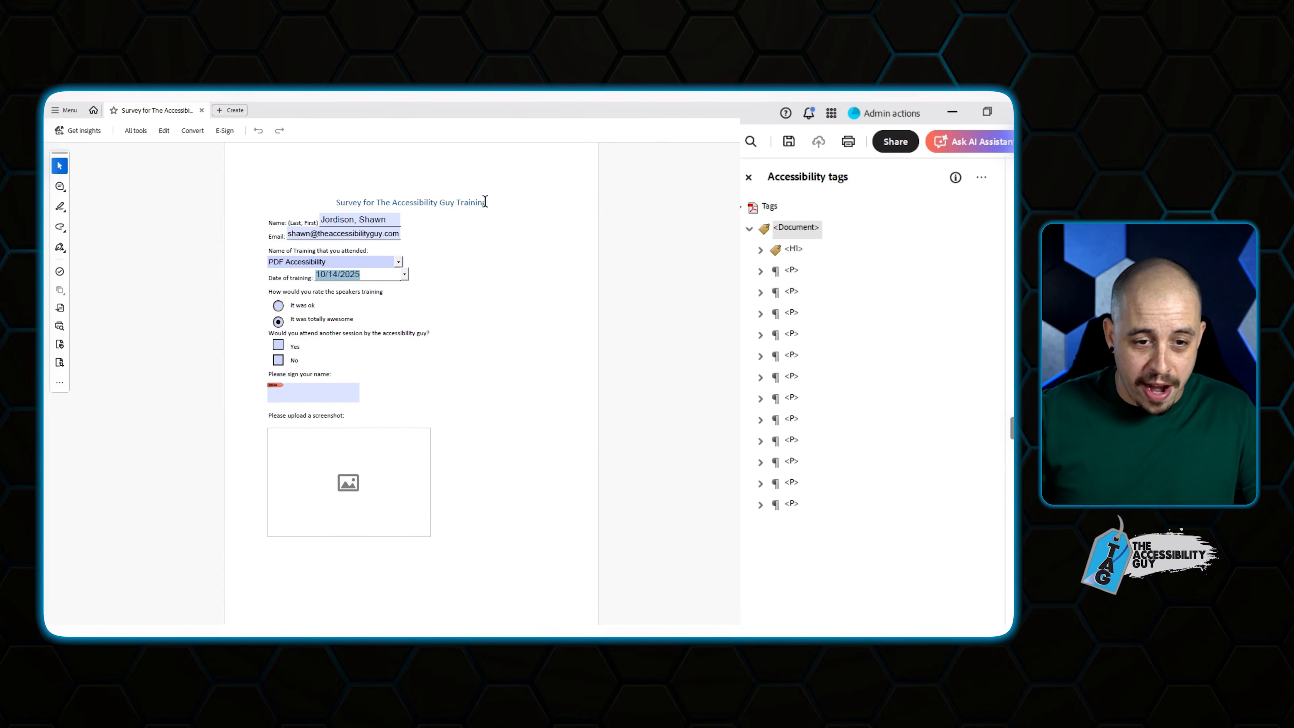
key("Tab")
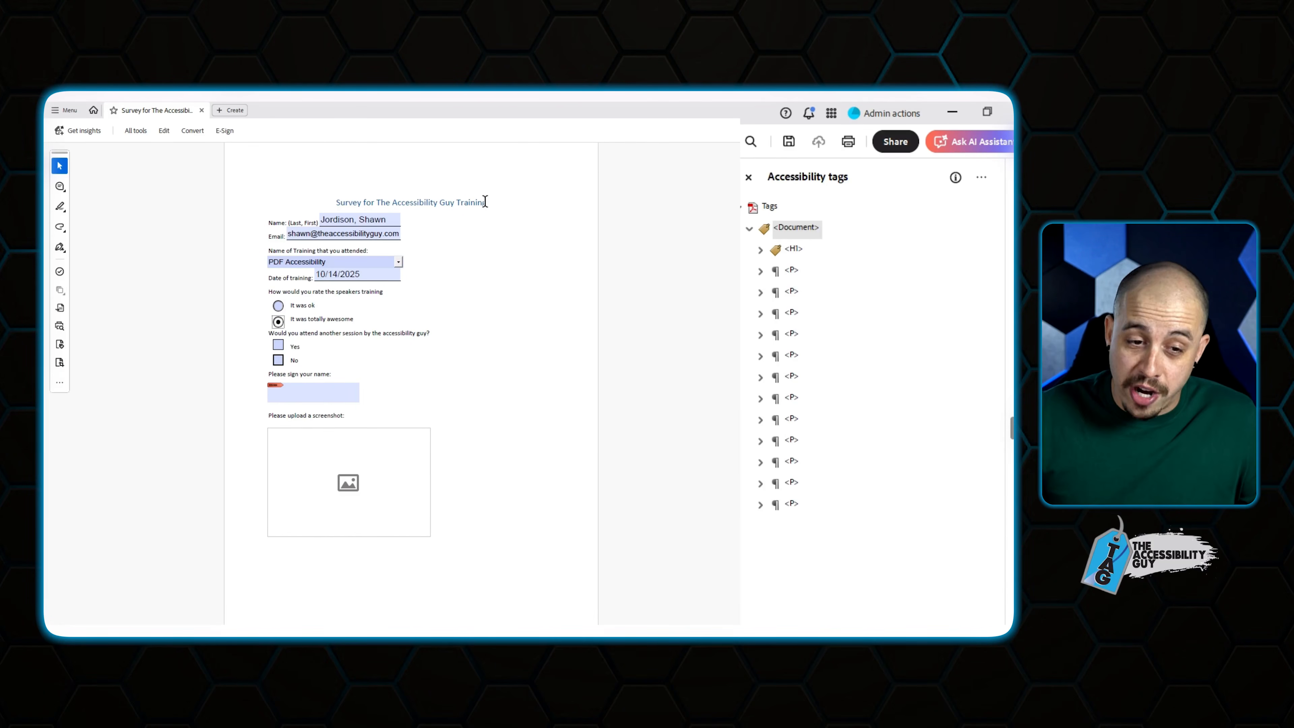
key("Up")
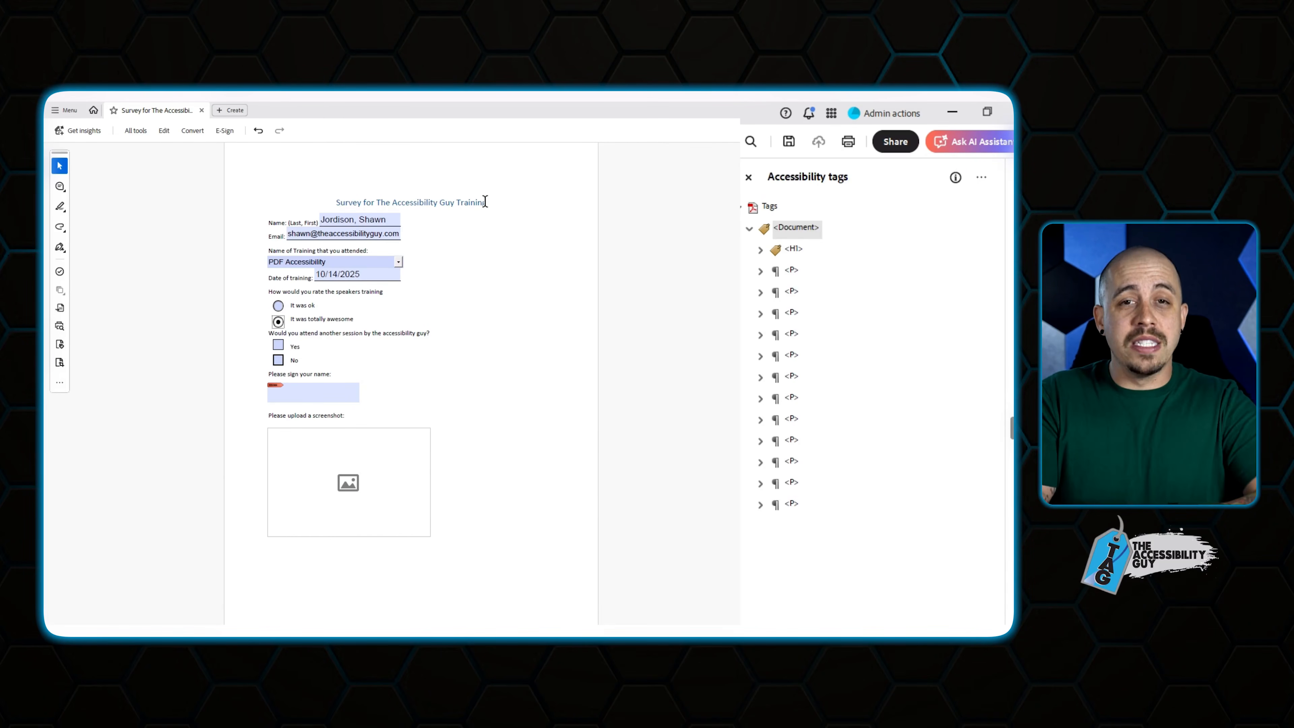
left_click(278, 345)
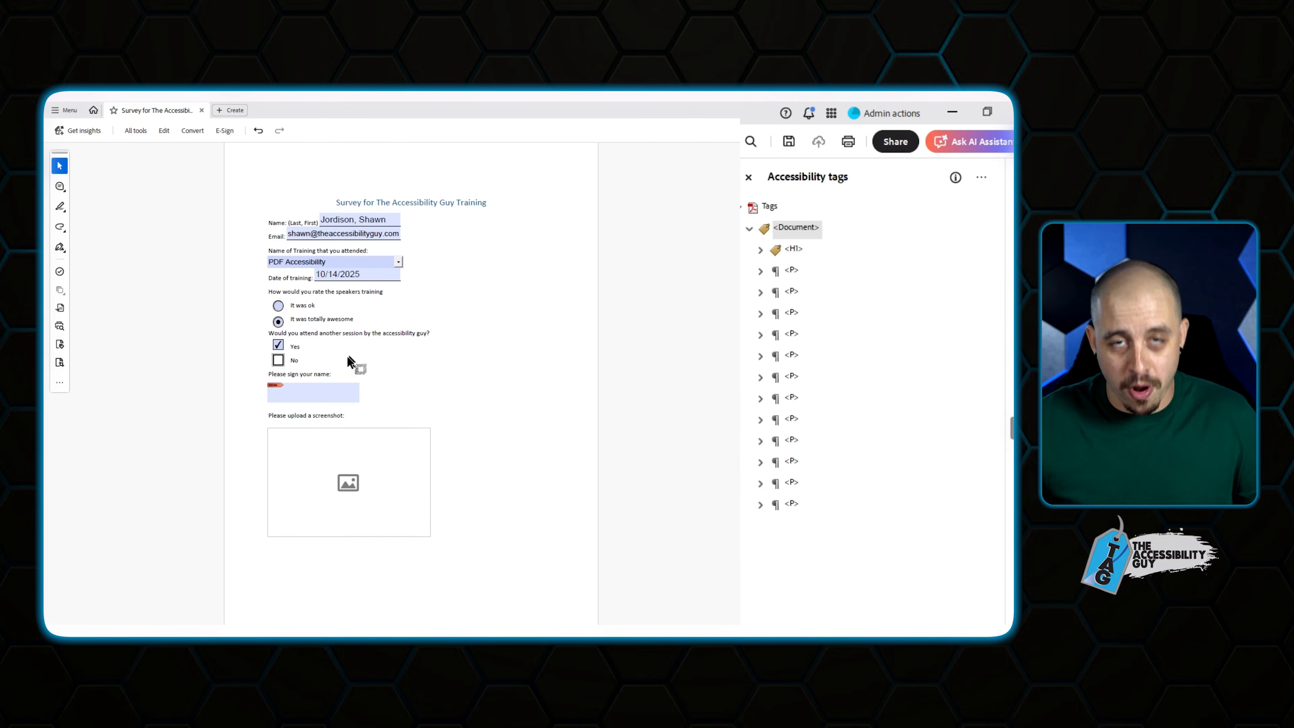
Try the screenshot image and signature fields, cancelling both without adding anything.
left_click(372, 469)
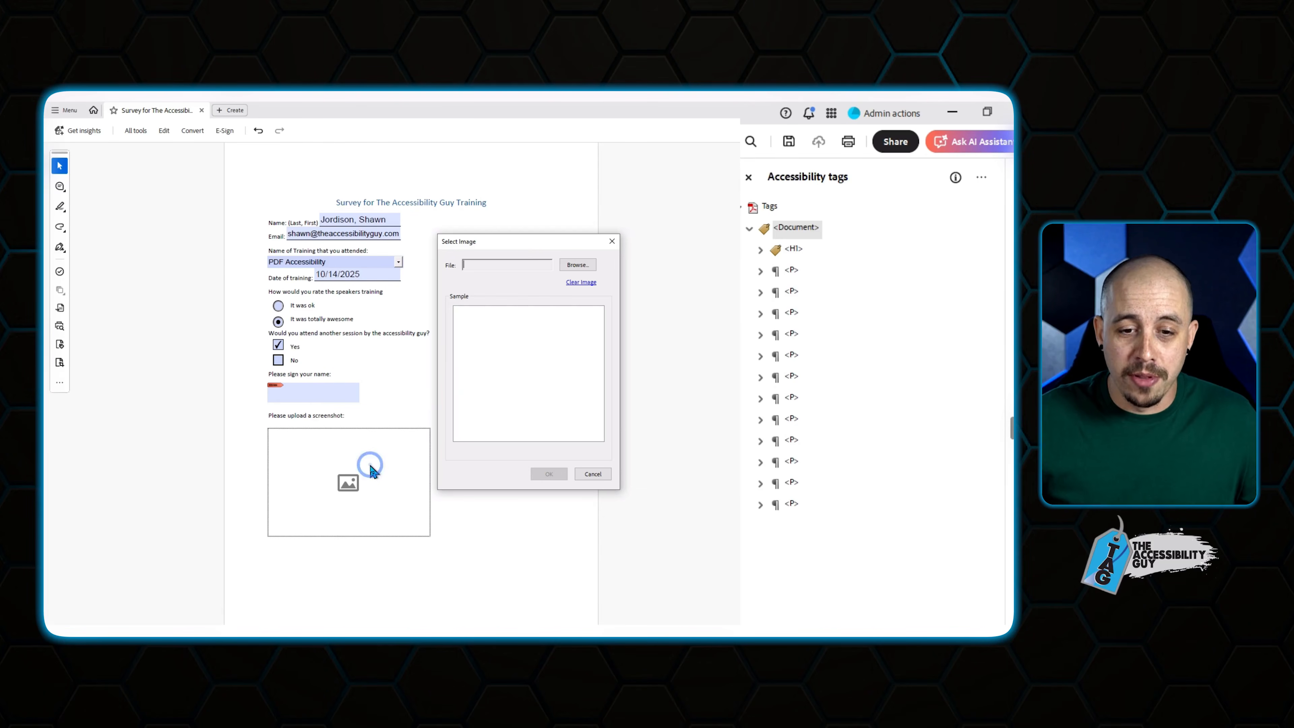
left_click(573, 266)
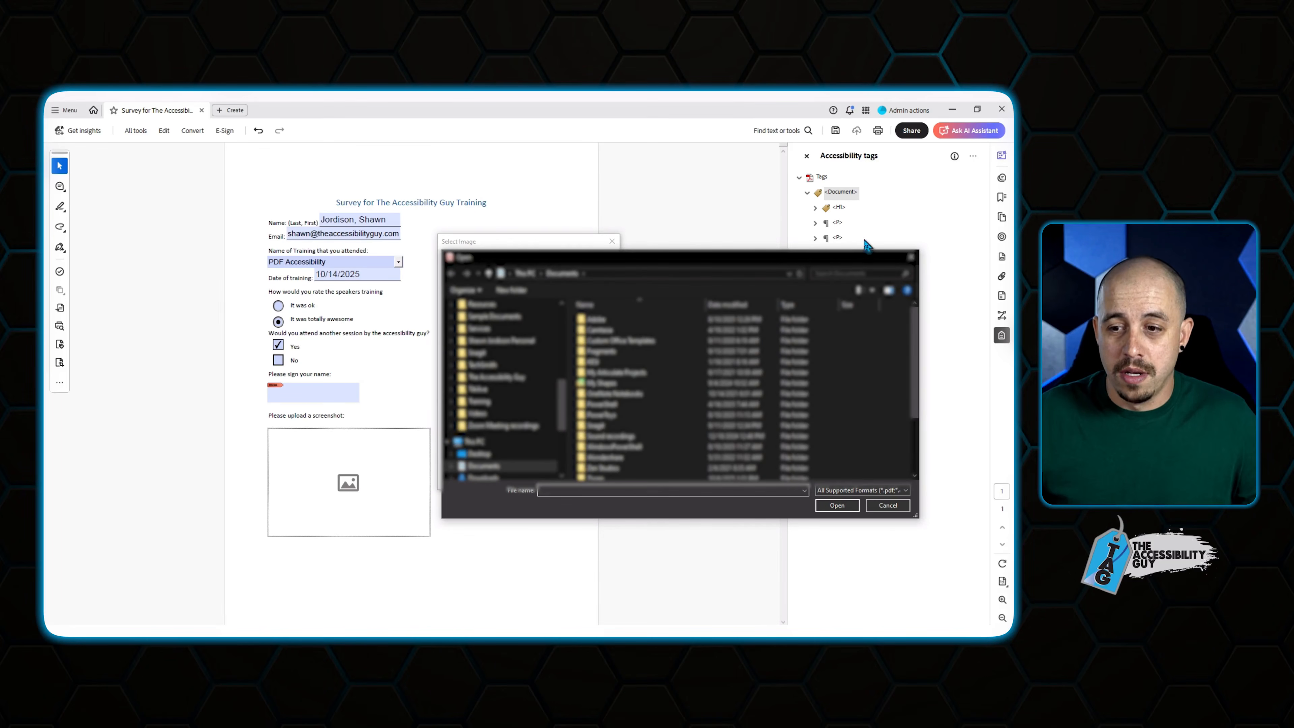
left_click(912, 258)
key("Escape")
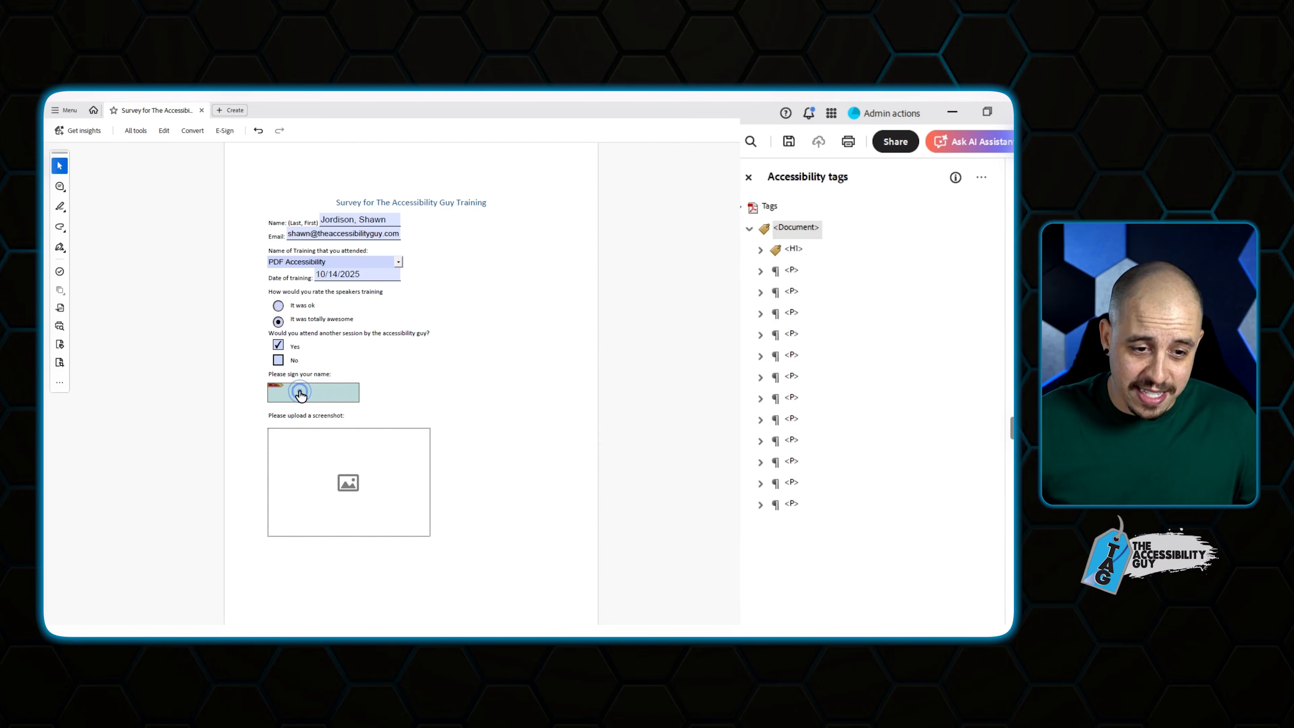
left_click(305, 395)
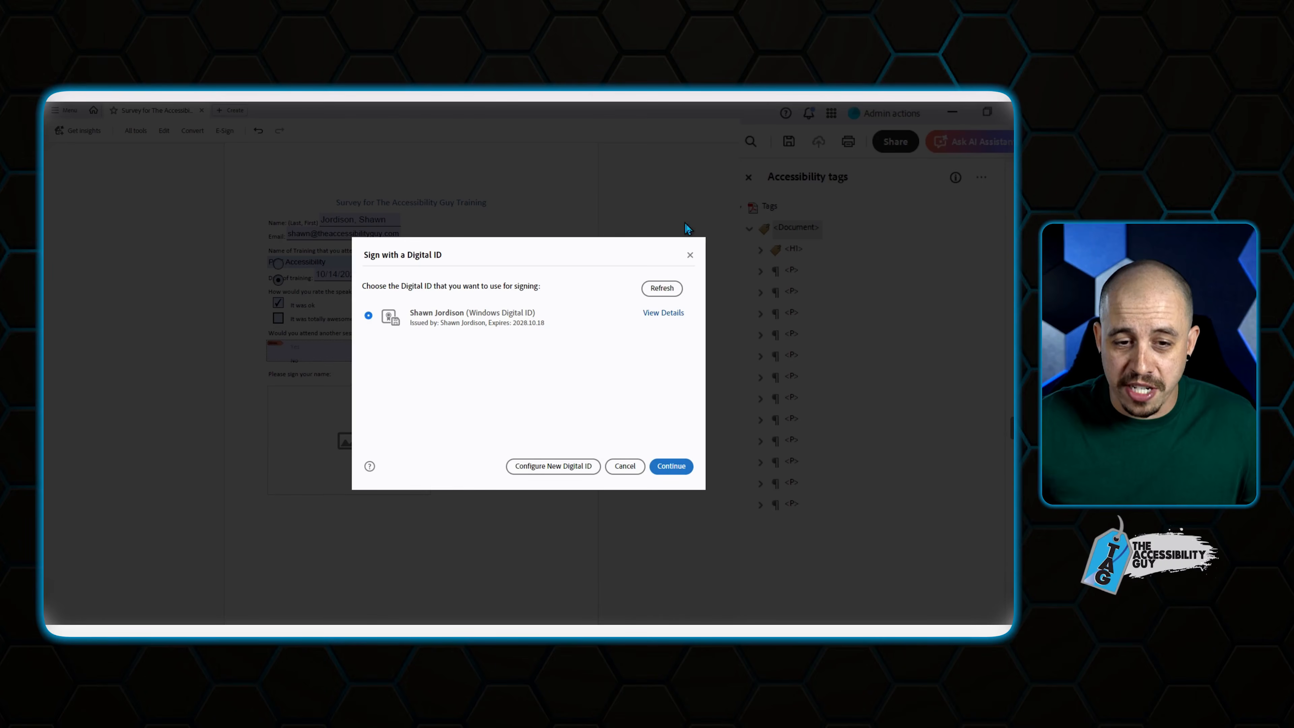
left_click(690, 255)
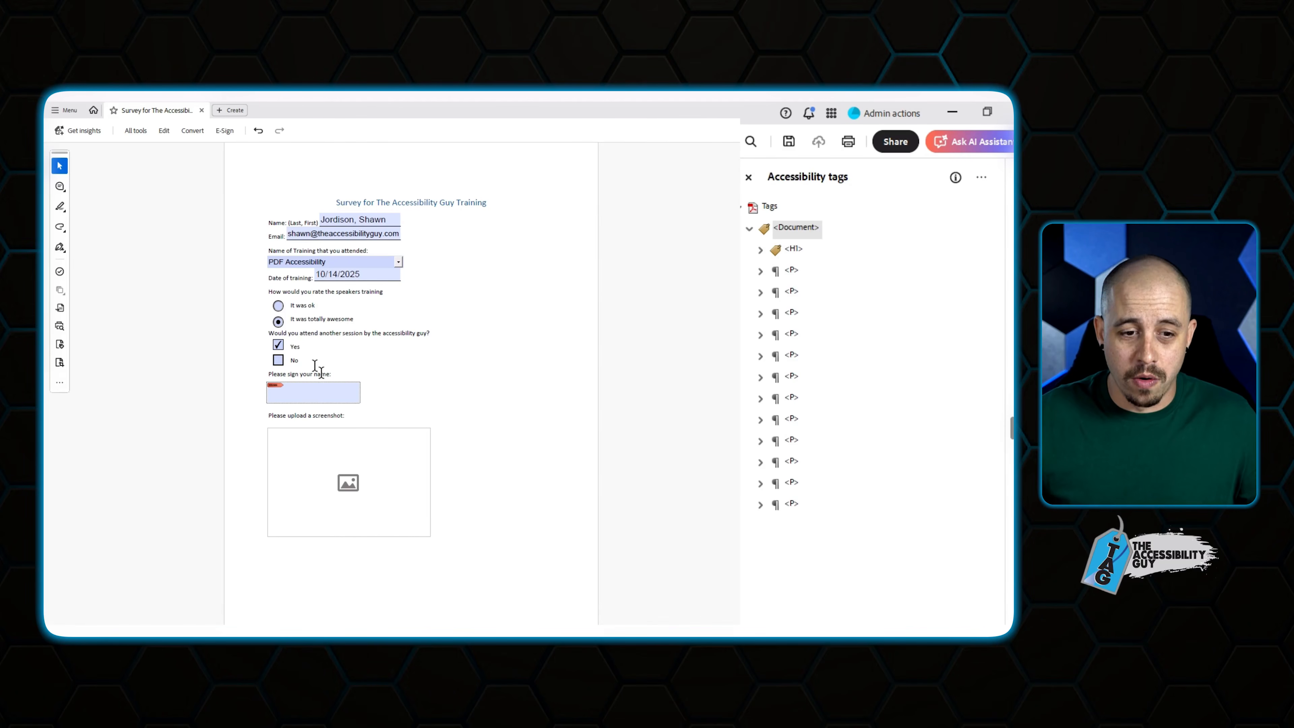
Untick Yes and delete the name, email, training and date entries.
left_click(279, 345)
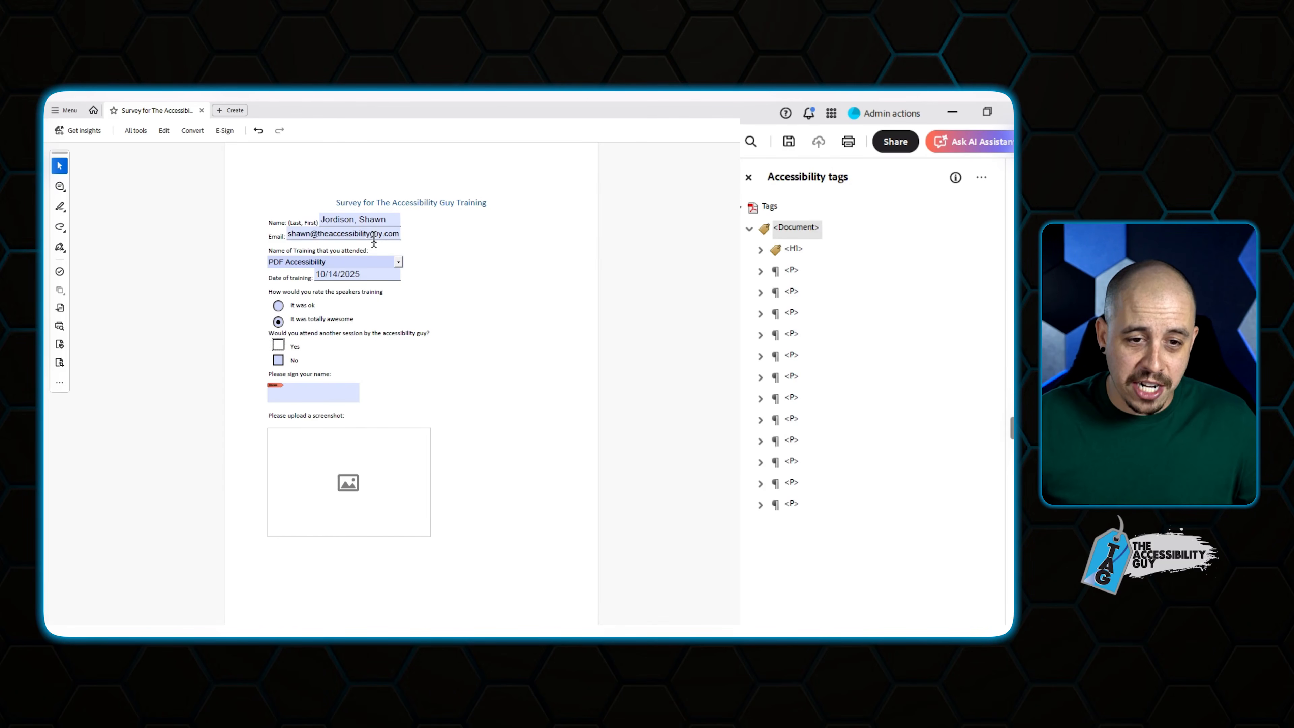
triple_click(369, 221)
key("BackSpace")
triple_click(361, 235)
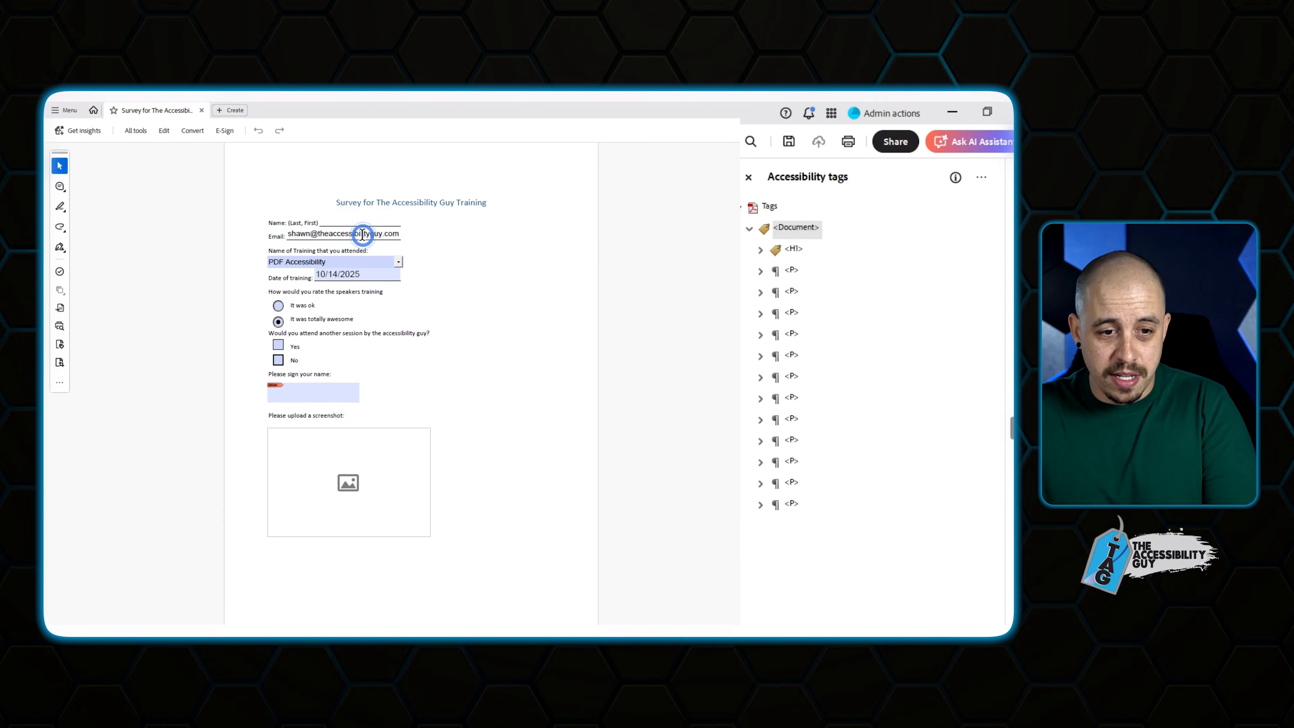
key("BackSpace")
triple_click(358, 261)
key("BackSpace")
left_click(525, 334)
left_click(398, 262)
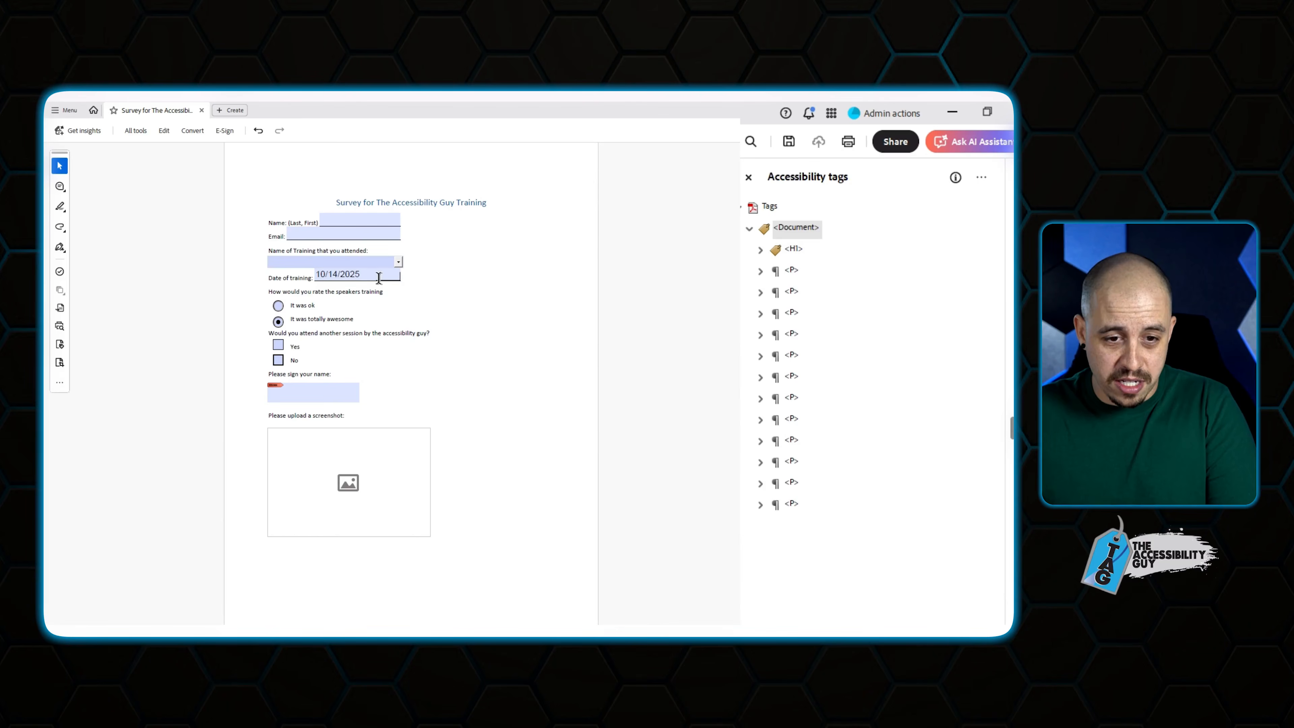
left_click(356, 289)
left_click_drag(375, 277, 304, 277)
key("BackSpace")
left_click(573, 331)
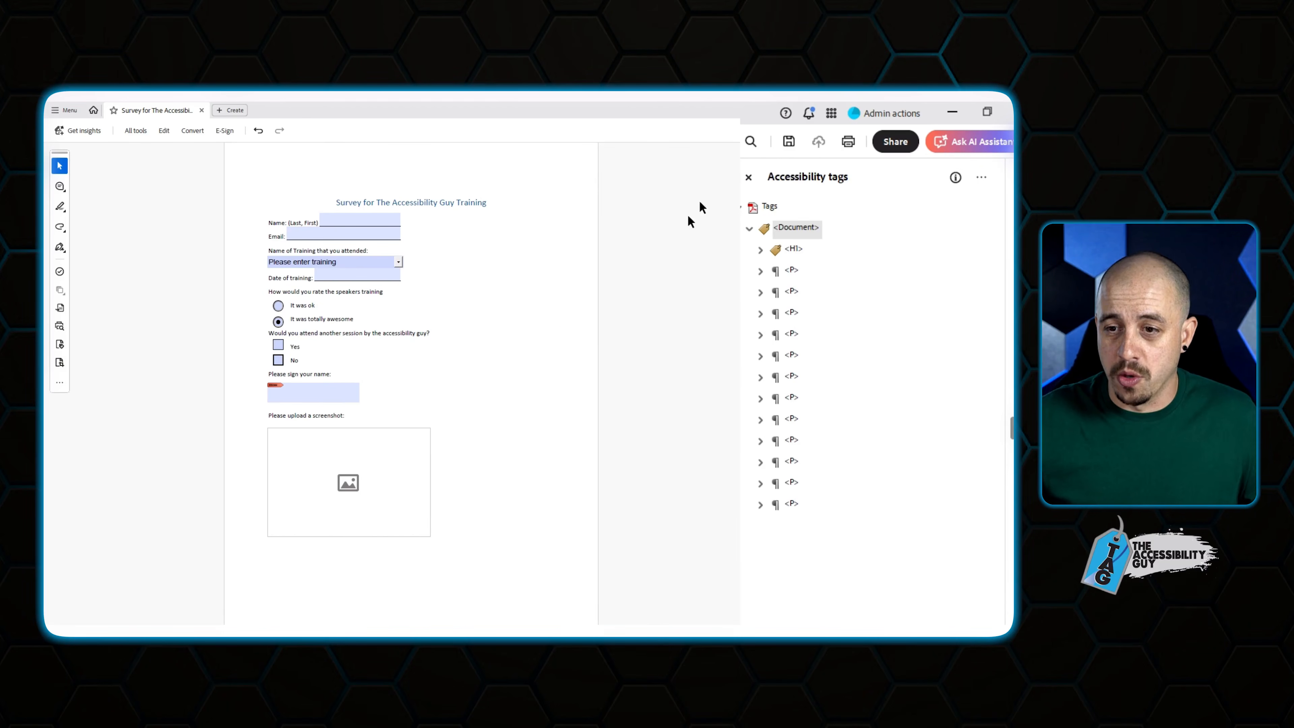
Save the form and run Check for accessibility with default options.
left_click(790, 144)
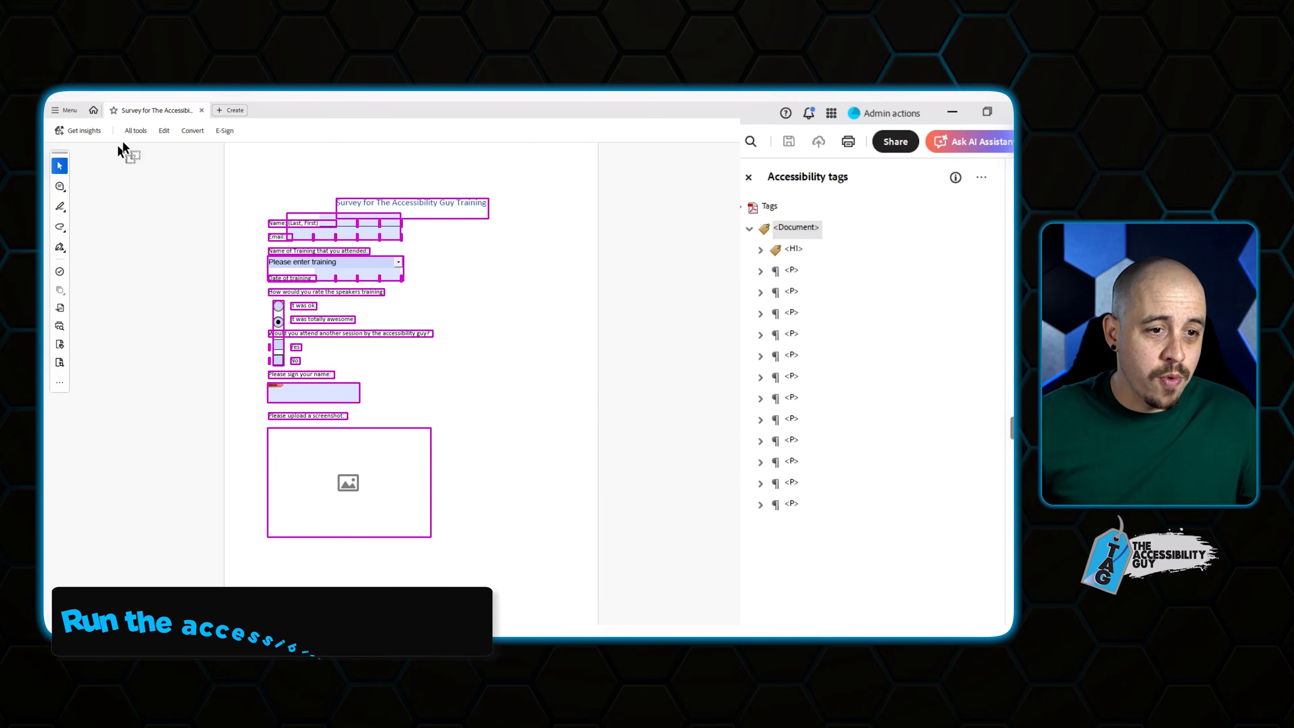
left_click(131, 131)
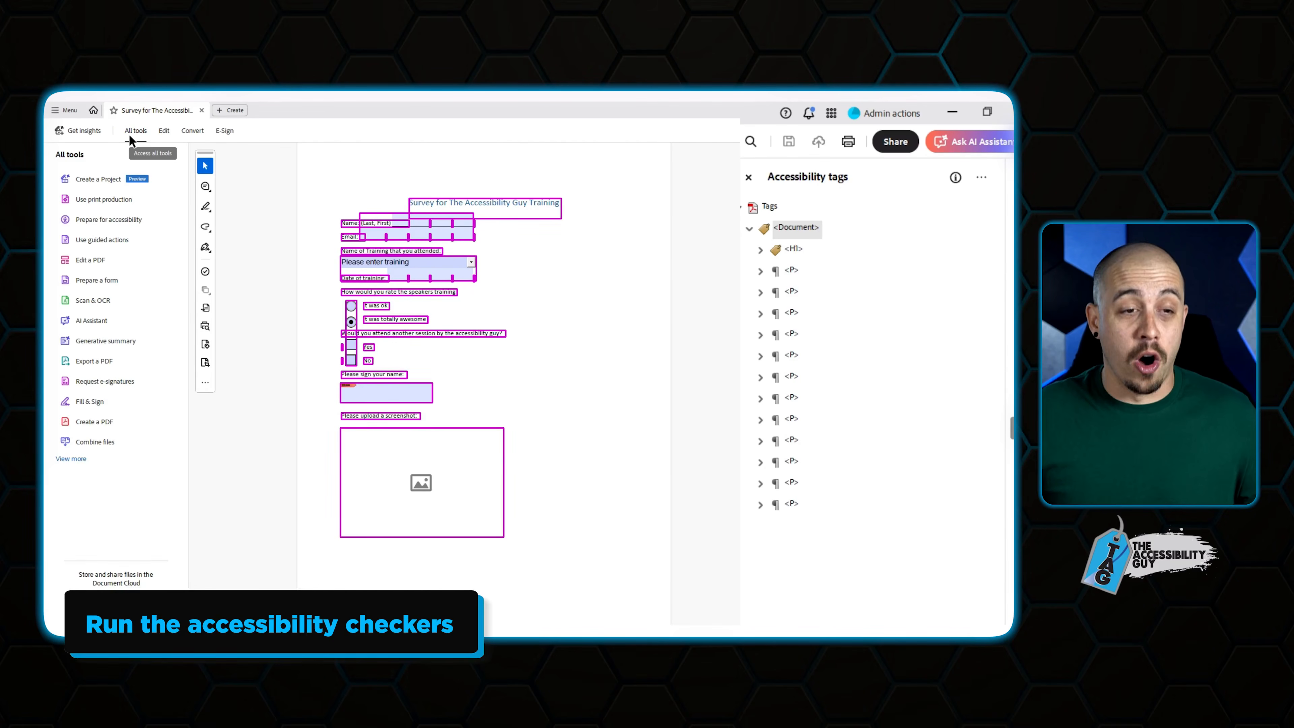
left_click(104, 220)
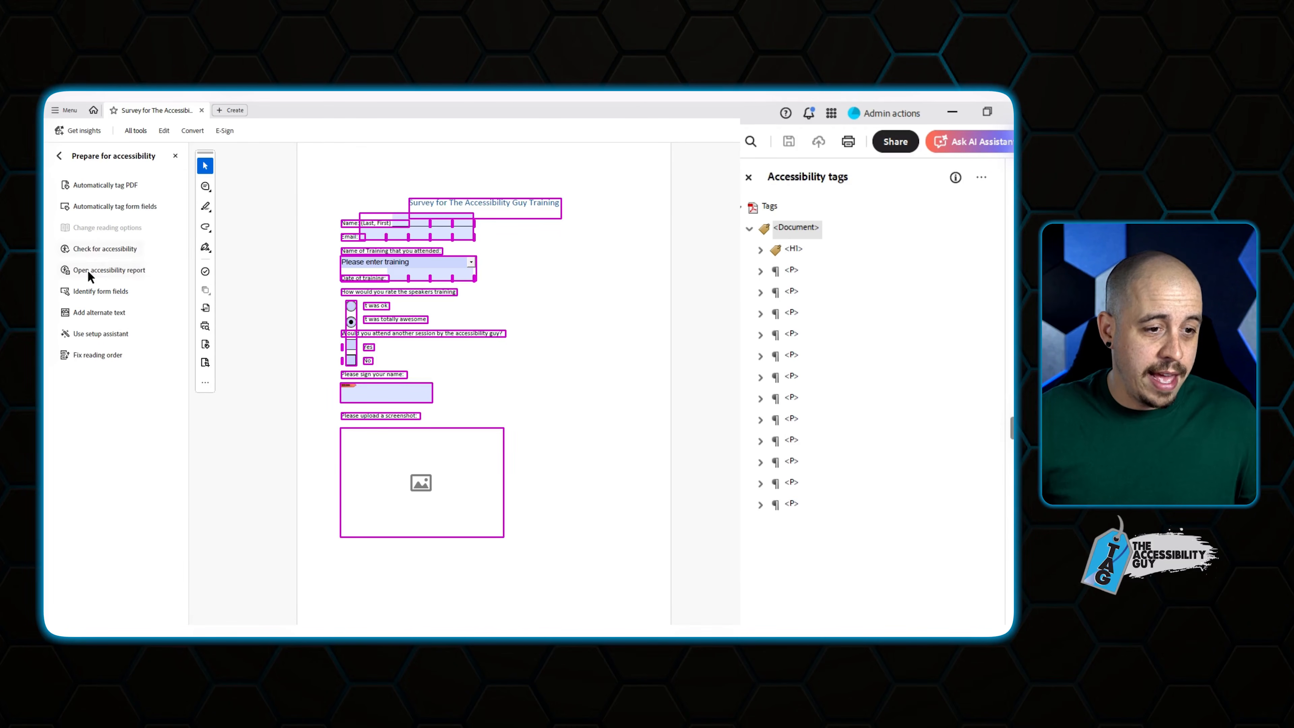
left_click(88, 254)
left_click(588, 520)
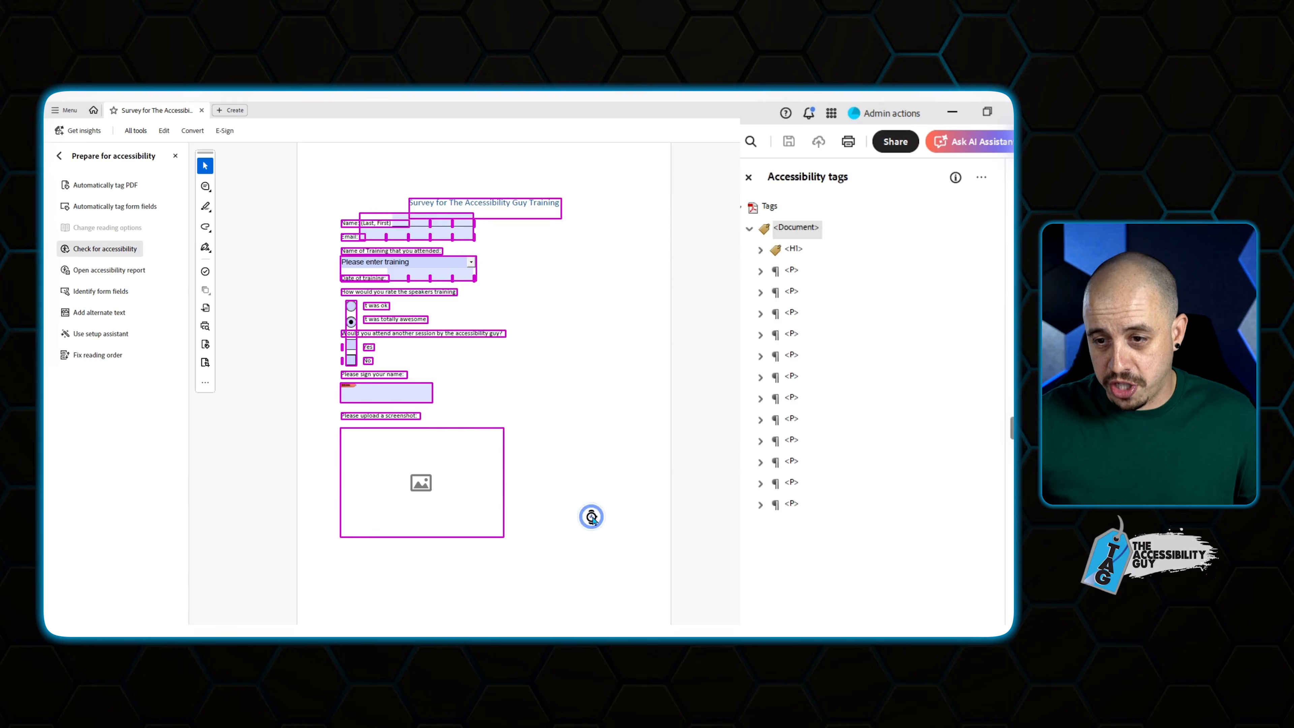
Choose Fix on the failed Title check in the results.
left_click(799, 194)
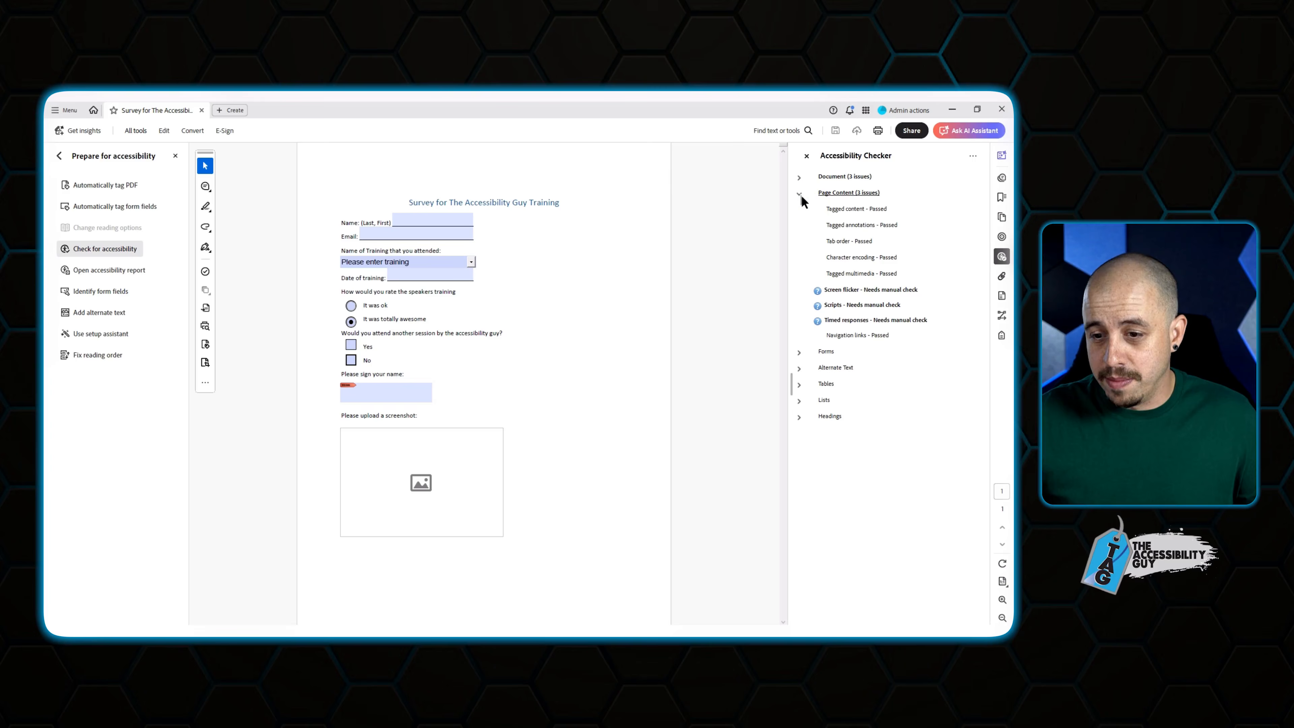
right_click(850, 275)
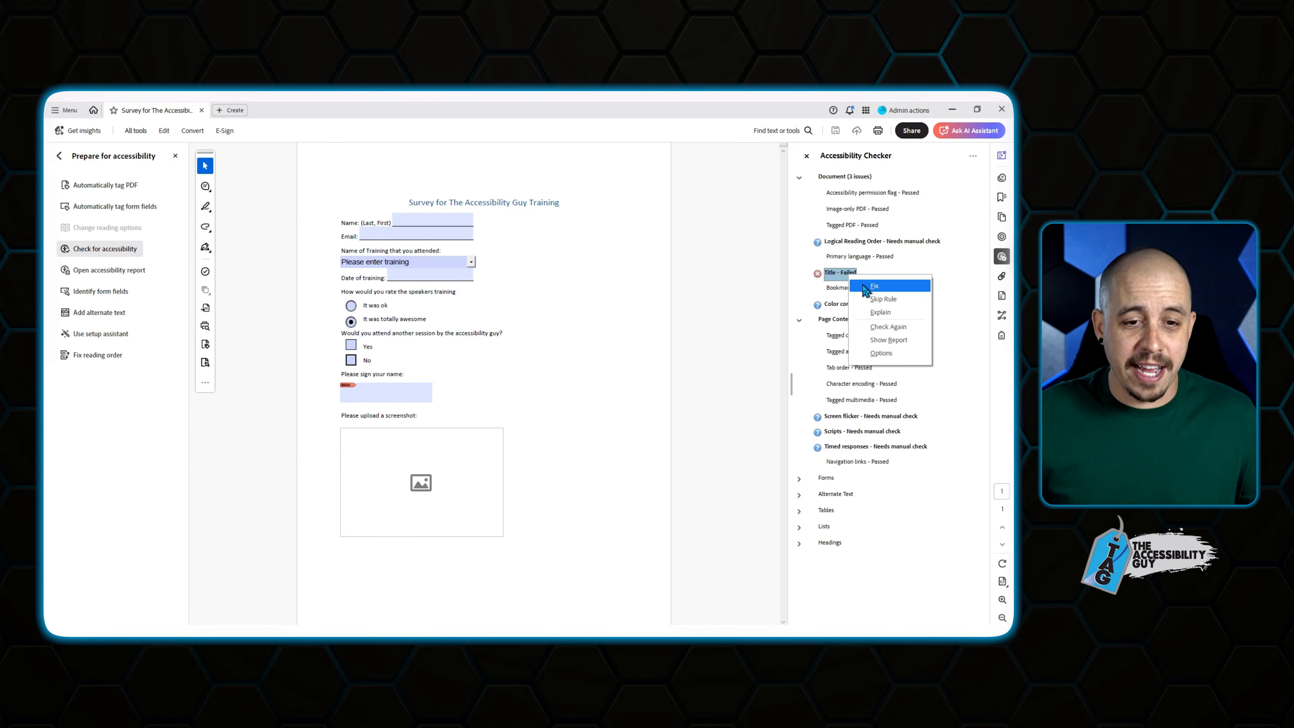
left_click(871, 286)
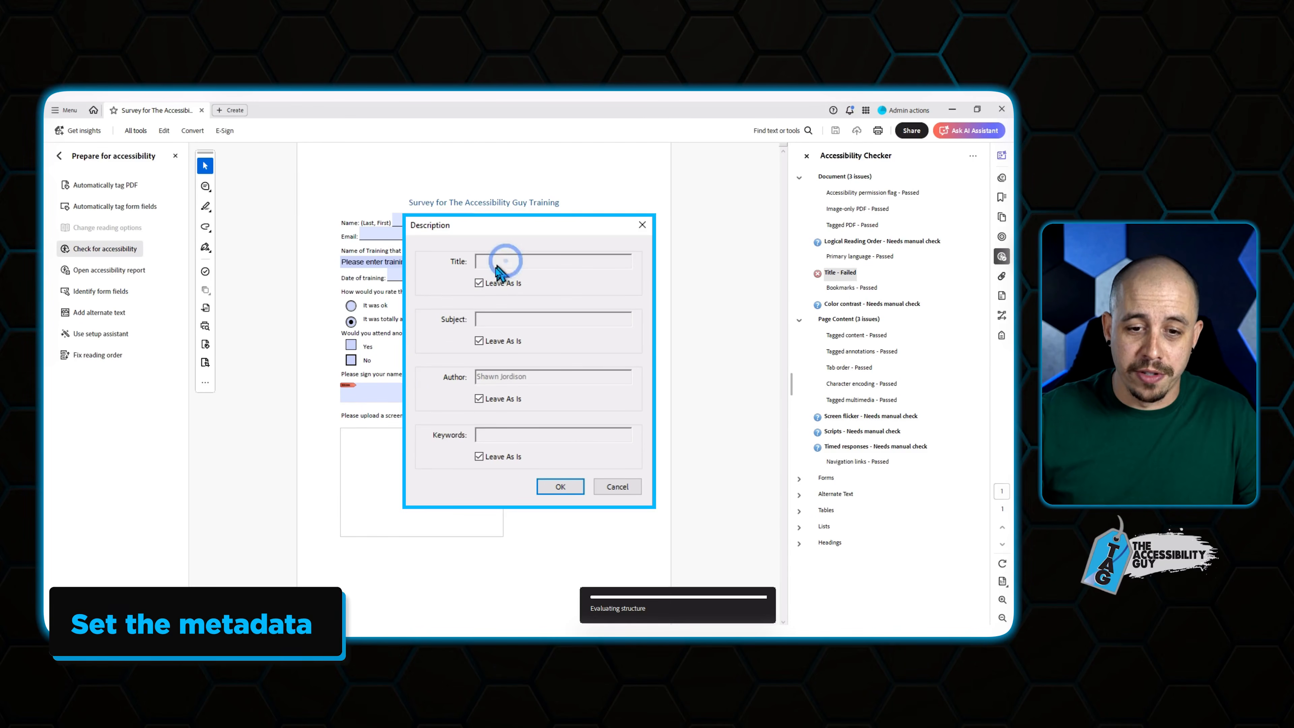
Enter 'Survey' as the document title, confirm, and save the PDF.
left_click(492, 261)
type("Survey")
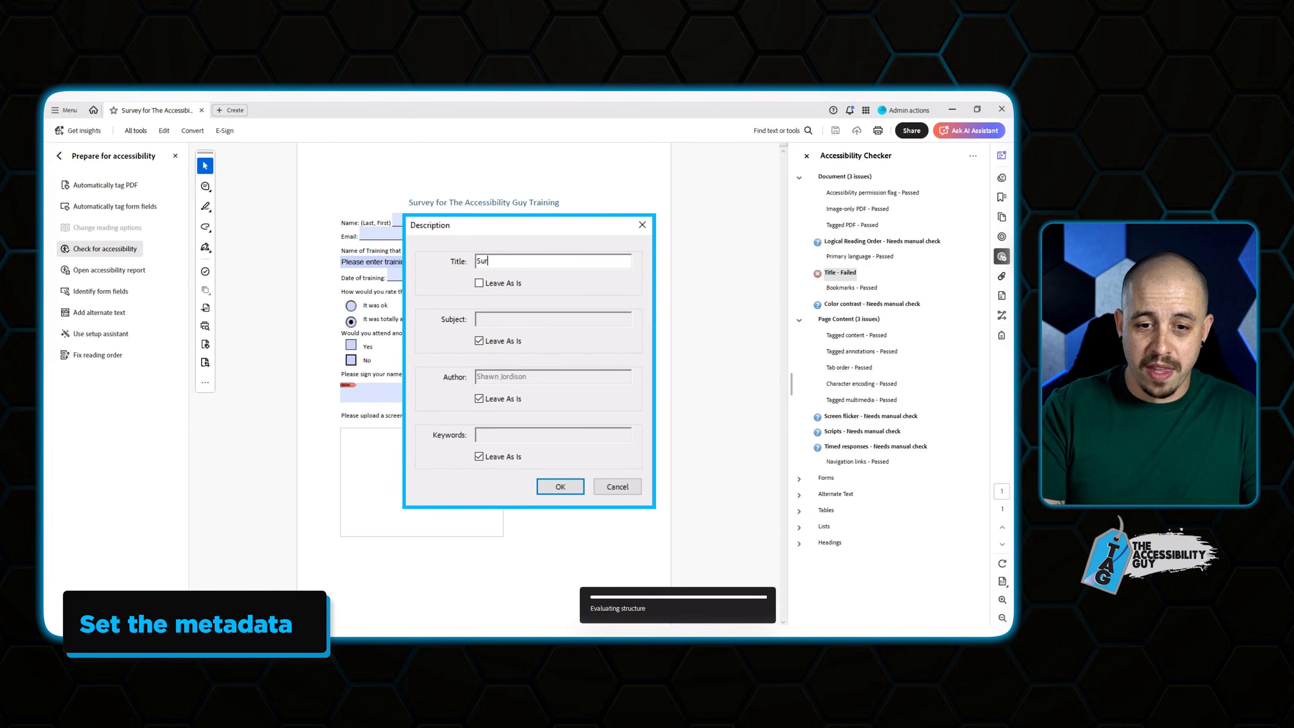
left_click(560, 487)
left_click(835, 131)
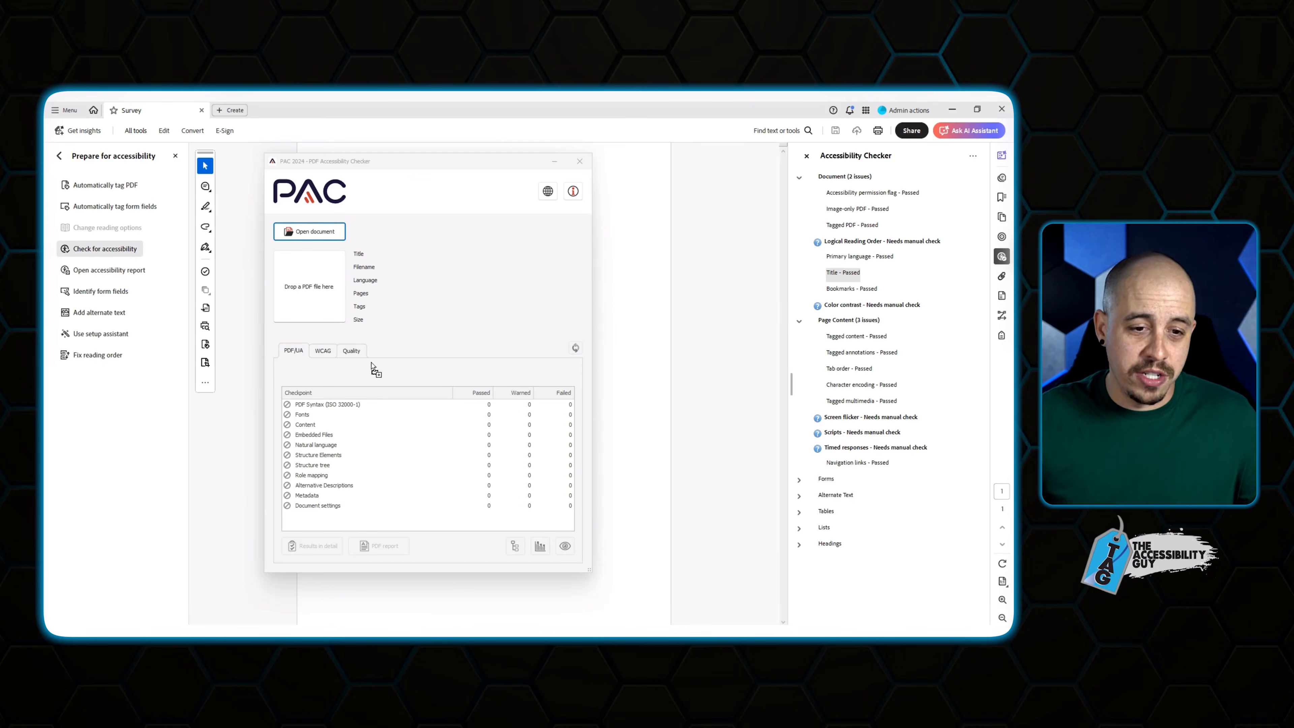
Show the WCAG results tab for the Survey PDF in PAC 2024.
left_click(335, 352)
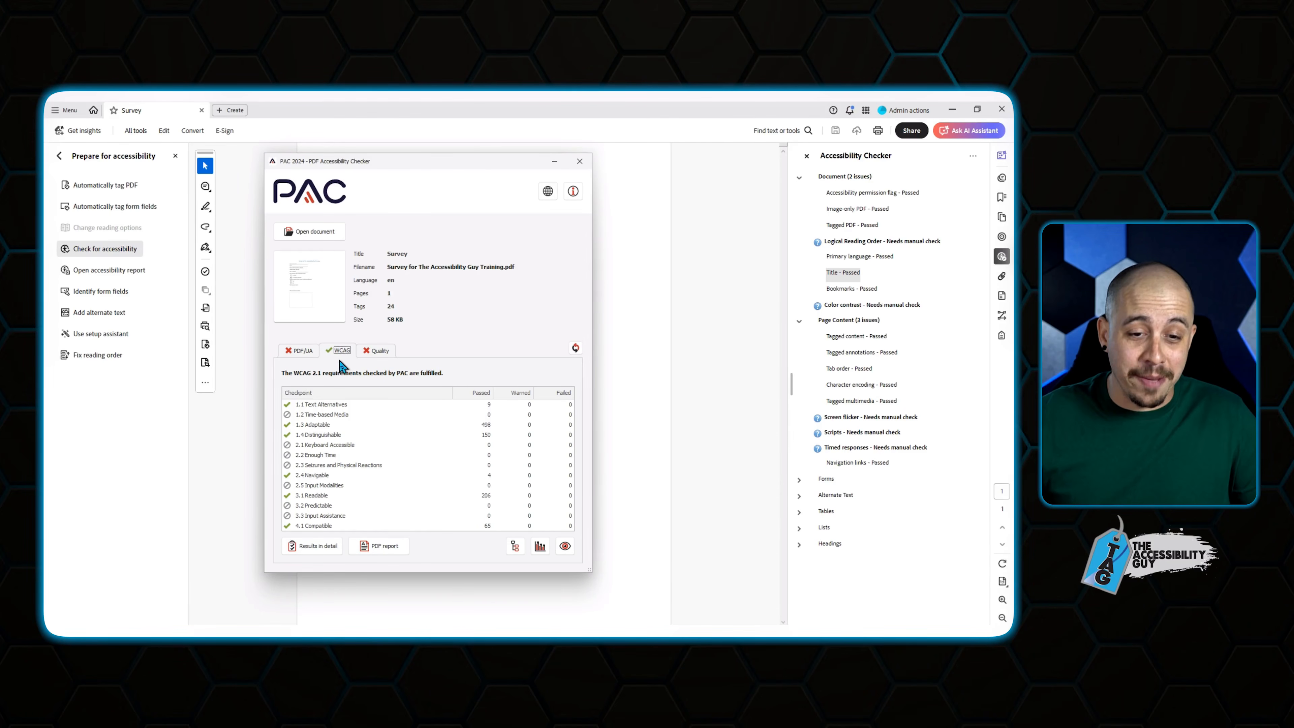